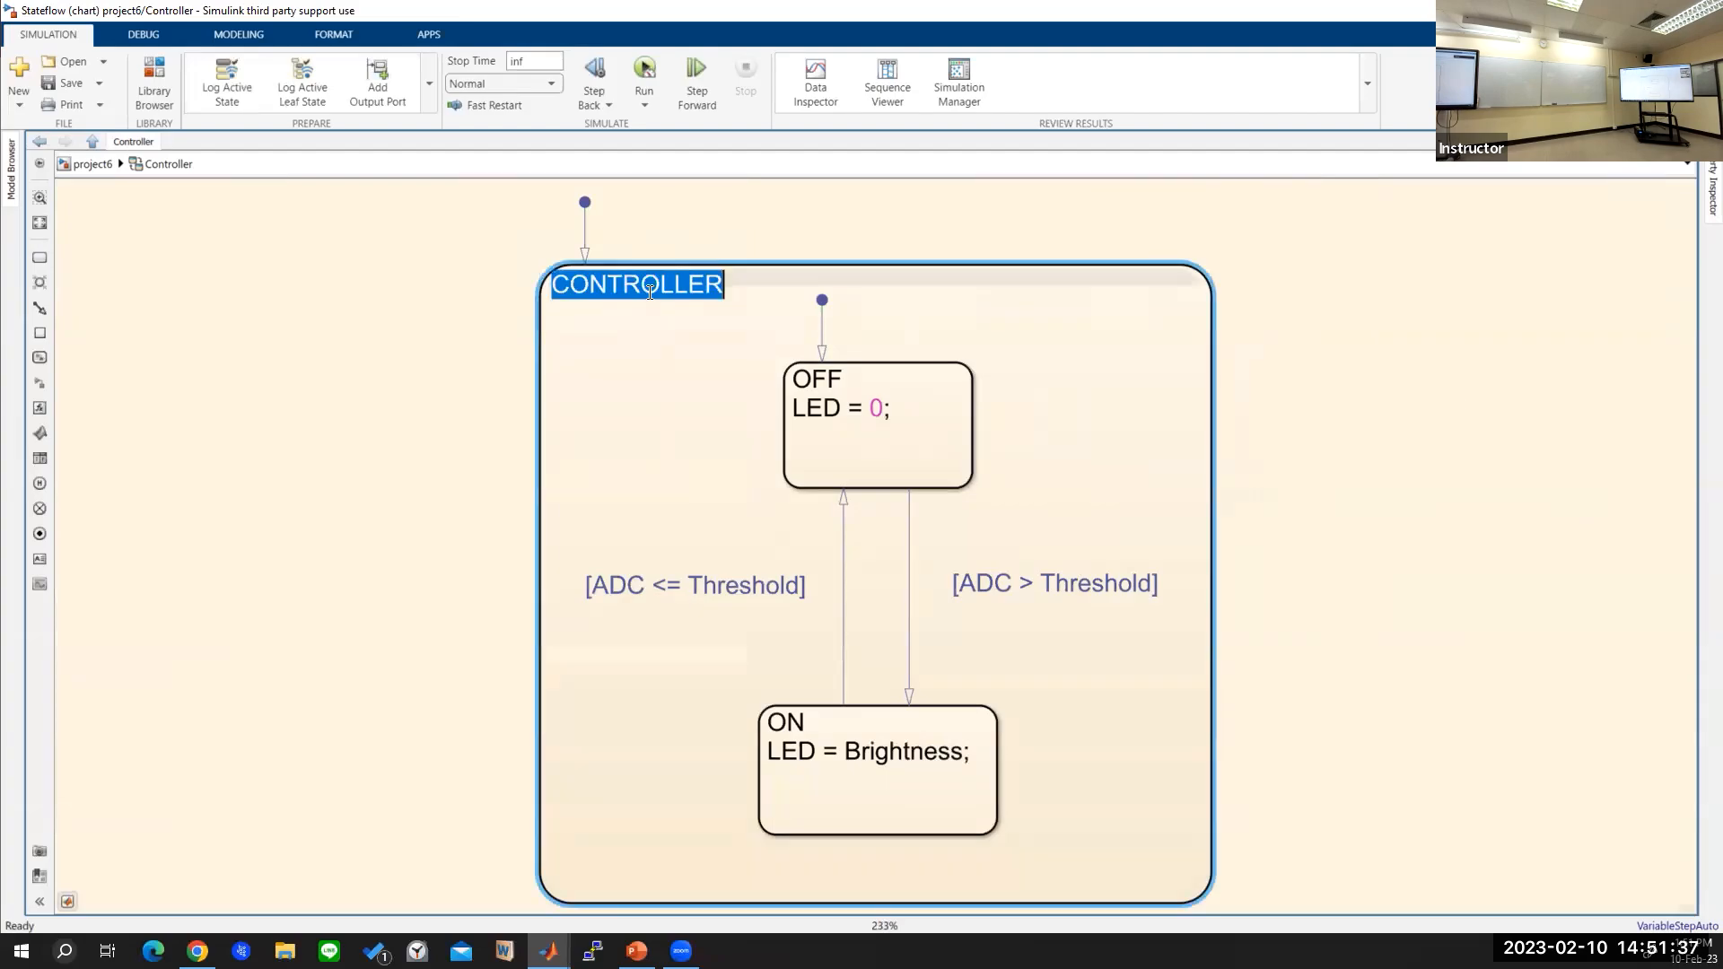
# Step: Rename the outer CONTROLLER state as AUTO and place one new empty state on each side of it
pyautogui.write('AUTO')
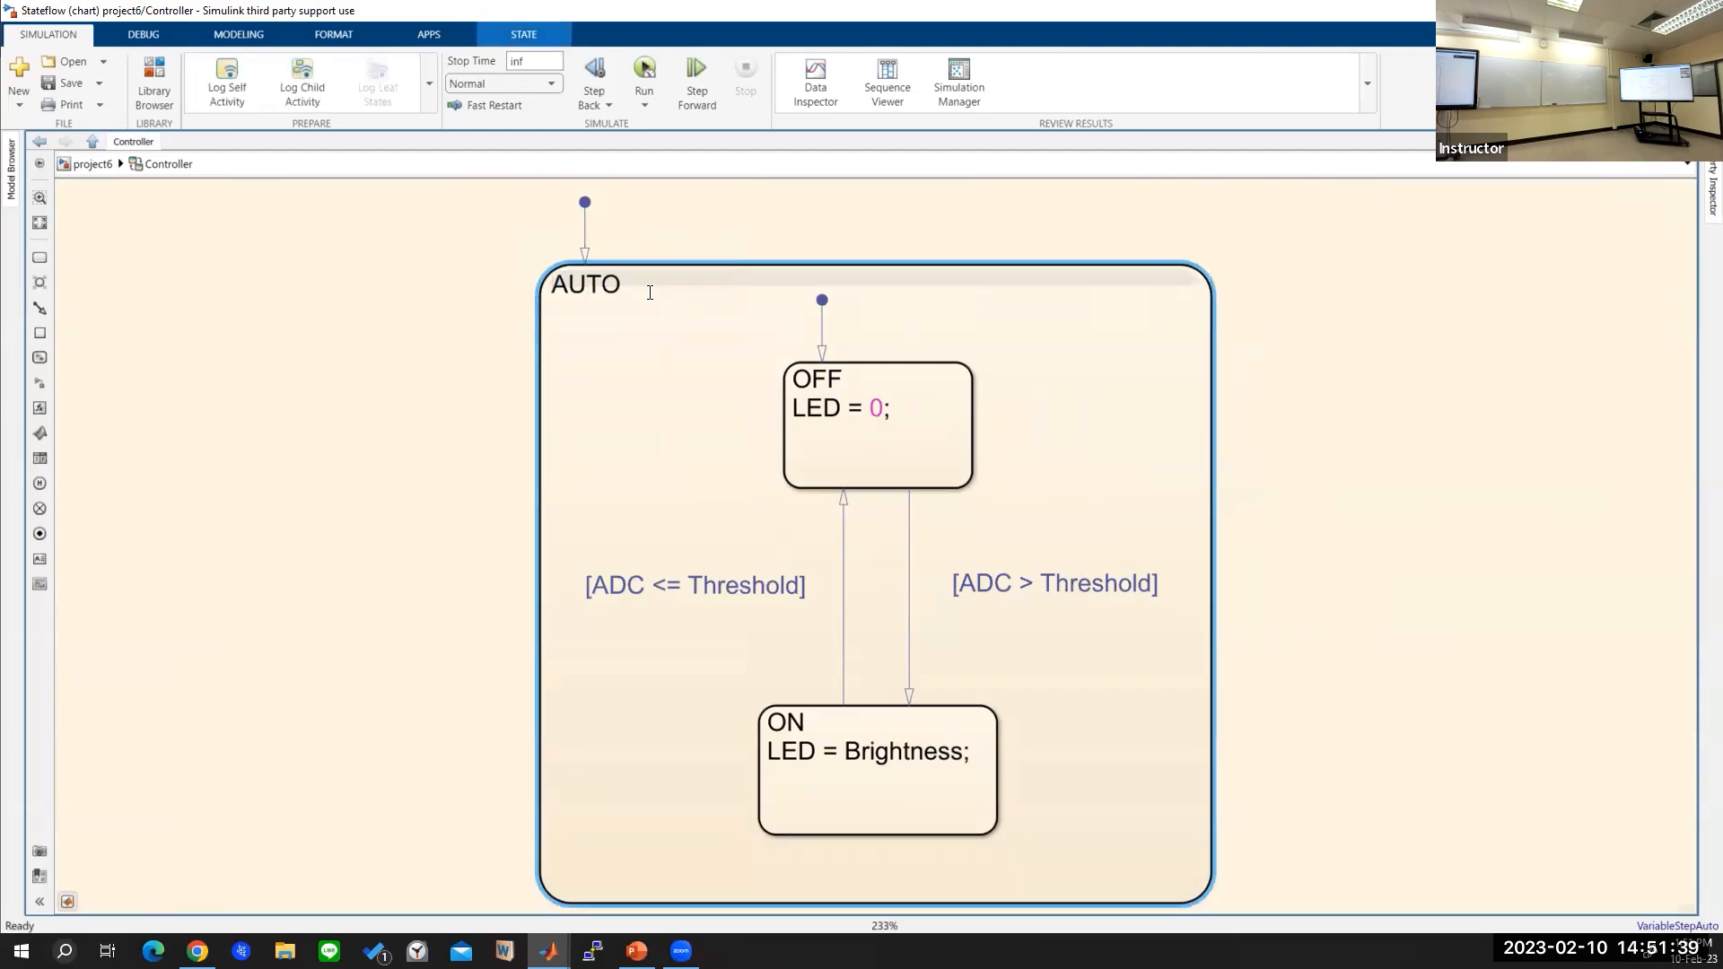
pyautogui.click(310, 395)
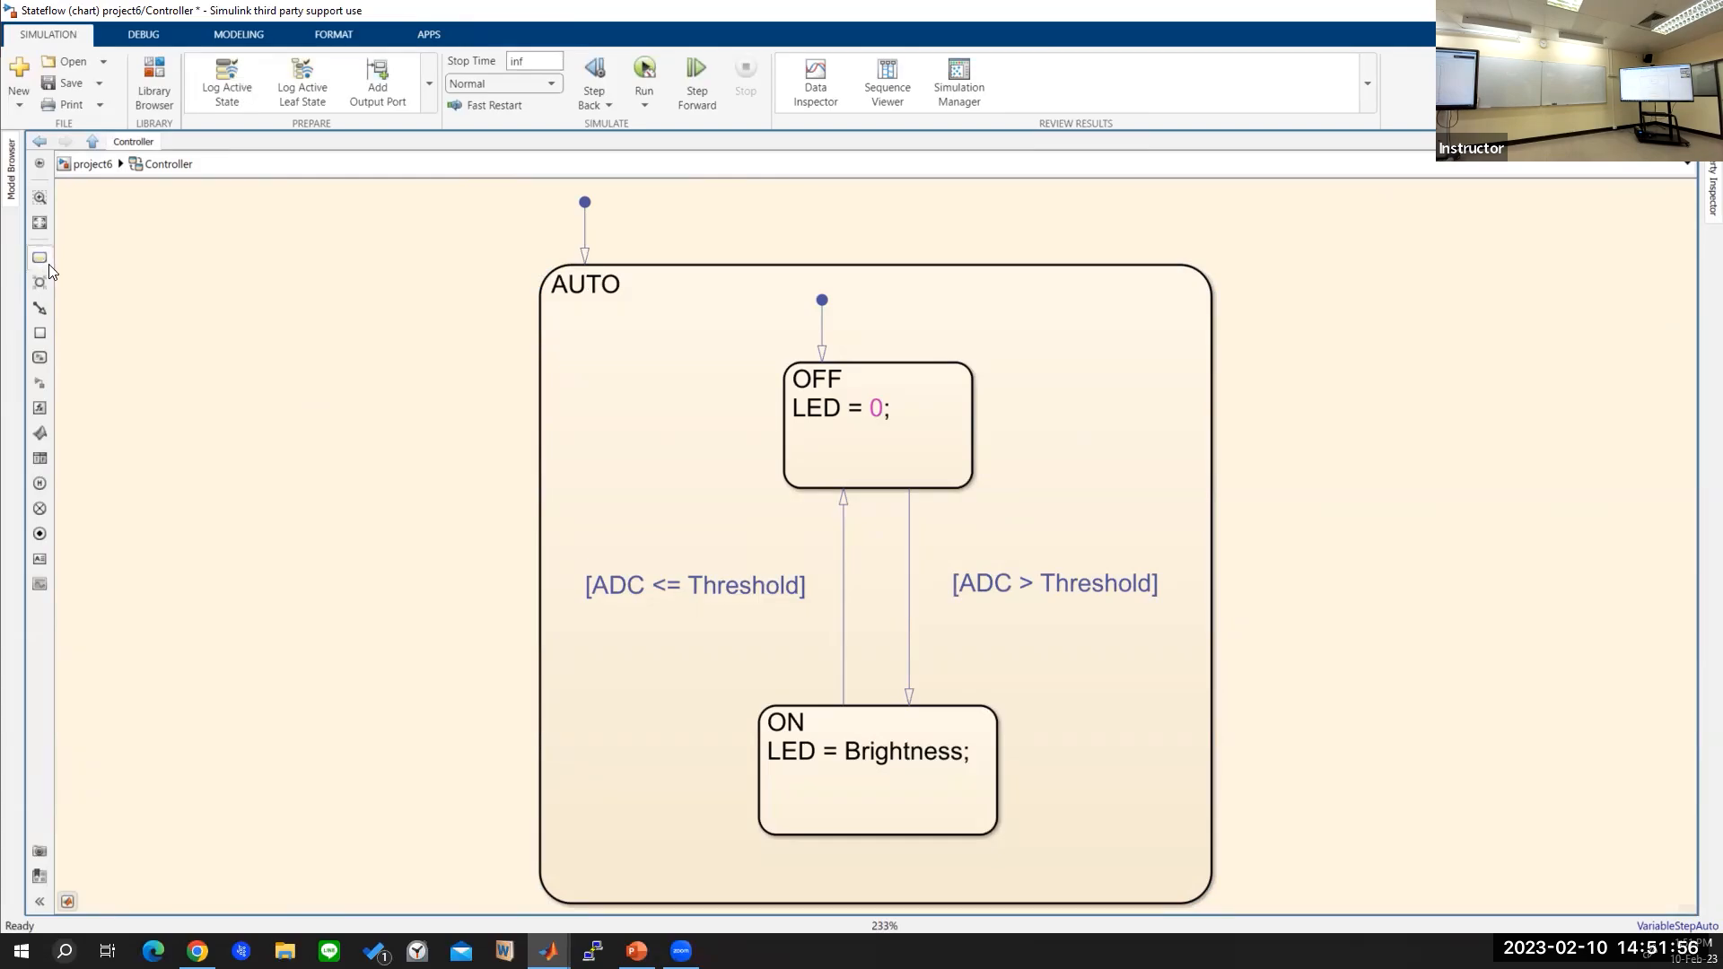
pyautogui.moveTo(41, 258); pyautogui.dragTo(290, 542)
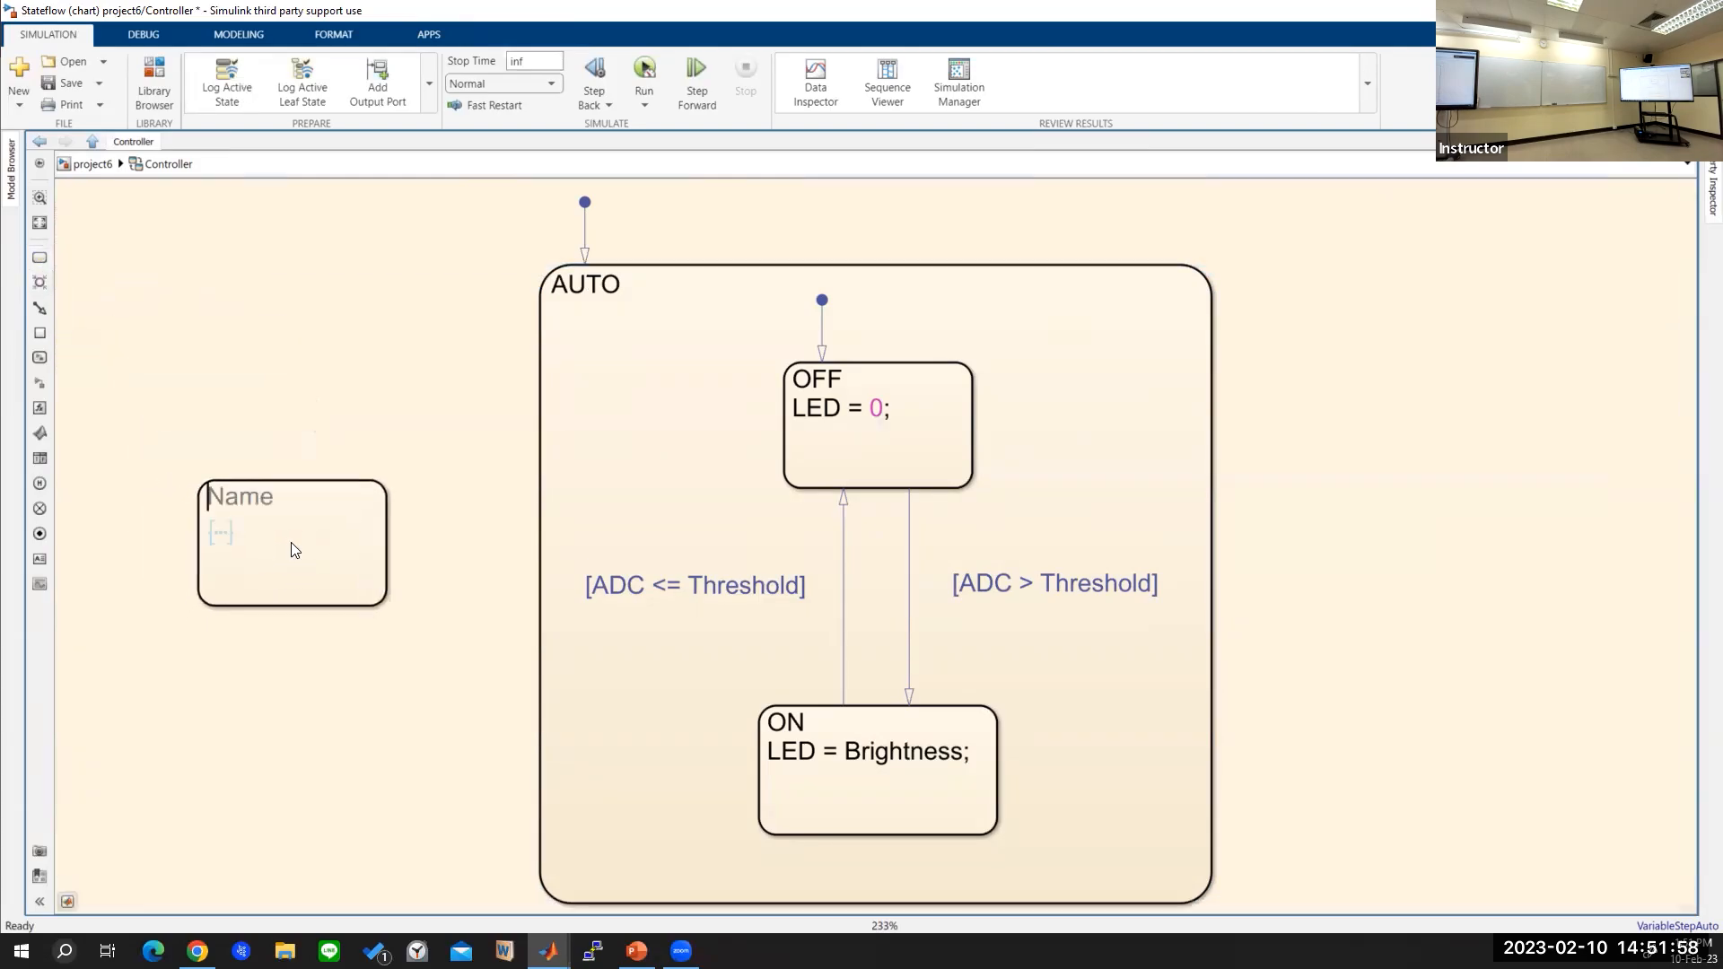
pyautogui.moveTo(39, 258); pyautogui.dragTo(1477, 585)
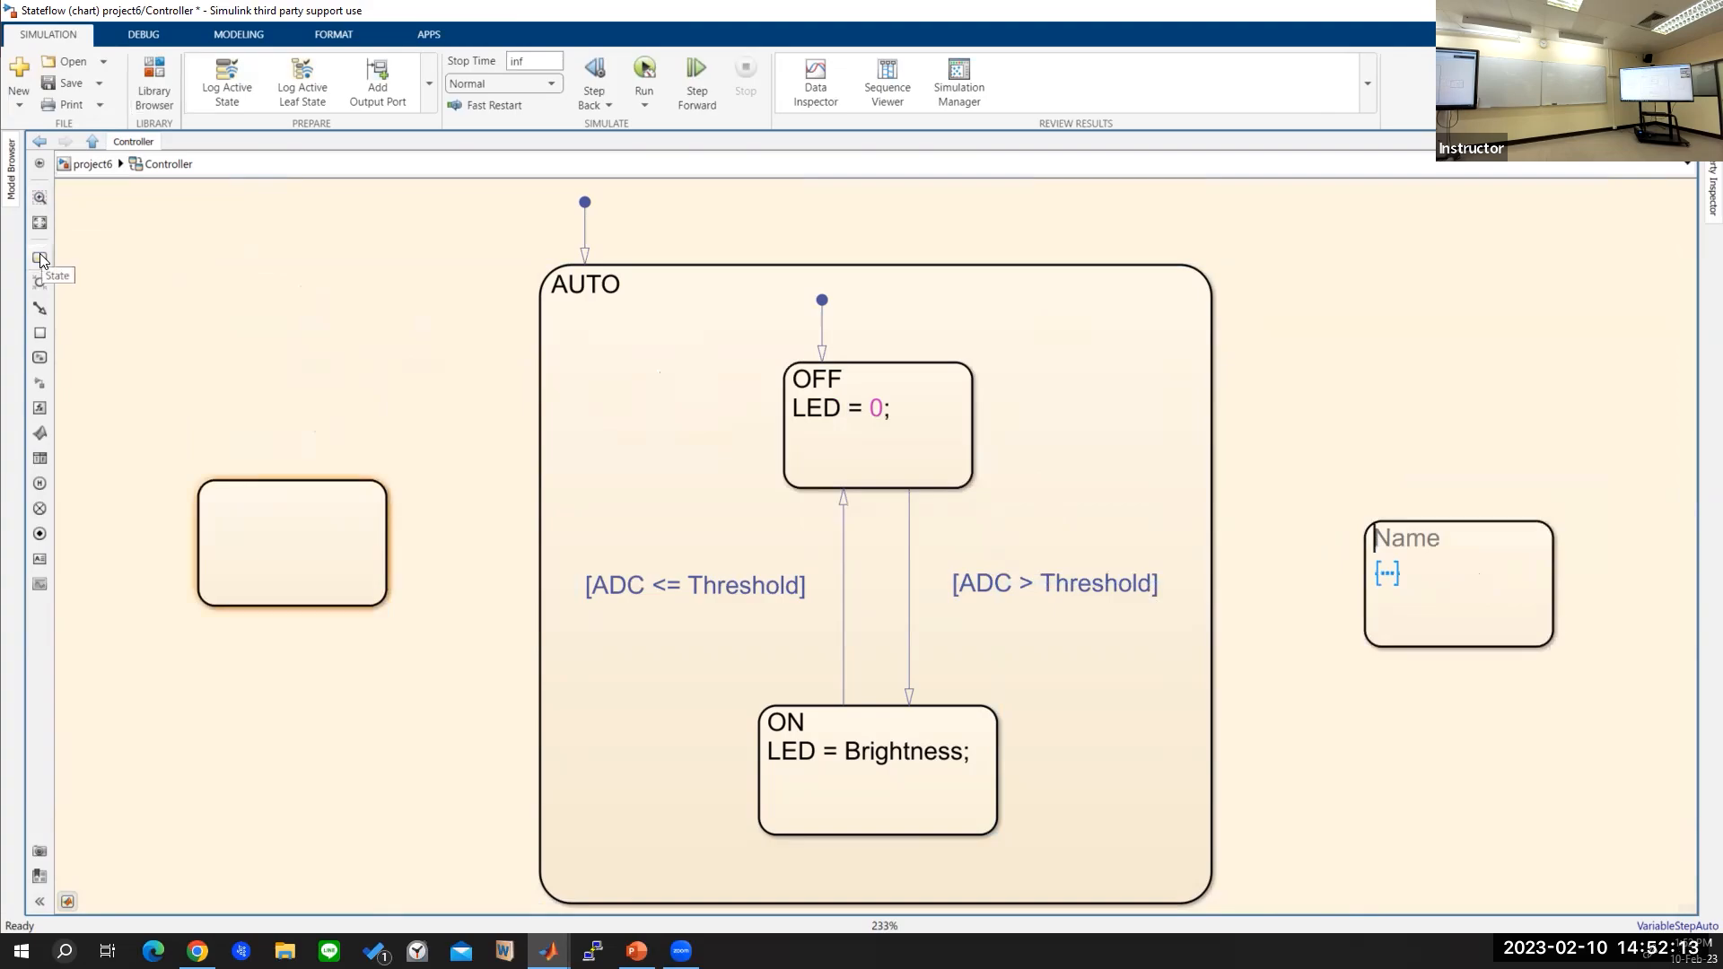
# Step: Name the new state to the left of AUTO OFF and the one to its right ON
pyautogui.click(299, 527)
pyautogui.click(222, 500)
pyautogui.write('OFF')
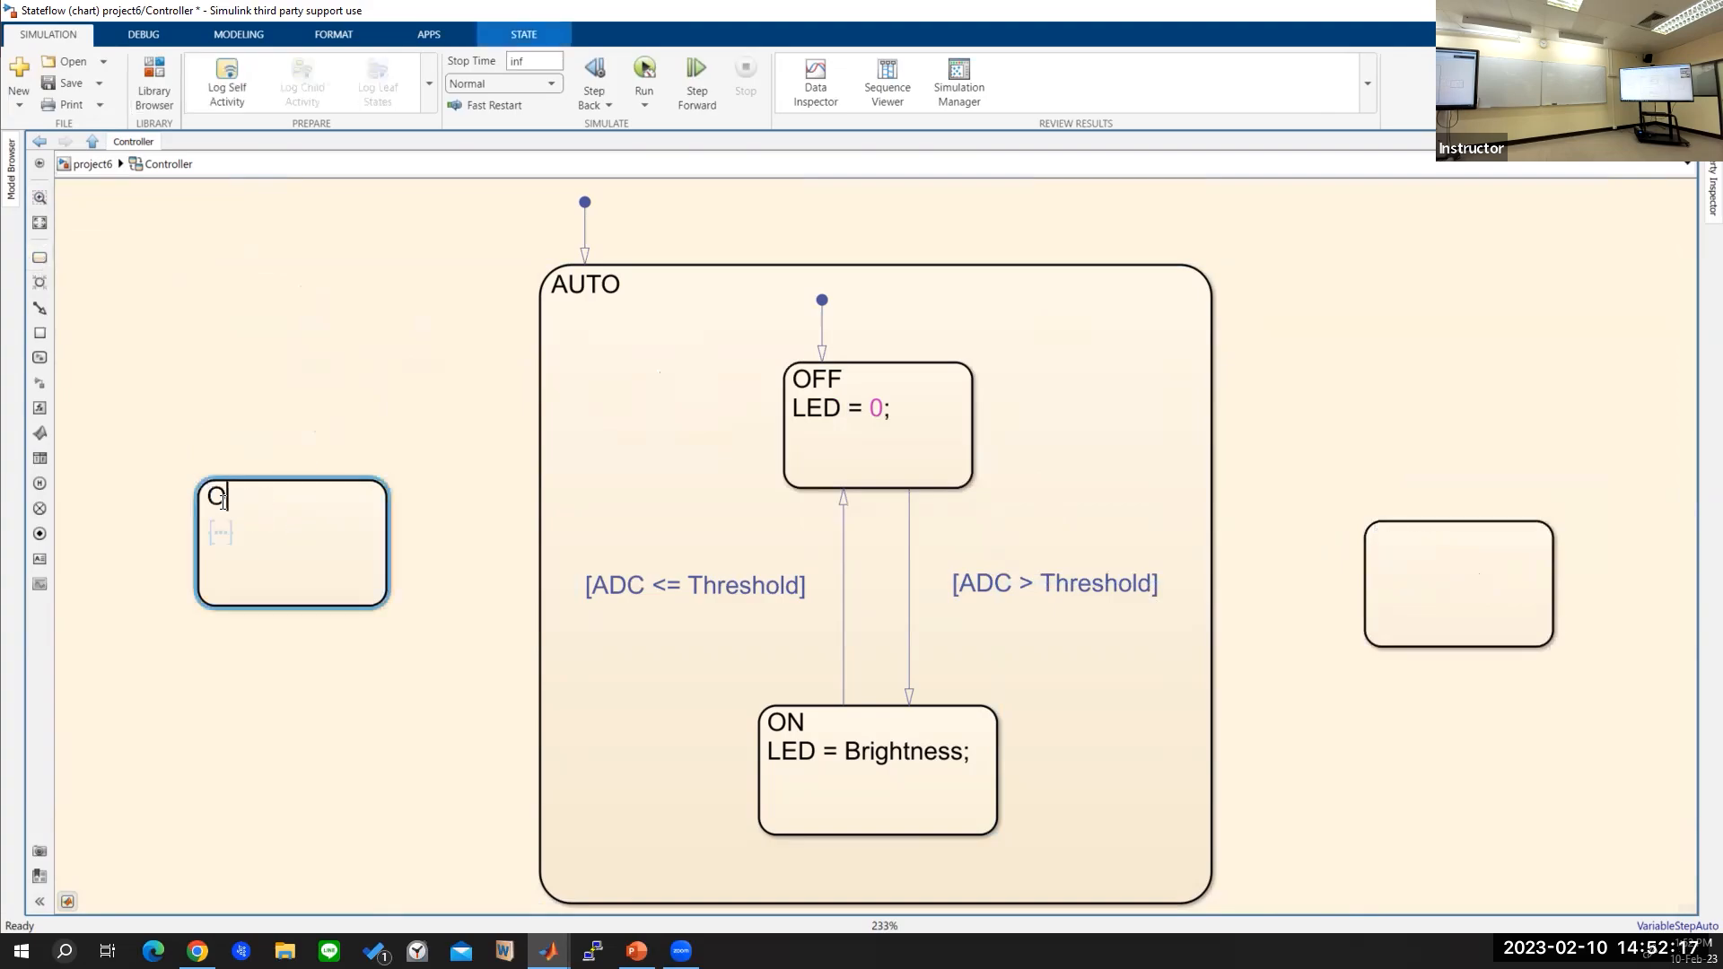
pyautogui.click(1409, 537)
pyautogui.click(1389, 536)
pyautogui.write('ON')
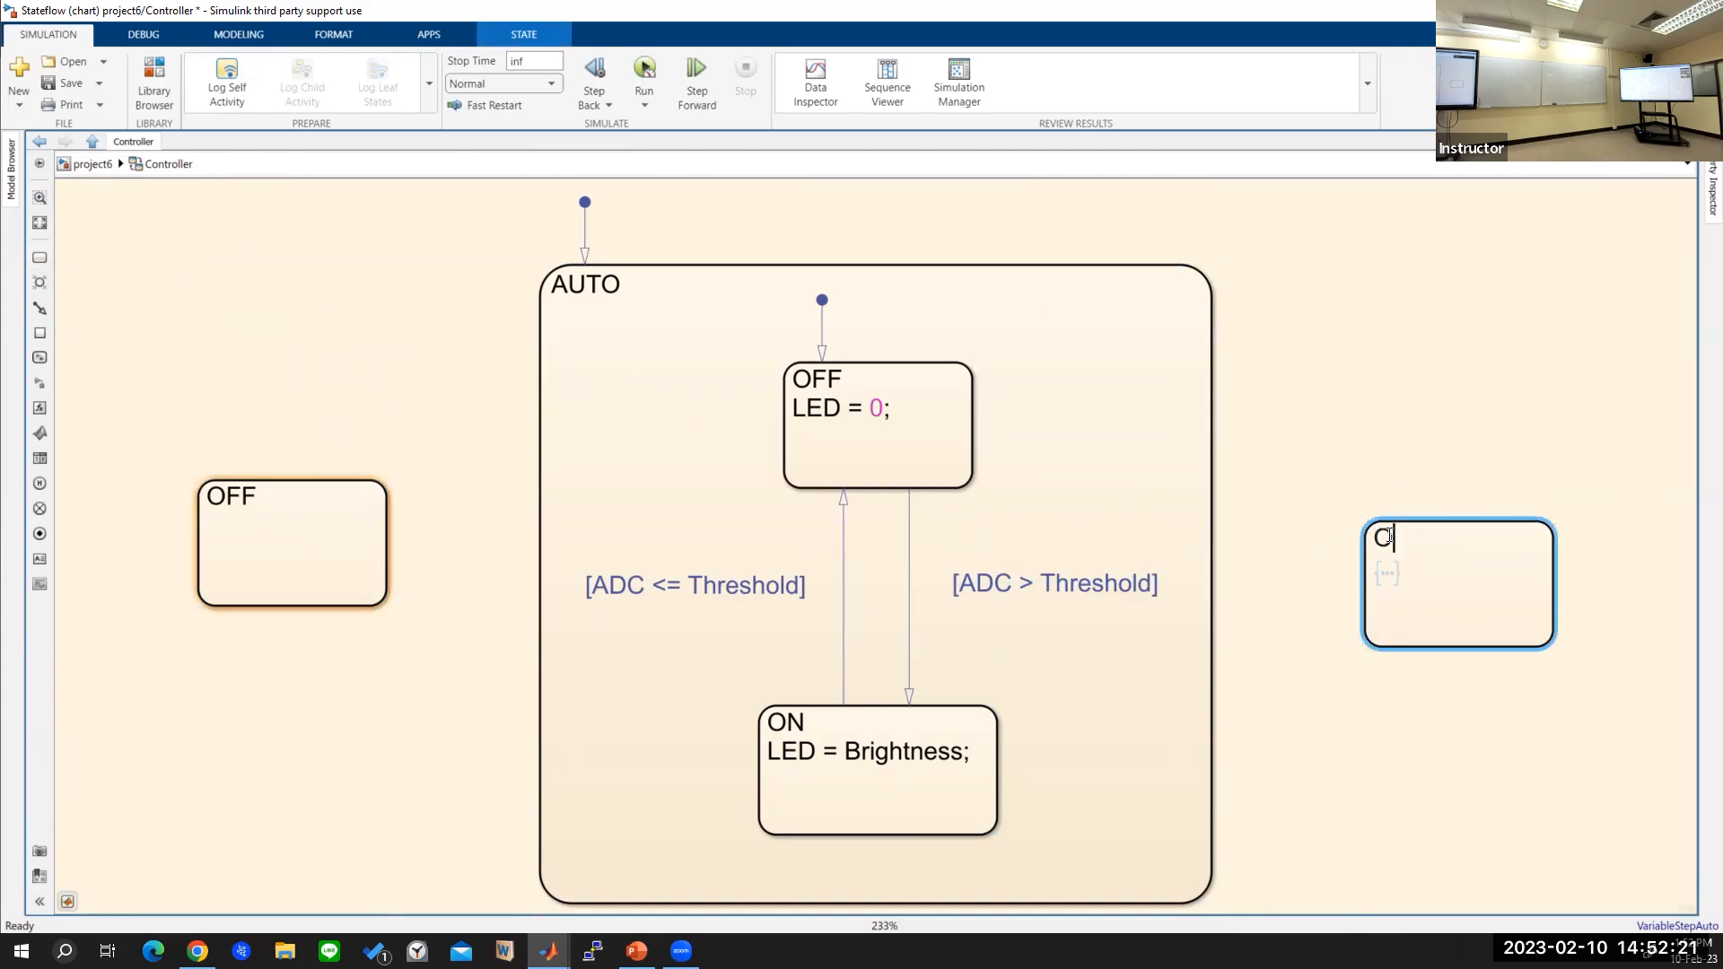
# Step: Give the outer OFF state the action LED = 0; and the outer ON state LED = Brightness;, widening ON to fit
pyautogui.click(254, 493)
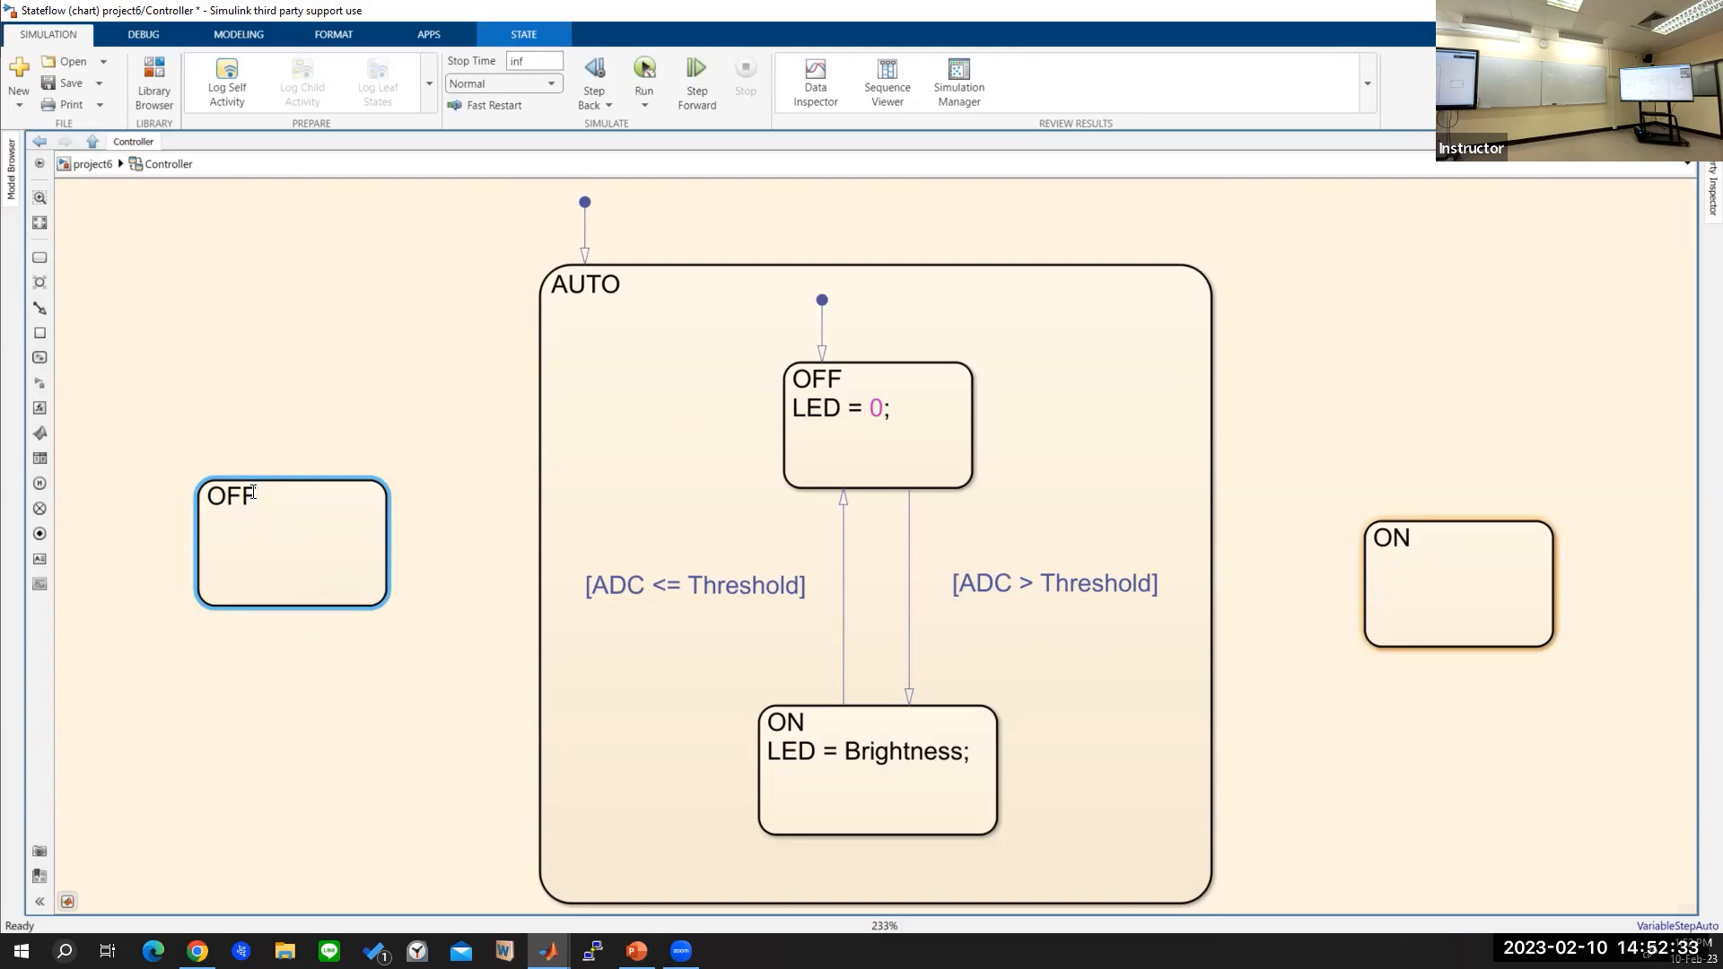
pyautogui.write('LED = 0;')
pyautogui.click(1414, 537)
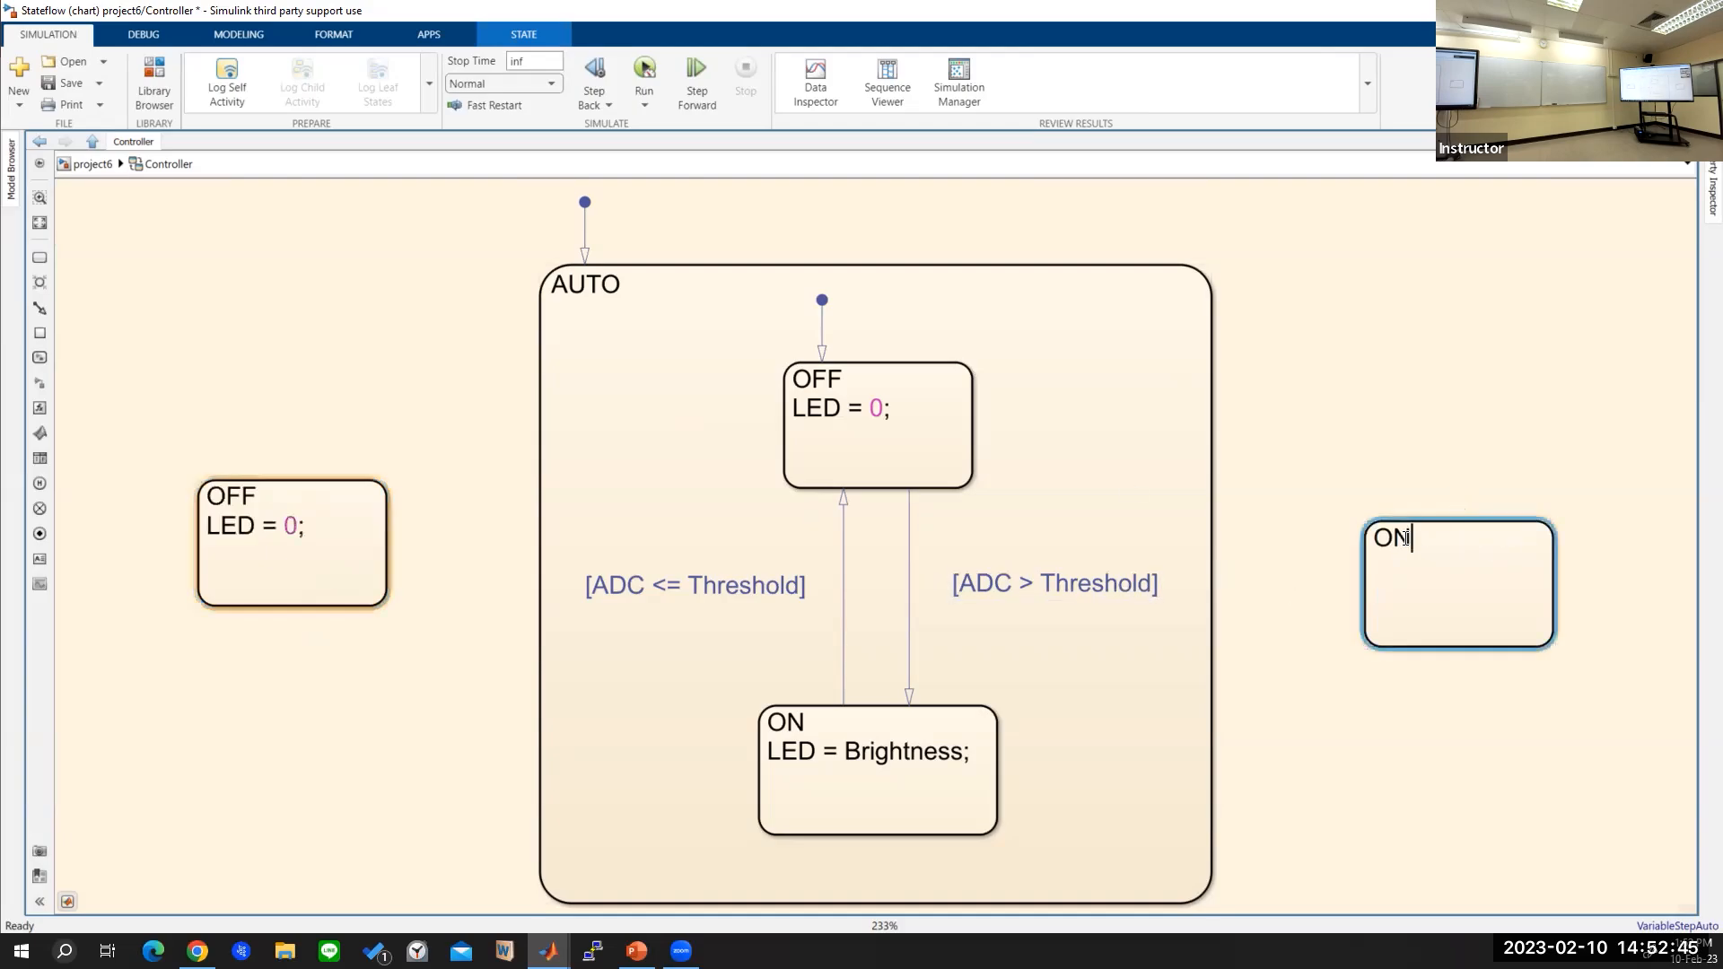
pyautogui.click(906, 754)
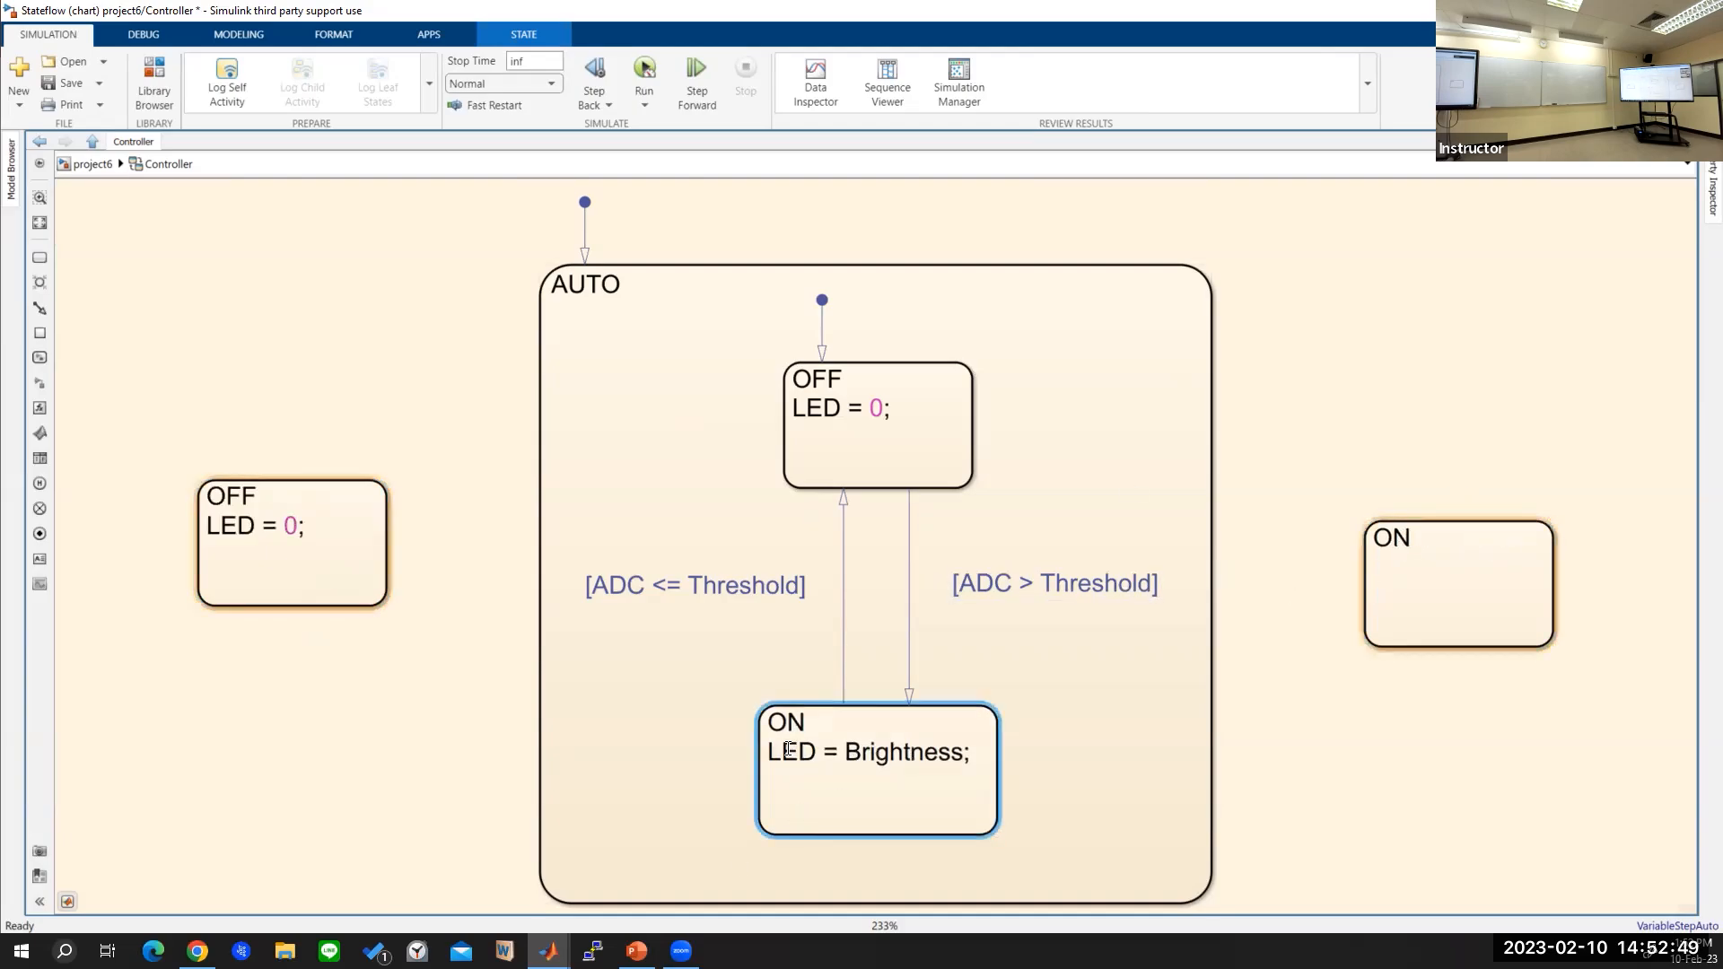
pyautogui.moveTo(770, 752); pyautogui.dragTo(968, 761)
pyautogui.hotkey('ctrl', 'c')
pyautogui.click(1411, 539)
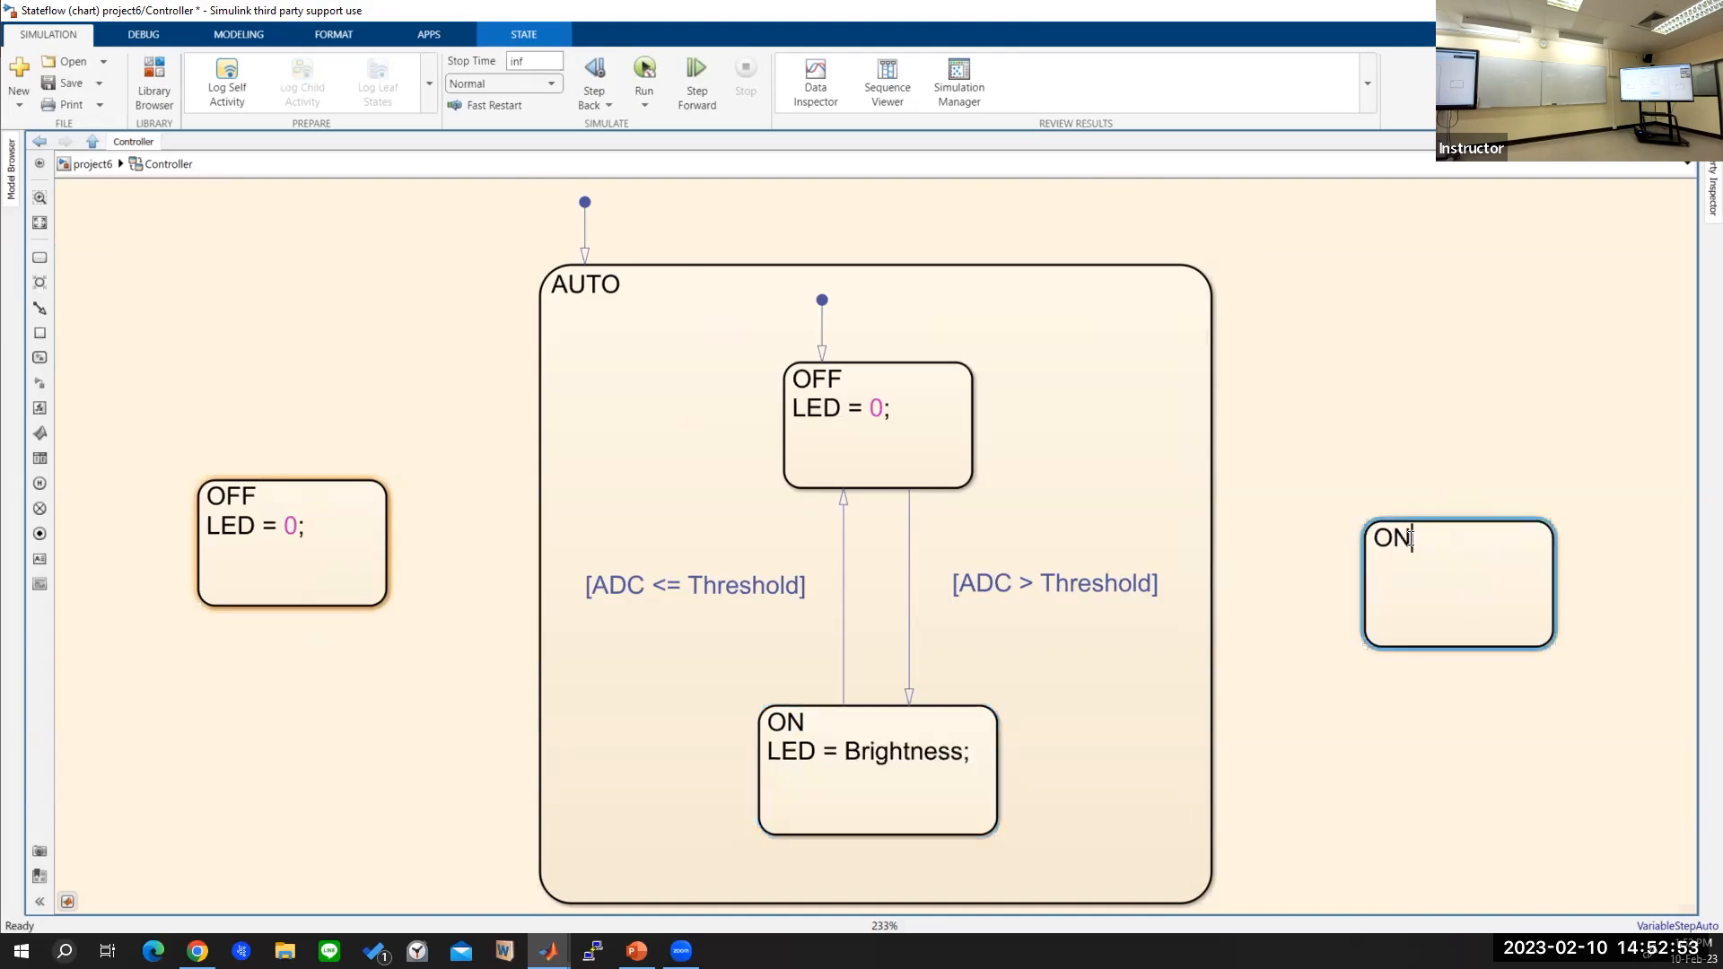
pyautogui.press('Return')
pyautogui.hotkey('ctrl', 'v')
pyautogui.moveTo(1552, 644); pyautogui.dragTo(1593, 646)
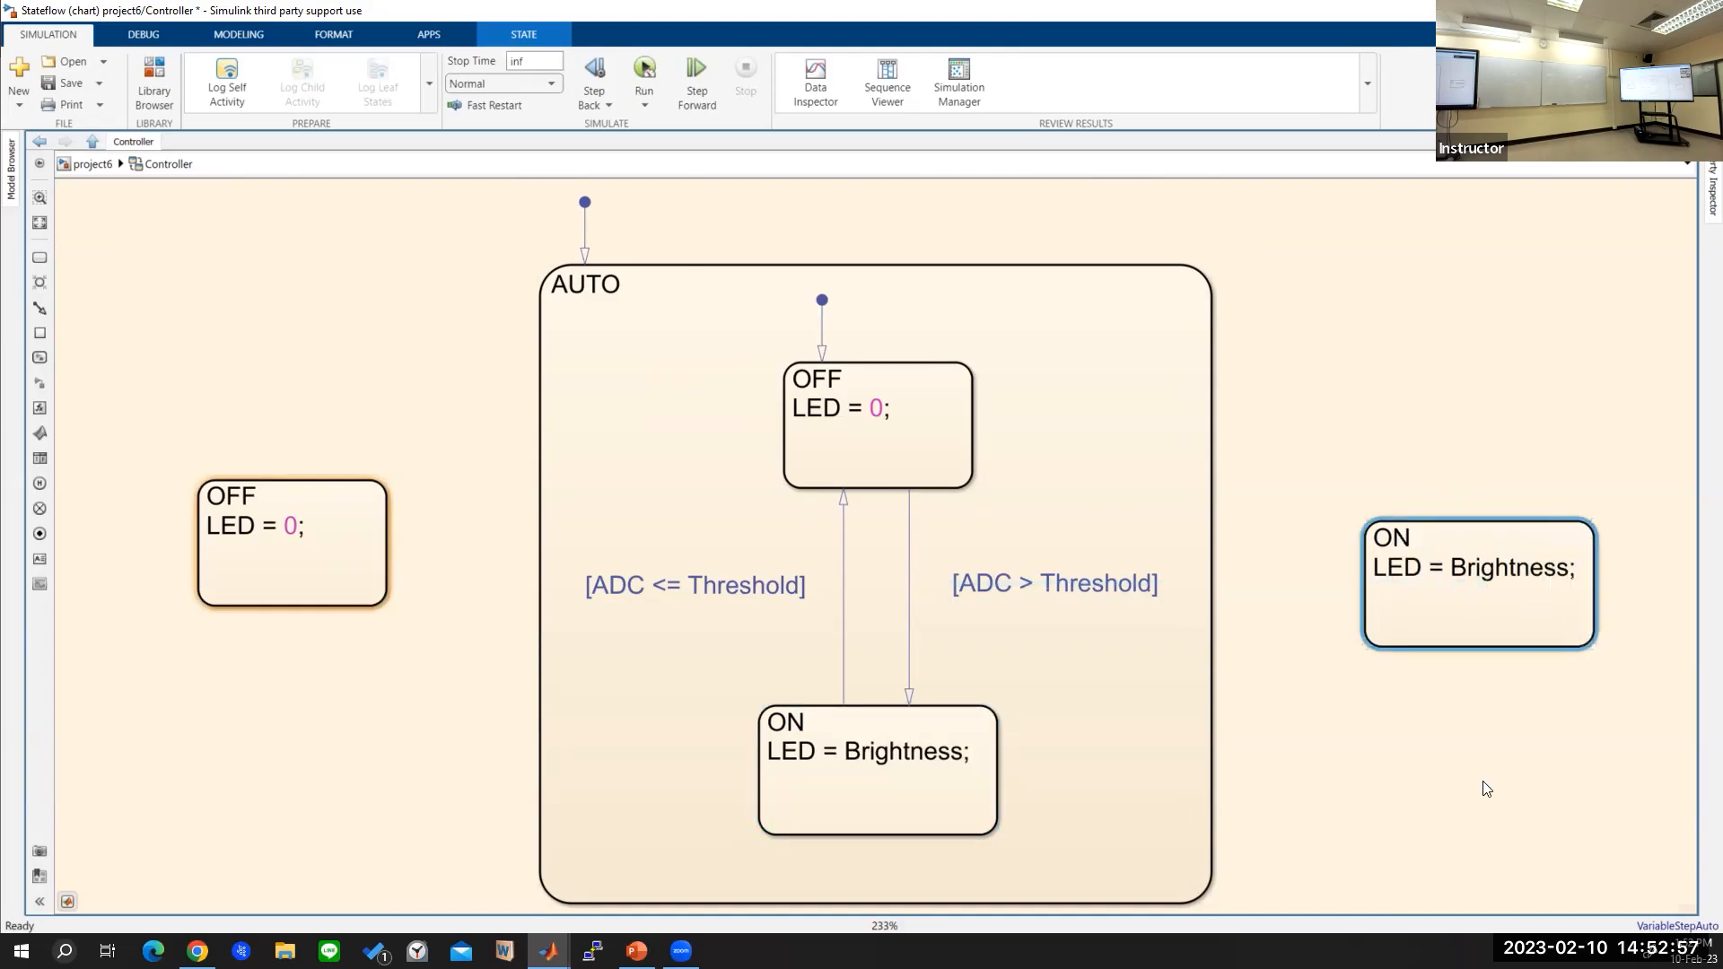
pyautogui.click(1517, 774)
# Step: Draw a transition from the outer OFF state to AUTO with the condition [Mode==2] and move OFF farther from AUTO
pyautogui.scroll(-1, 1429, 357)
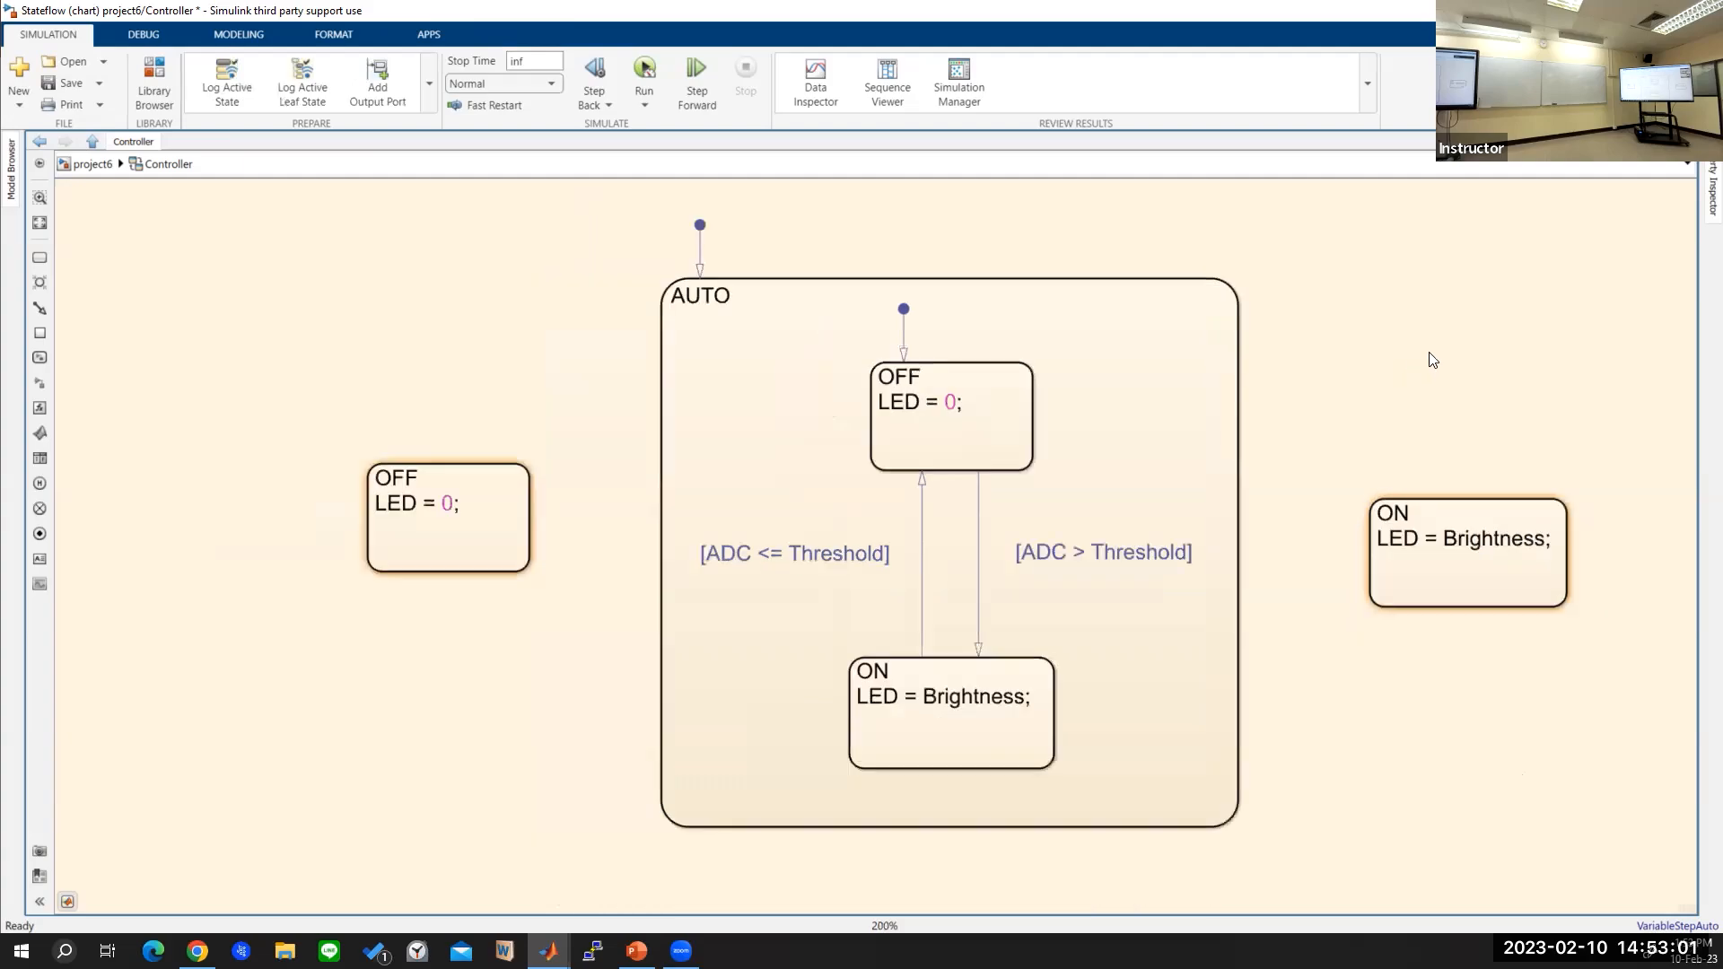
pyautogui.moveTo(1420, 338); pyautogui.dragTo(1373, 349)
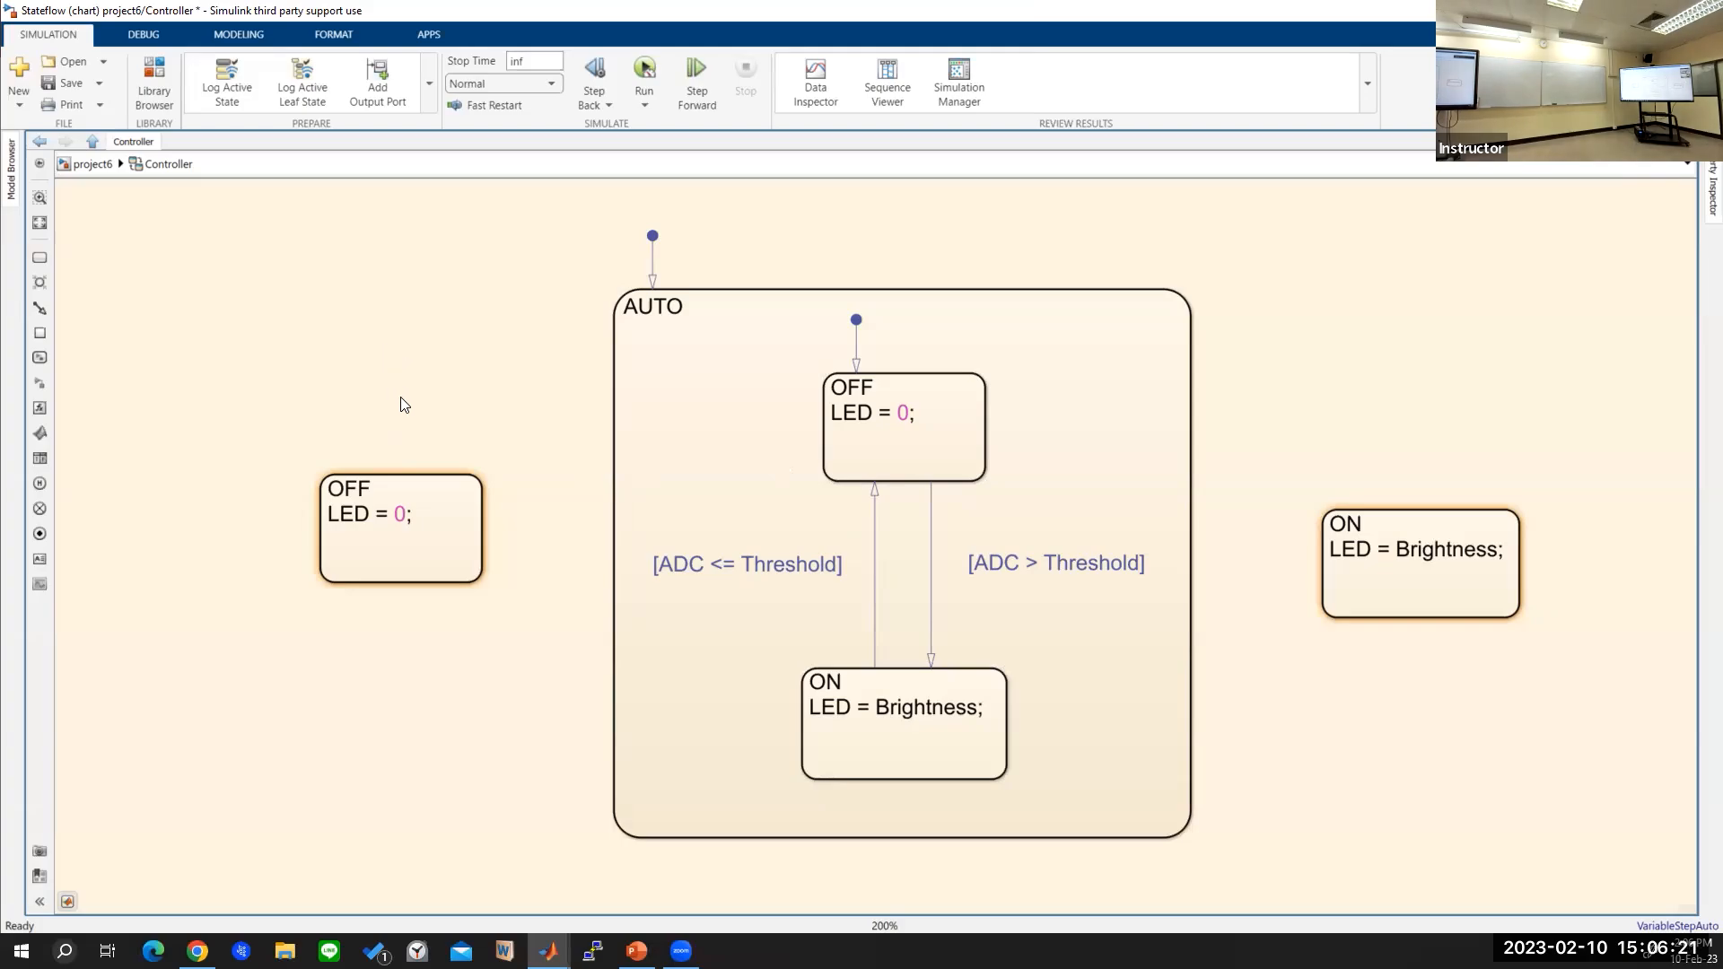
pyautogui.click(632, 320)
pyautogui.click(484, 496)
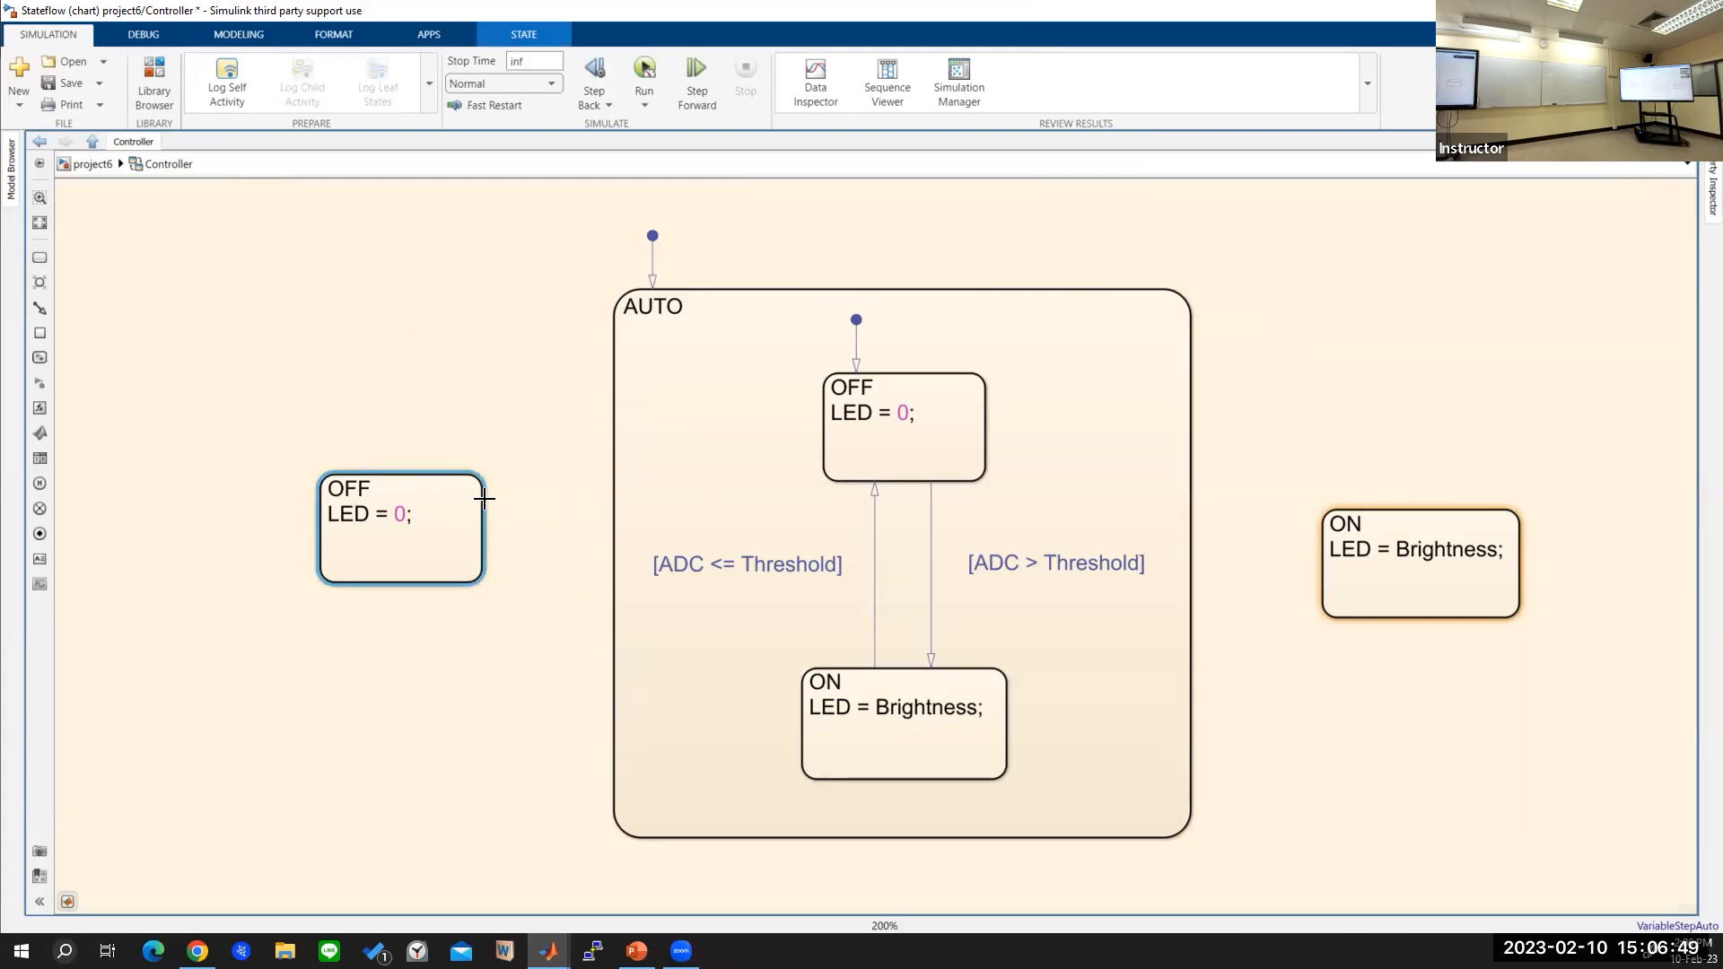
pyautogui.moveTo(496, 498); pyautogui.dragTo(611, 497)
pyautogui.write('Mode==')
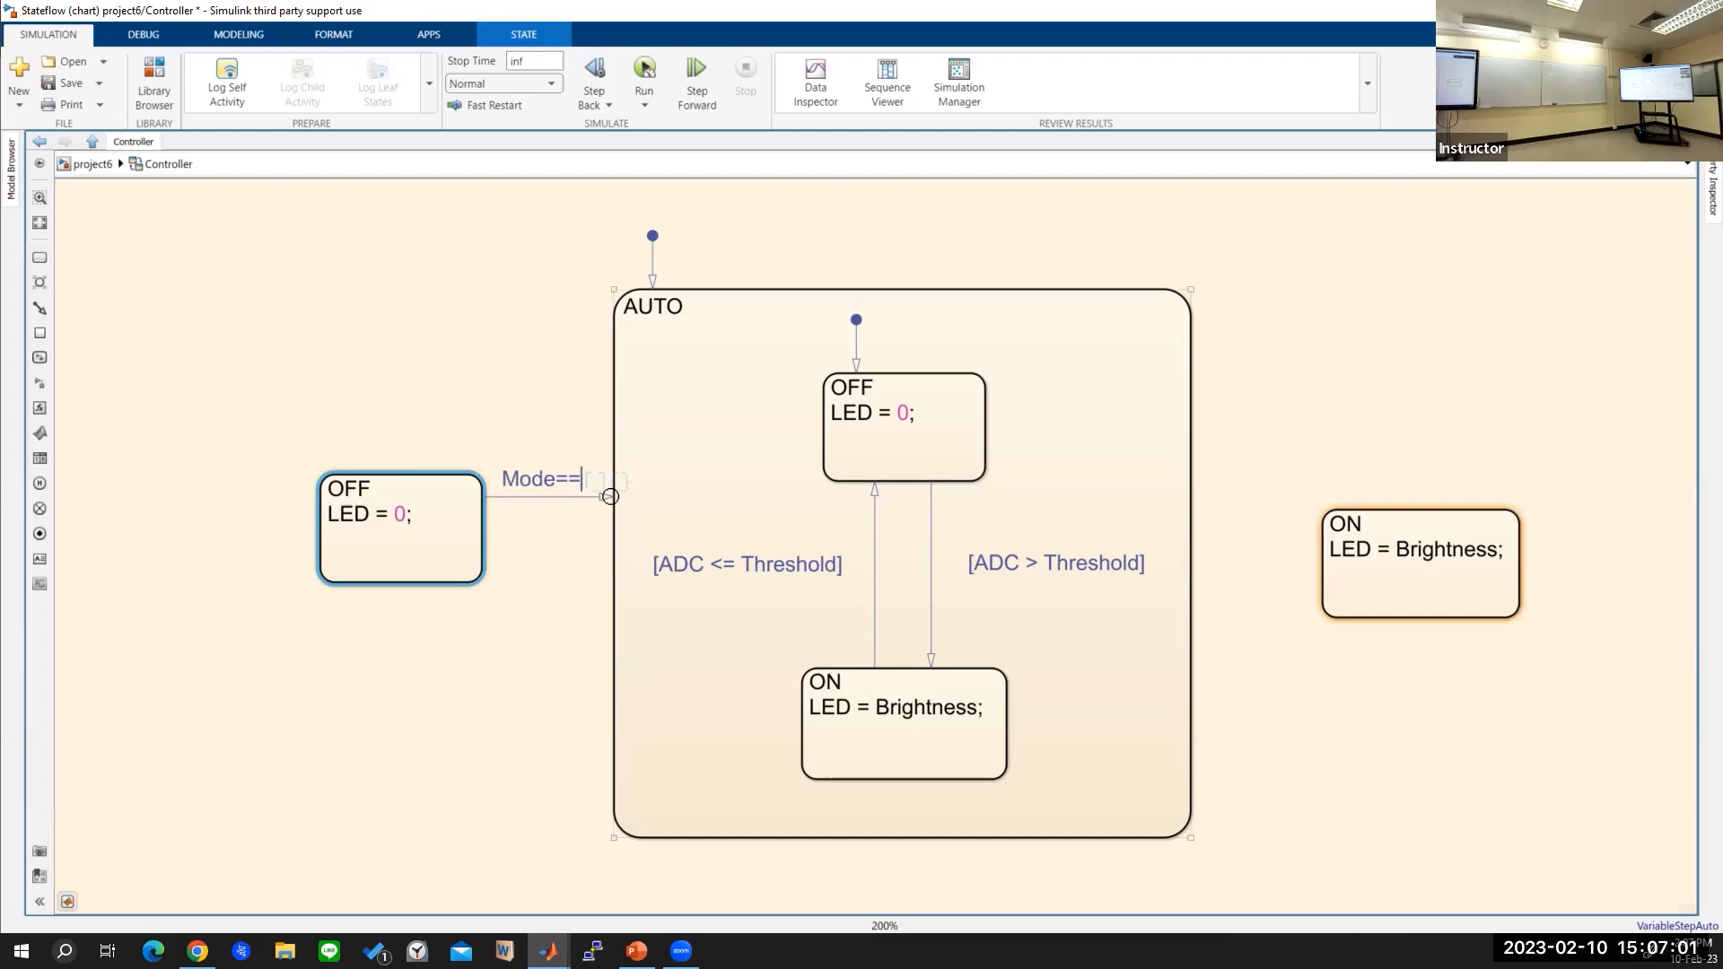
pyautogui.write('2')
pyautogui.click(544, 598)
pyautogui.click(421, 537)
pyautogui.moveTo(421, 538); pyautogui.dragTo(324, 535)
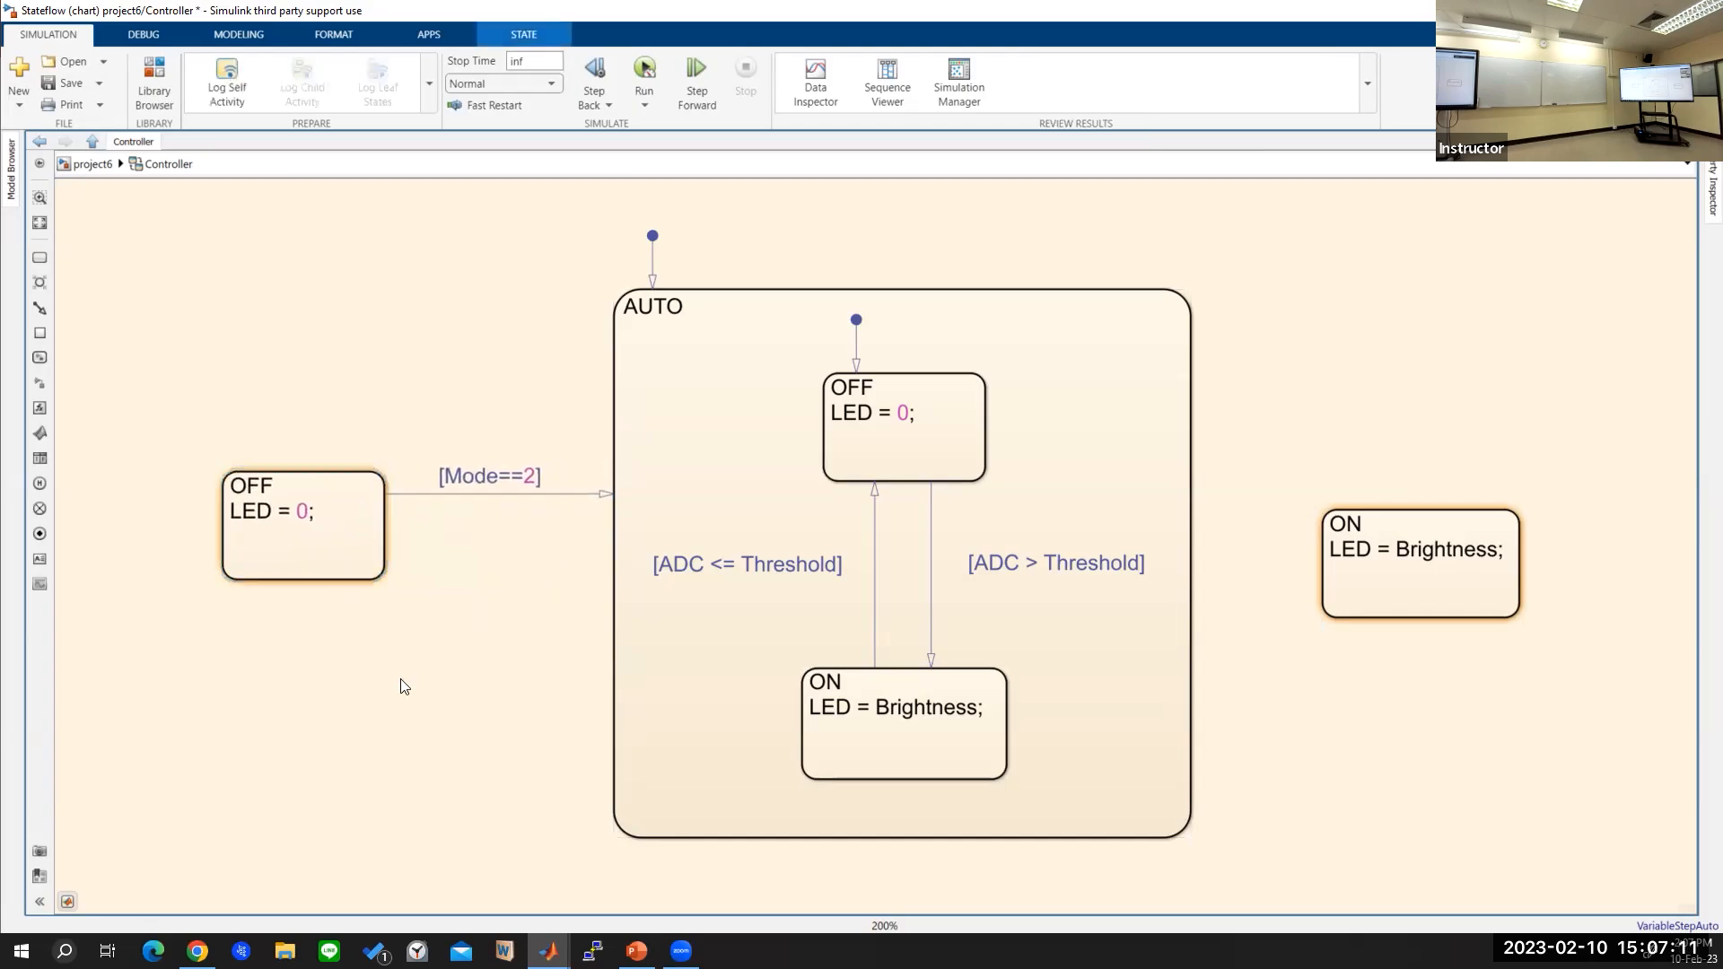
# Step: Draw a return transition from AUTO to the outer OFF state with the condition [Mode==1], placing its label below the arrow
pyautogui.click(614, 557)
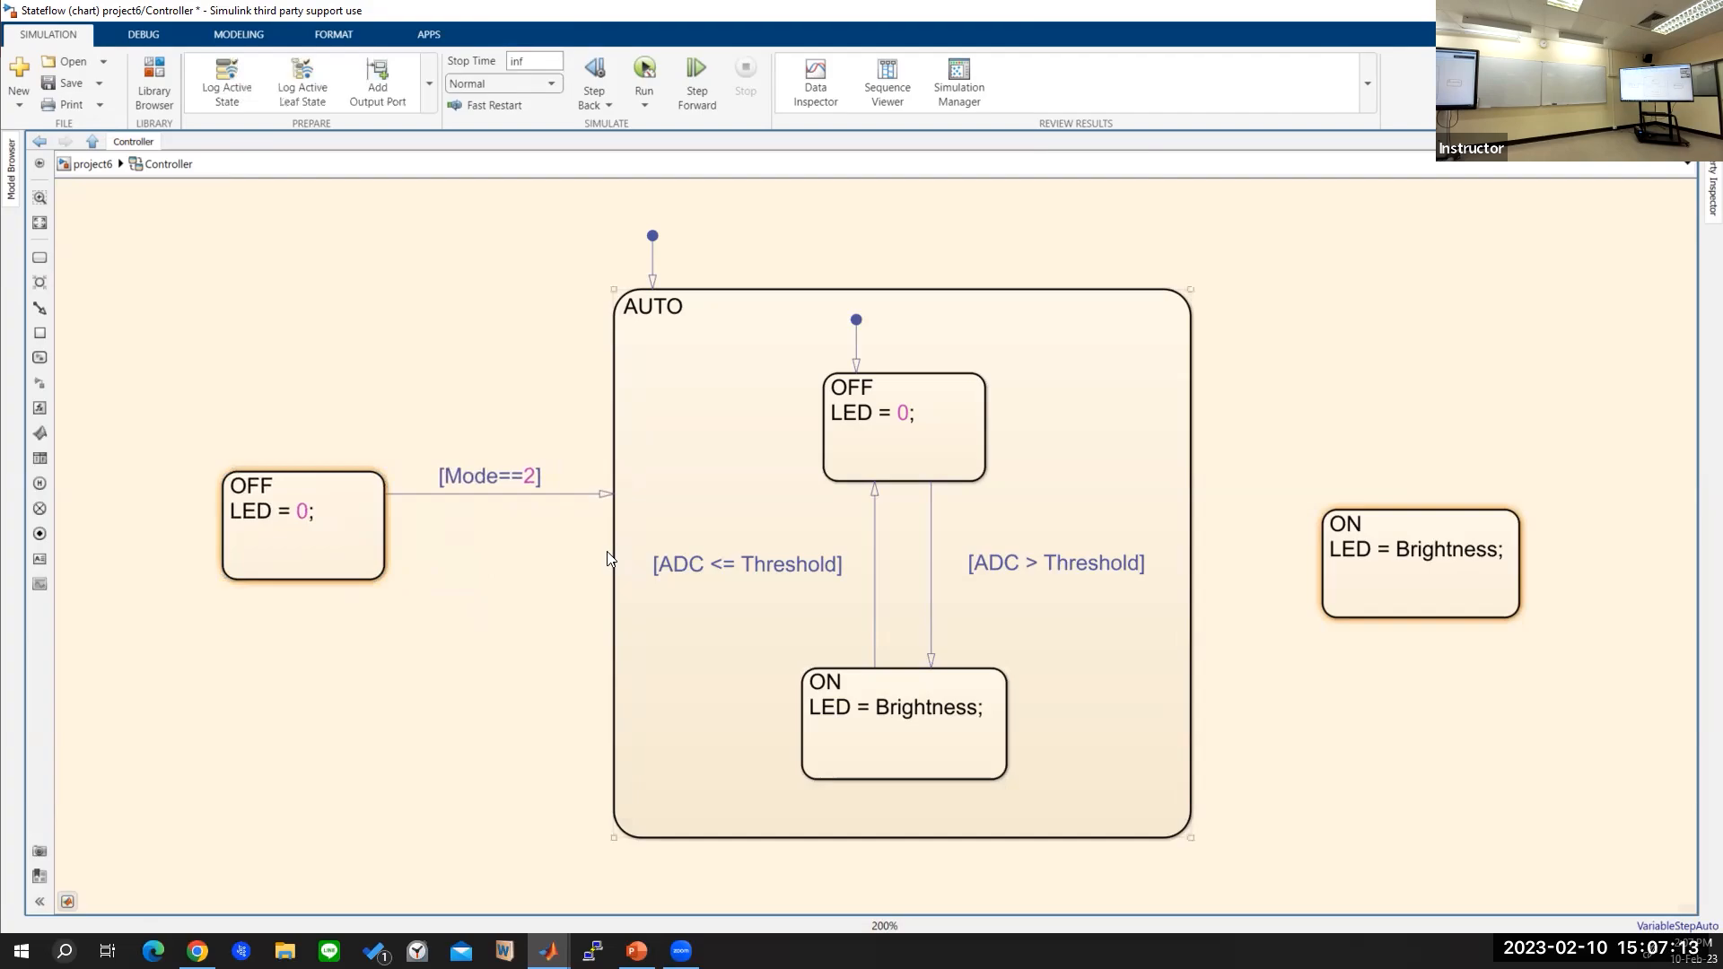
pyautogui.moveTo(606, 544); pyautogui.dragTo(388, 543)
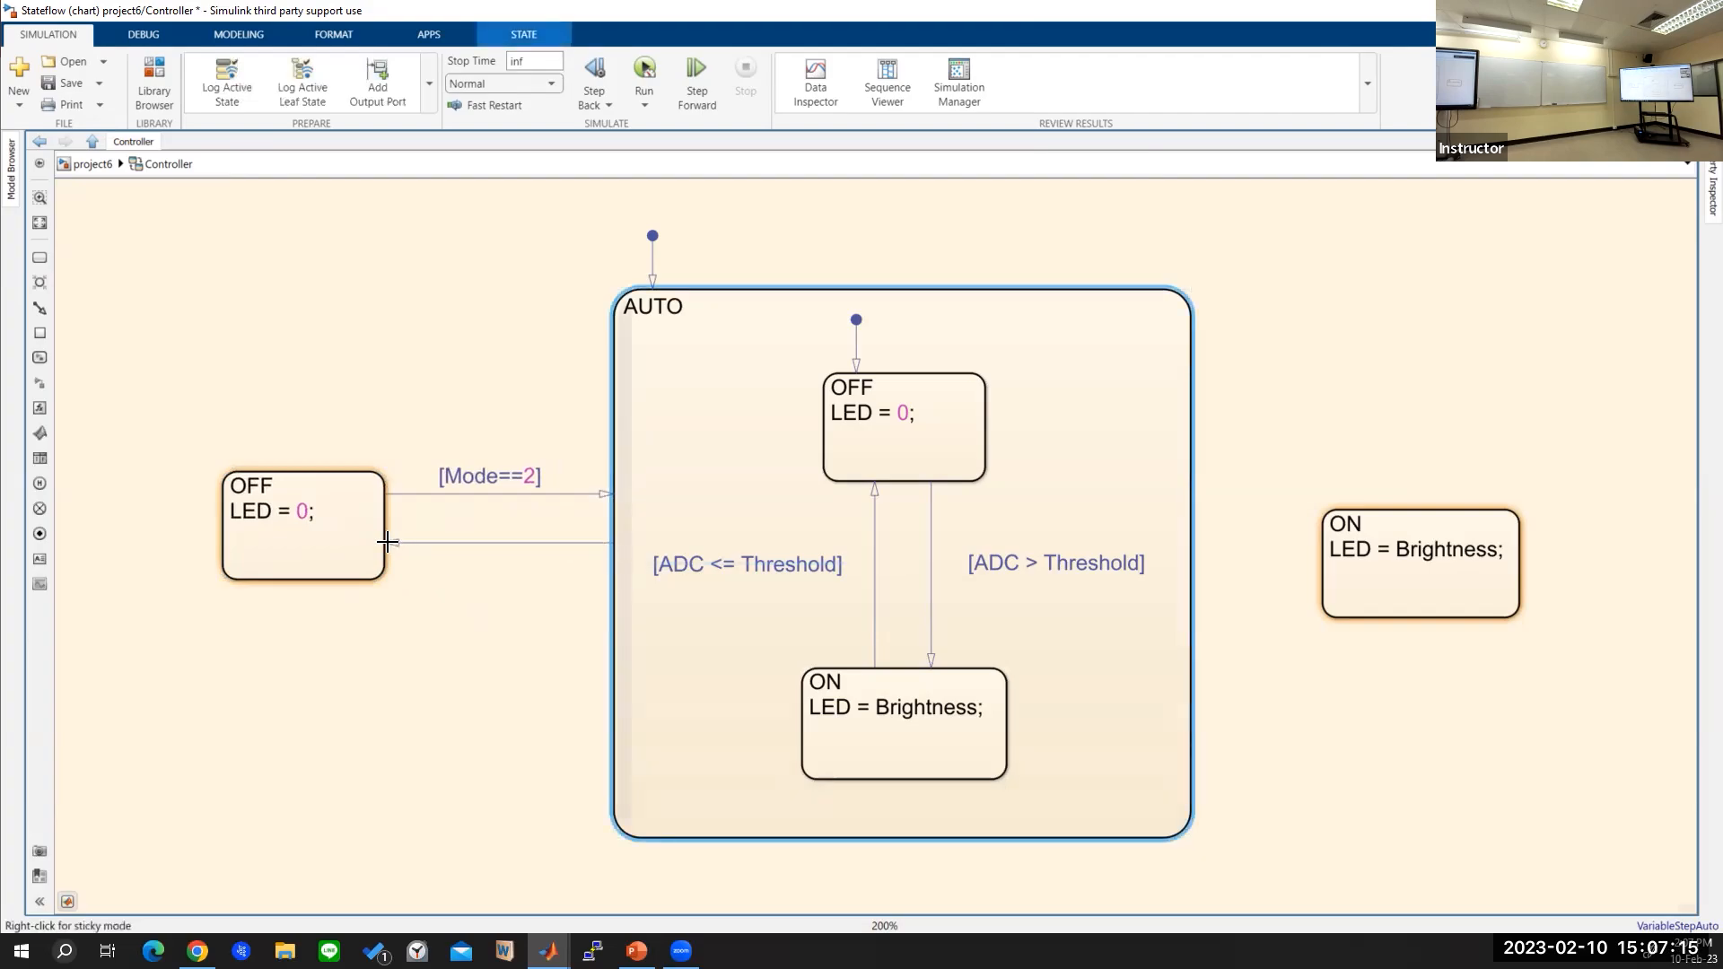
pyautogui.write('[Mode==1]')
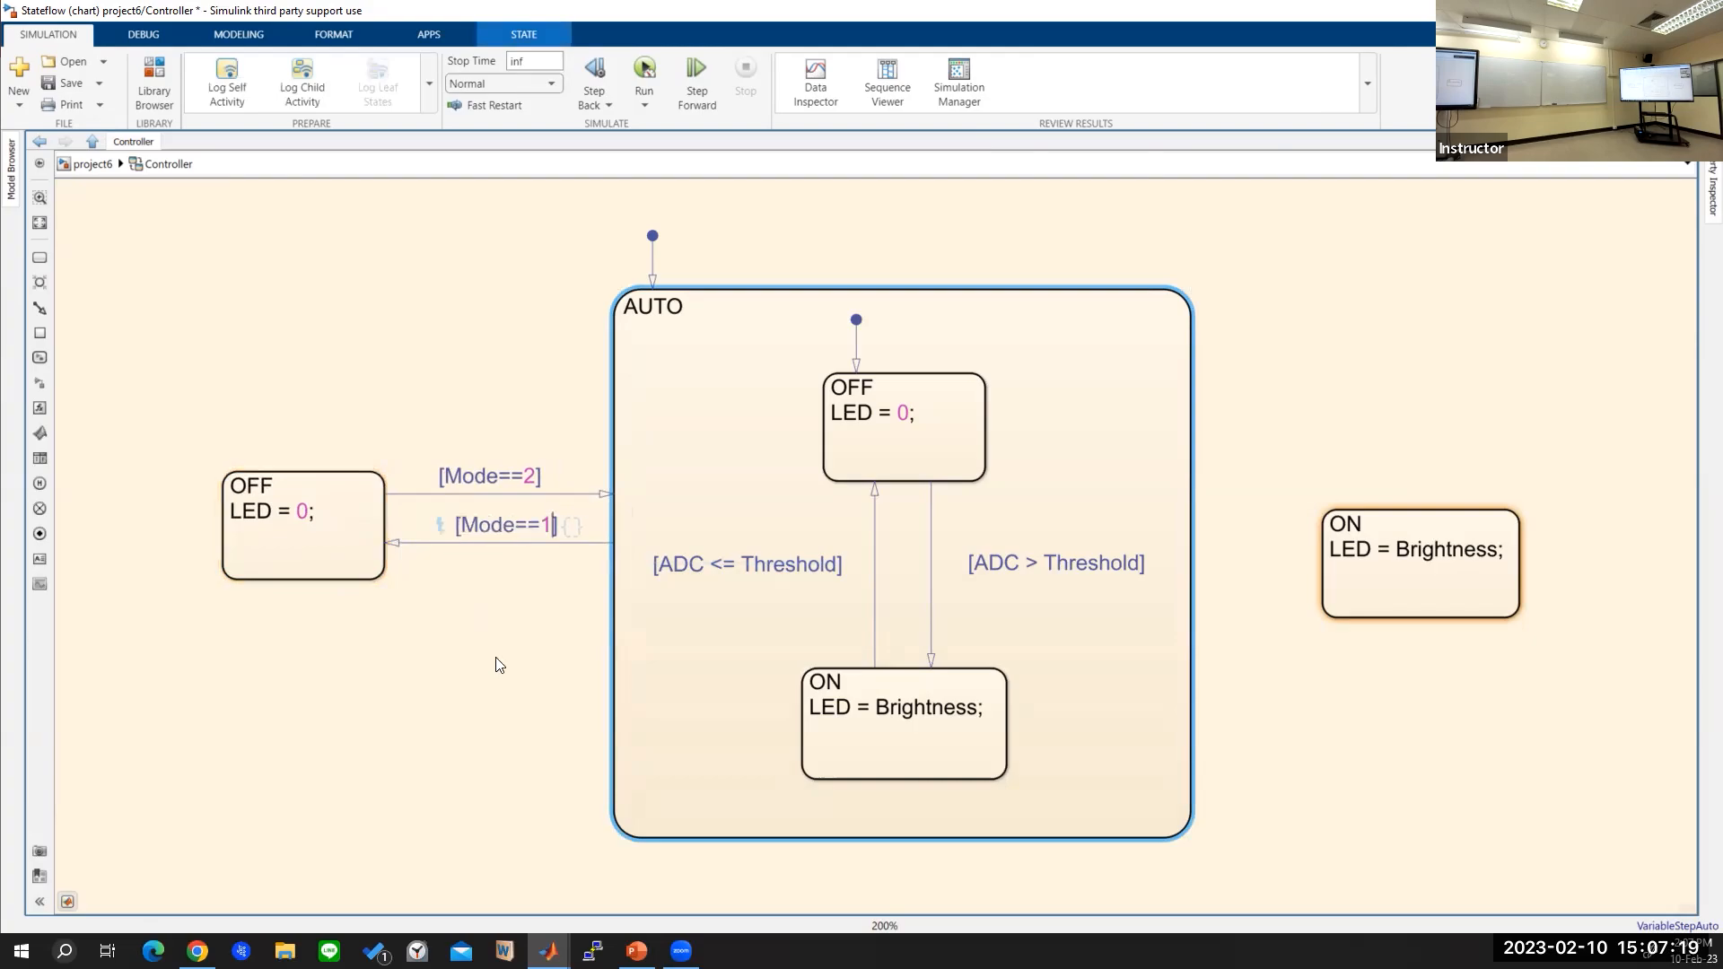
pyautogui.click(501, 534)
pyautogui.moveTo(501, 534); pyautogui.dragTo(481, 586)
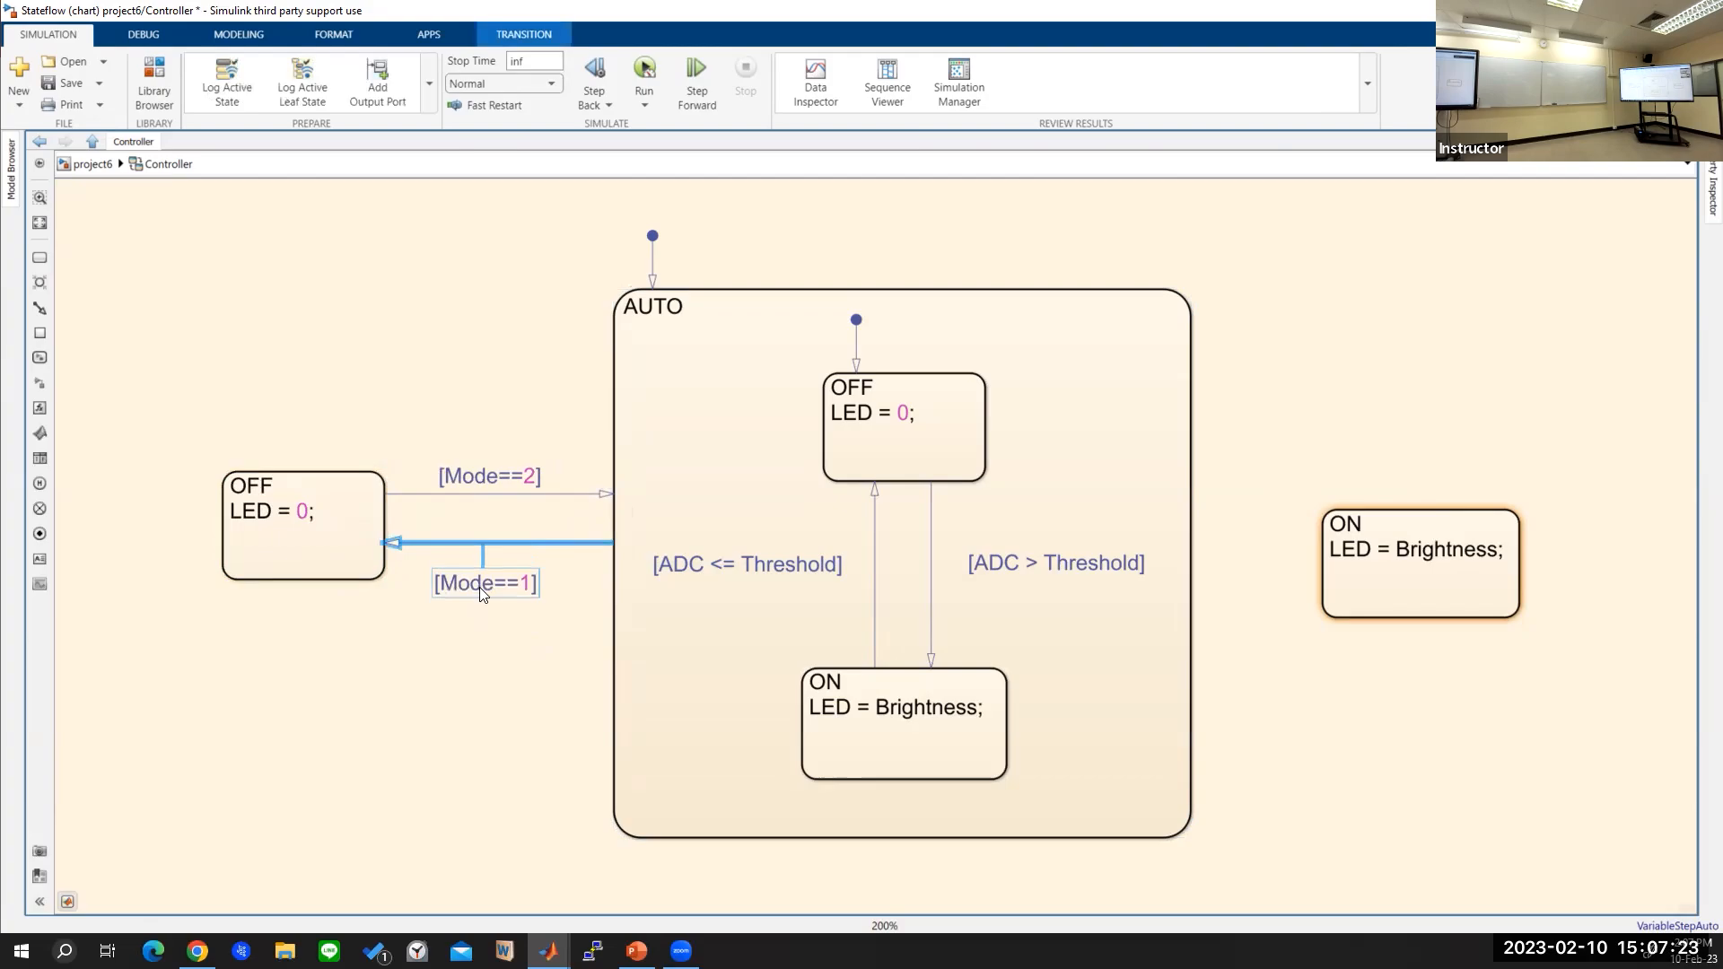
pyautogui.click(494, 690)
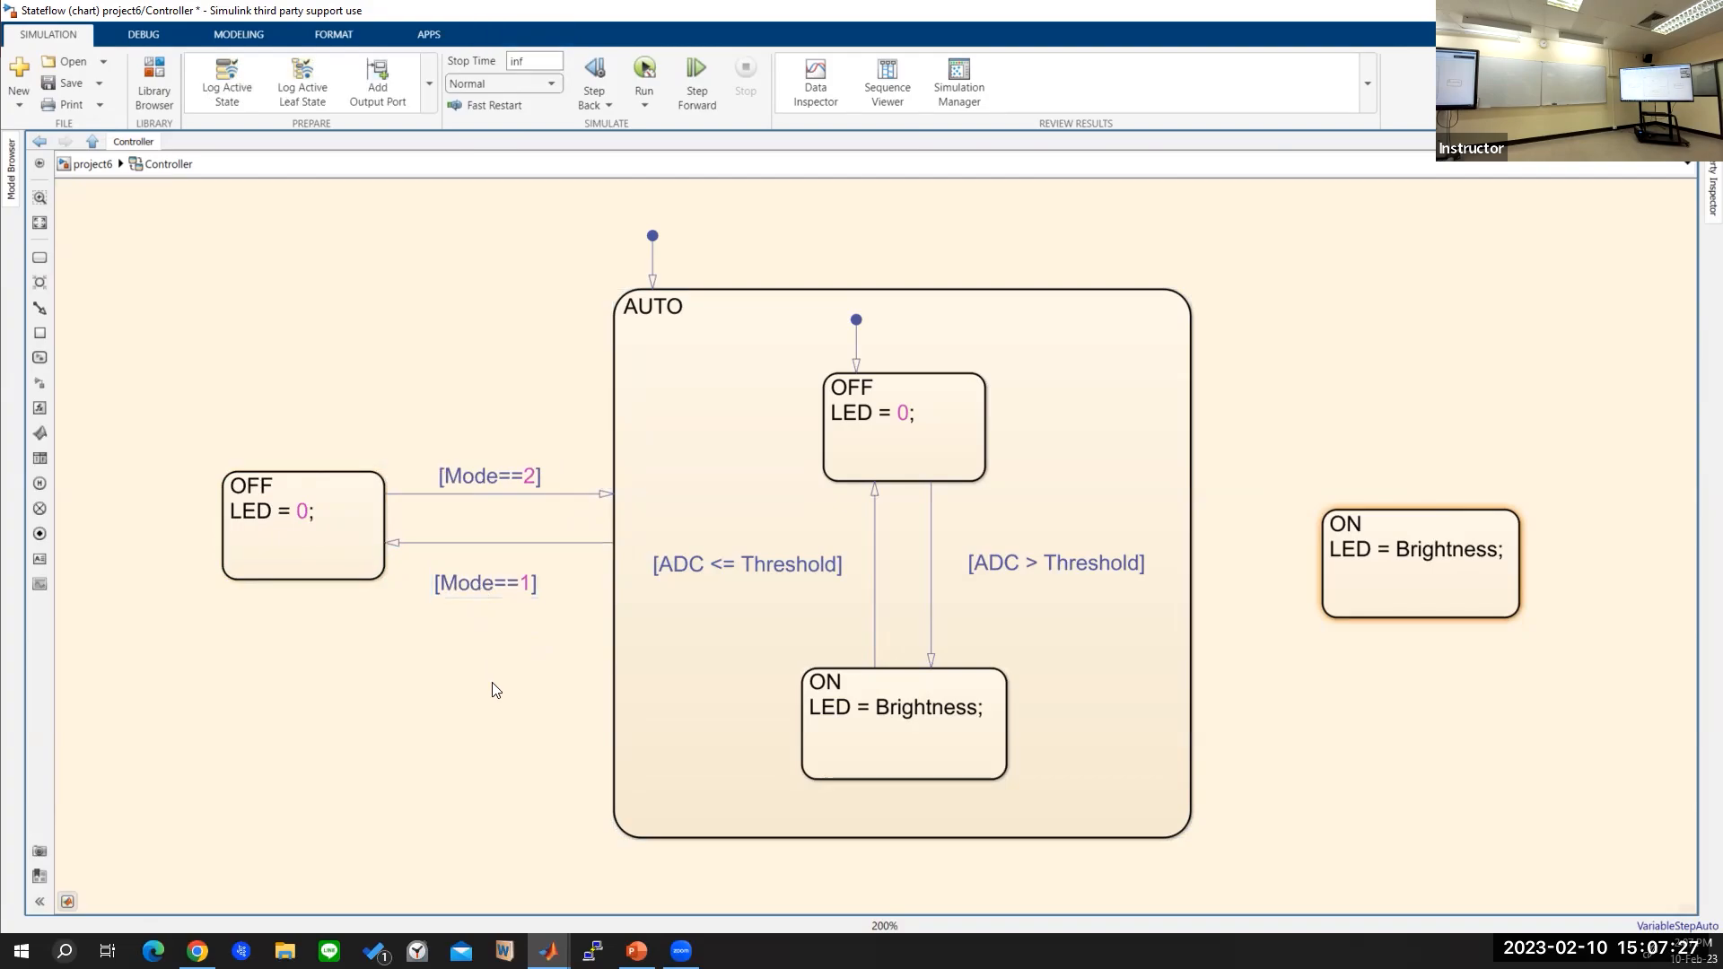
# Step: Move the outer ON state farther from AUTO and connect AUTO to it with a transition conditioned on [Mode==3]
pyautogui.moveTo(1413, 547); pyautogui.dragTo(1471, 521)
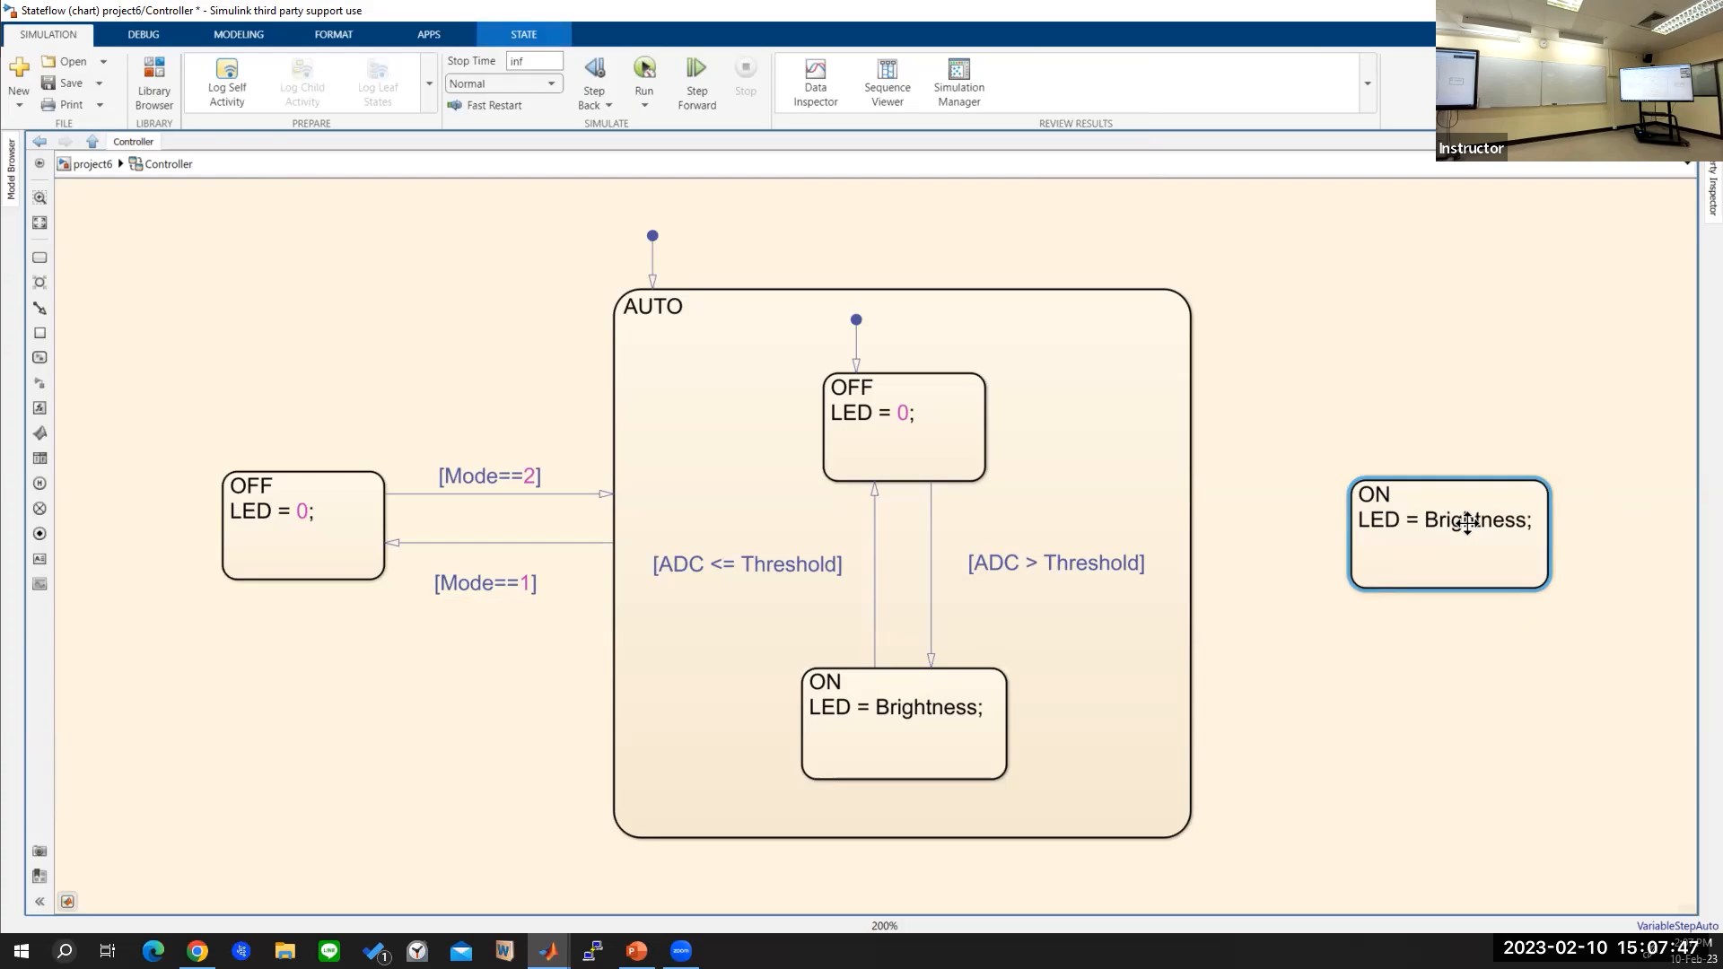
pyautogui.click(1613, 287)
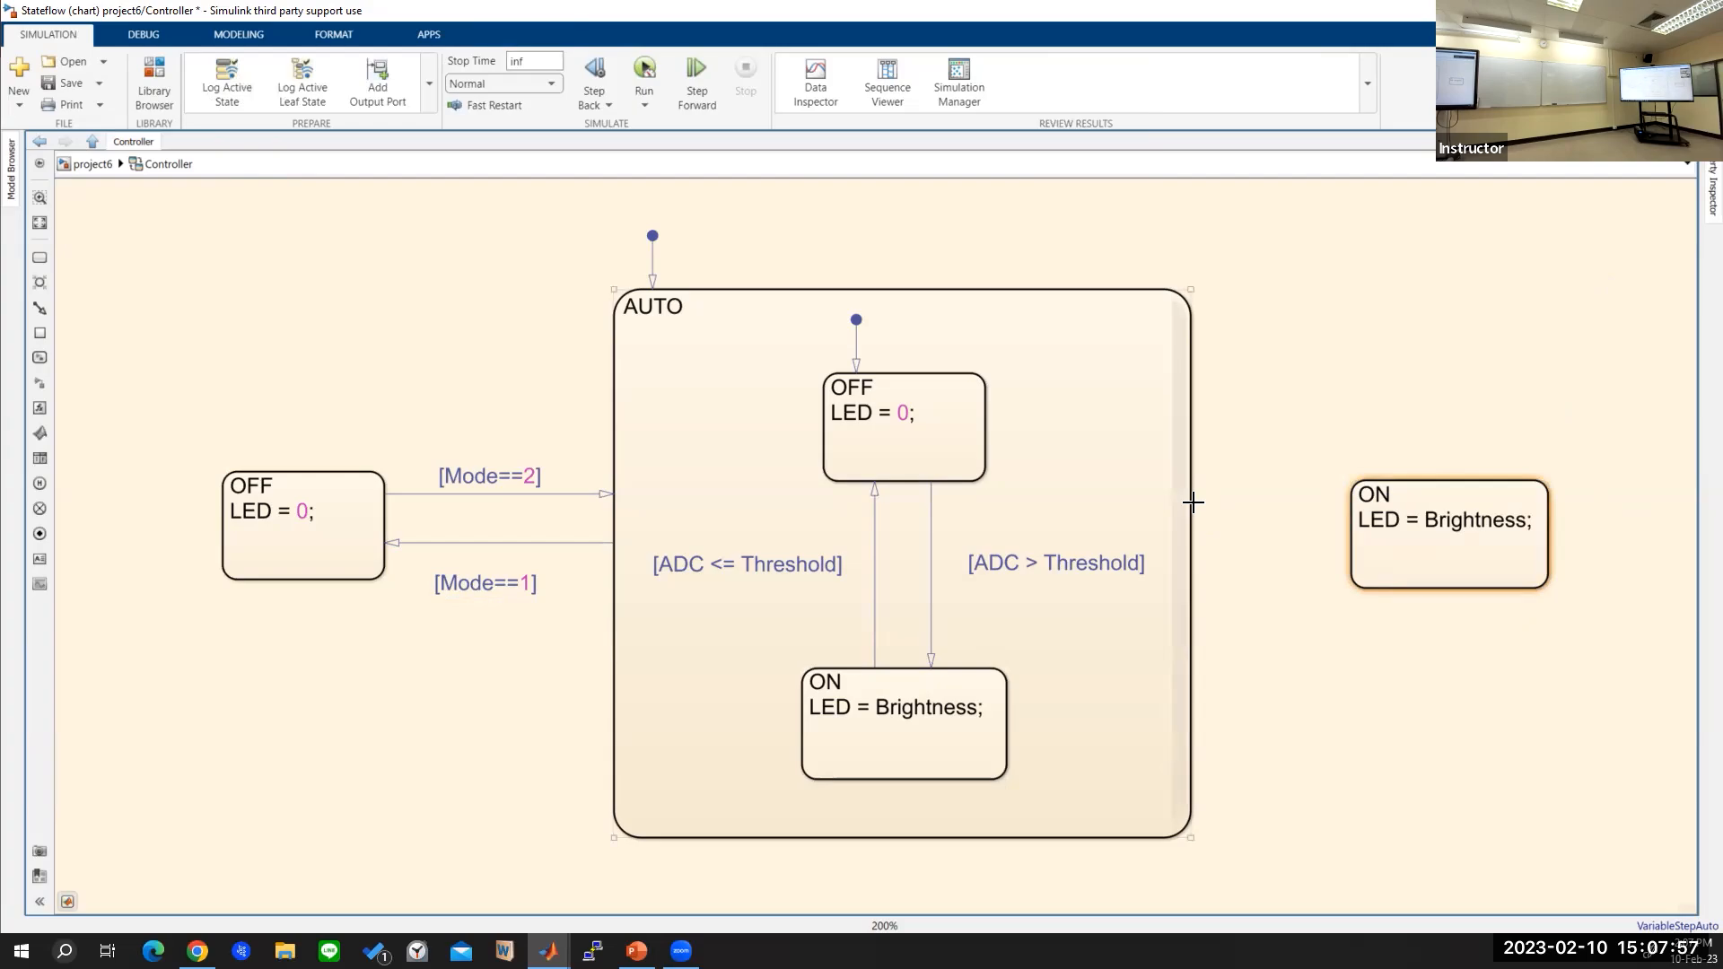
pyautogui.moveTo(1193, 502); pyautogui.dragTo(1353, 501)
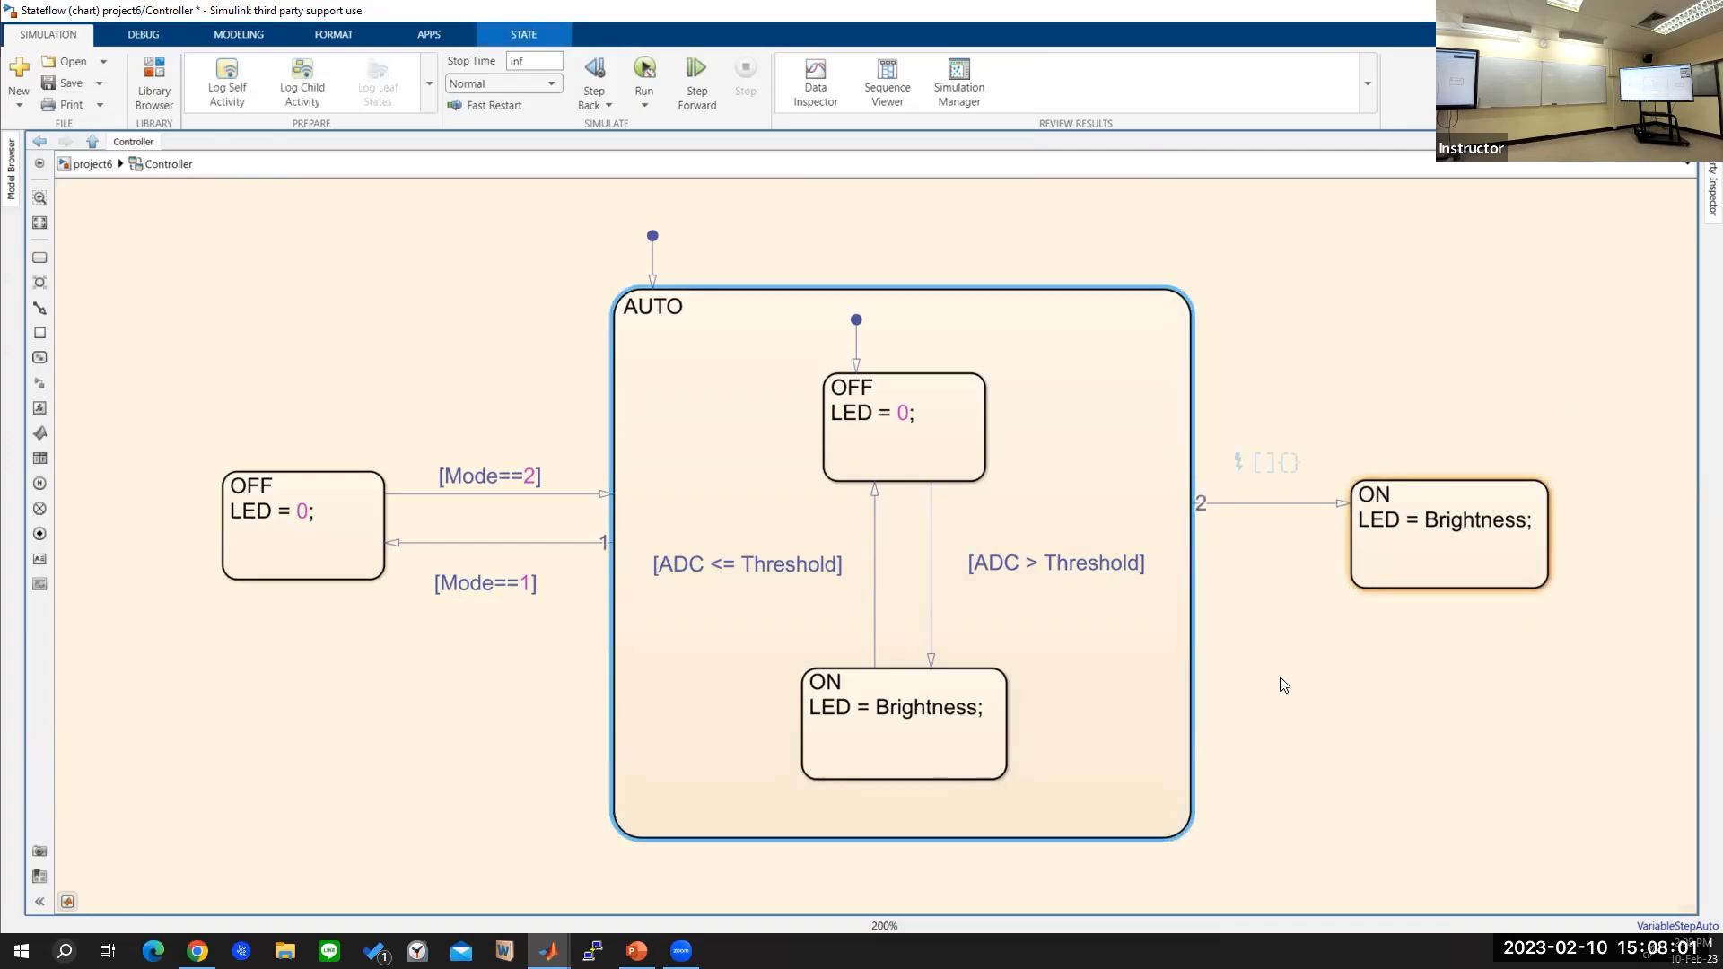
pyautogui.write('[Mode==3]')
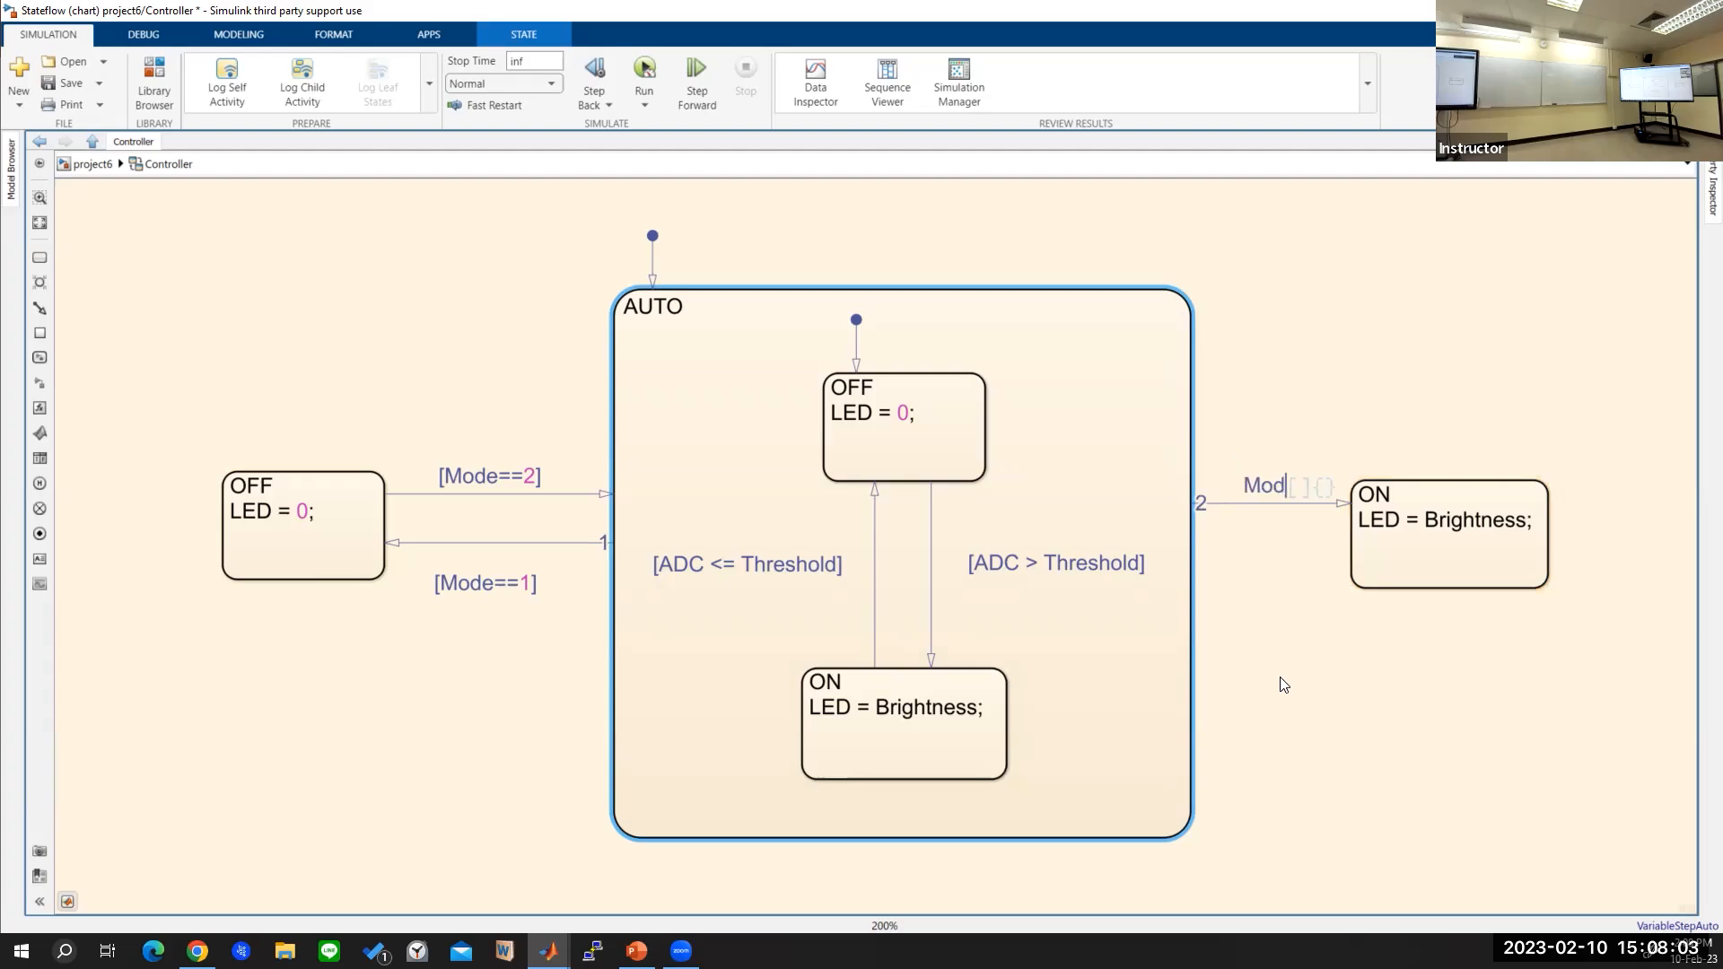
pyautogui.click(1396, 619)
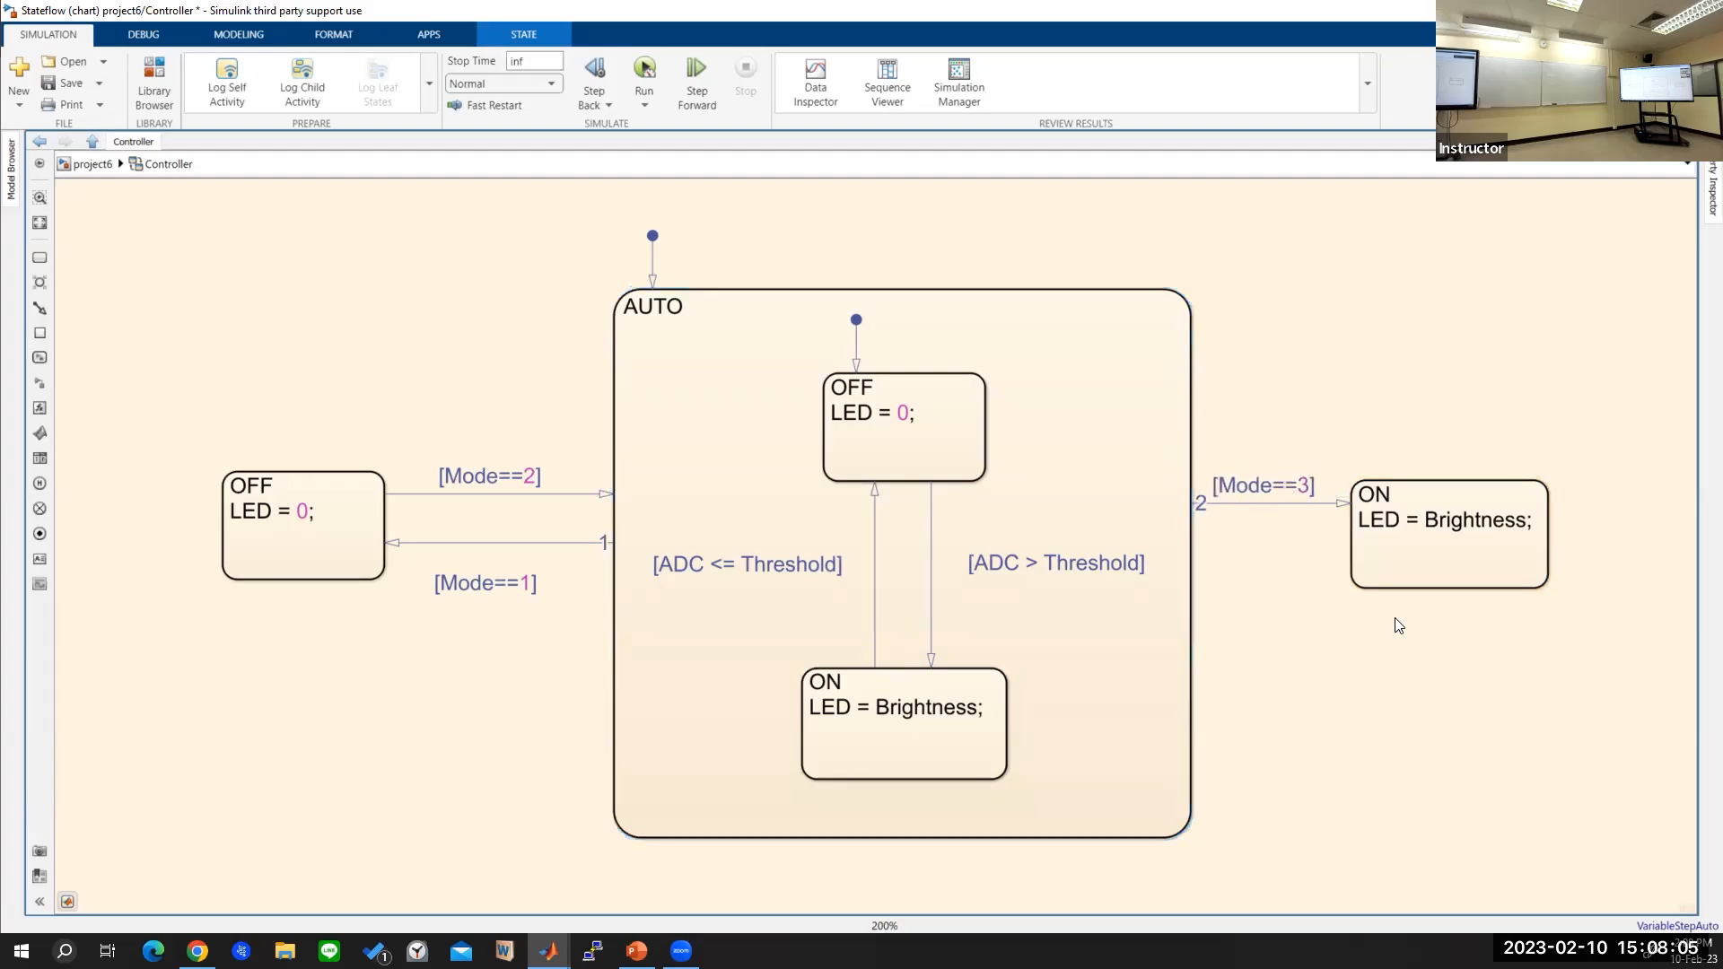
pyautogui.moveTo(1465, 520); pyautogui.dragTo(1500, 519)
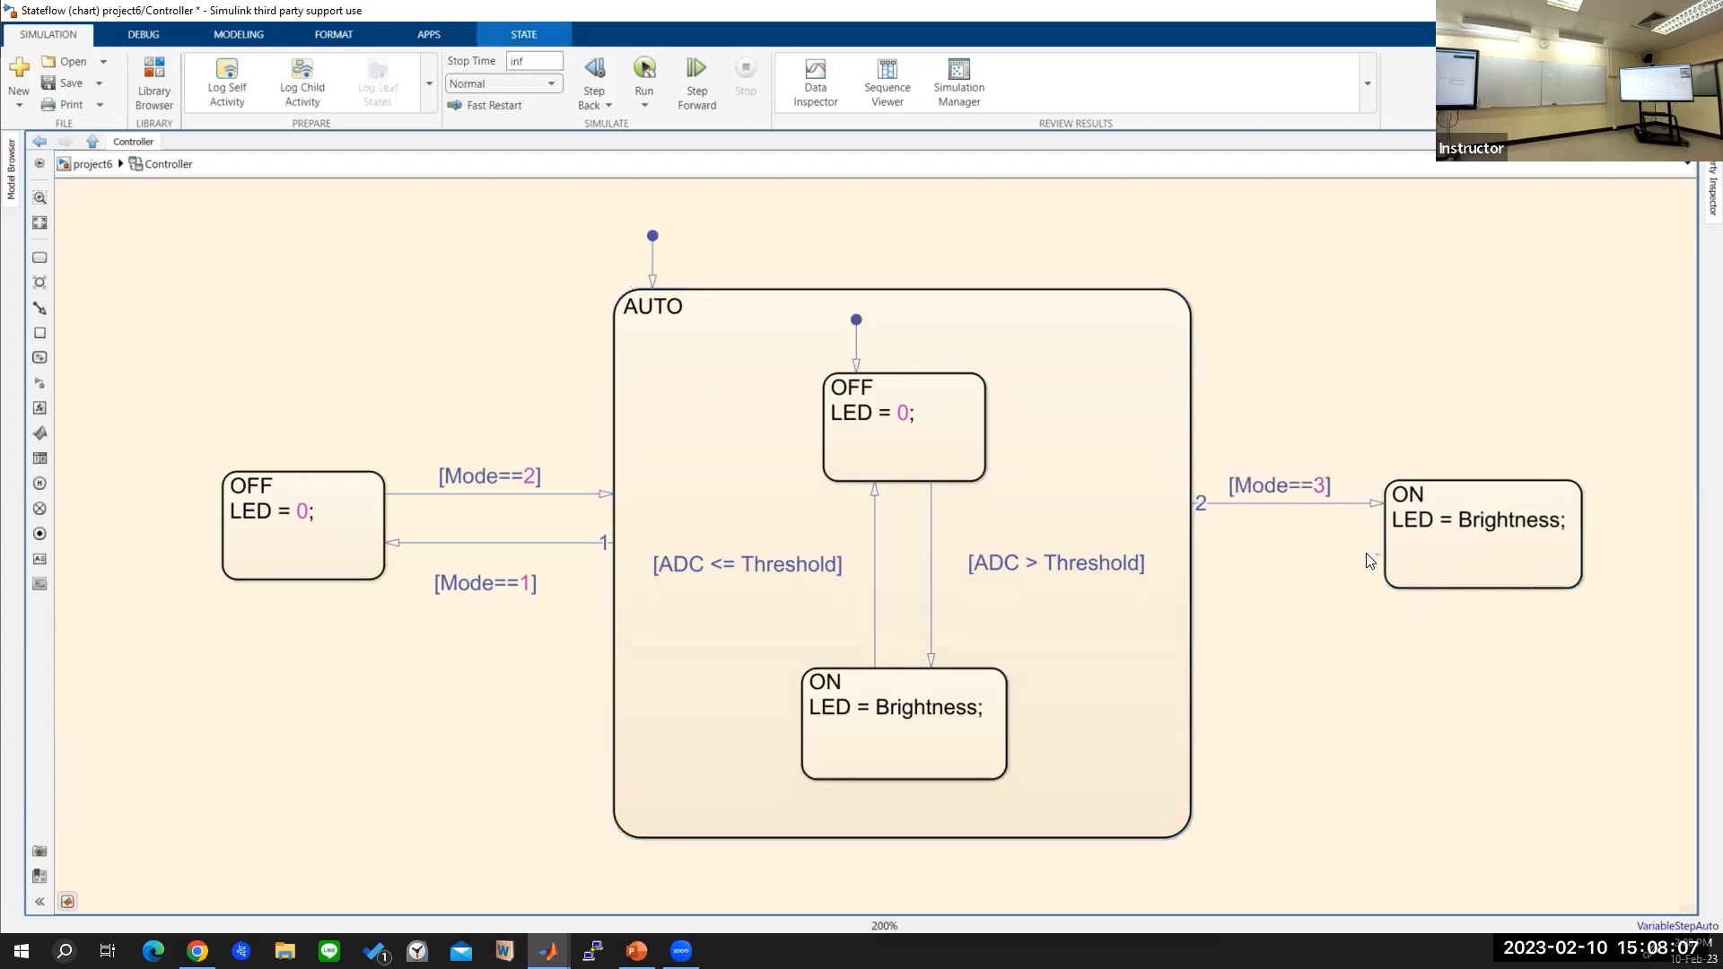
# Step: Draw a return transition from the outer ON state to AUTO with the condition [Mode==2] and shift ON slightly outward
pyautogui.moveTo(1387, 547); pyautogui.dragTo(1195, 553)
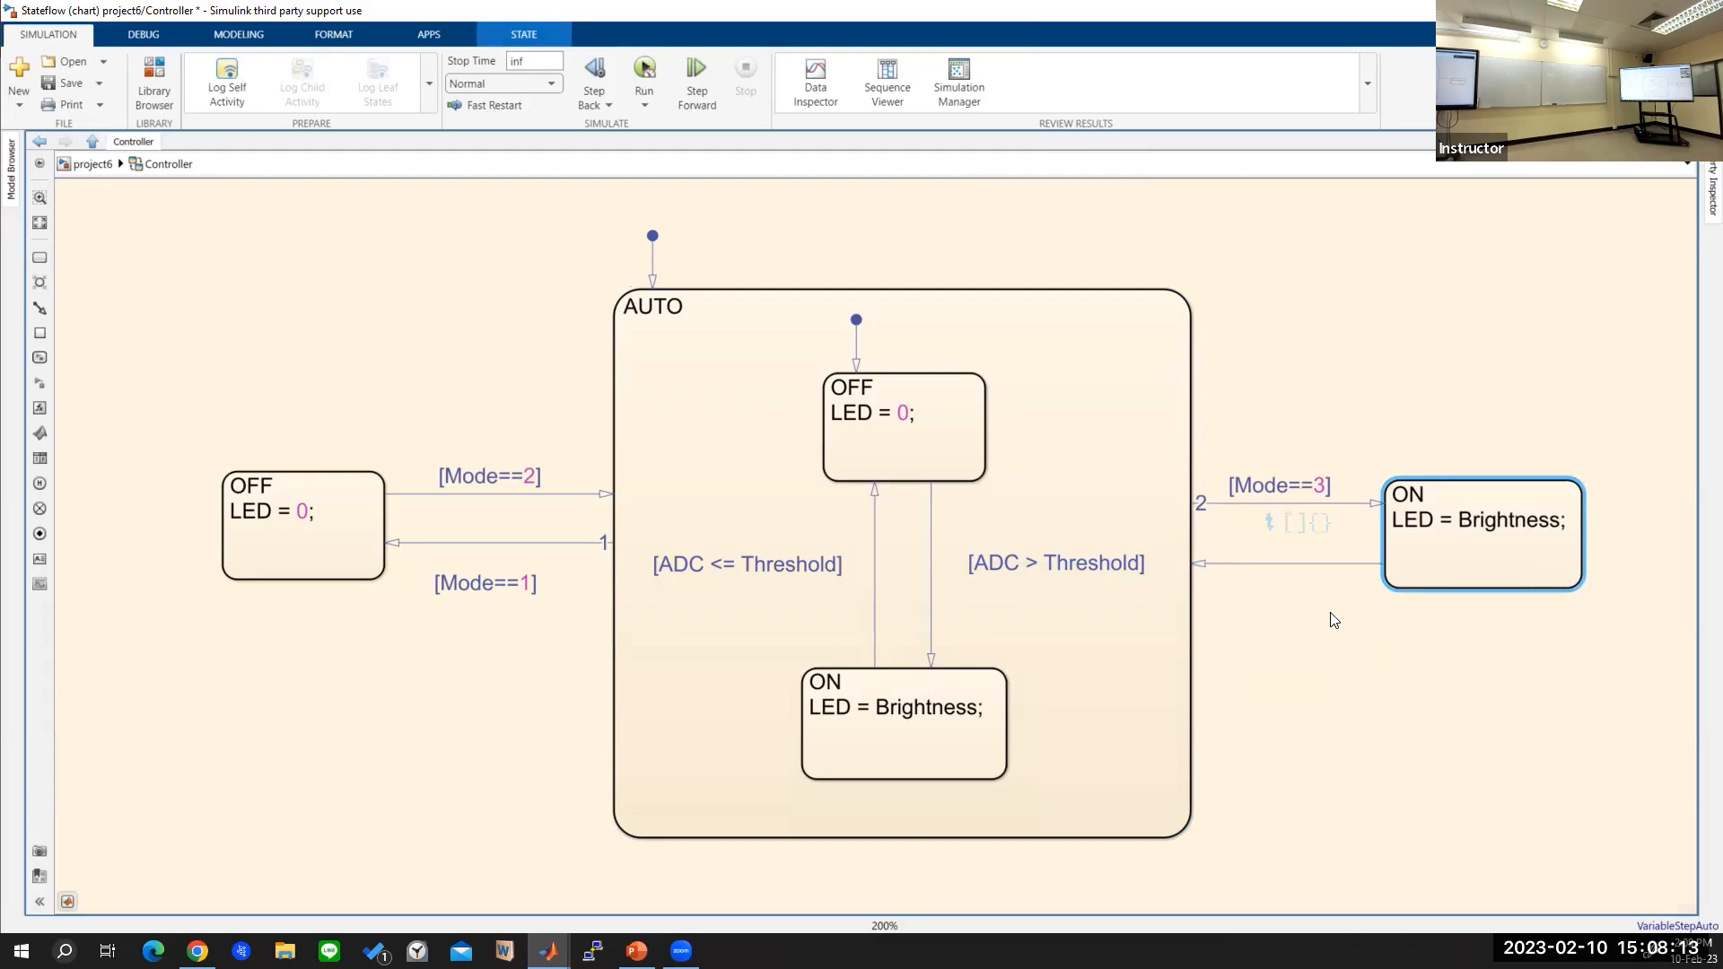
pyautogui.write('[Mode==2]')
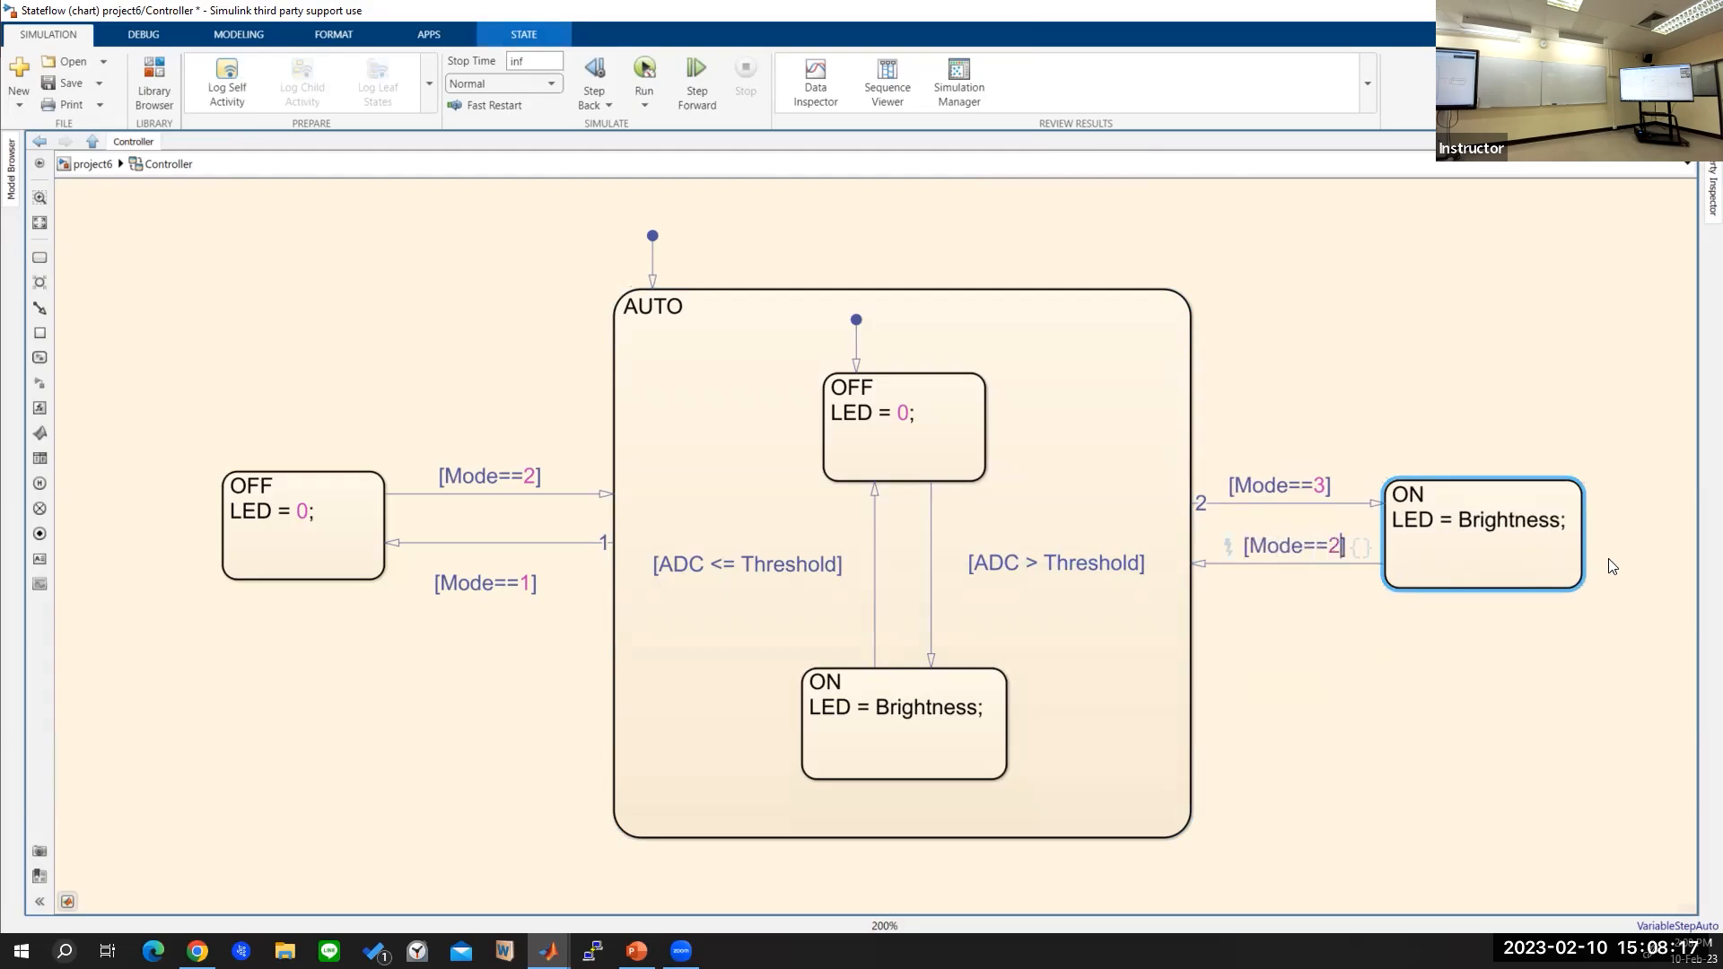
pyautogui.click(1466, 639)
pyautogui.moveTo(1486, 563); pyautogui.dragTo(1503, 566)
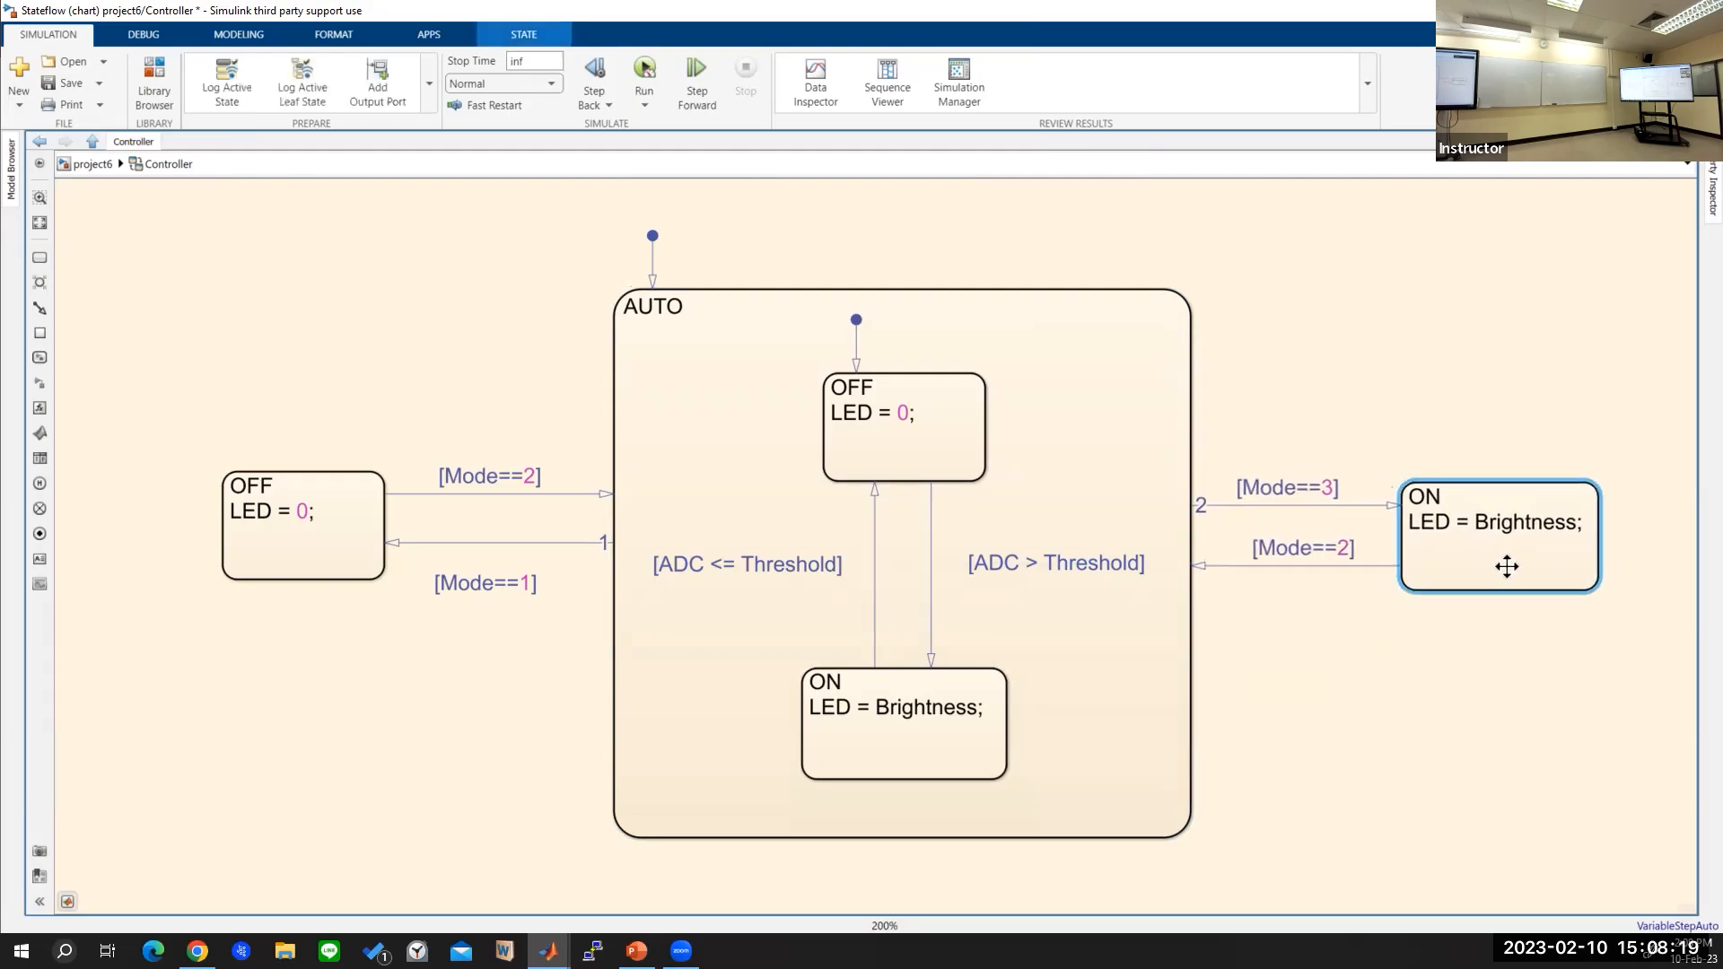
pyautogui.click(1360, 688)
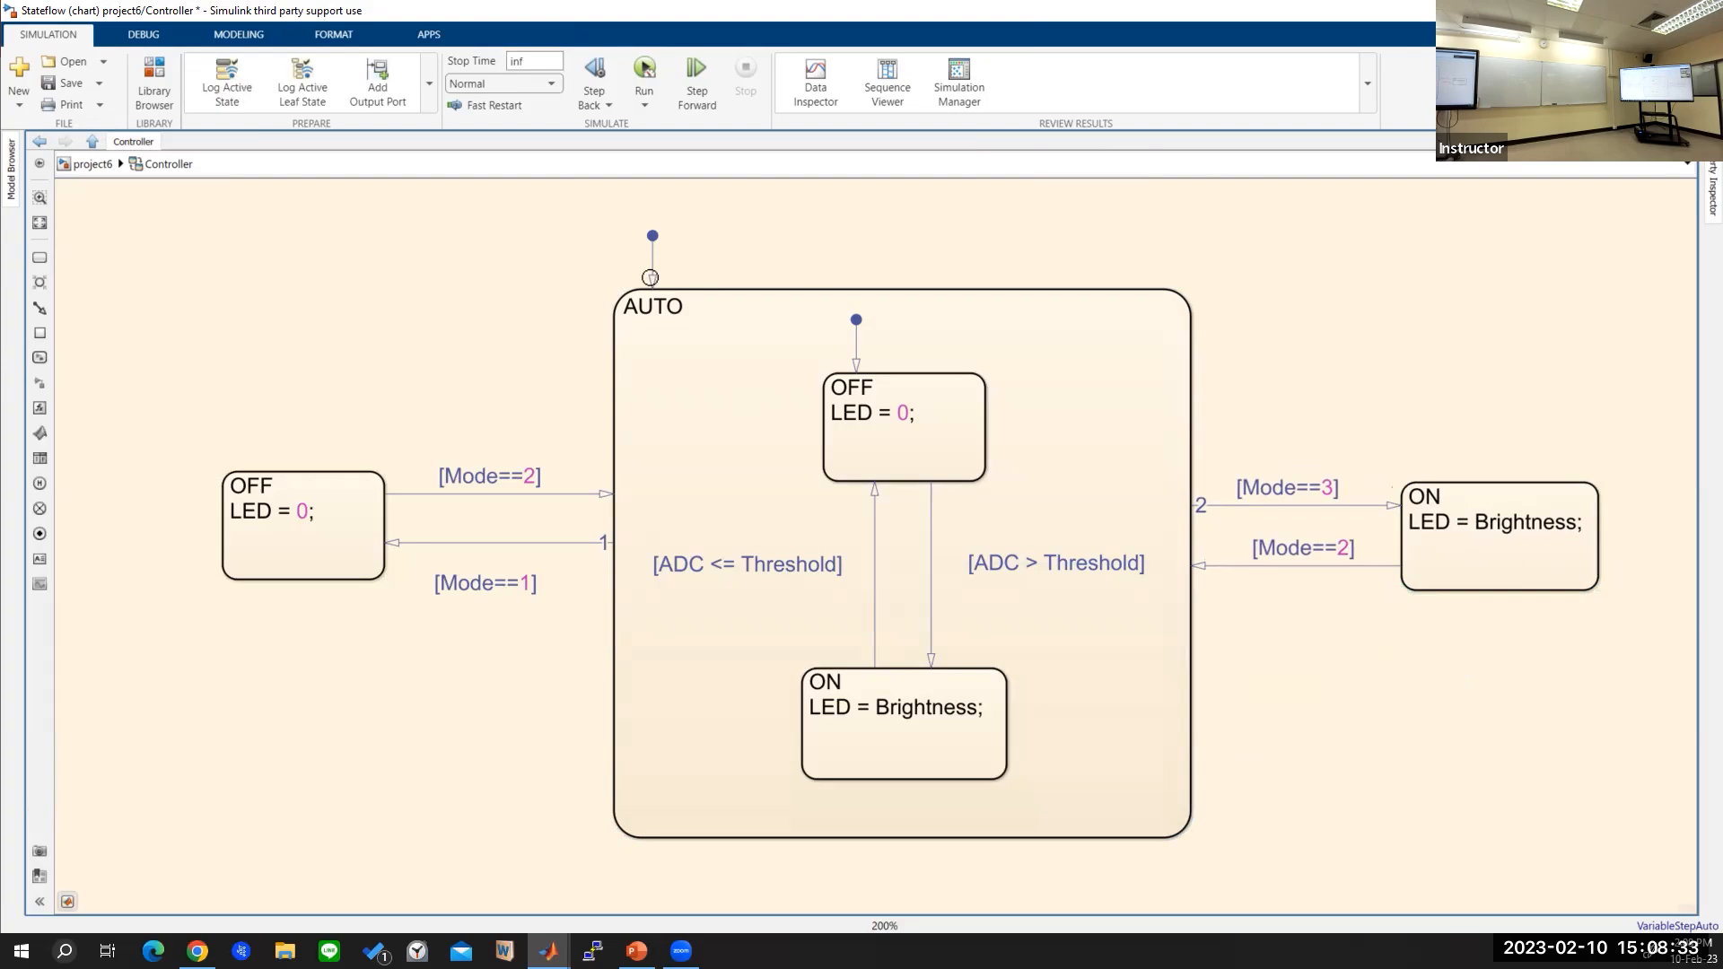
# Step: Move the chart's default transition from the AUTO state to the top of the outer OFF state
pyautogui.click(652, 280)
pyautogui.click(653, 269)
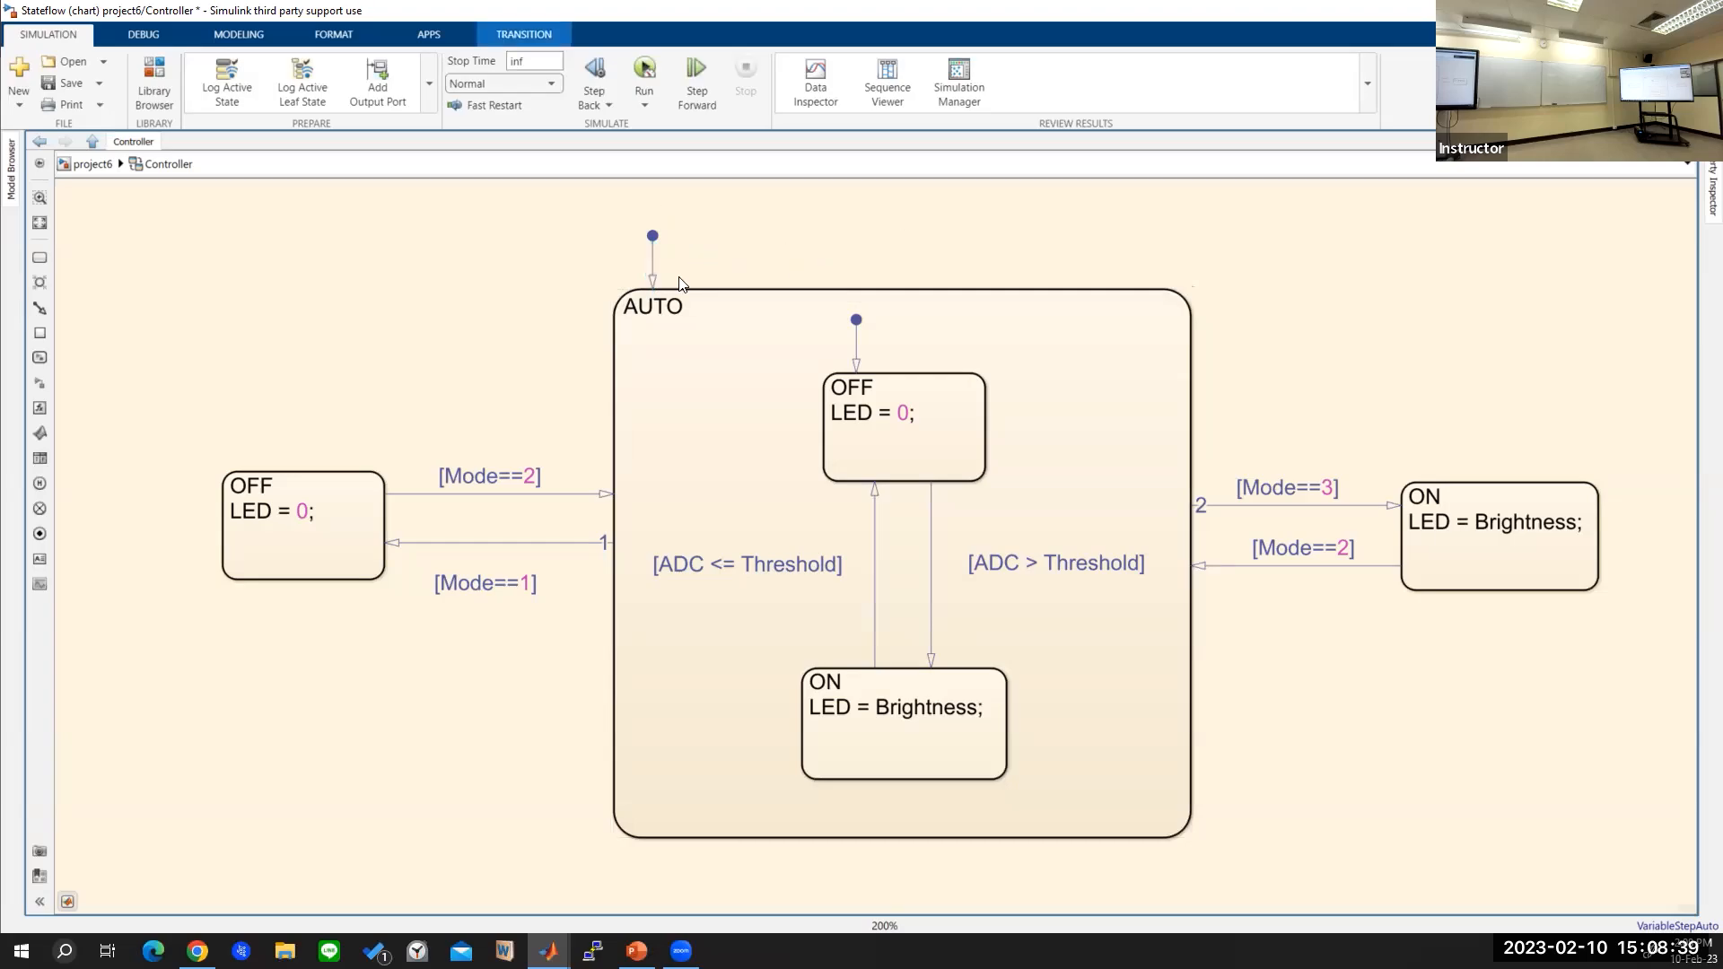
pyautogui.moveTo(653, 280); pyautogui.dragTo(258, 460)
pyautogui.click(645, 284)
pyautogui.click(386, 279)
pyautogui.scroll(-2, 449, 303)
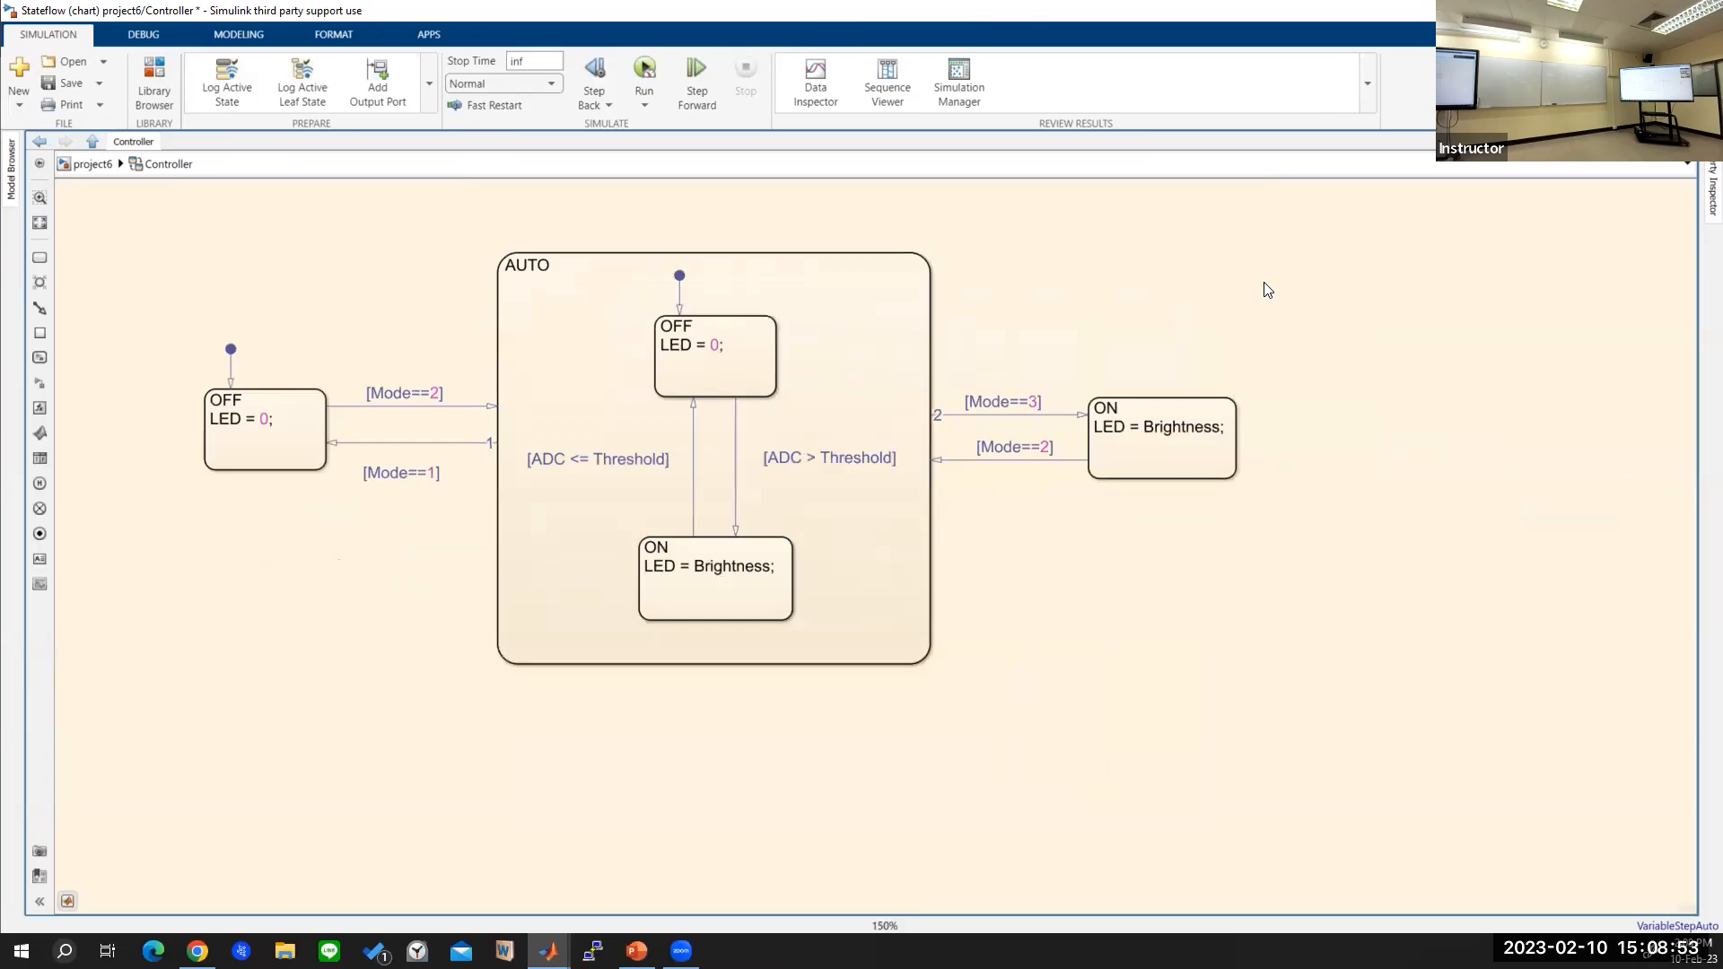
pyautogui.press('space')
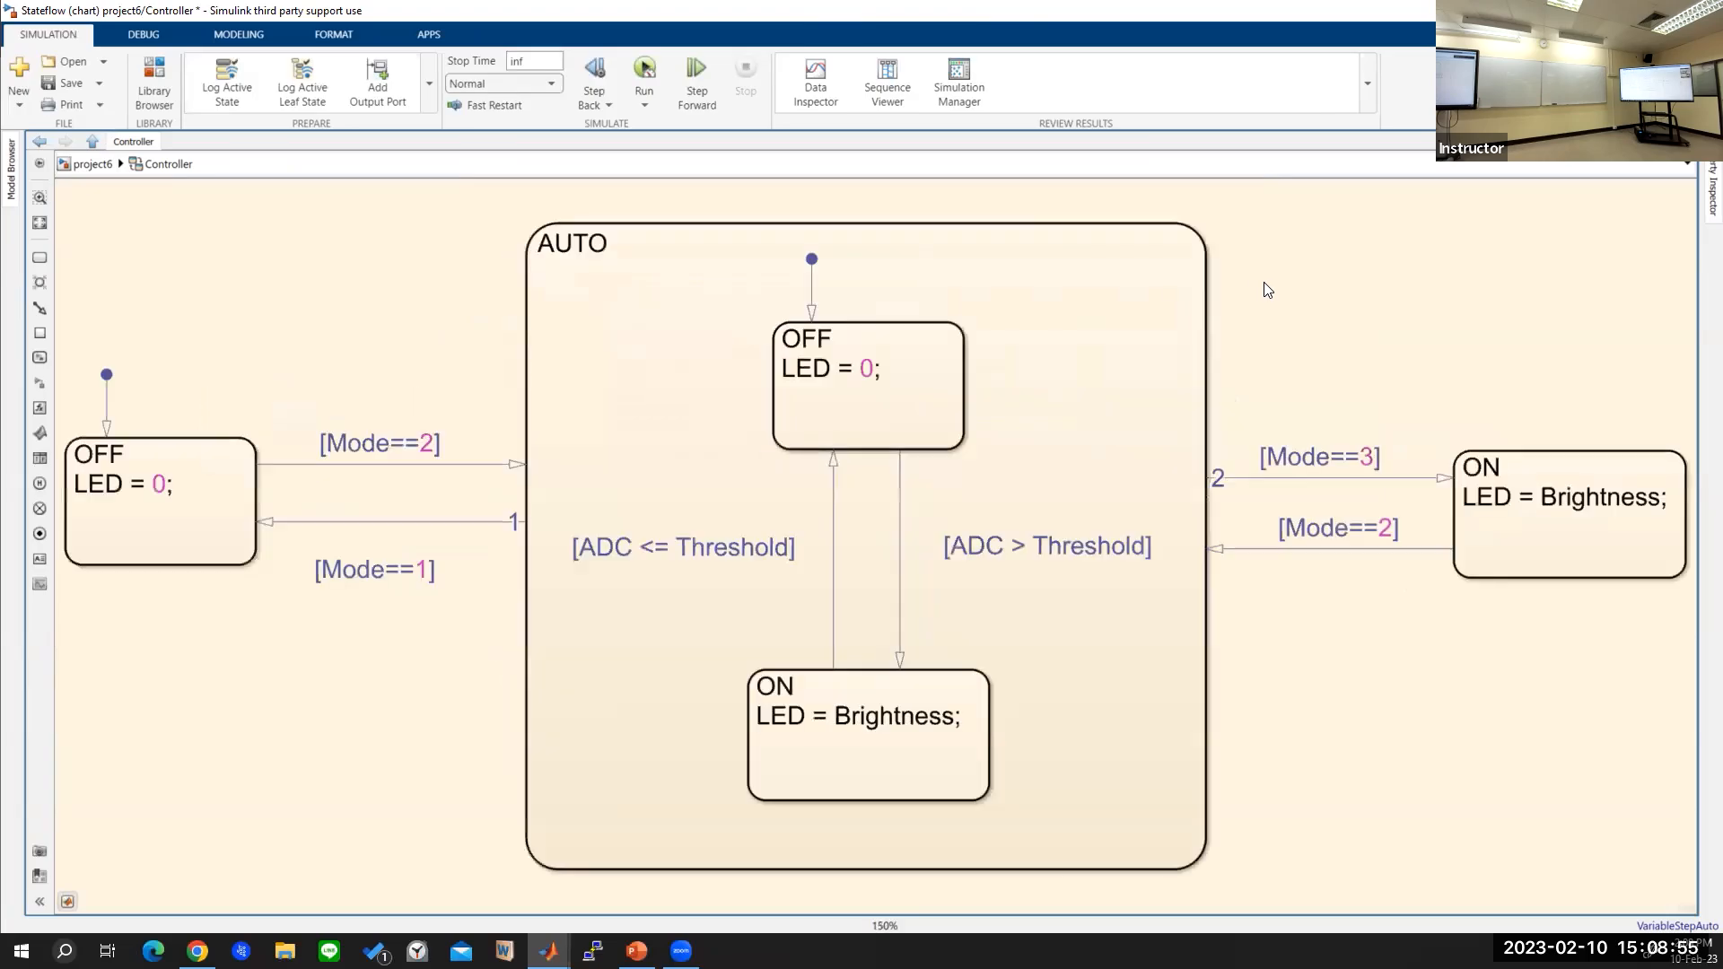
pyautogui.scroll(-2, 1280, 280)
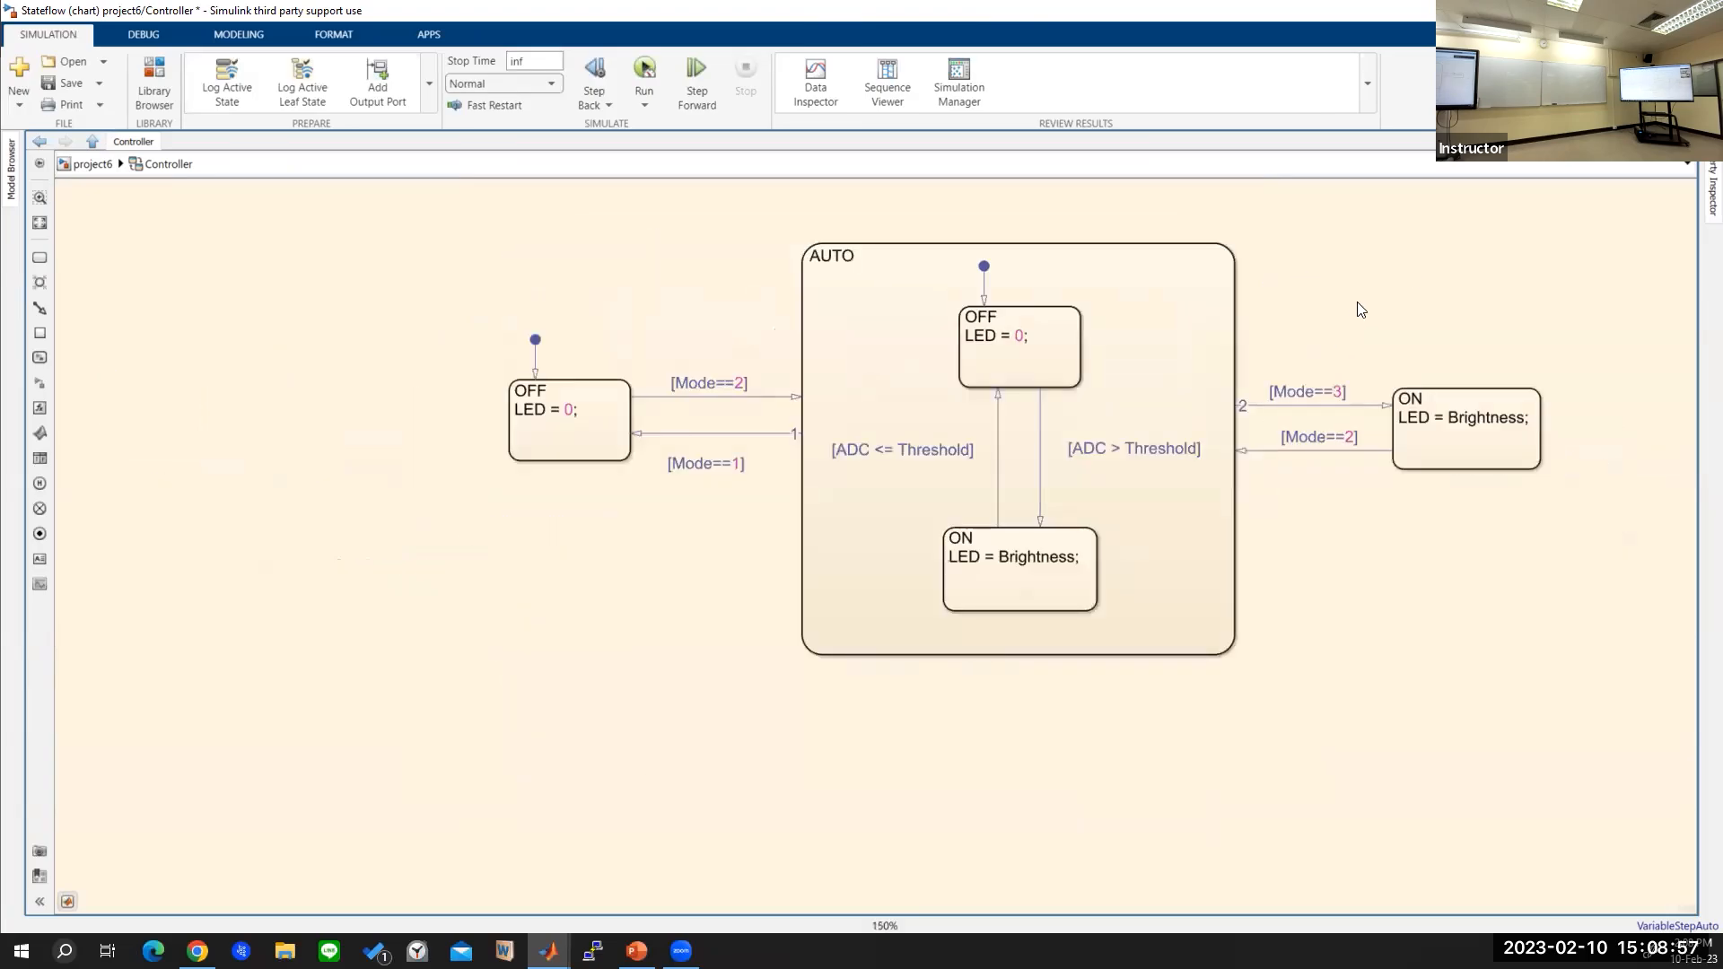
pyautogui.moveTo(1269, 346); pyautogui.dragTo(1107, 394)
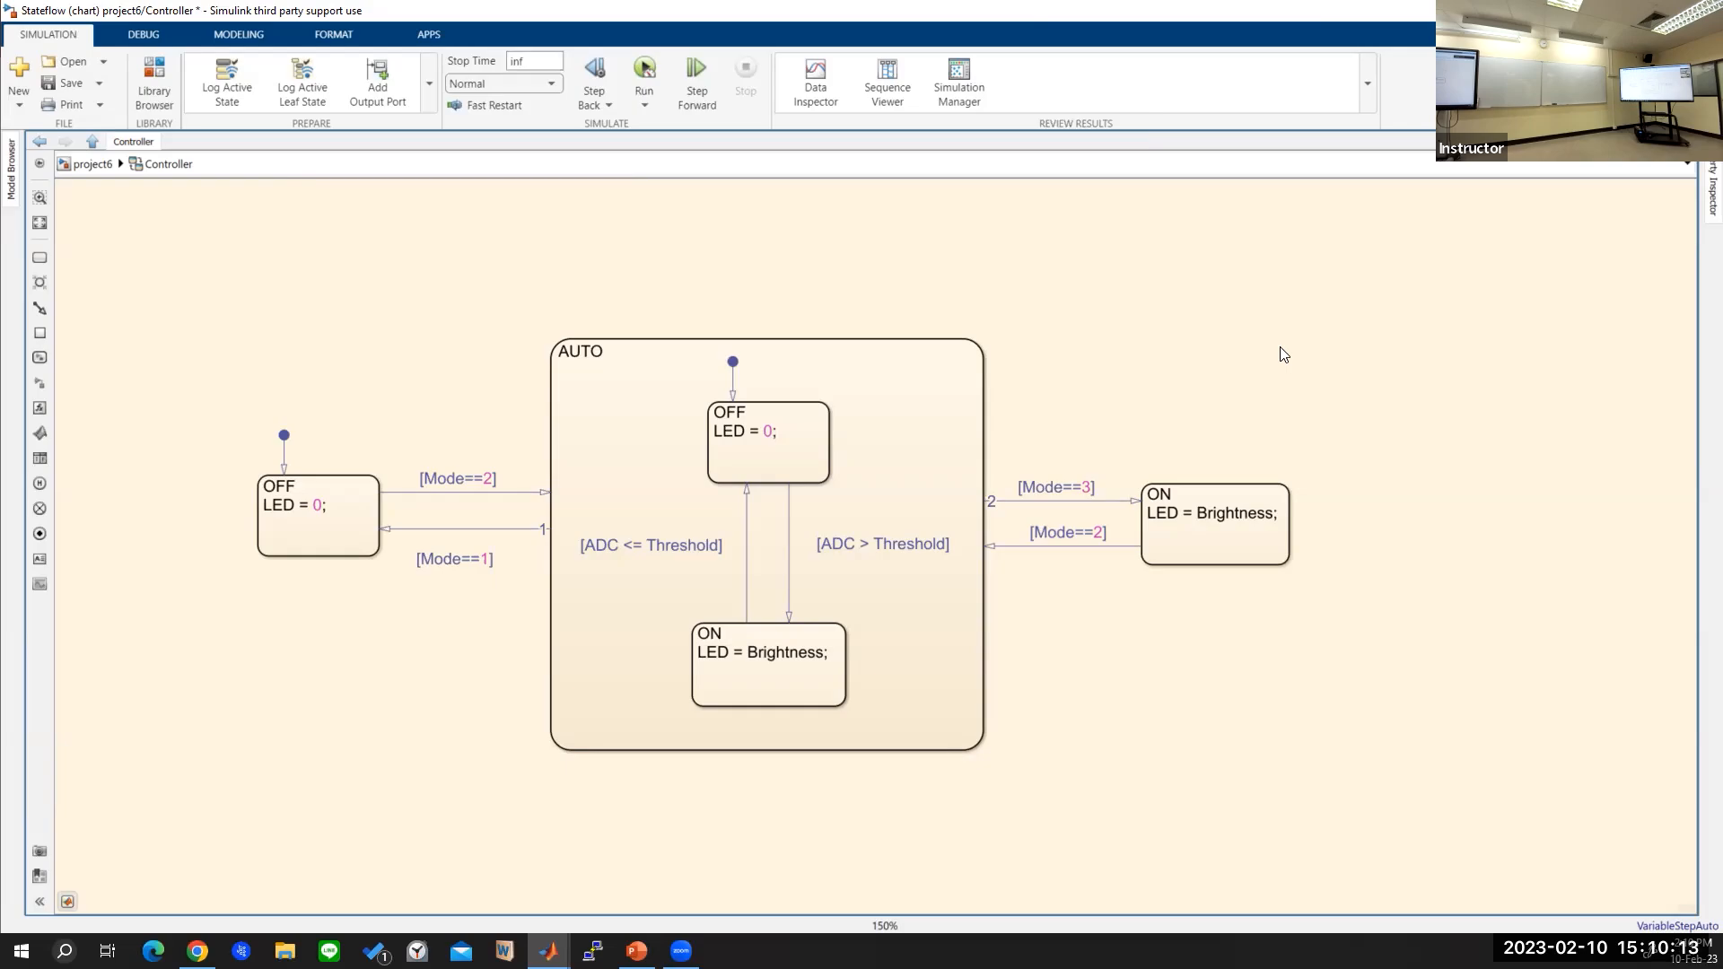
pyautogui.click(321, 480)
pyautogui.moveTo(320, 481); pyautogui.dragTo(314, 418)
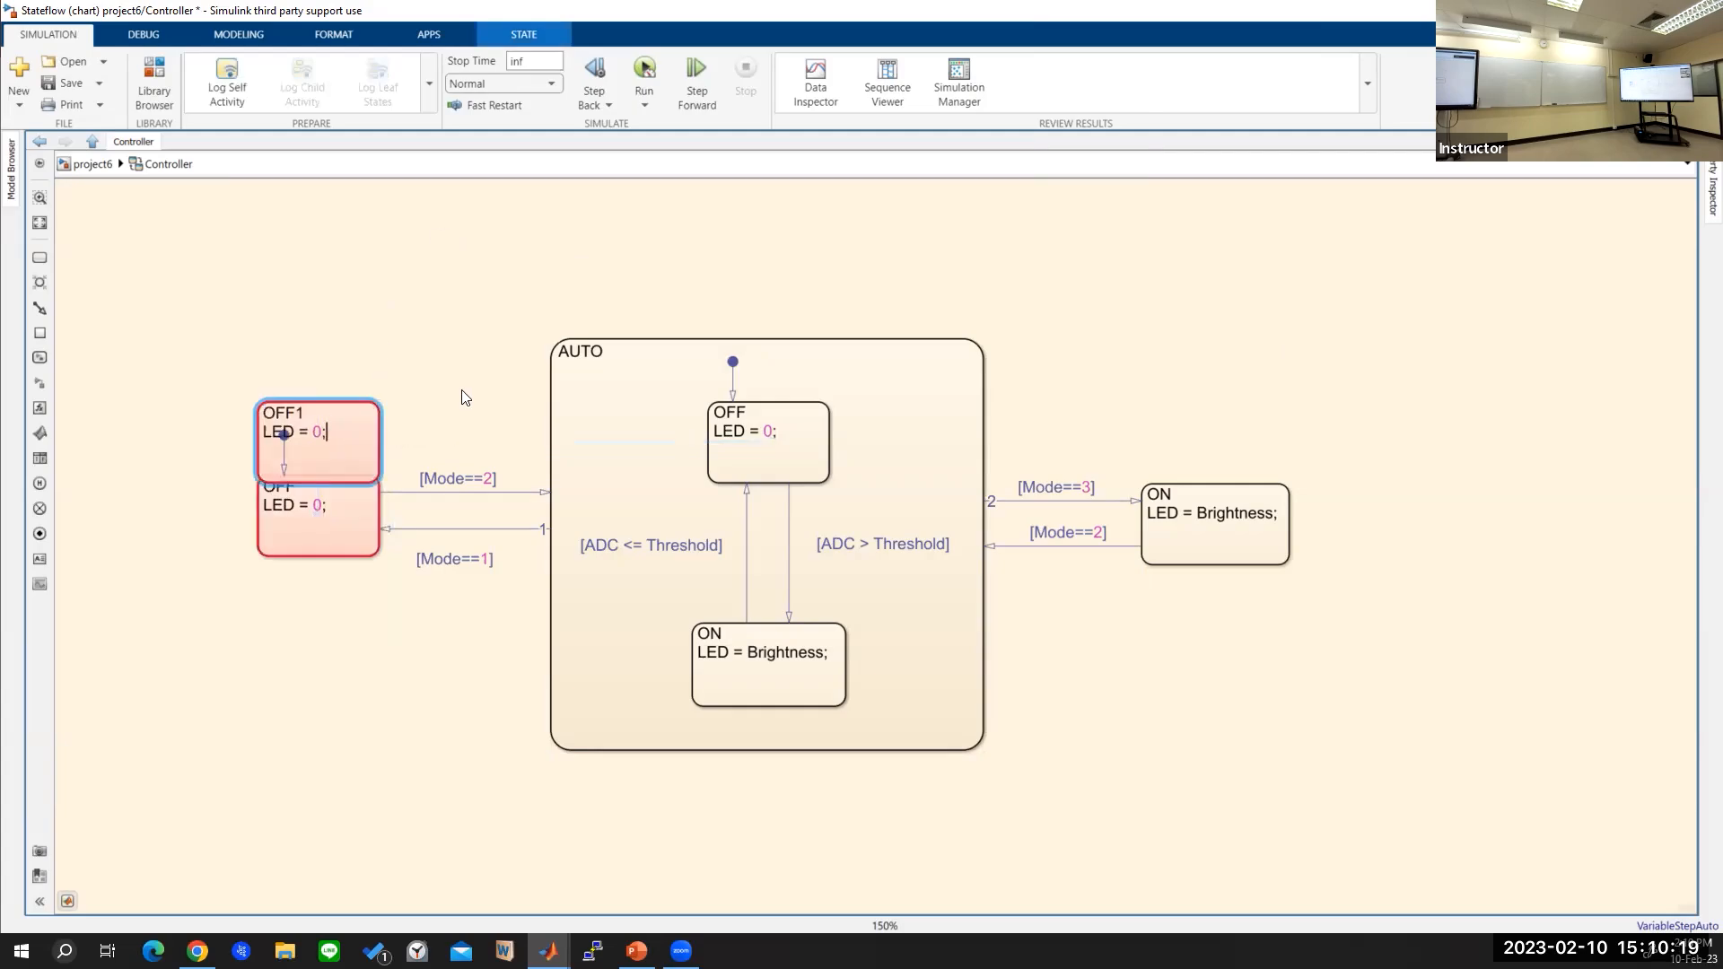
pyautogui.click(329, 420)
pyautogui.press('Delete')
pyautogui.click(425, 382)
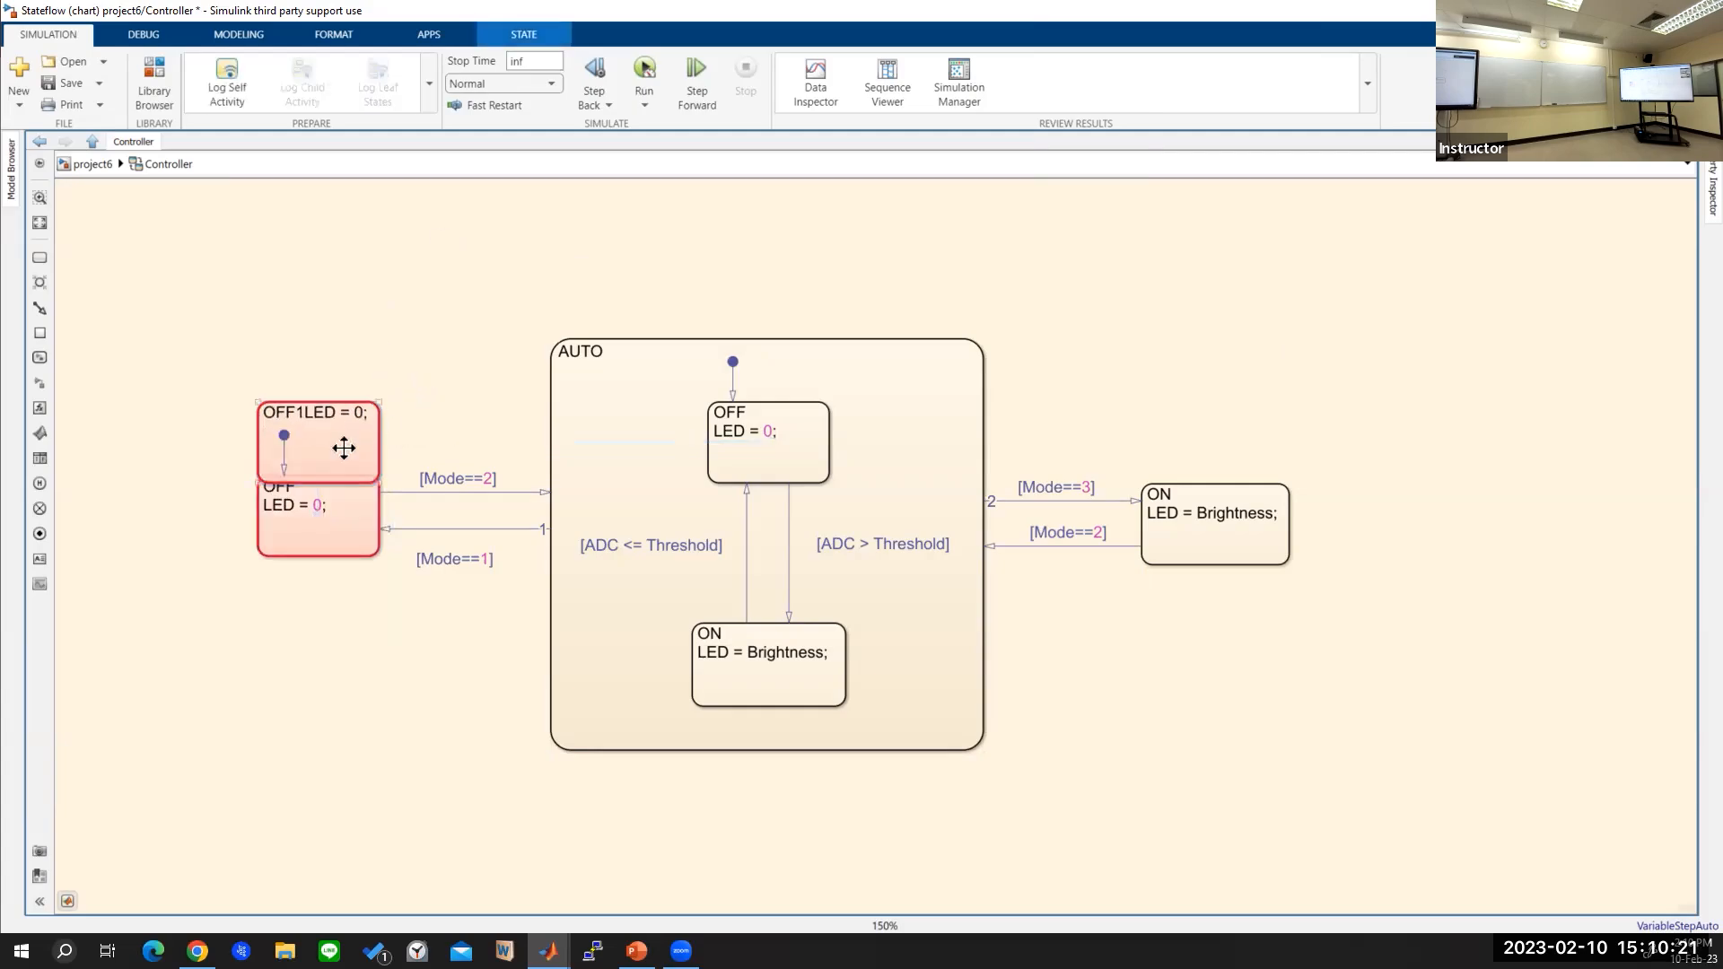
pyautogui.click(344, 448)
pyautogui.press('Delete')
# Step: Draw a transition from the outer OFF state over AUTO to the outer ON state with the condition [Mode==3]
pyautogui.moveTo(318, 469); pyautogui.dragTo(1210, 486)
pyautogui.write('Mode')
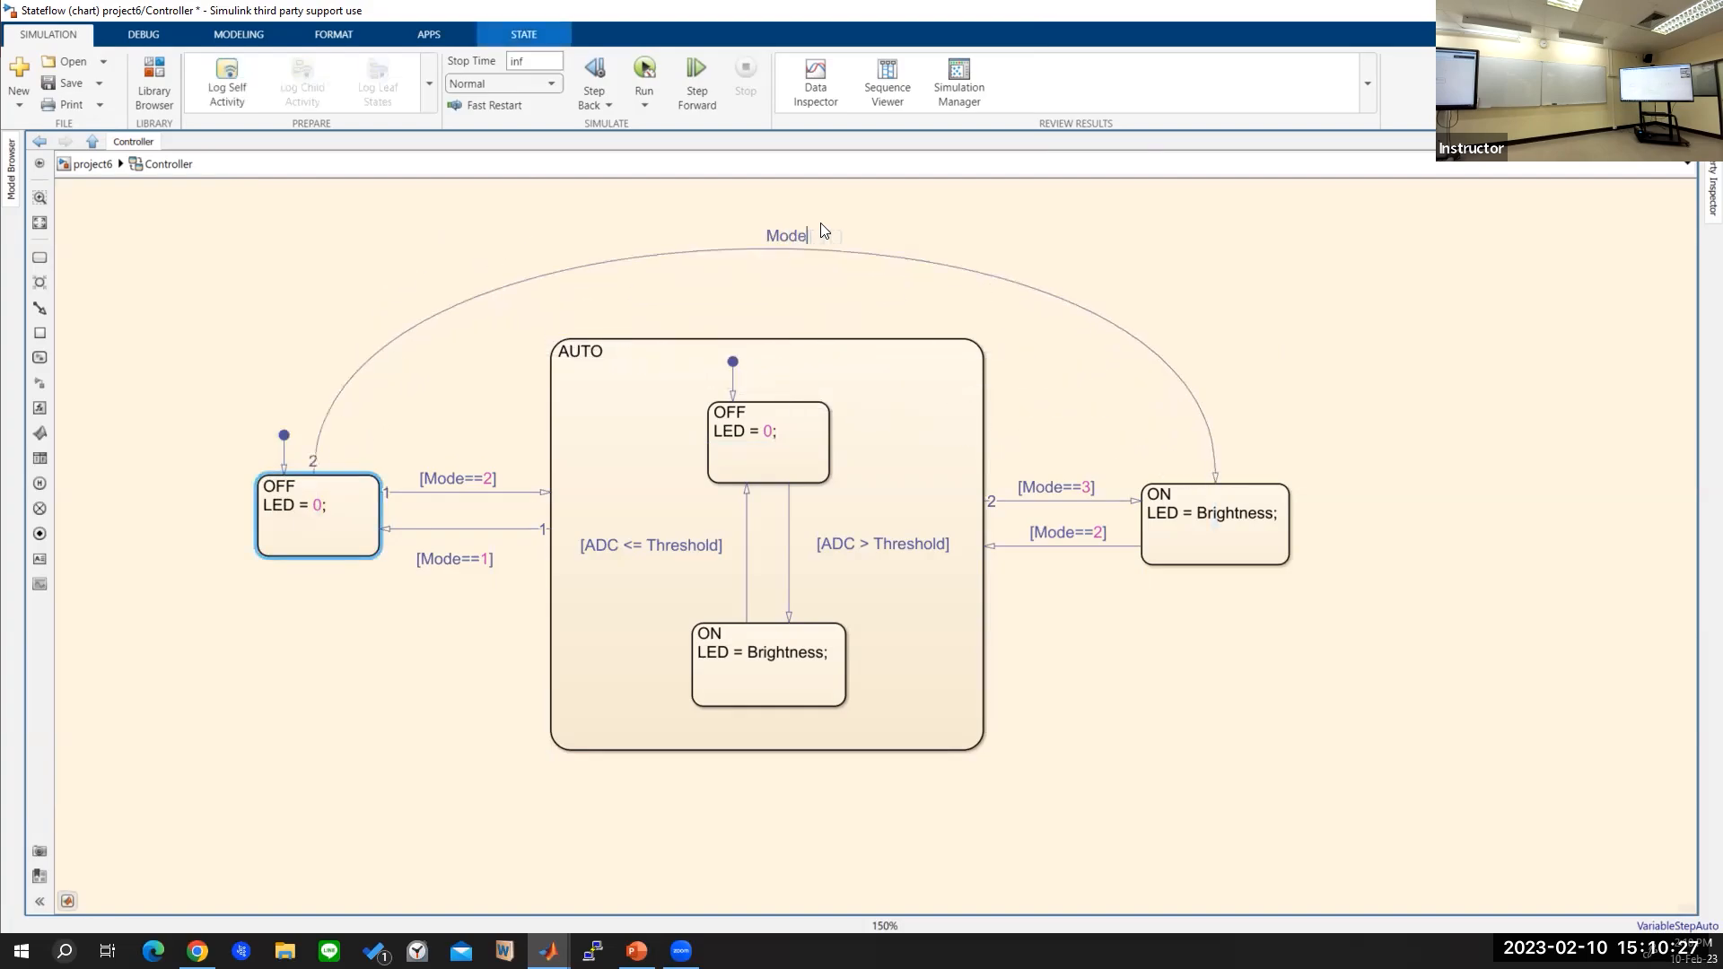
pyautogui.write('==3')
pyautogui.click(1087, 228)
# Step: Draw a return transition from the outer ON state under AUTO to the outer OFF state, conditioned on [Mode==1], with its label below the arc
pyautogui.moveTo(1225, 565); pyautogui.dragTo(296, 564)
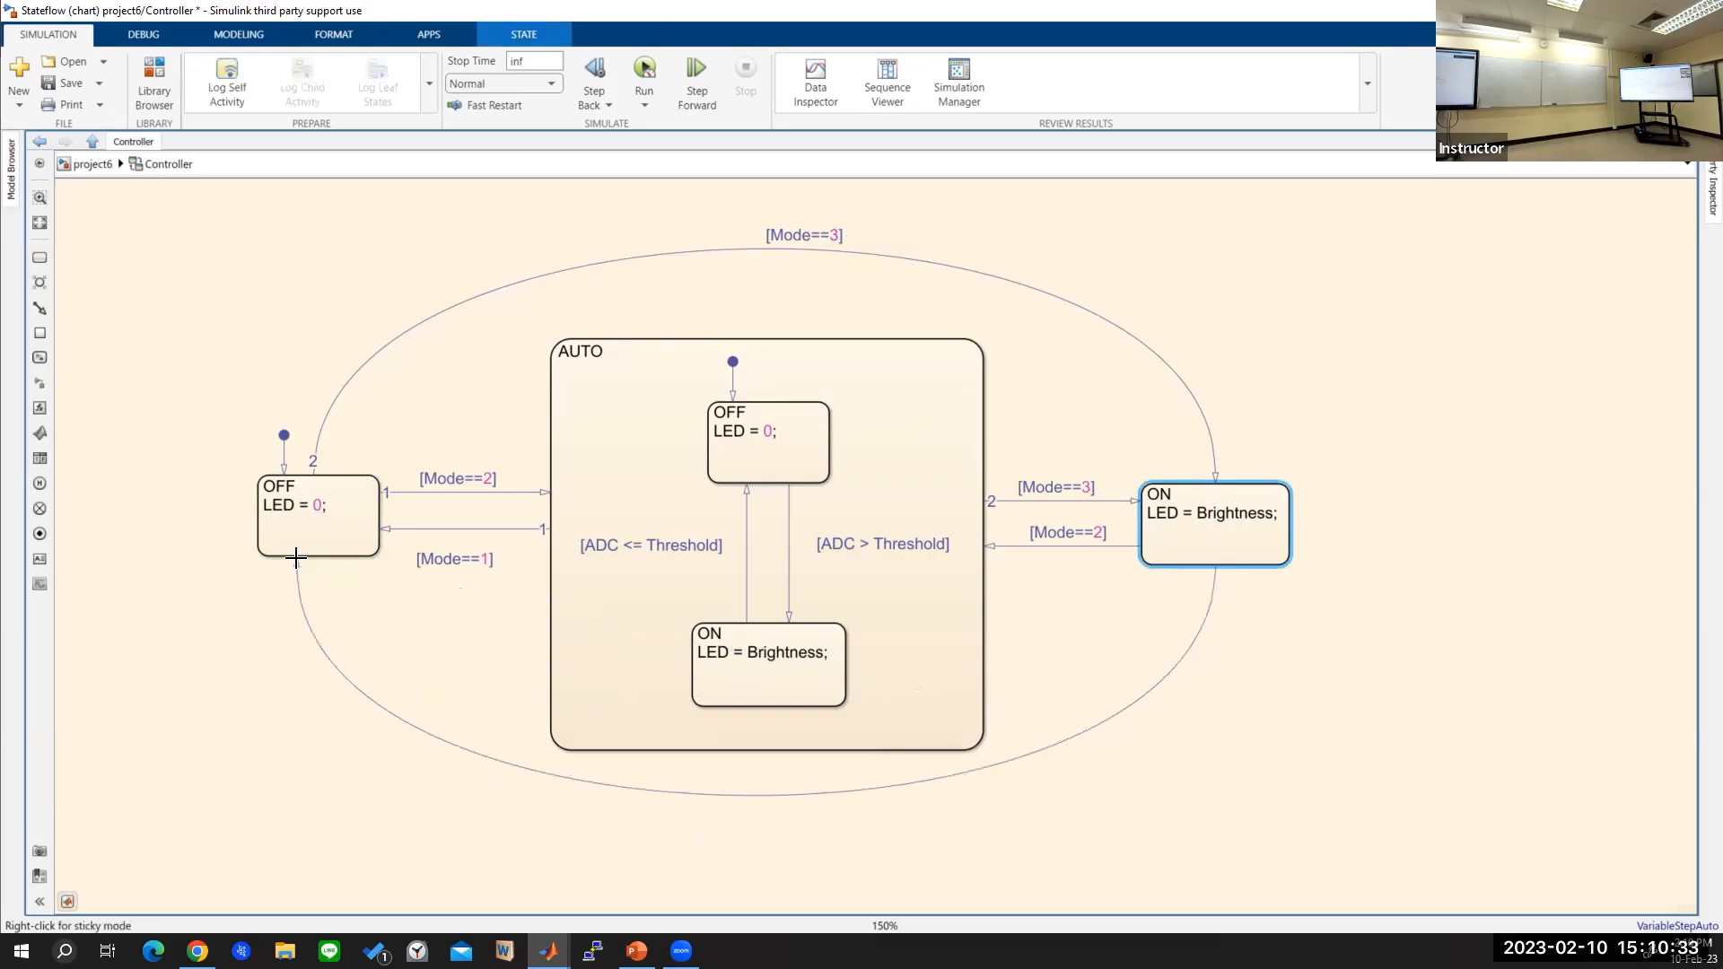
pyautogui.write('[Mode==1')
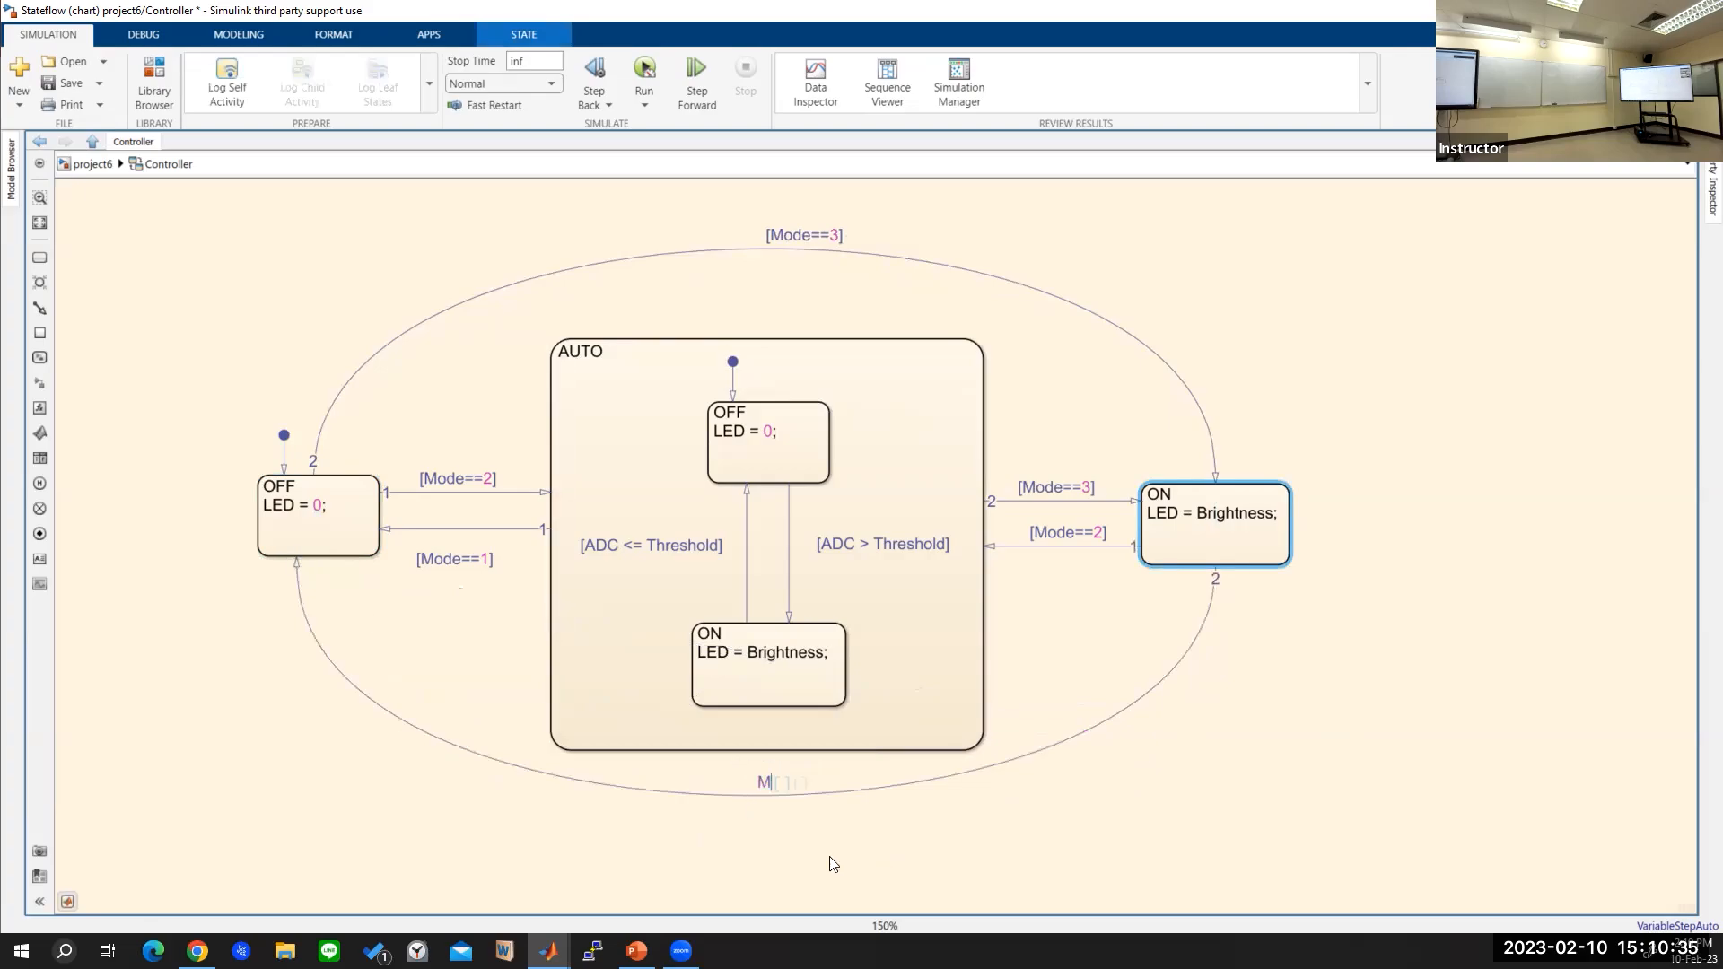
pyautogui.click(811, 802)
pyautogui.moveTo(790, 788); pyautogui.dragTo(762, 836)
pyautogui.click(1384, 723)
# Step: Shift the AUTO state slightly so it is evenly spaced between the outer OFF and ON states
pyautogui.press('space')
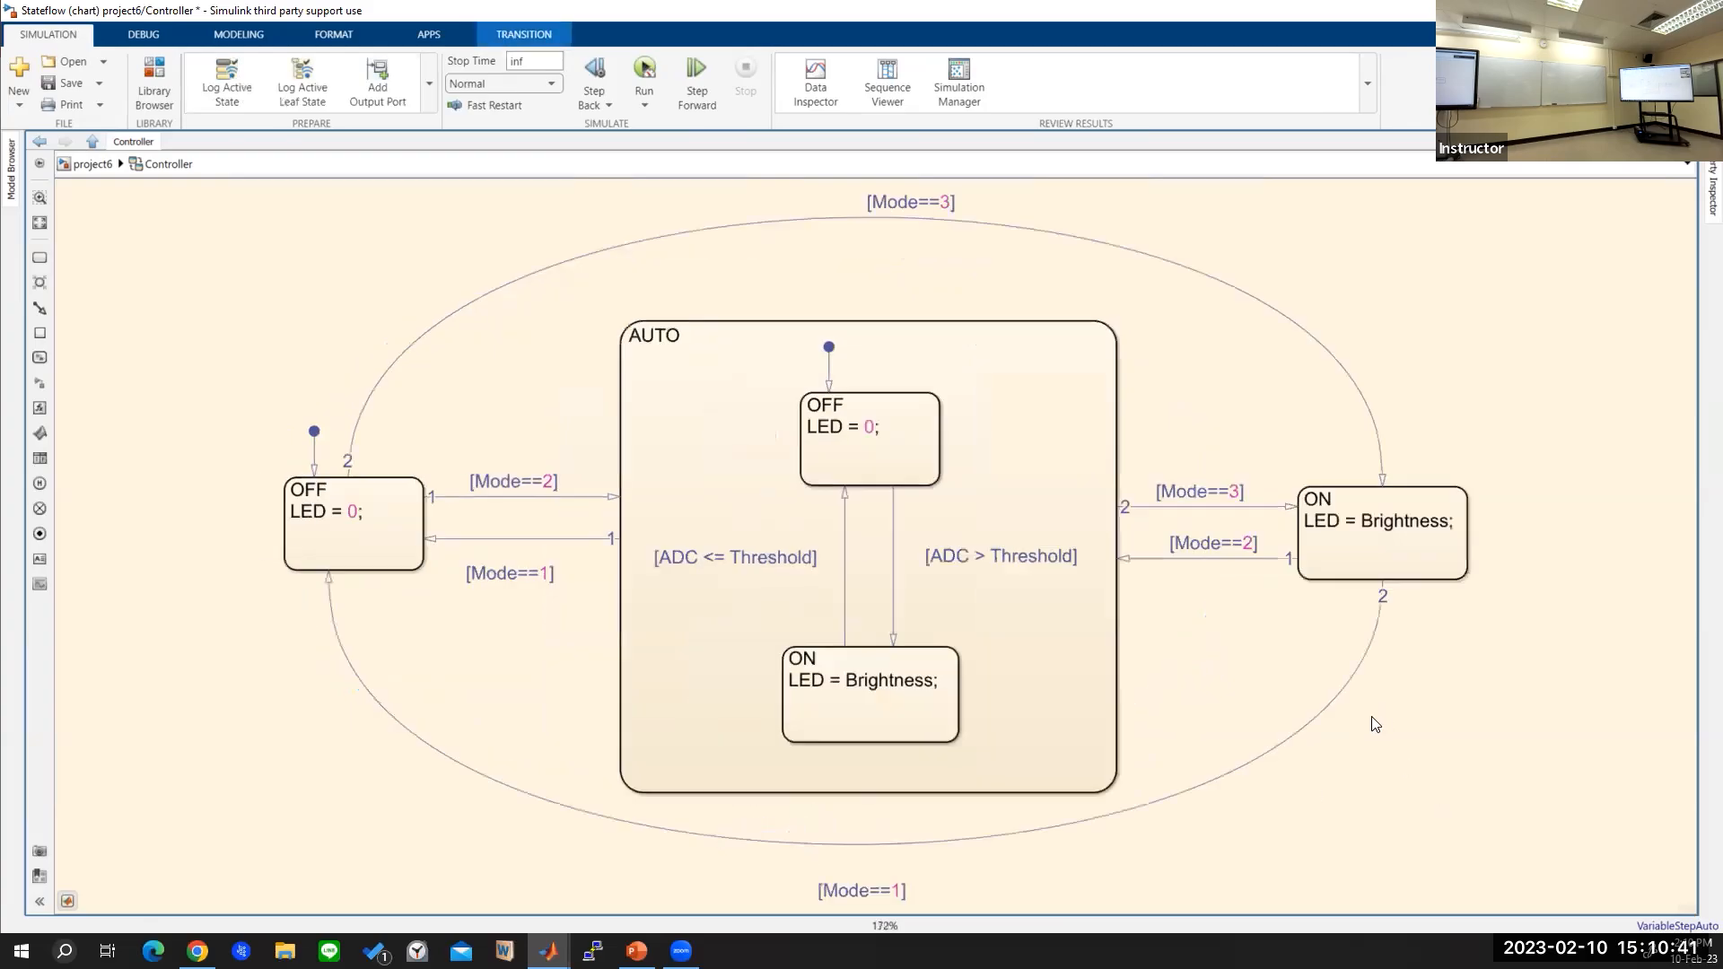
pyautogui.click(952, 322)
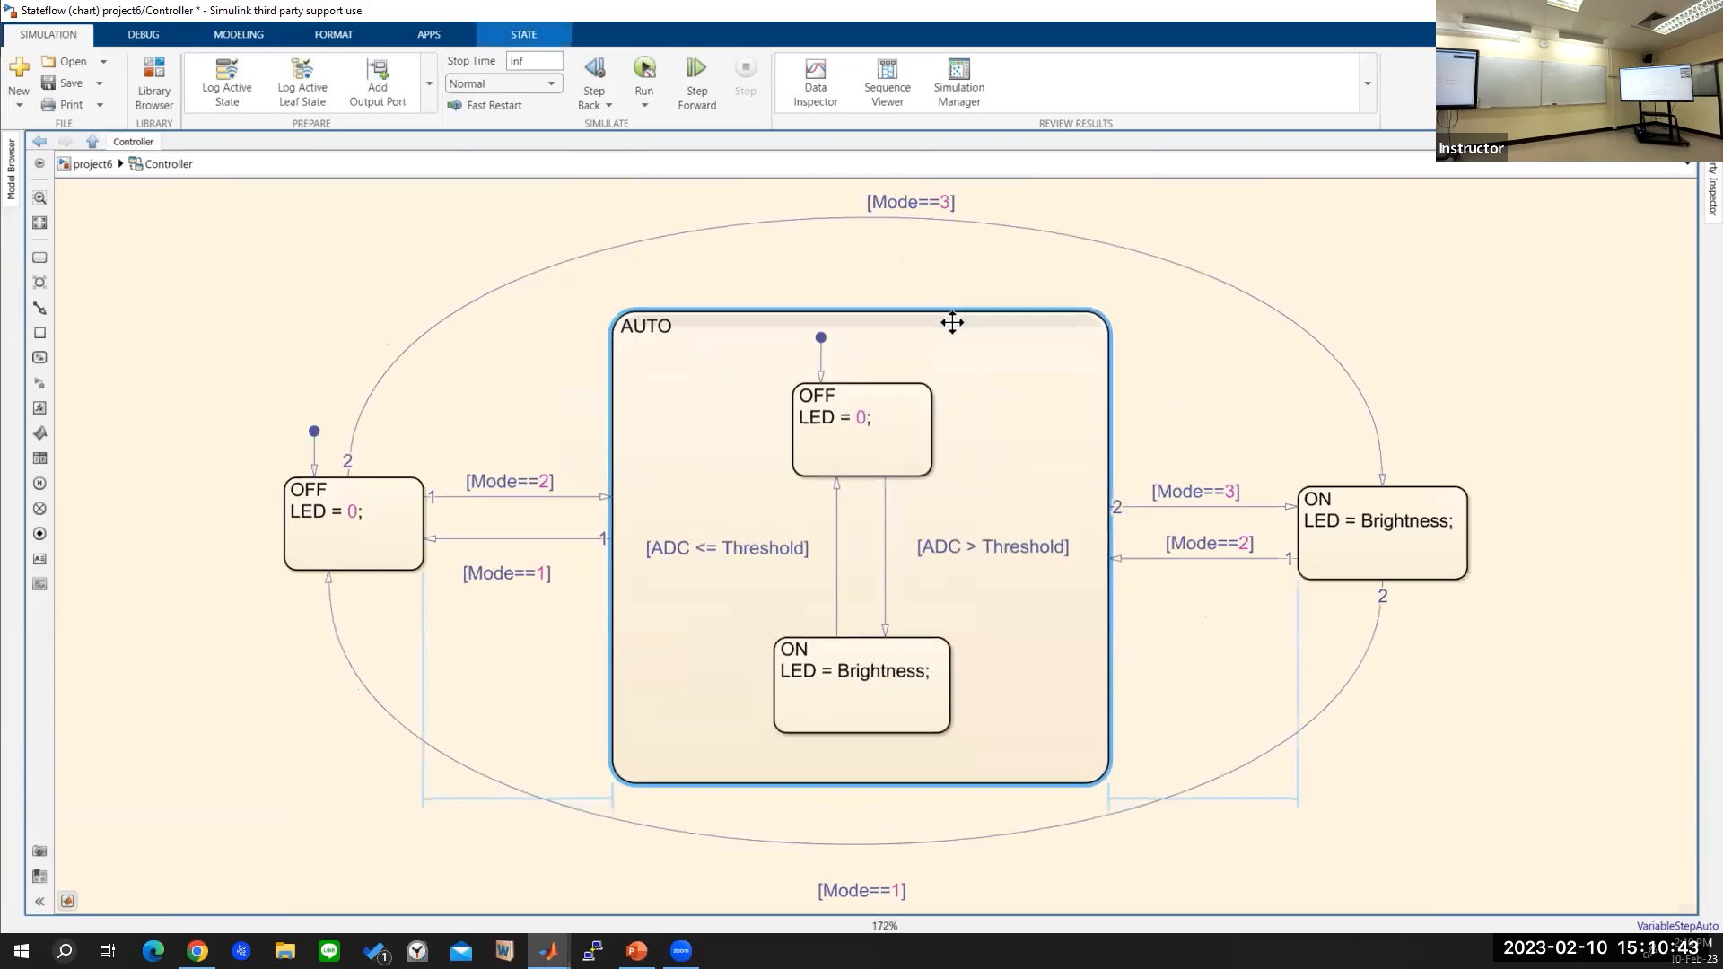
pyautogui.click(1447, 375)
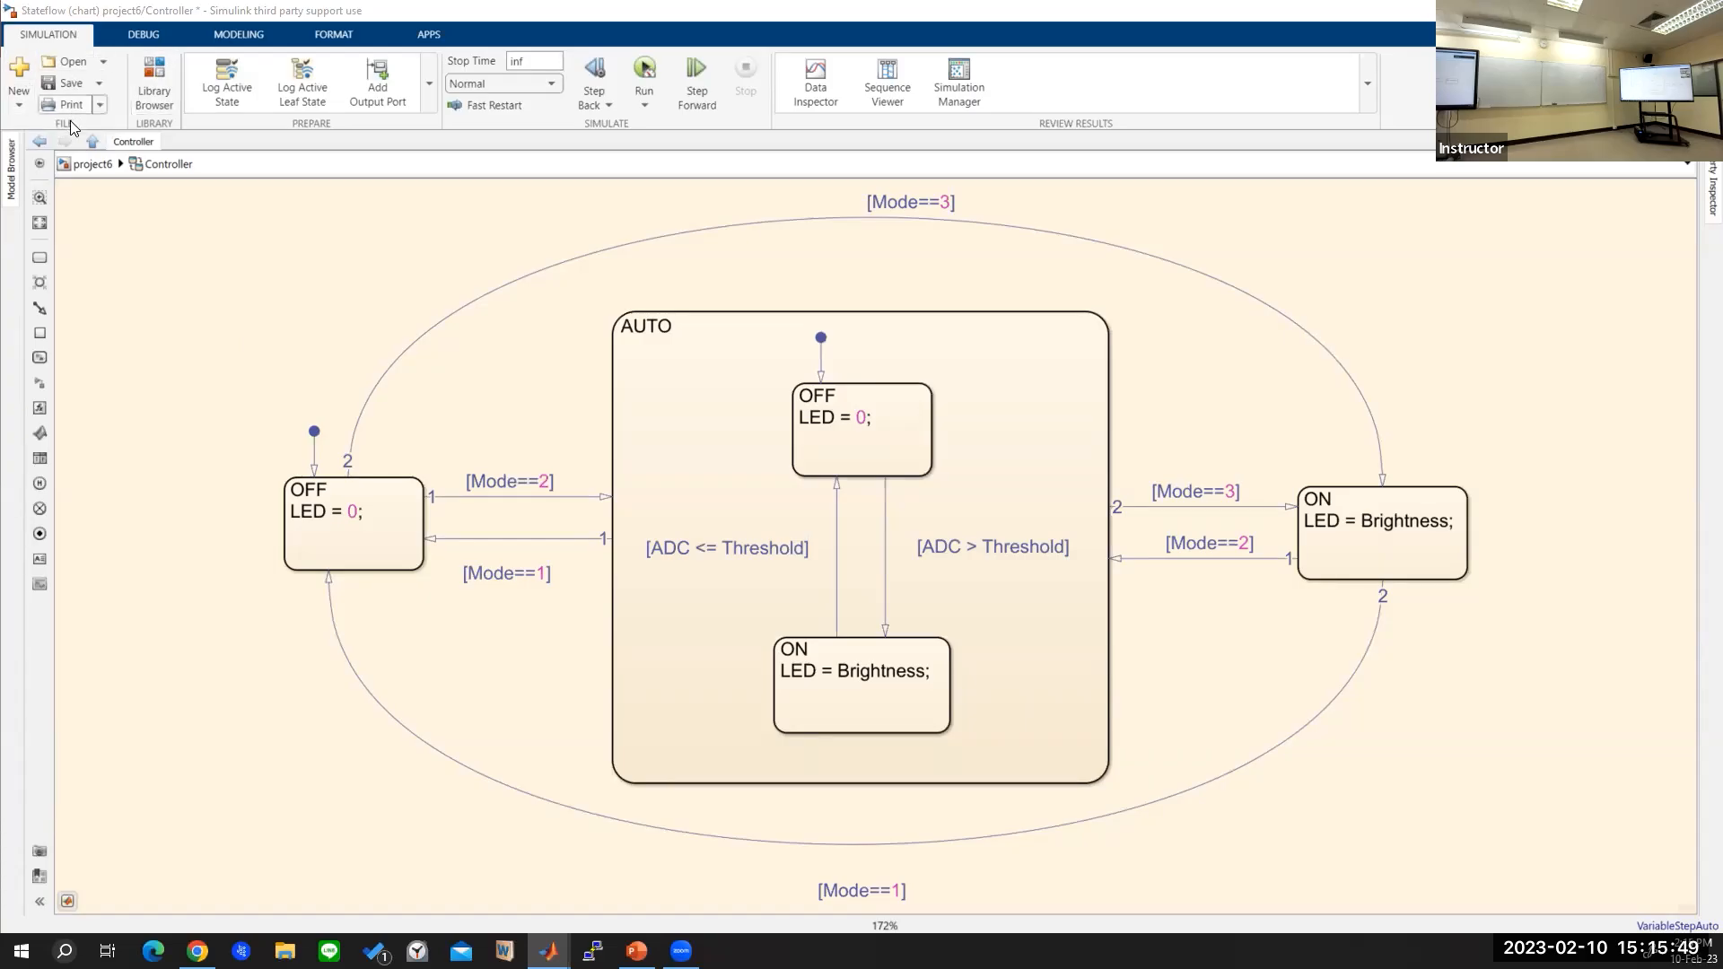
# Step: Return to the project6 top level and create an input signal port named Mode above ADC on the Controller chart
pyautogui.click(90, 164)
pyautogui.click(836, 605)
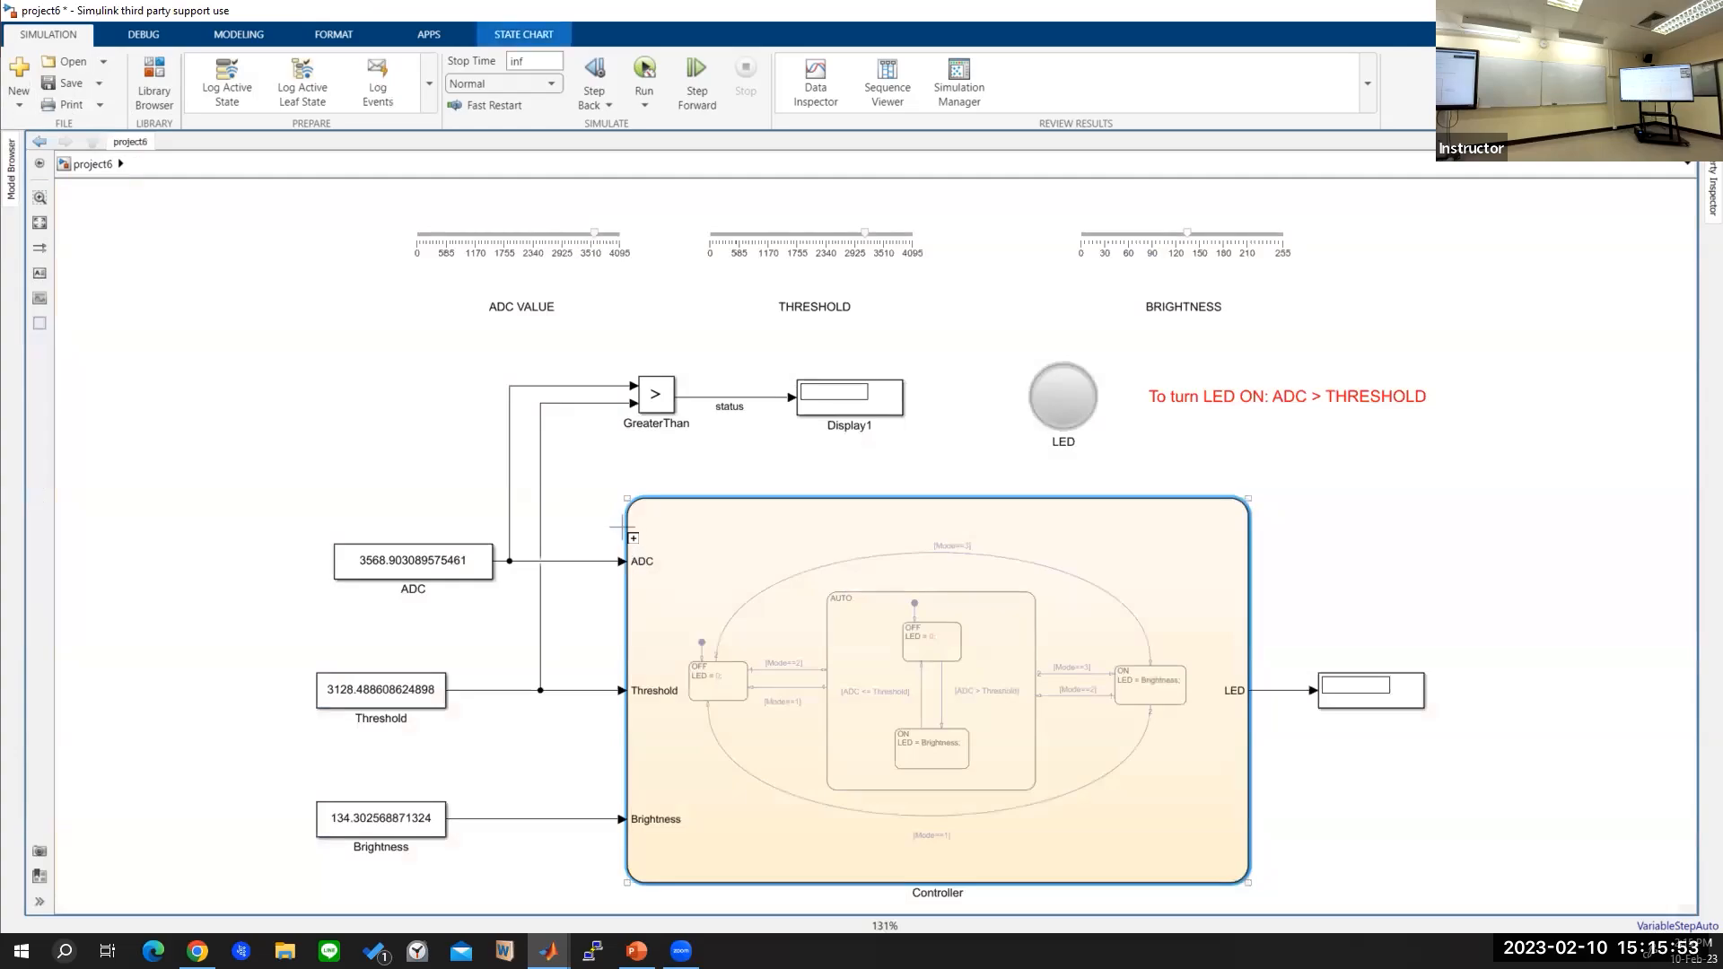
pyautogui.click(622, 527)
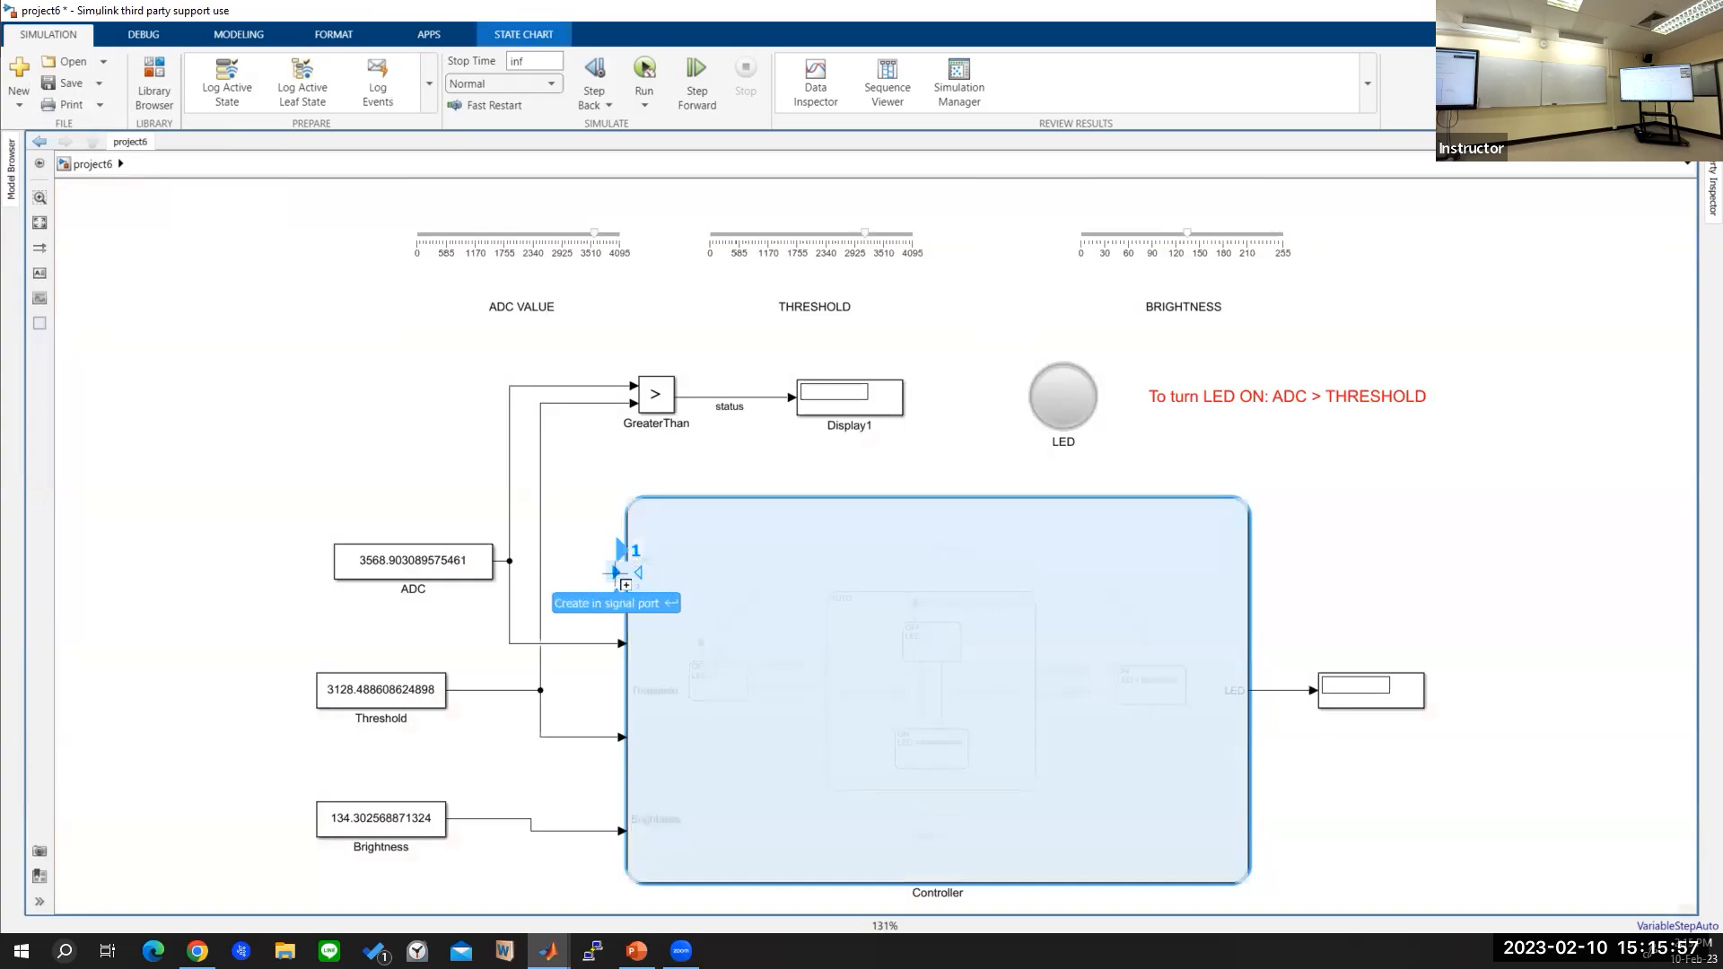
pyautogui.click(616, 572)
pyautogui.click(723, 851)
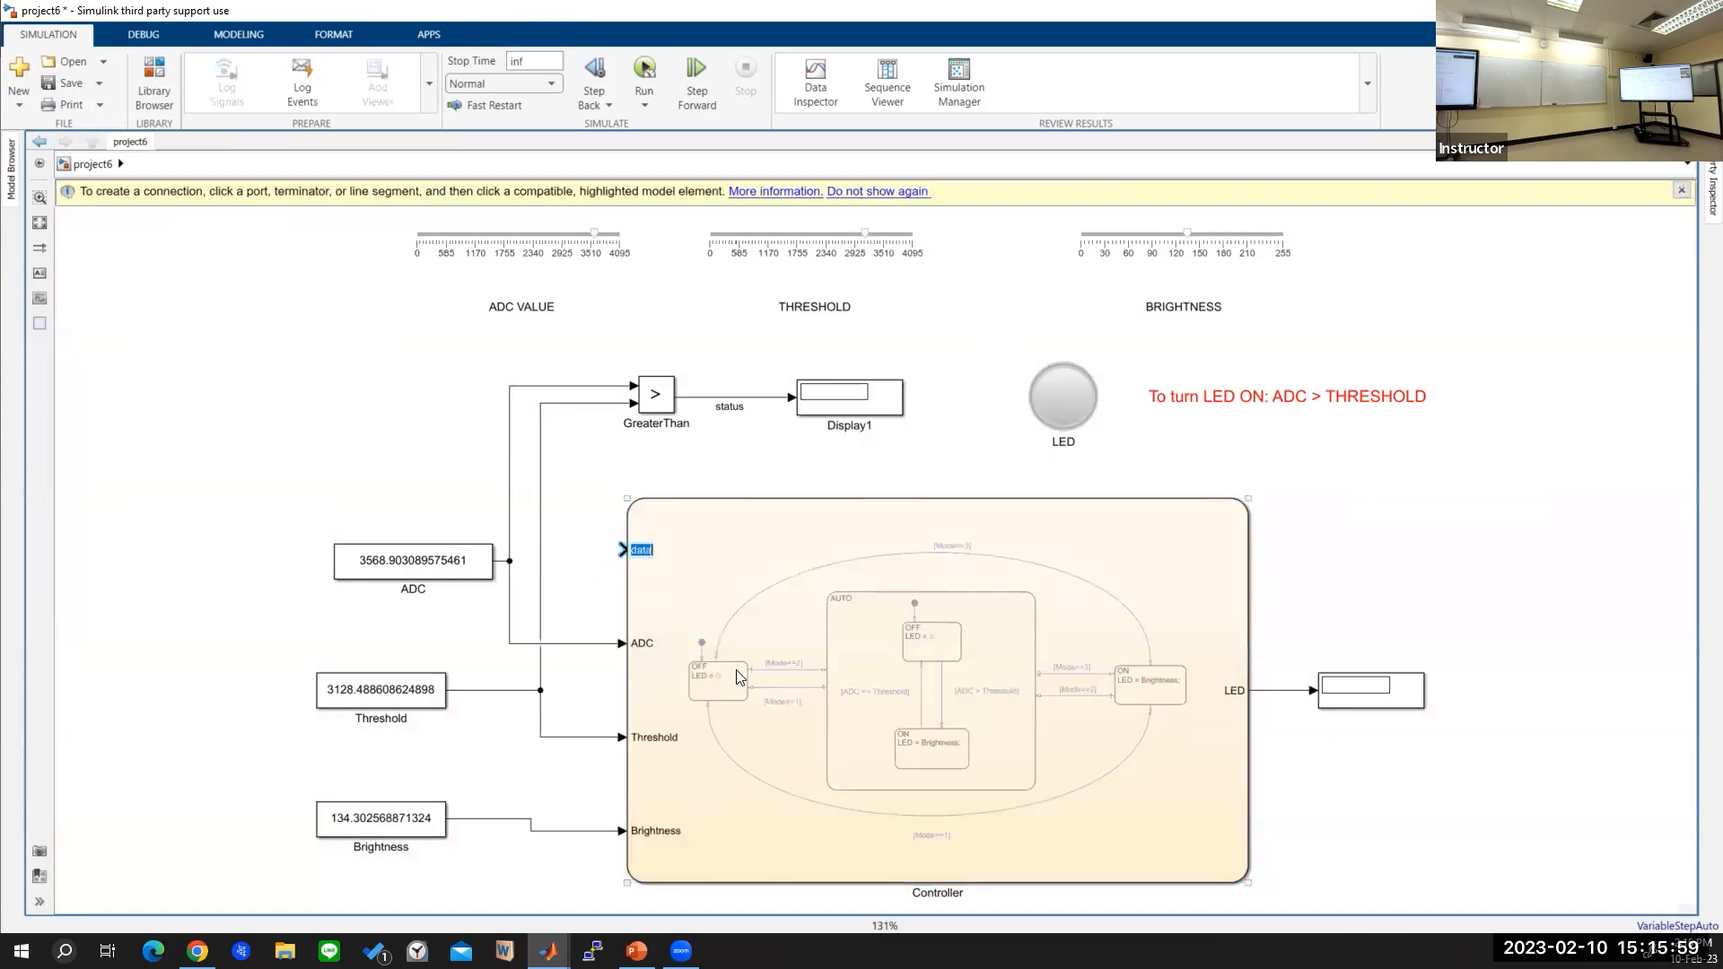
pyautogui.write('Mode')
pyautogui.click(482, 574)
# Step: Move the ADC, Threshold and Brightness blocks to line up with their Controller input ports
pyautogui.moveTo(401, 572); pyautogui.dragTo(401, 738)
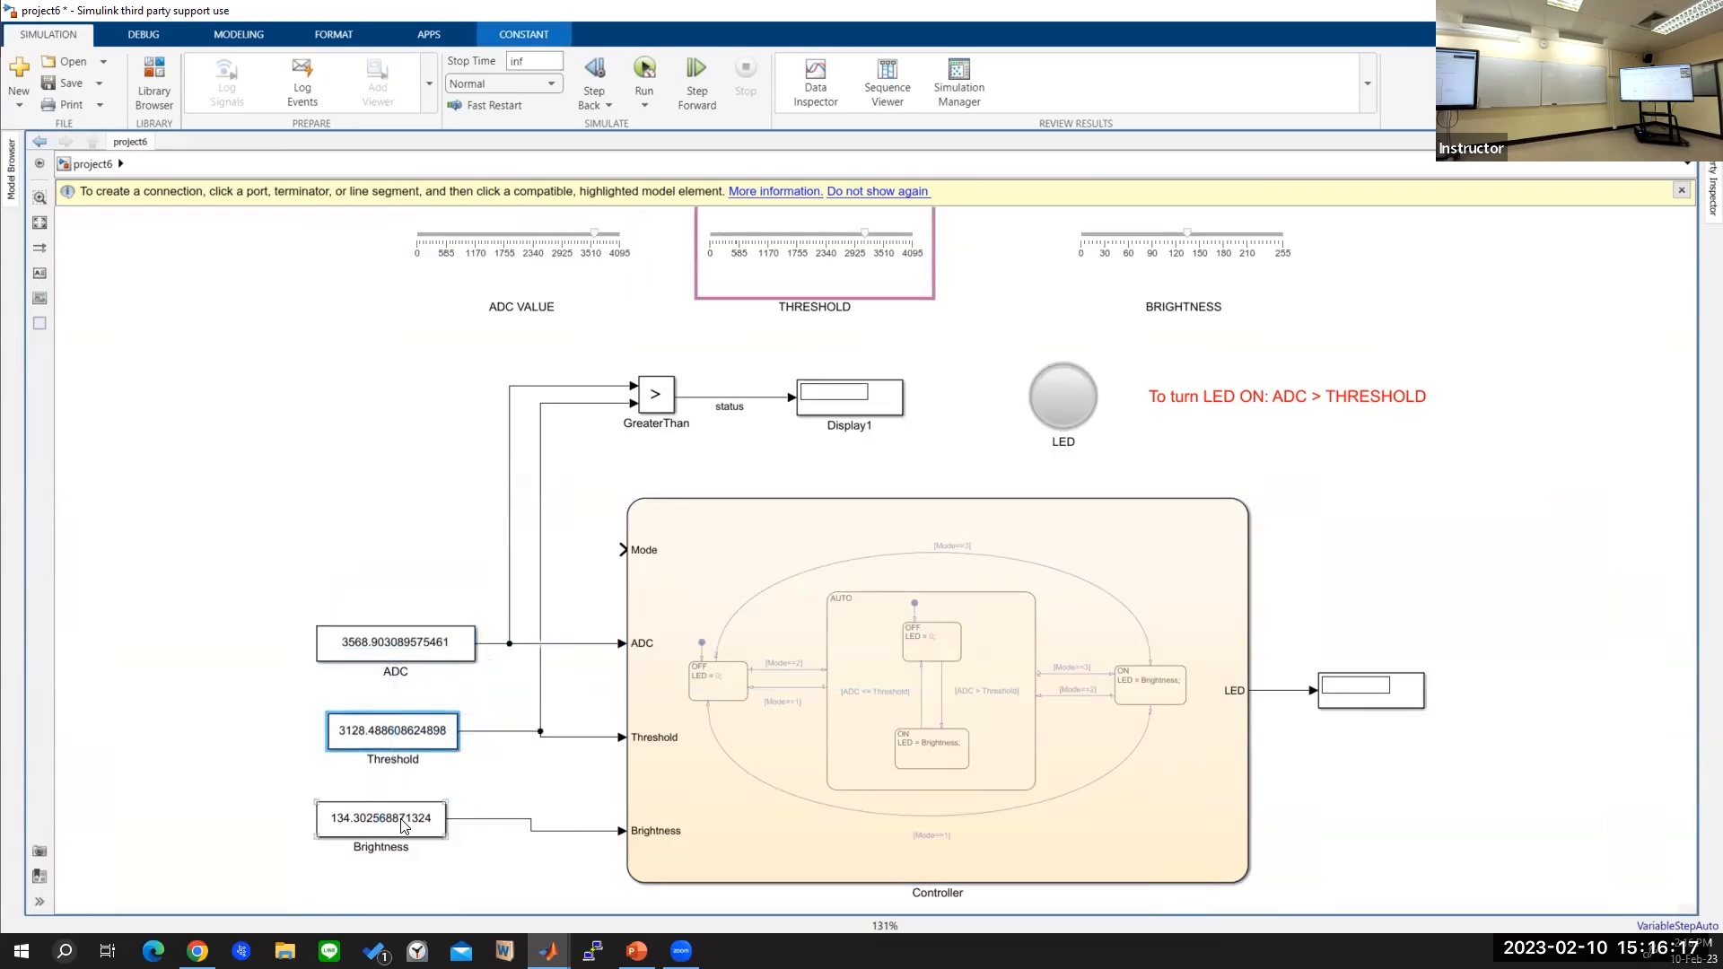
pyautogui.moveTo(401, 819); pyautogui.dragTo(400, 831)
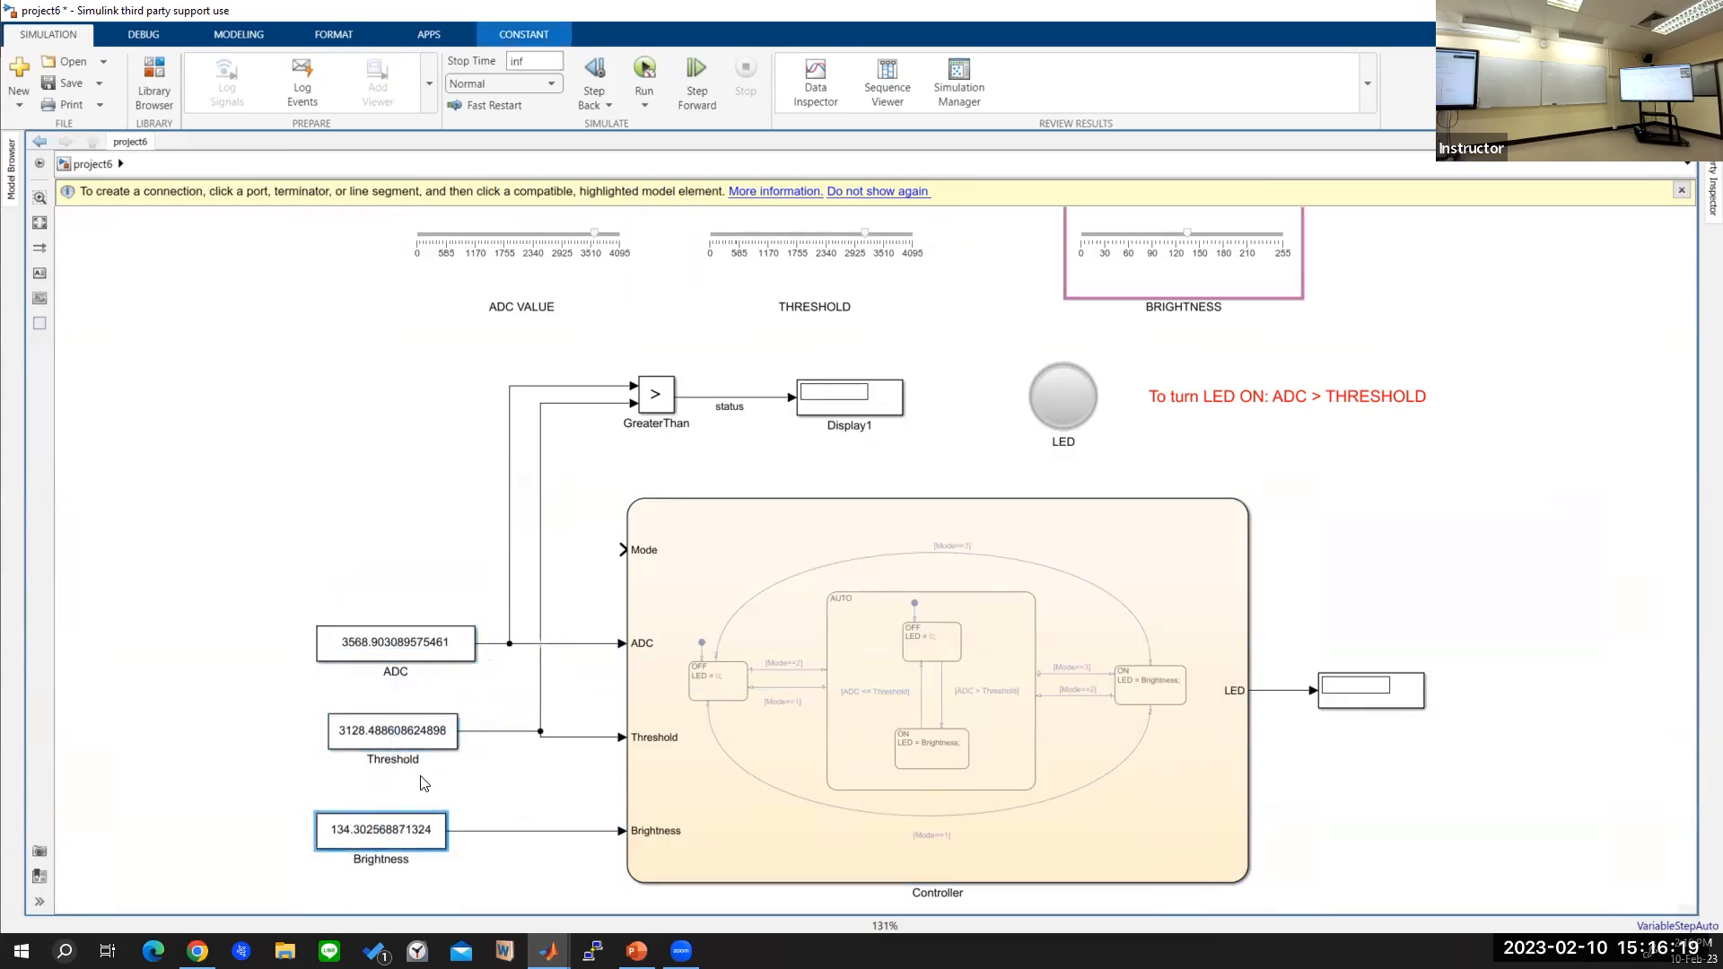
pyautogui.click(359, 559)
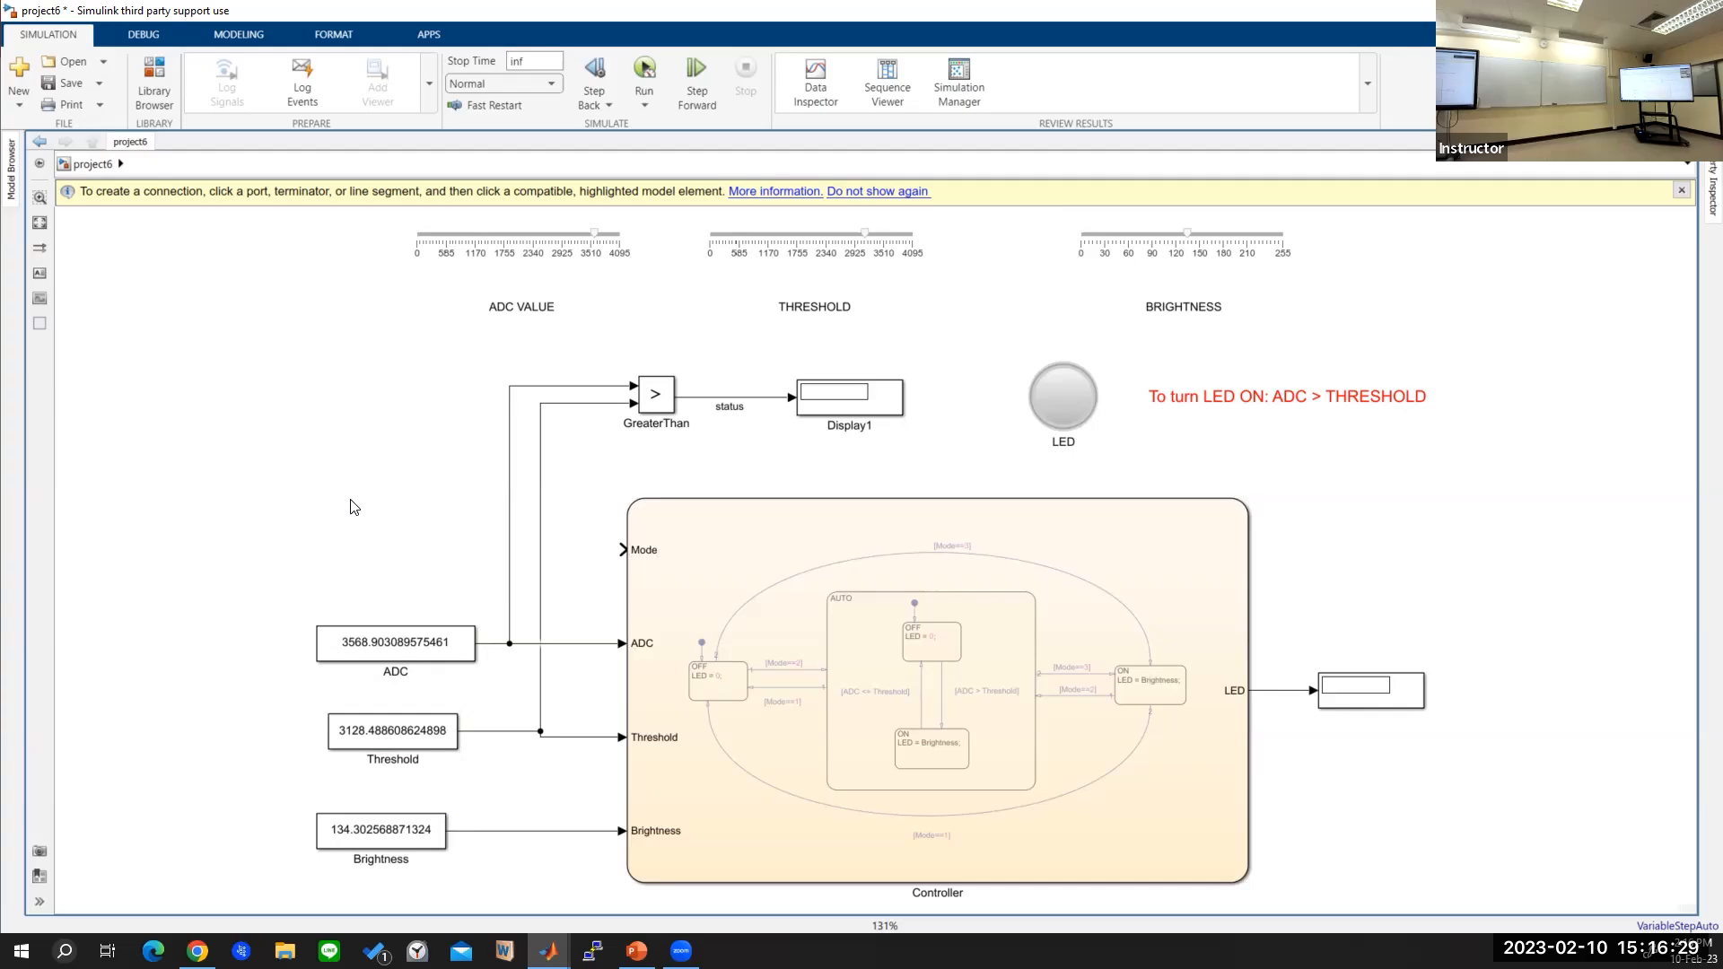
# Step: Insert a Constant block above ADC and connect it to the Controller's Mode input
pyautogui.doubleClick(327, 470)
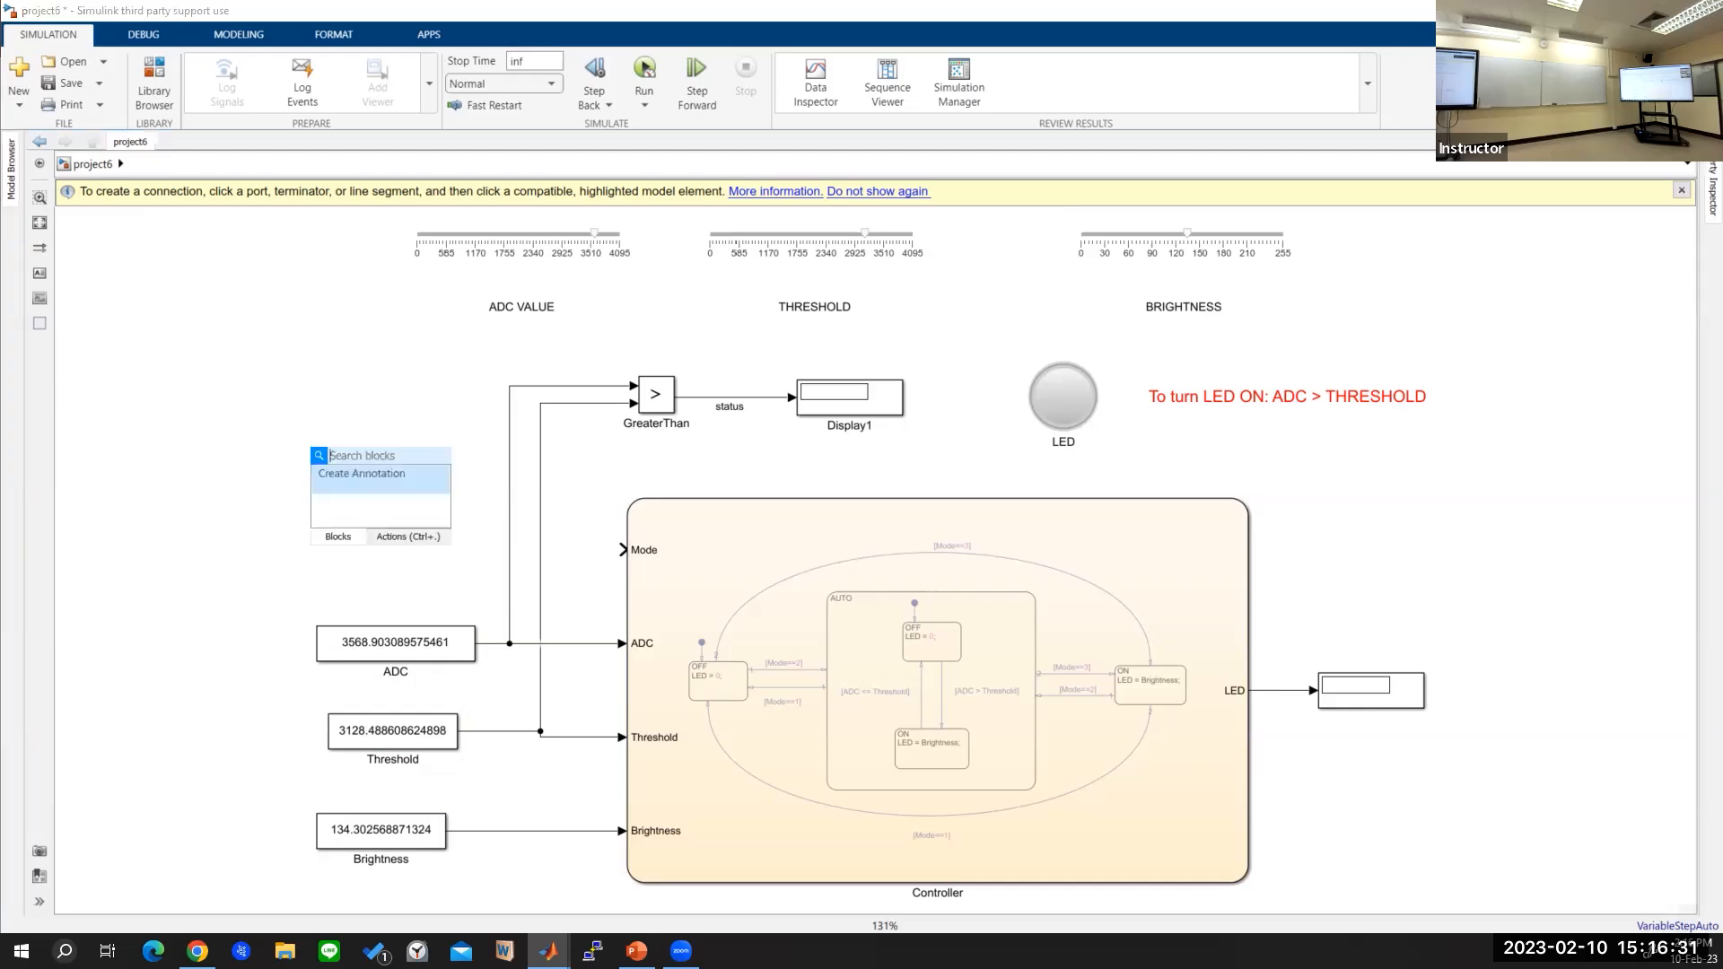
pyautogui.write('consta')
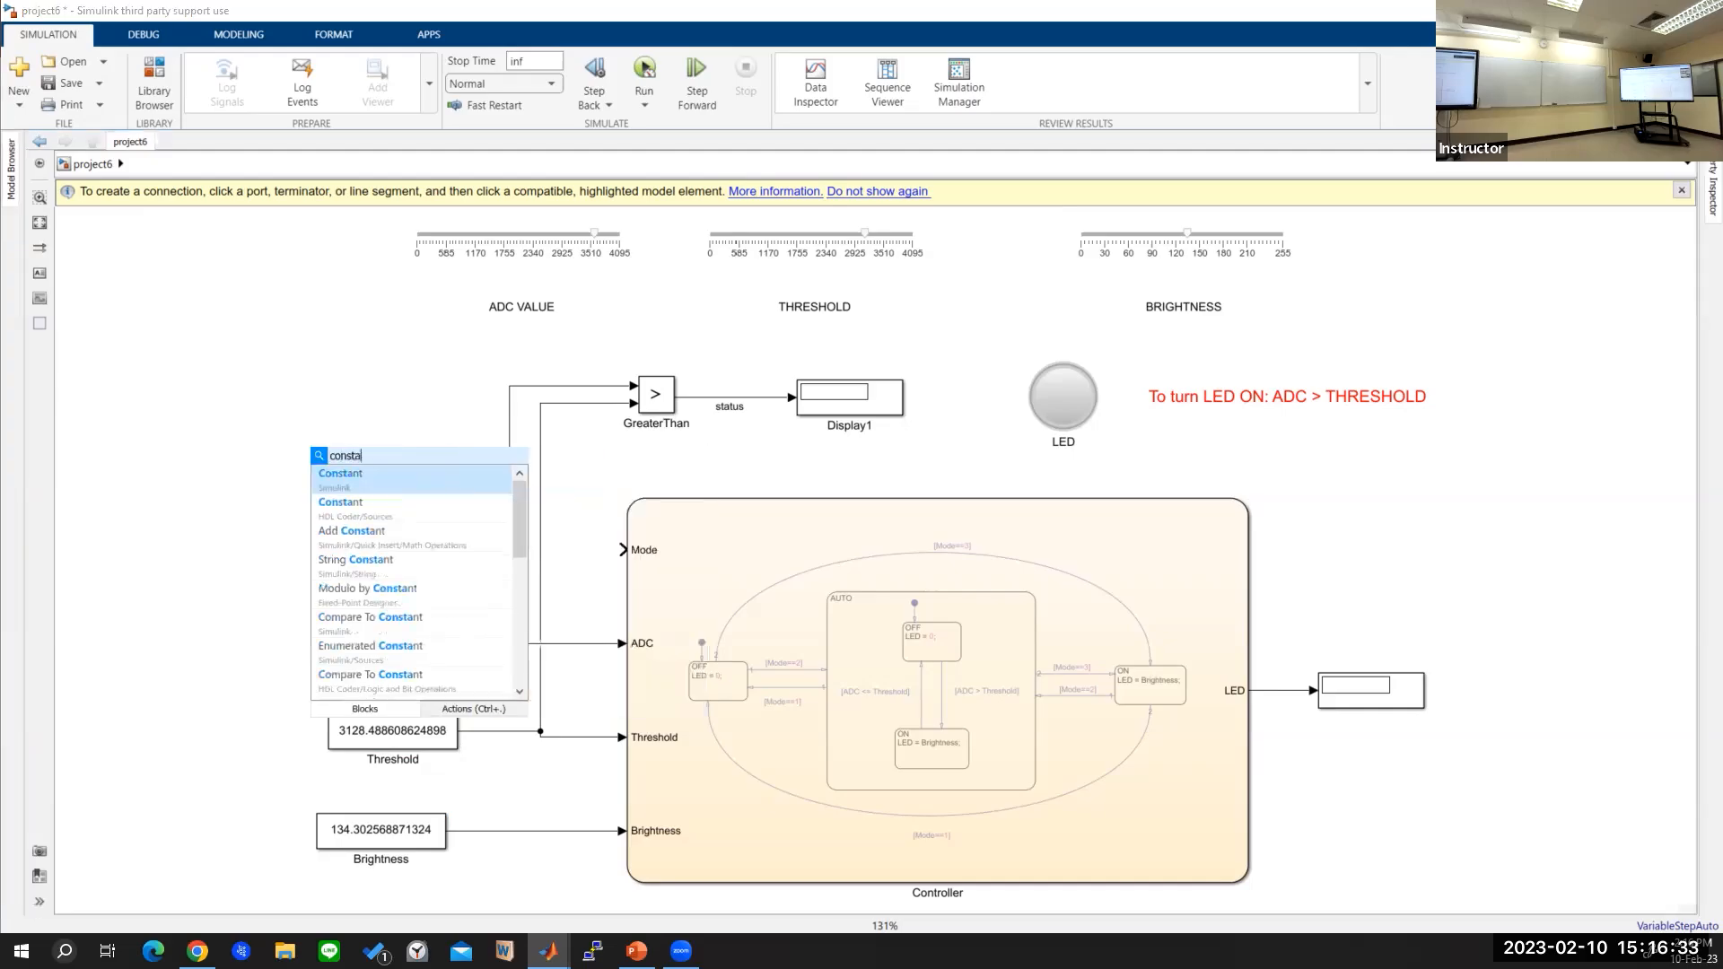
pyautogui.press('Return')
pyautogui.moveTo(342, 481); pyautogui.dragTo(426, 567)
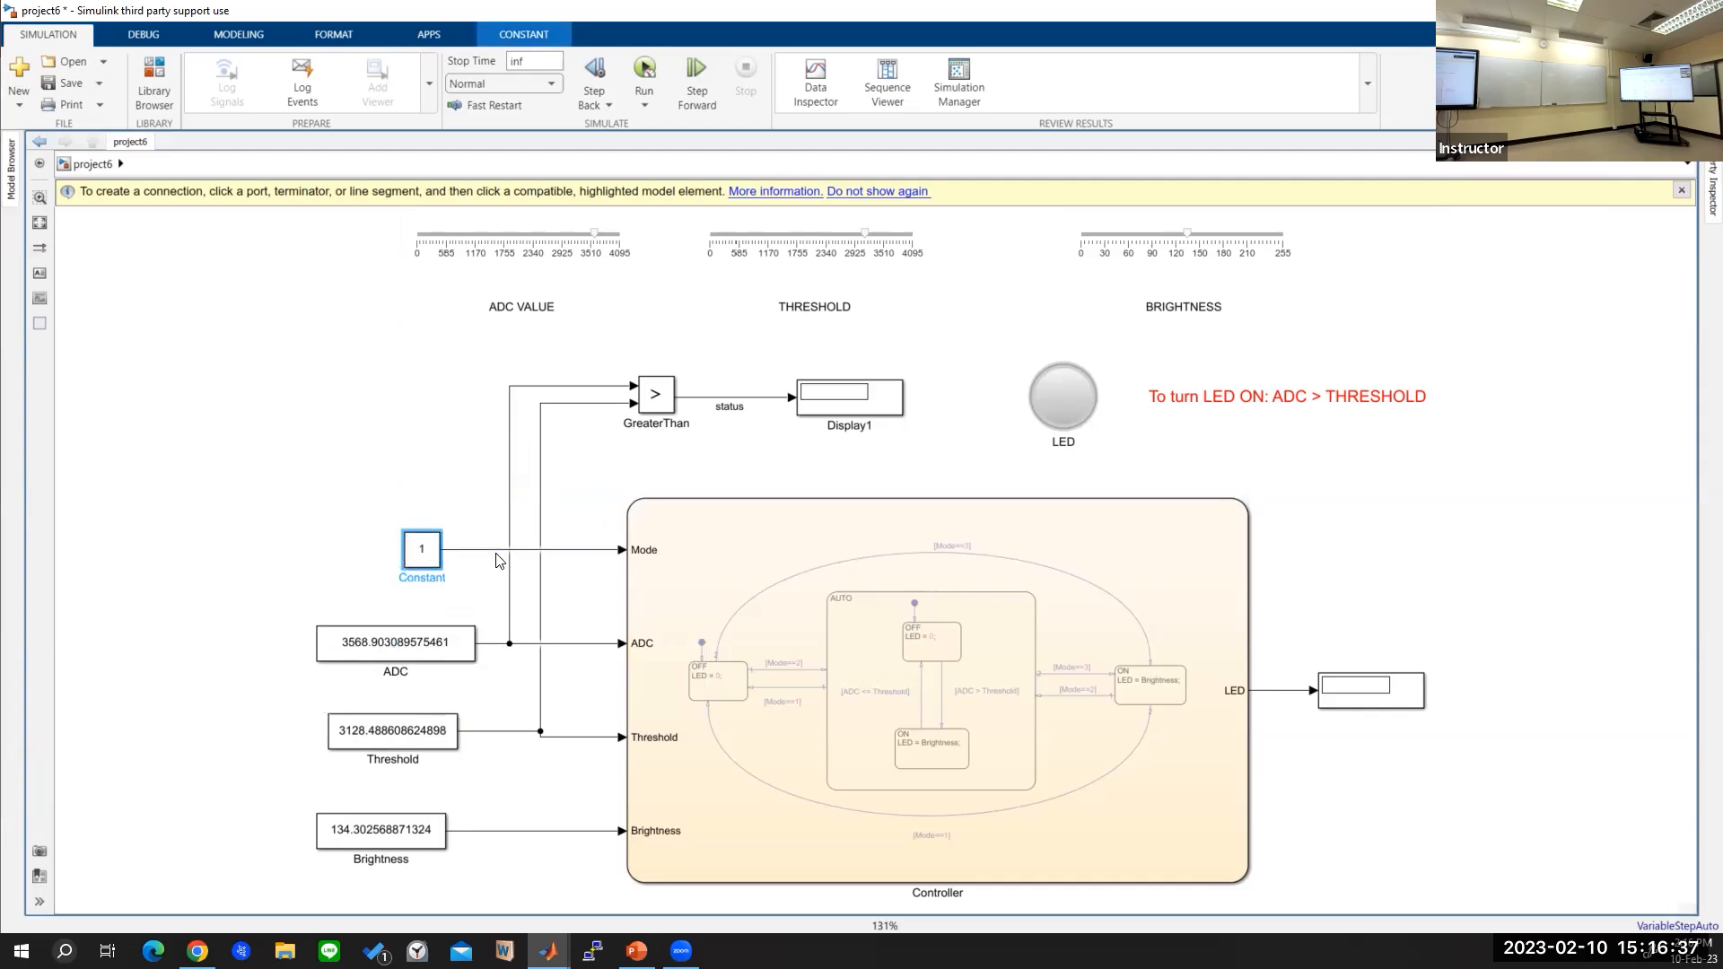
pyautogui.click(386, 509)
pyautogui.click(406, 655)
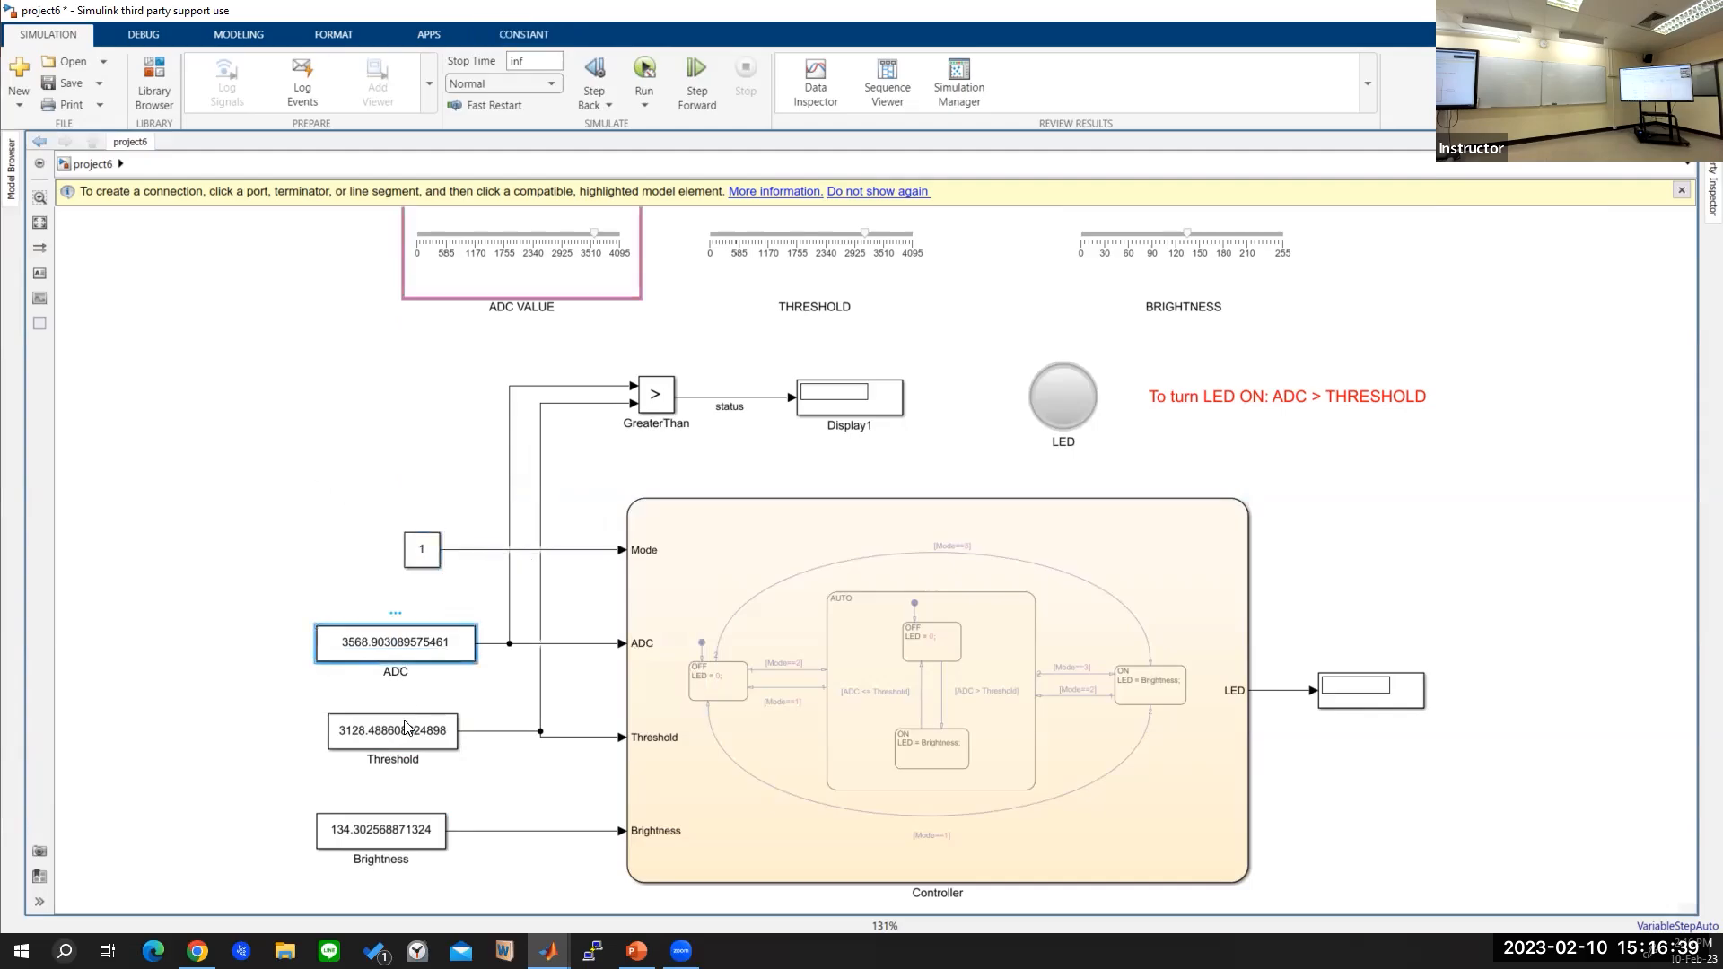
pyautogui.click(406, 729)
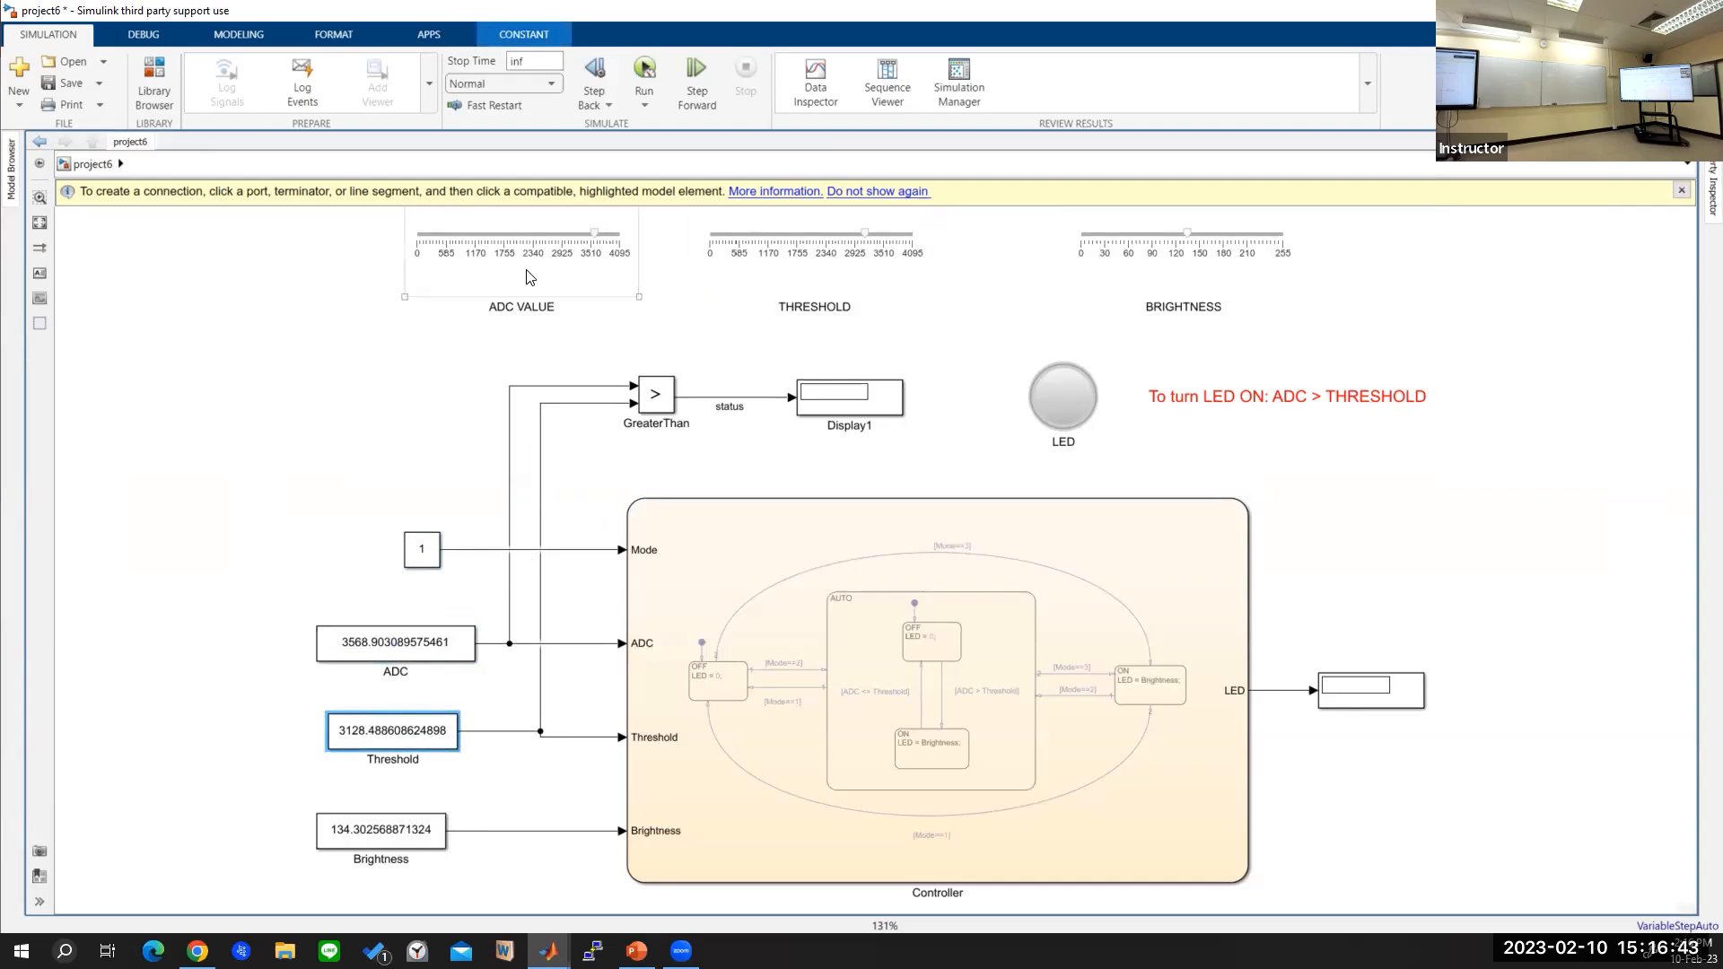
pyautogui.click(424, 557)
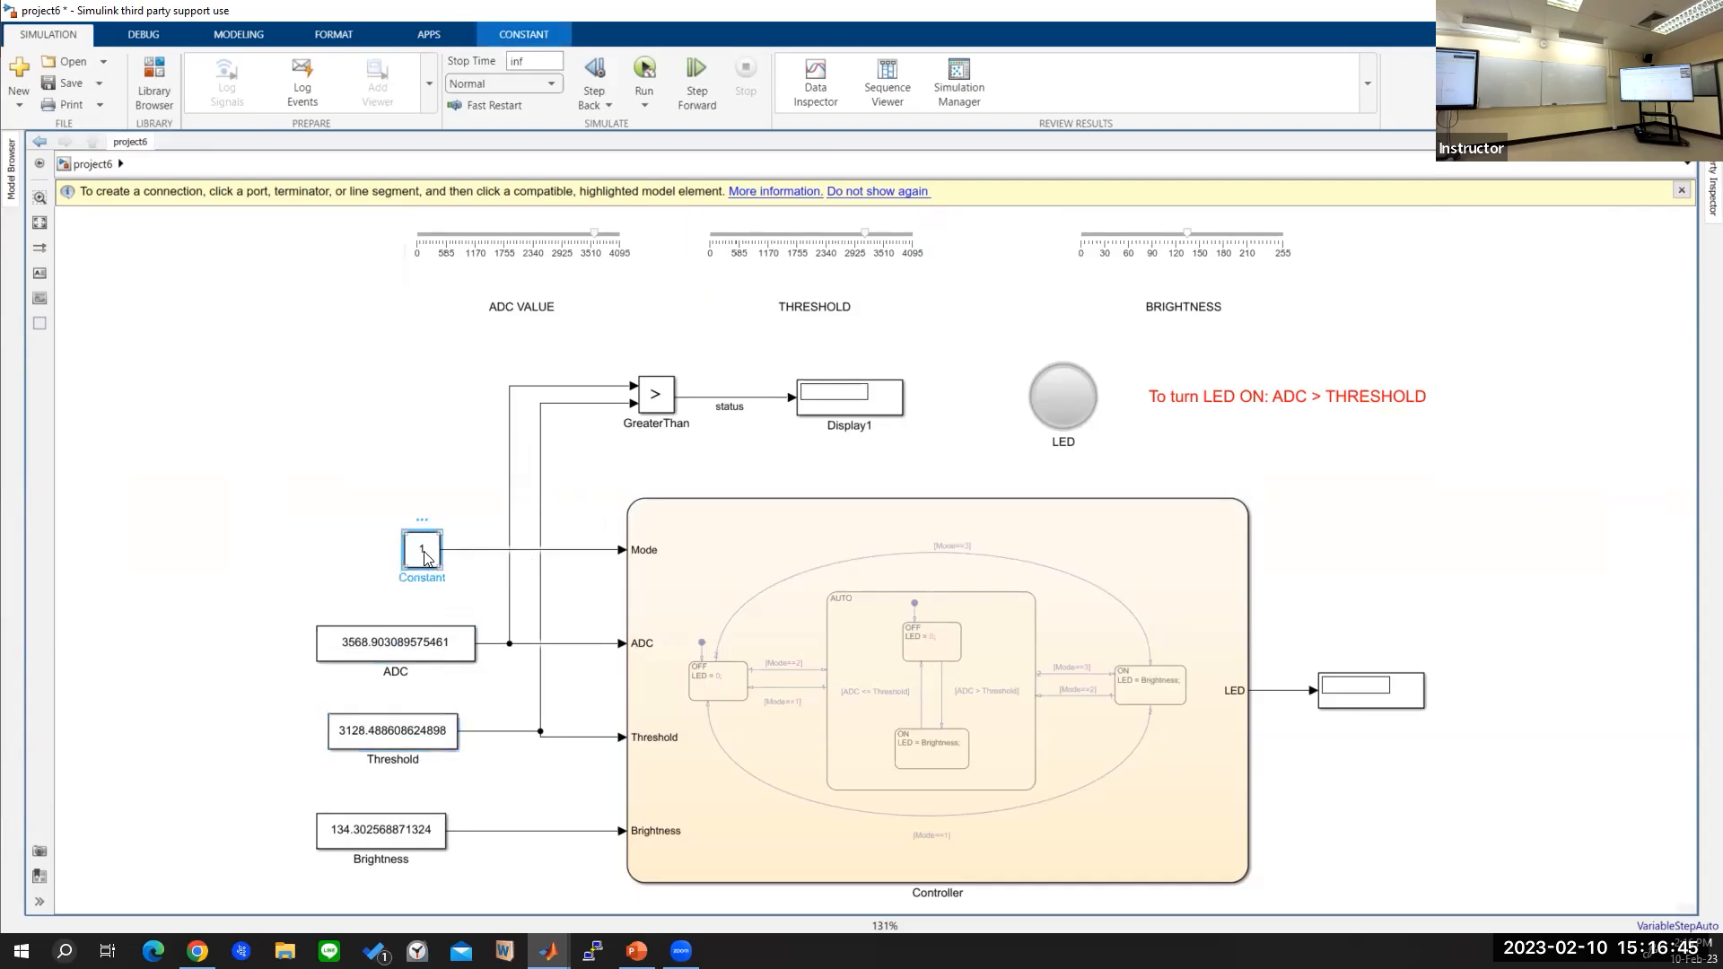
# Step: Insert a dashboard Rotary Switch and place it beside the constant feeding the Mode input
pyautogui.doubleClick(317, 384)
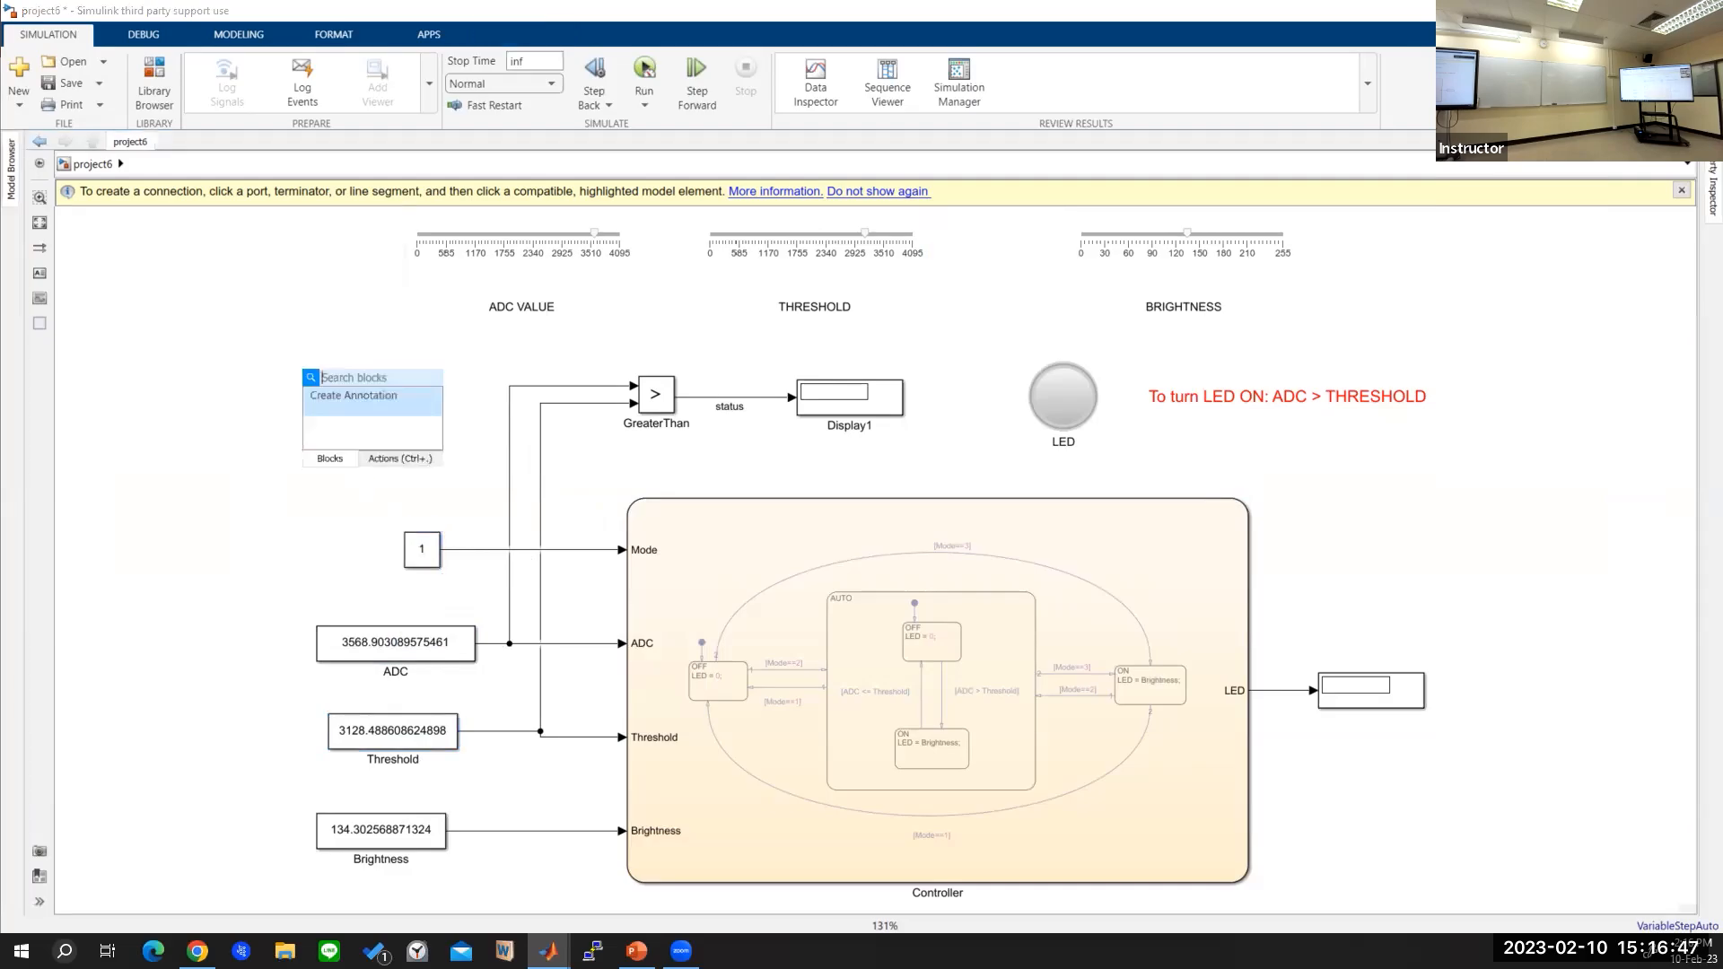
pyautogui.write('rotary')
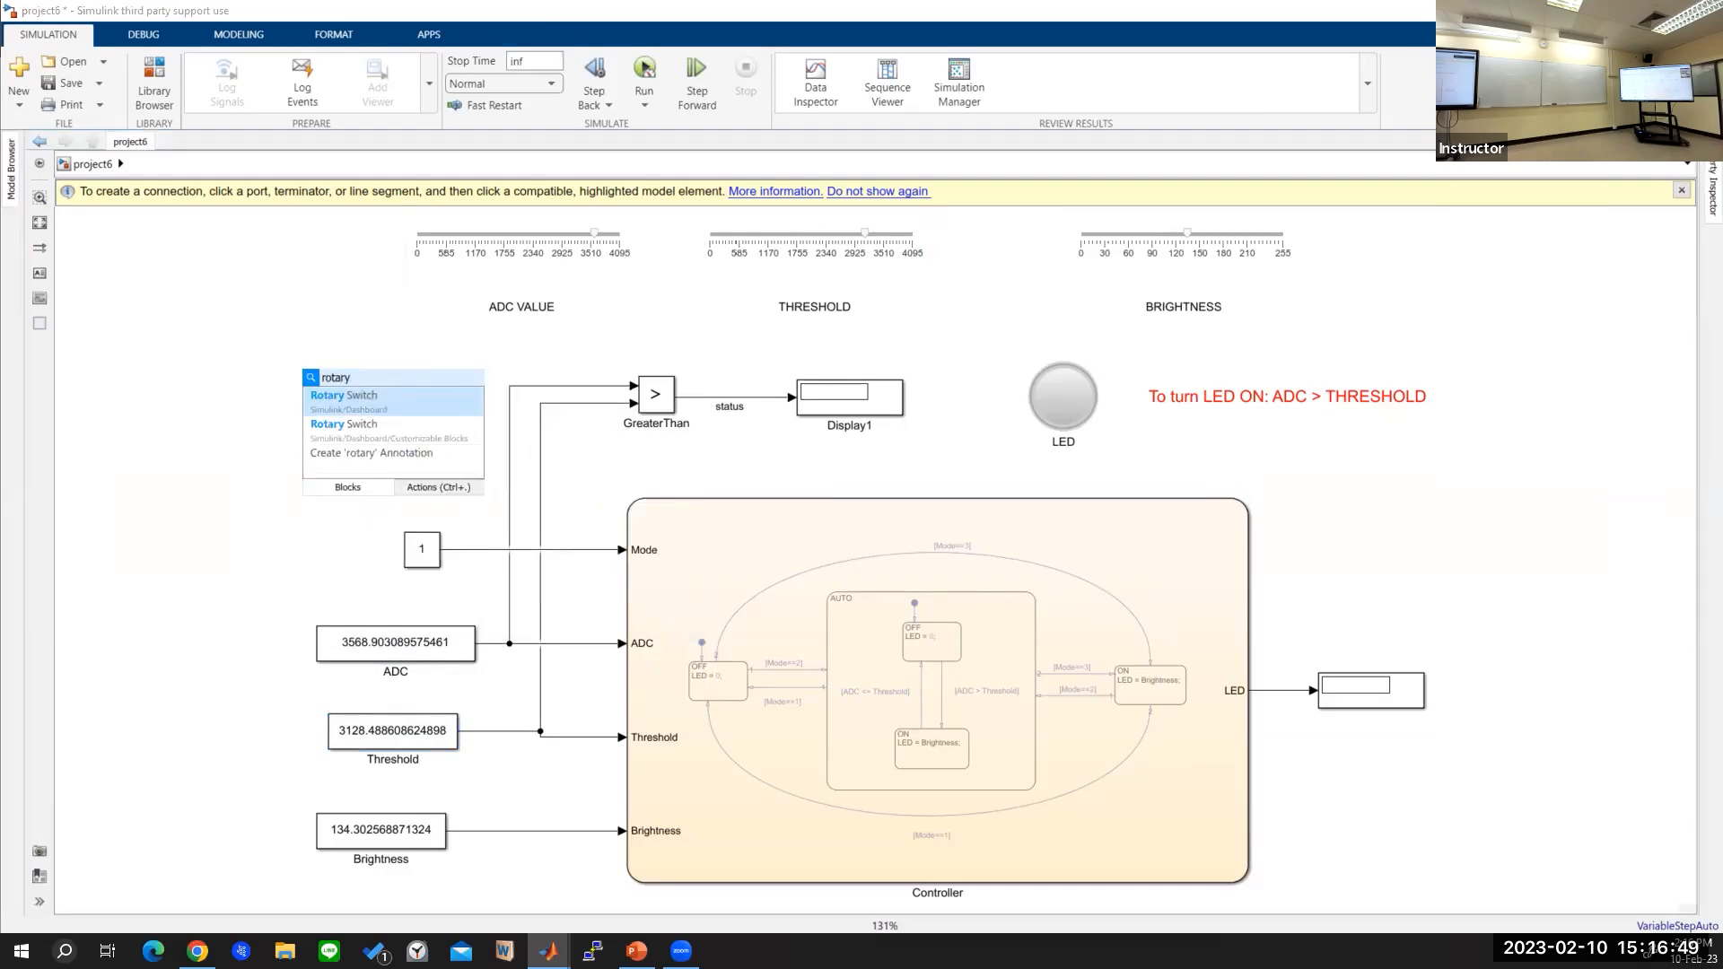
pyautogui.press('Return')
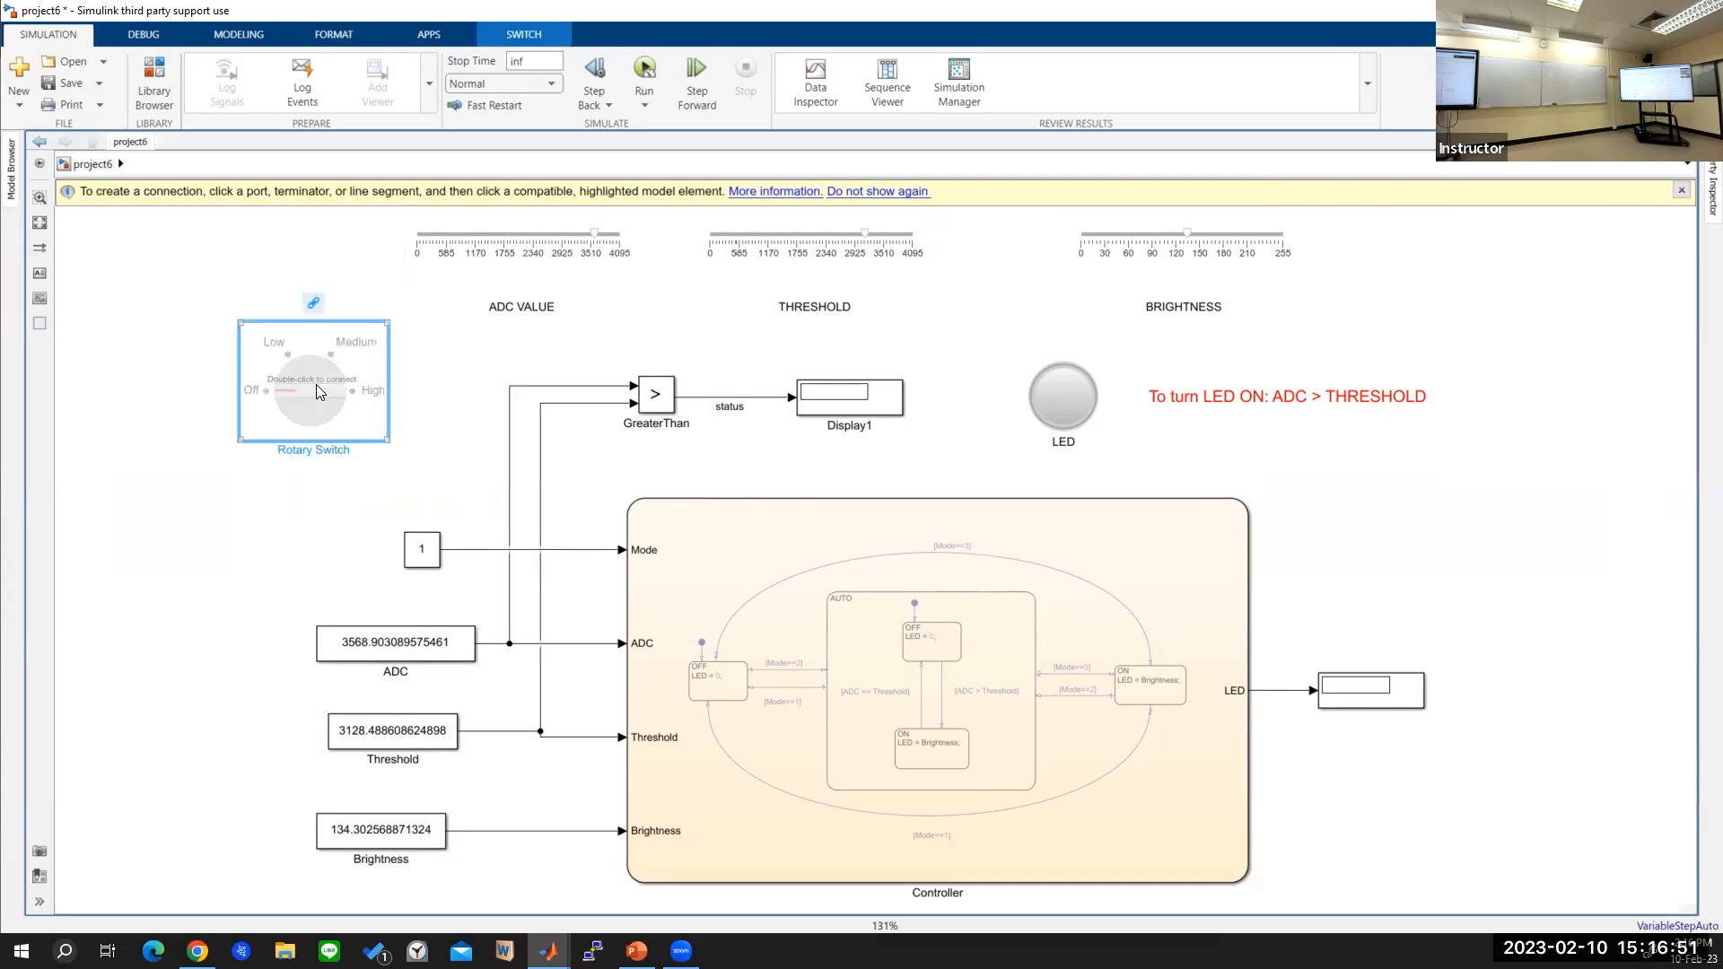
pyautogui.moveTo(302, 383); pyautogui.dragTo(272, 465)
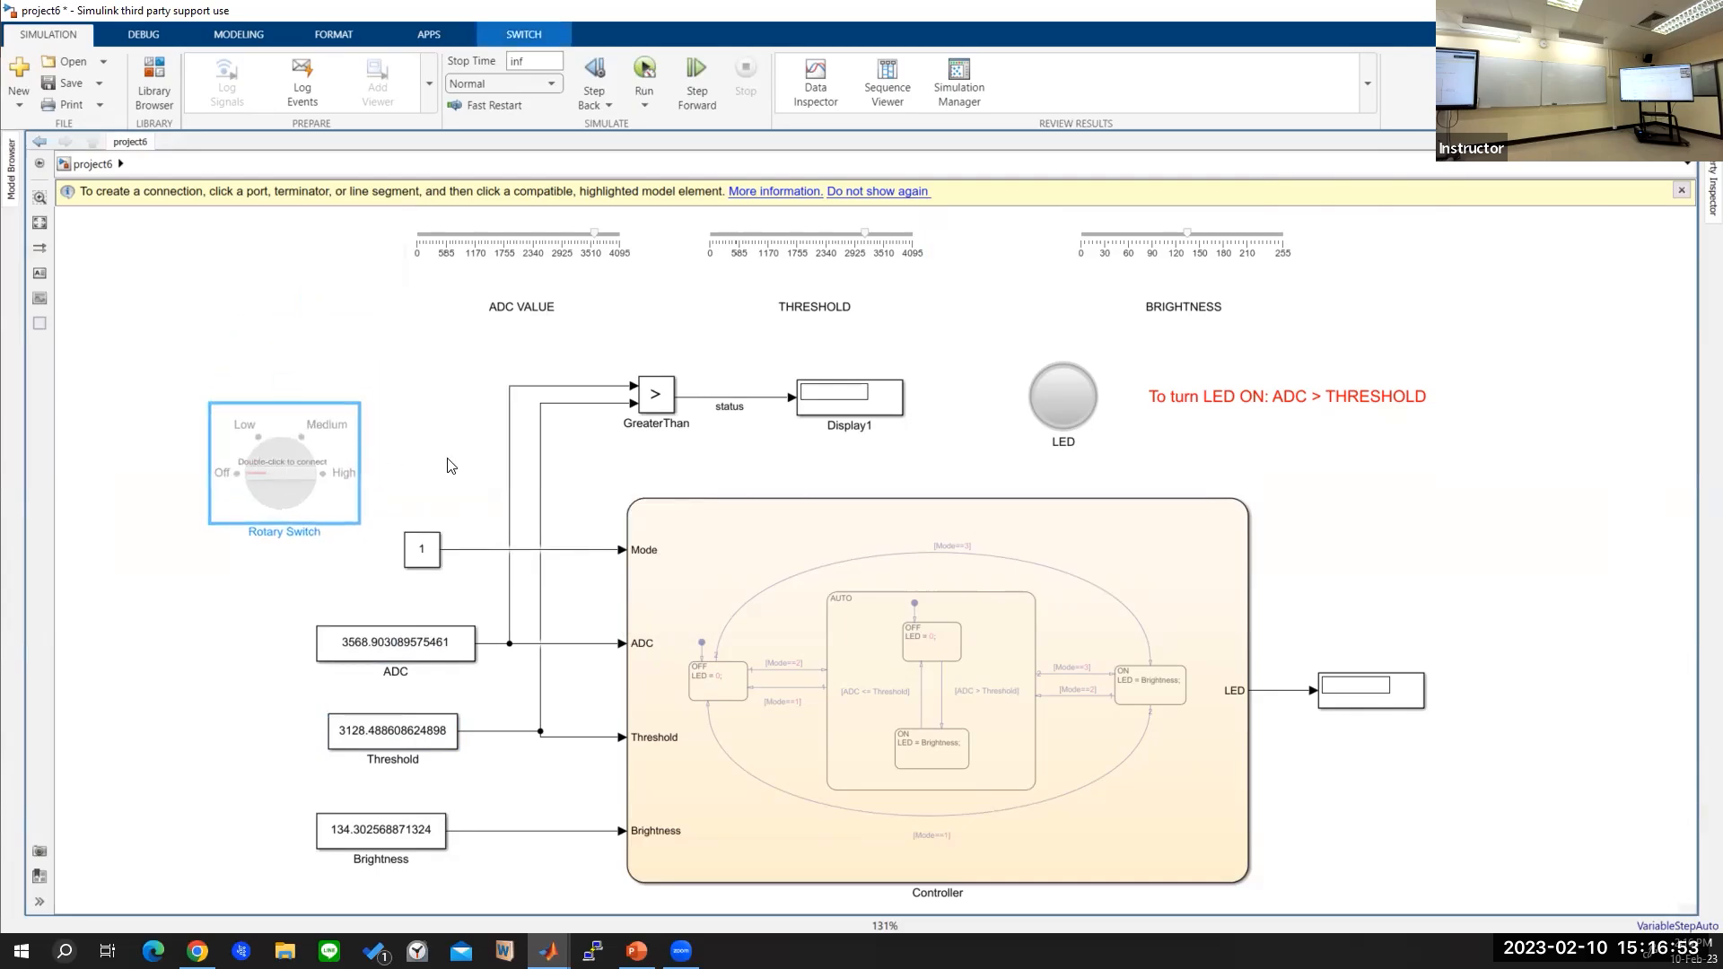
pyautogui.click(445, 432)
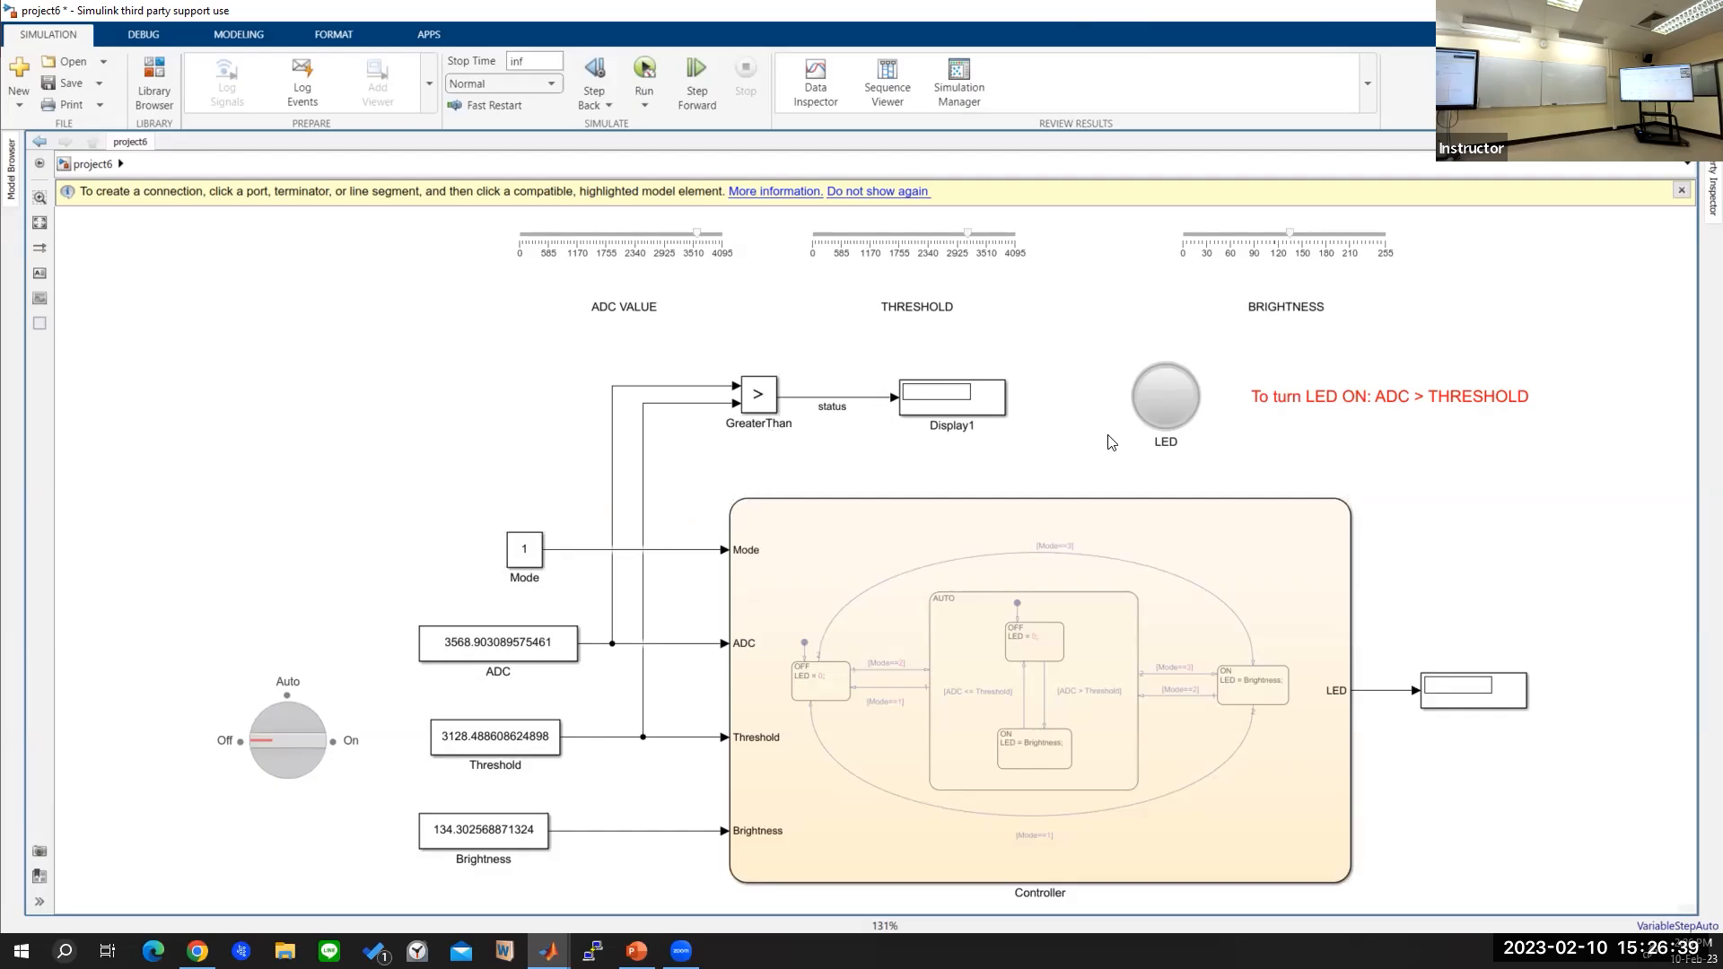
# Step: Delete the GreaterThan comparison of ADC and Threshold together with its Display1 block and signal lines
pyautogui.moveTo(1009, 465); pyautogui.dragTo(566, 365)
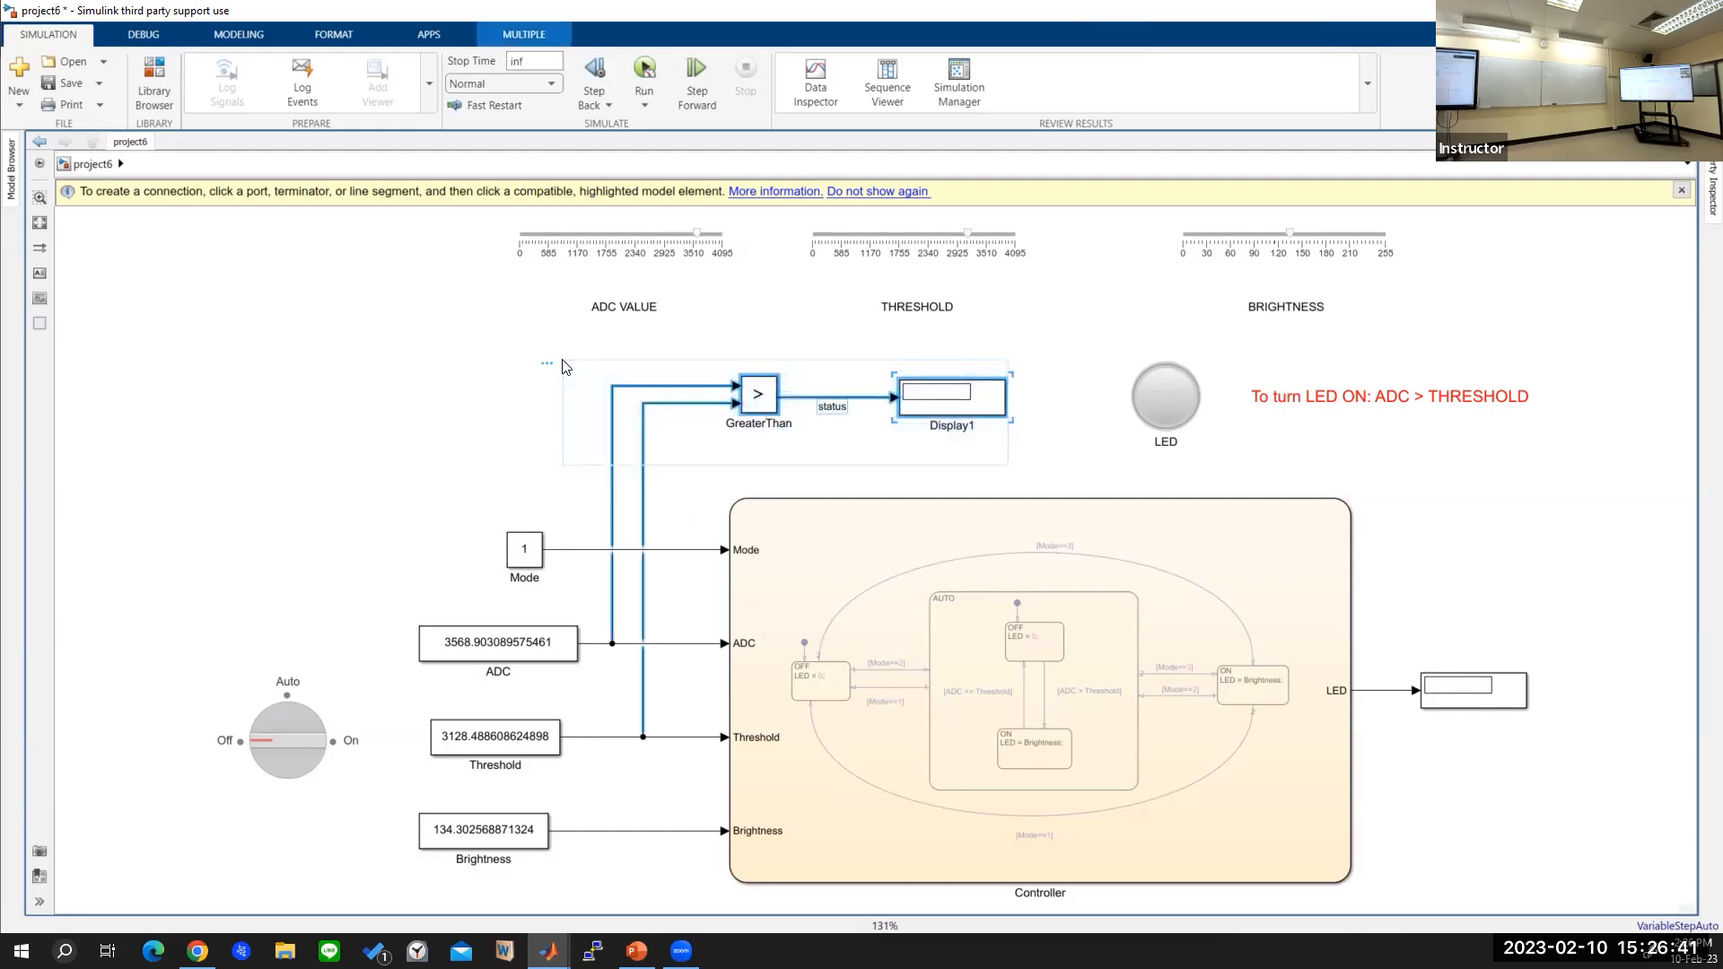
pyautogui.press('Delete')
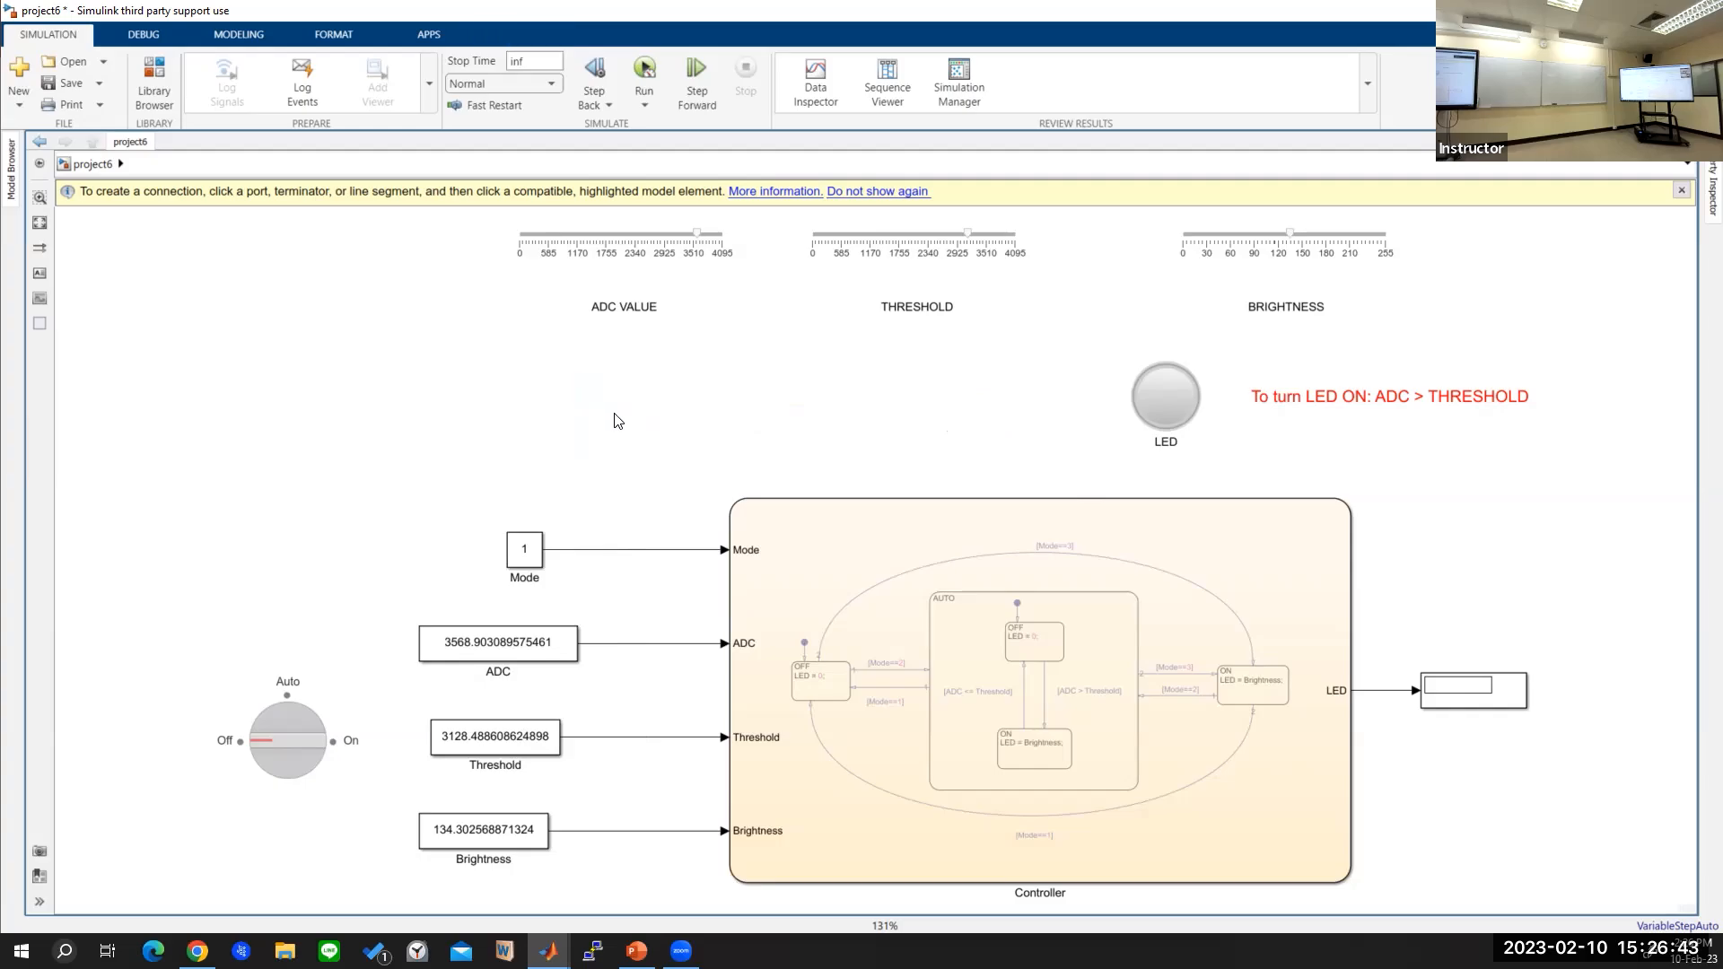
# Step: Insert a GreaterThan block above the Controller and branch the Mode signal to its first input
pyautogui.doubleClick(646, 409)
pyautogui.write('great')
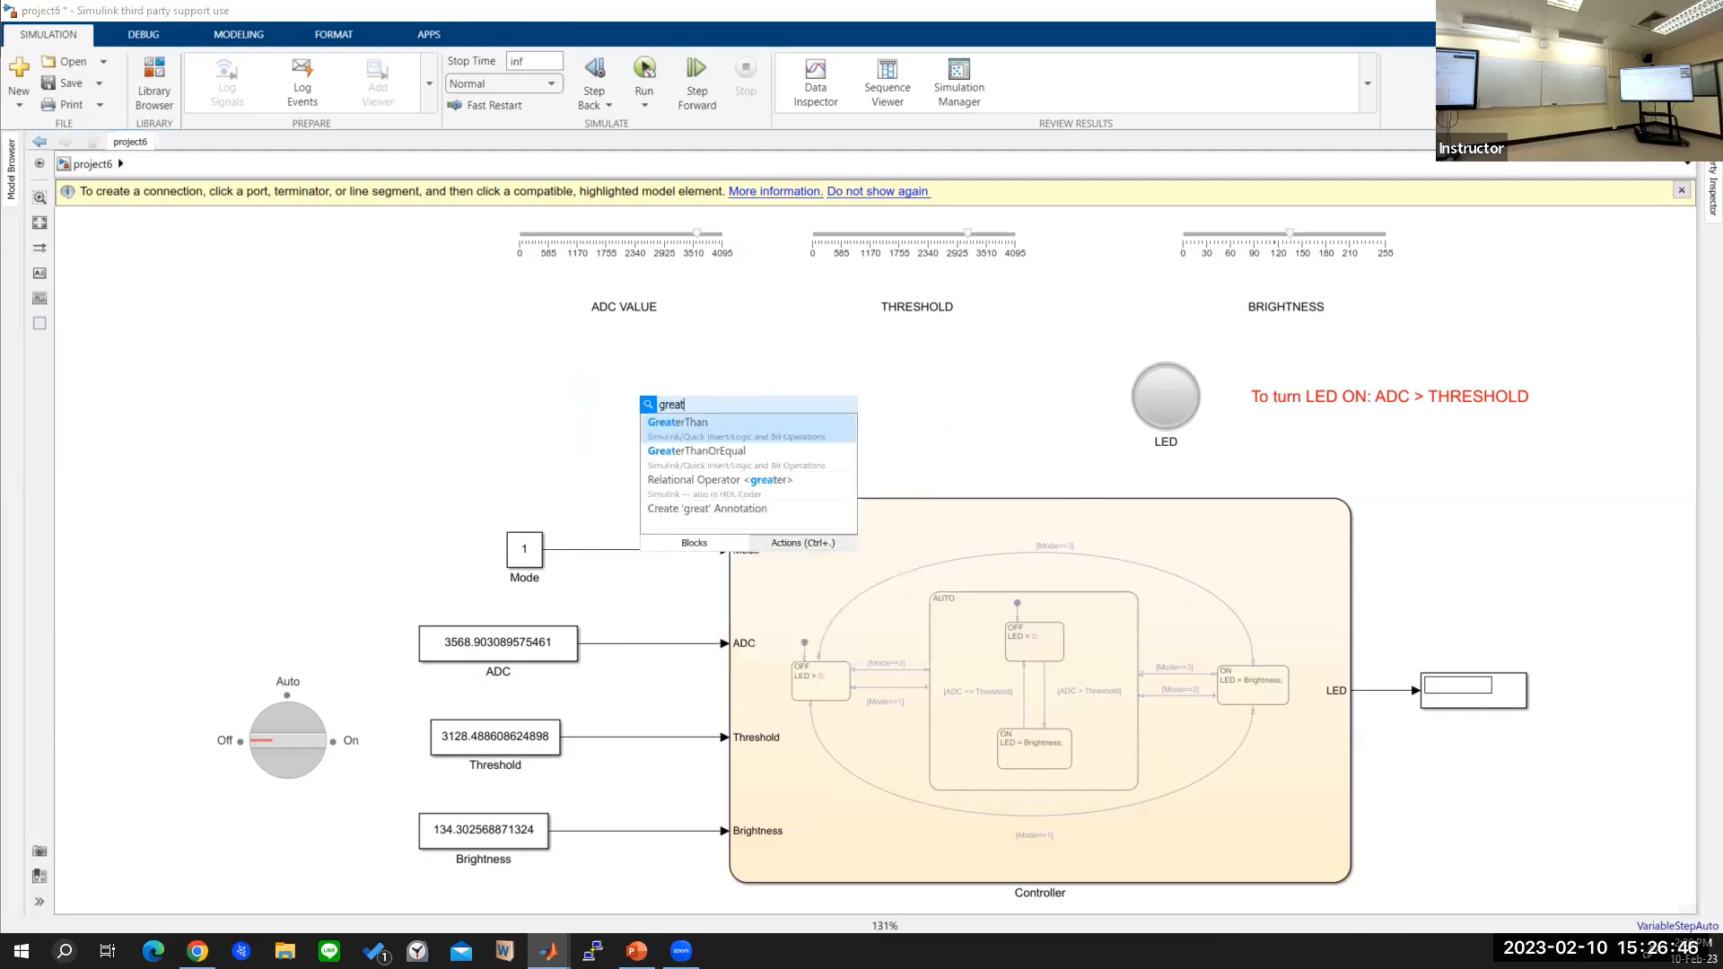
pyautogui.press('Return')
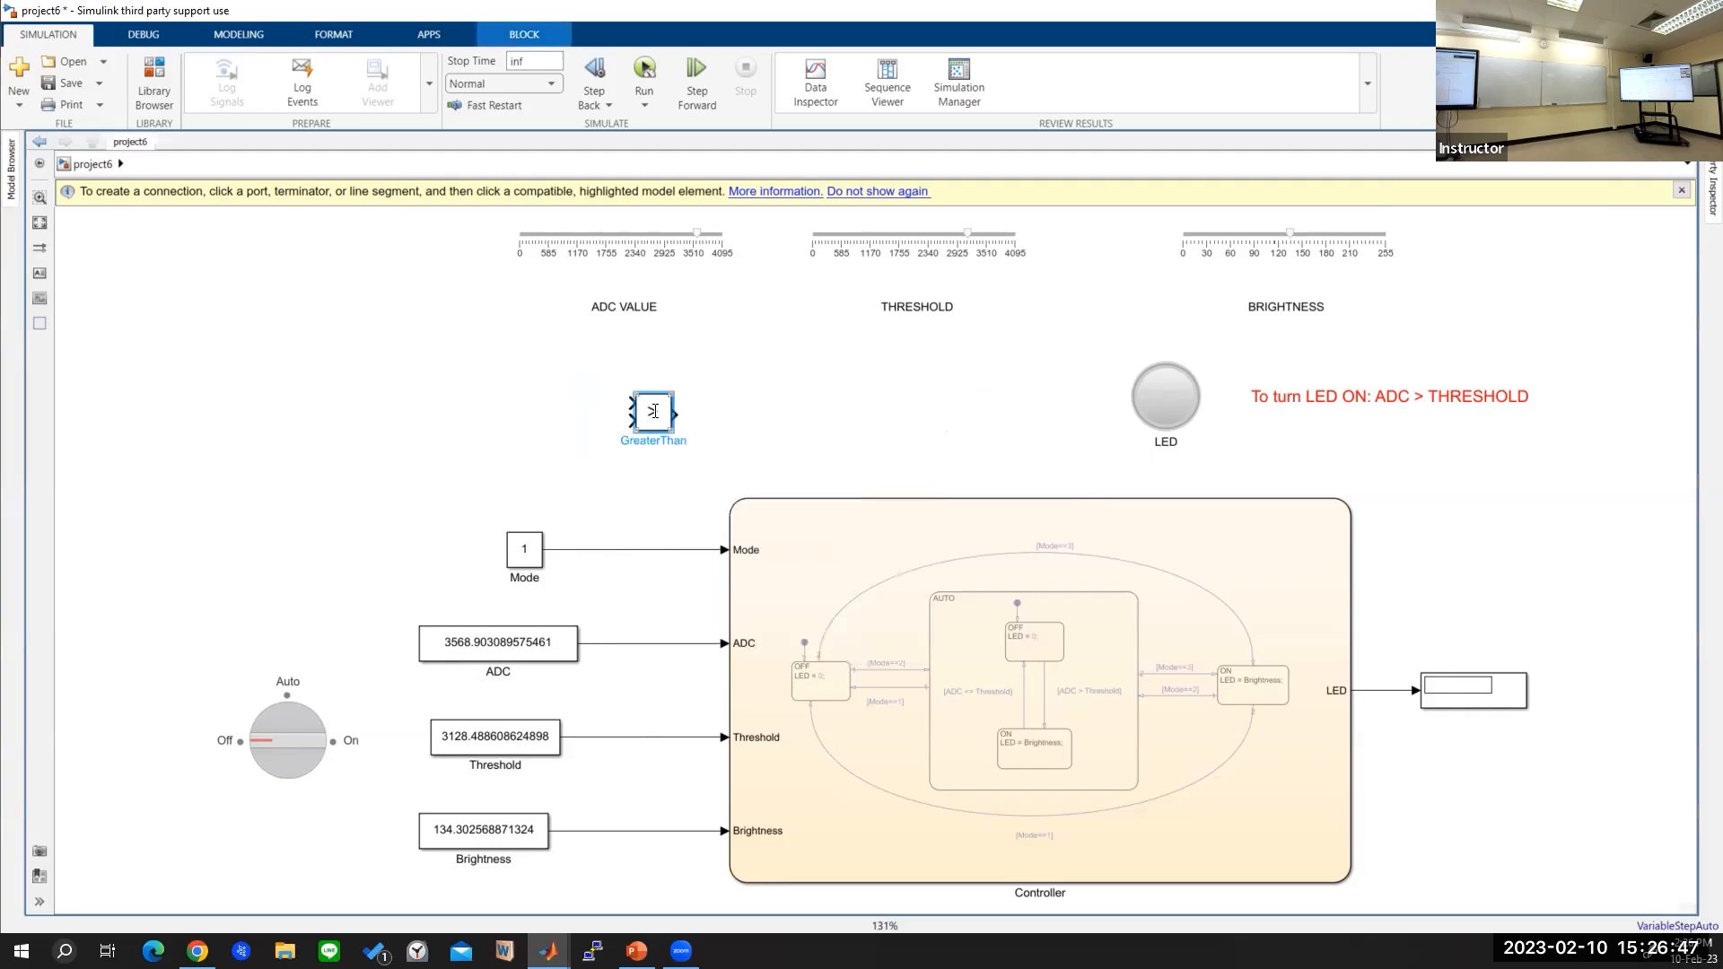
pyautogui.moveTo(654, 411); pyautogui.dragTo(799, 424)
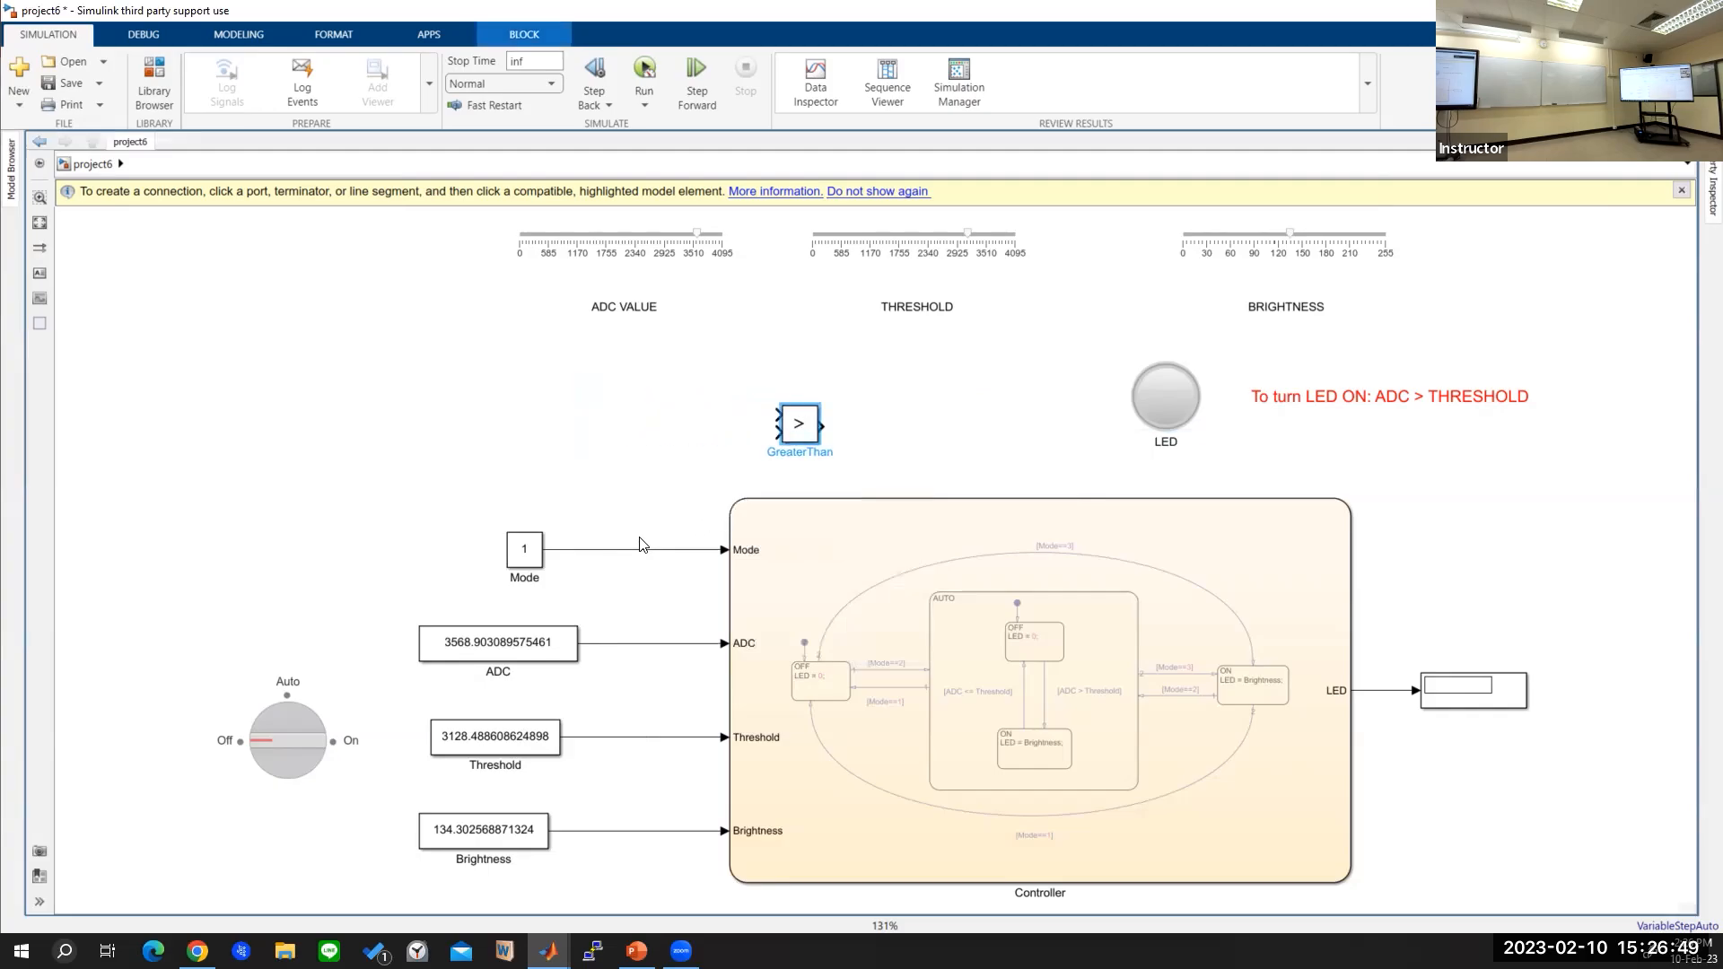
pyautogui.moveTo(646, 549); pyautogui.dragTo(778, 415)
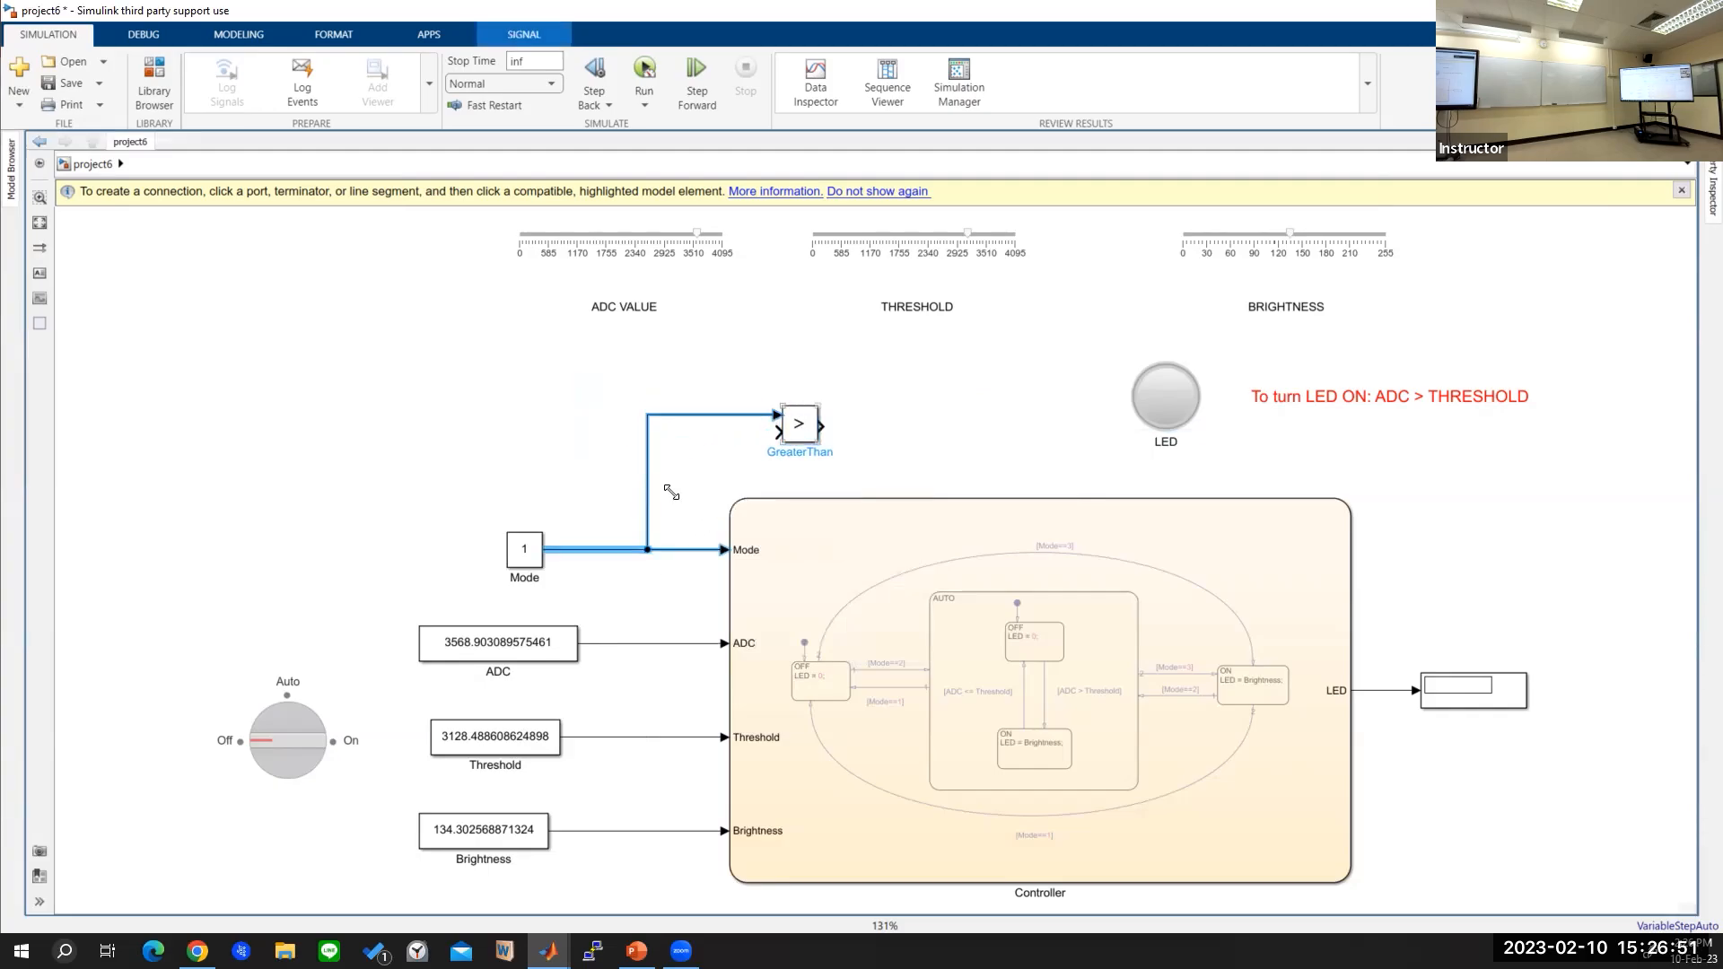
pyautogui.click(704, 479)
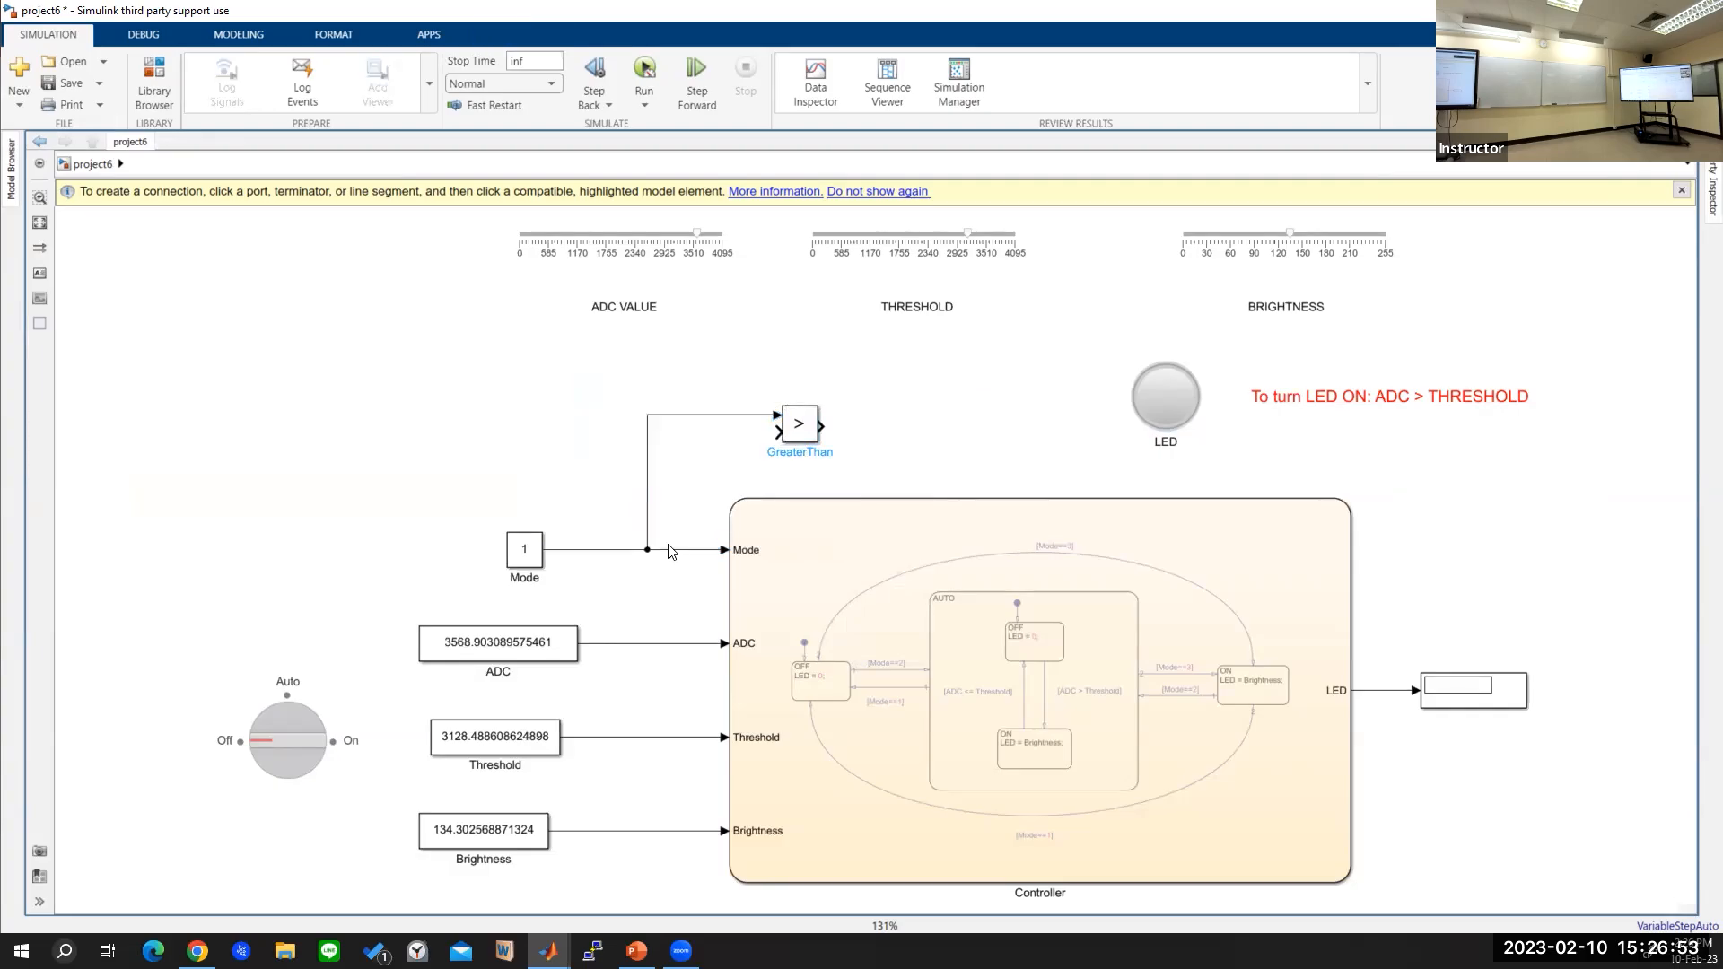
# Step: Insert a Constant block with value 2 and place it beside the GreaterThan block's second input
pyautogui.doubleClick(457, 427)
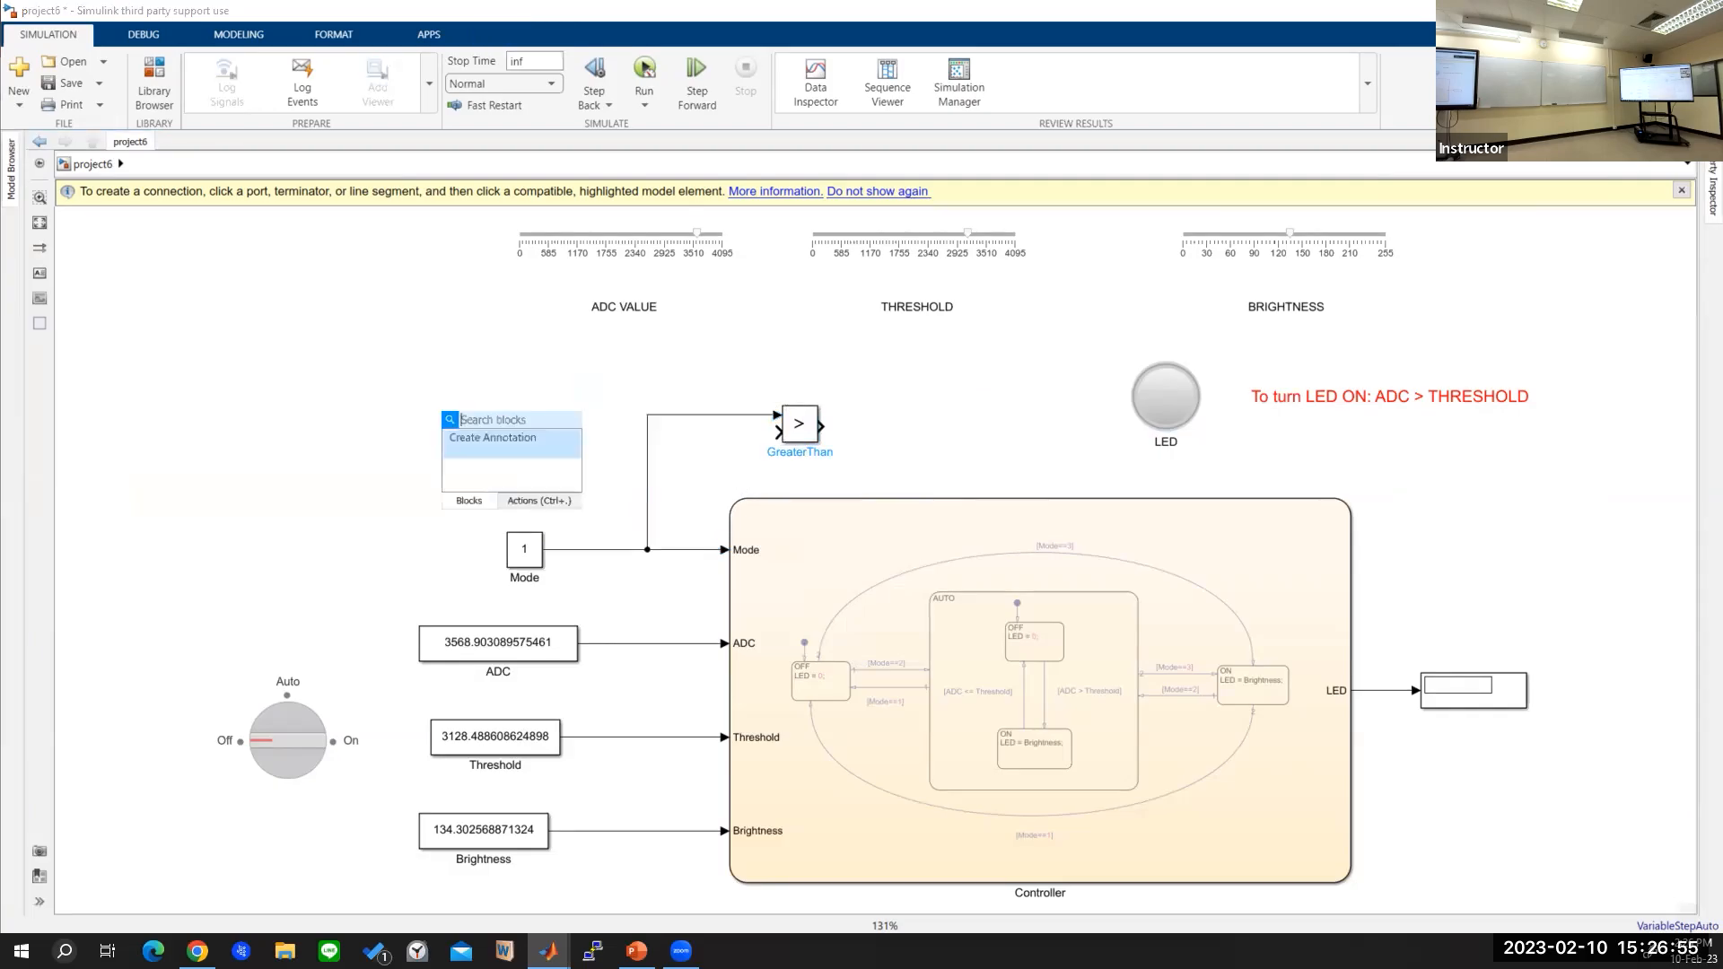
pyautogui.write('constant')
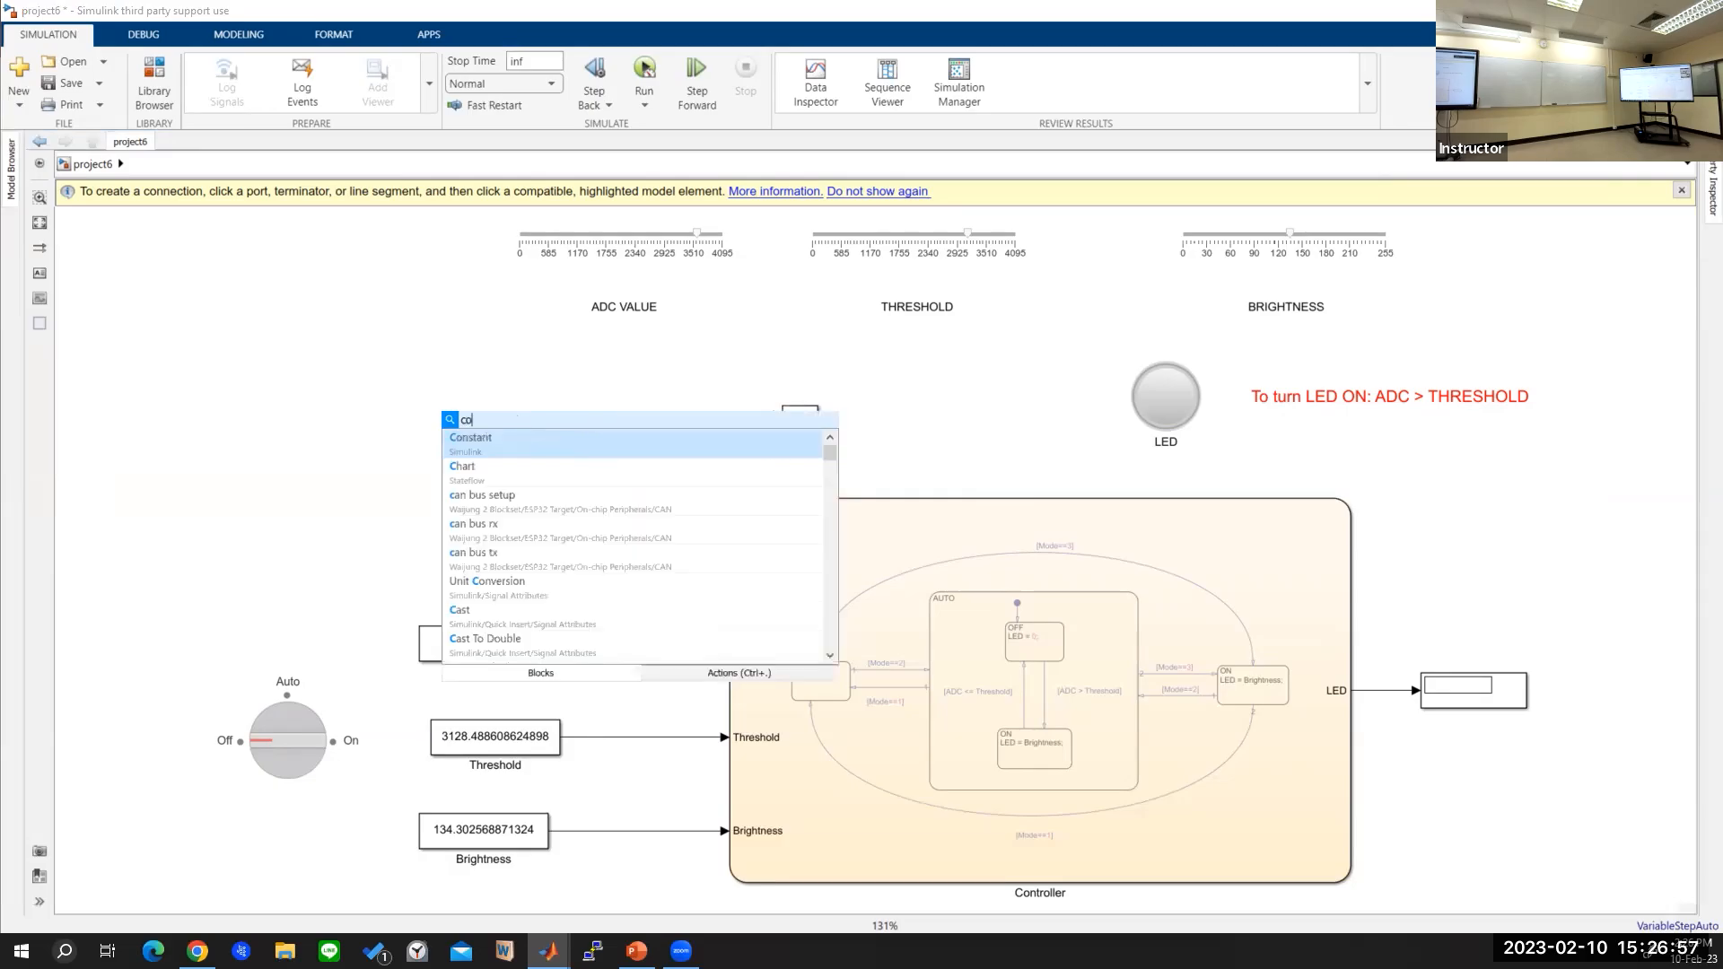
pyautogui.press('Return')
pyautogui.write('2')
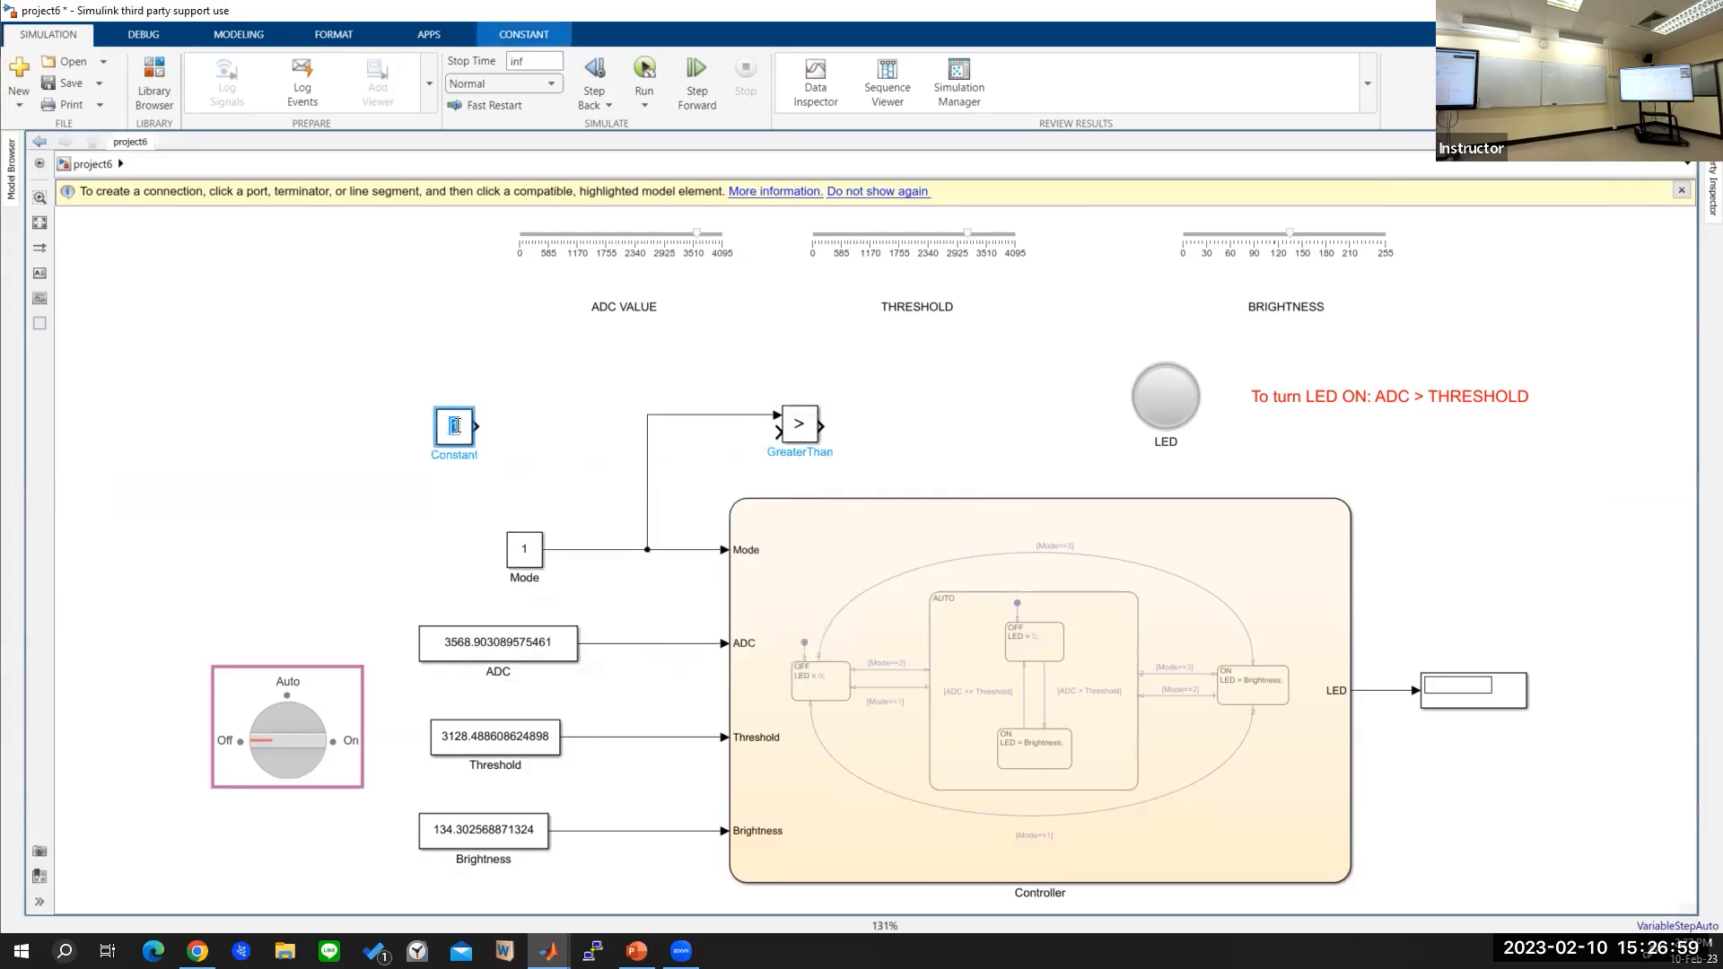
pyautogui.click(355, 448)
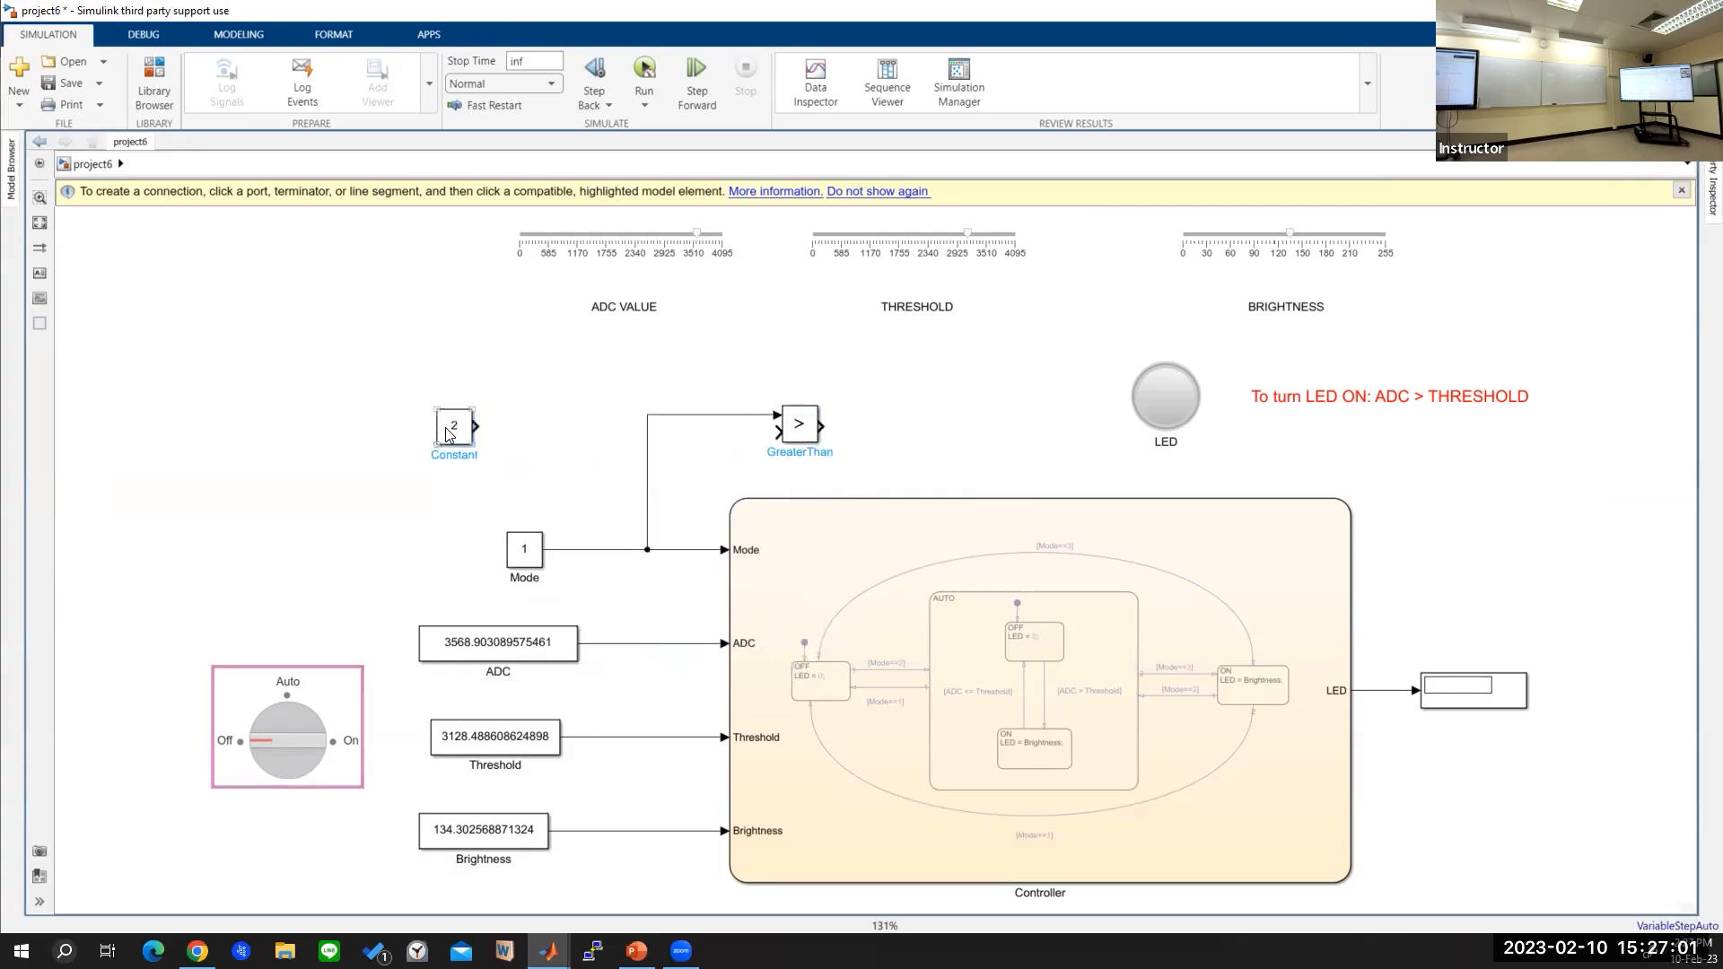
pyautogui.moveTo(453, 436)
pyautogui.mouseDown()
pyautogui.moveTo(719, 459)
pyautogui.moveTo(692, 377)
pyautogui.moveTo(701, 393)
pyautogui.mouseUp()
# Step: Delete the GreaterThan block above the Controller together with the 2 constant and the dangling Mode branch
pyautogui.click(810, 440)
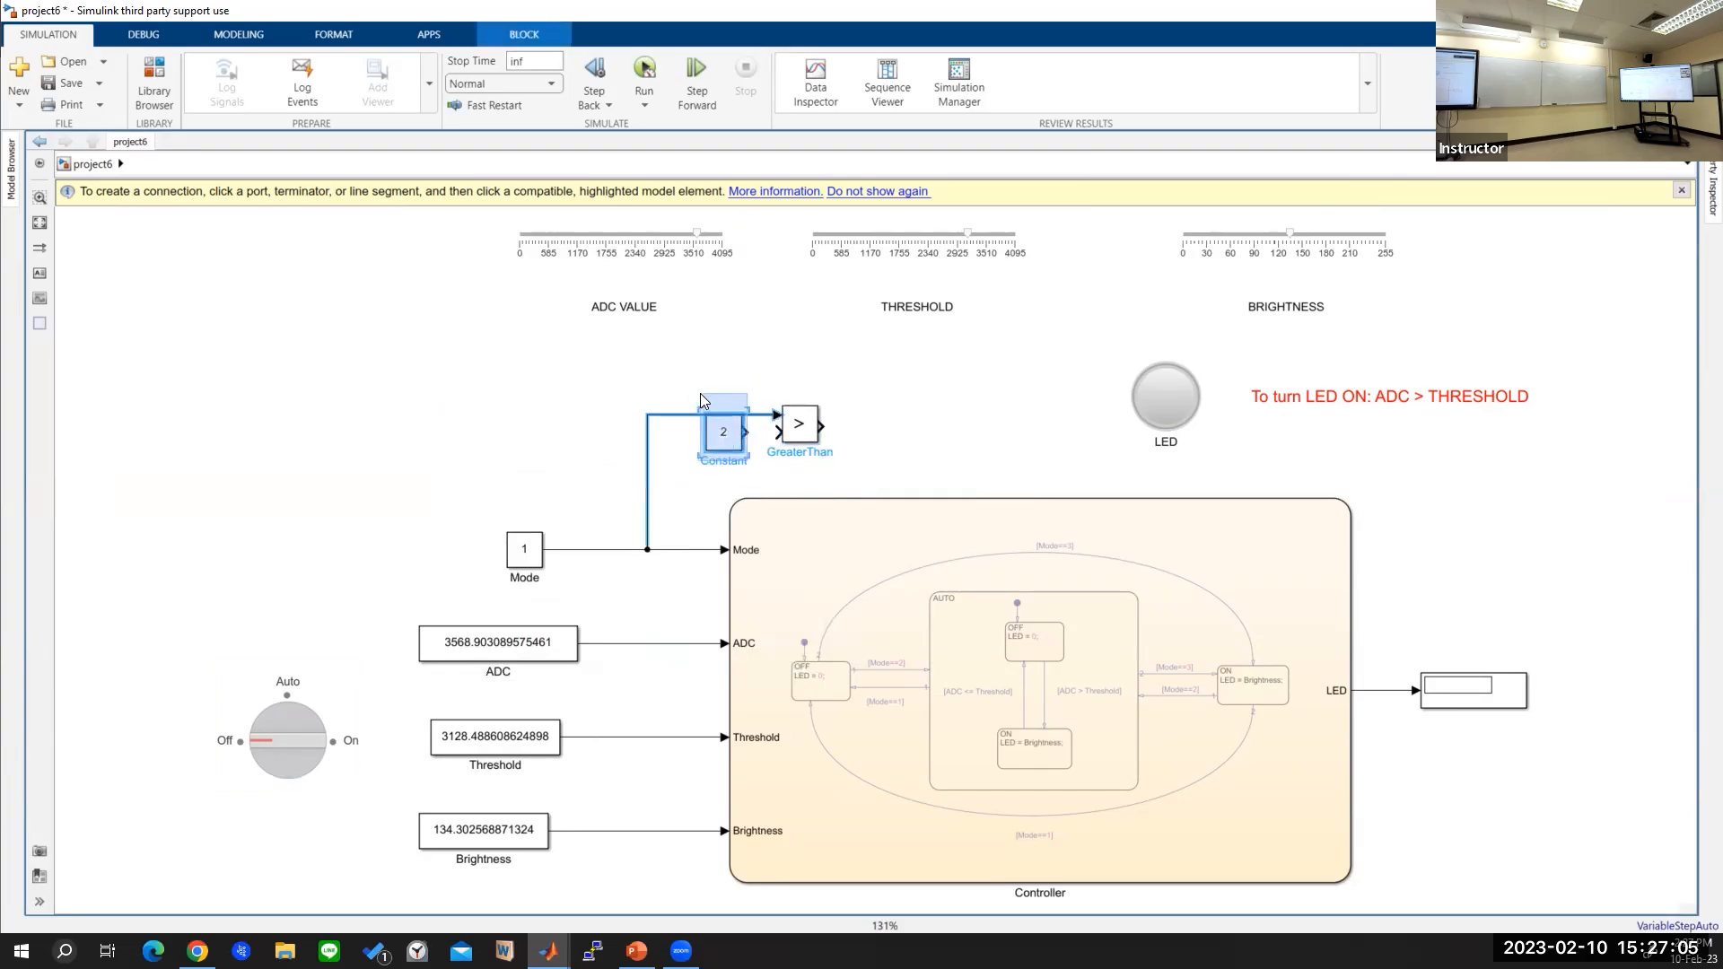
pyautogui.click(808, 423)
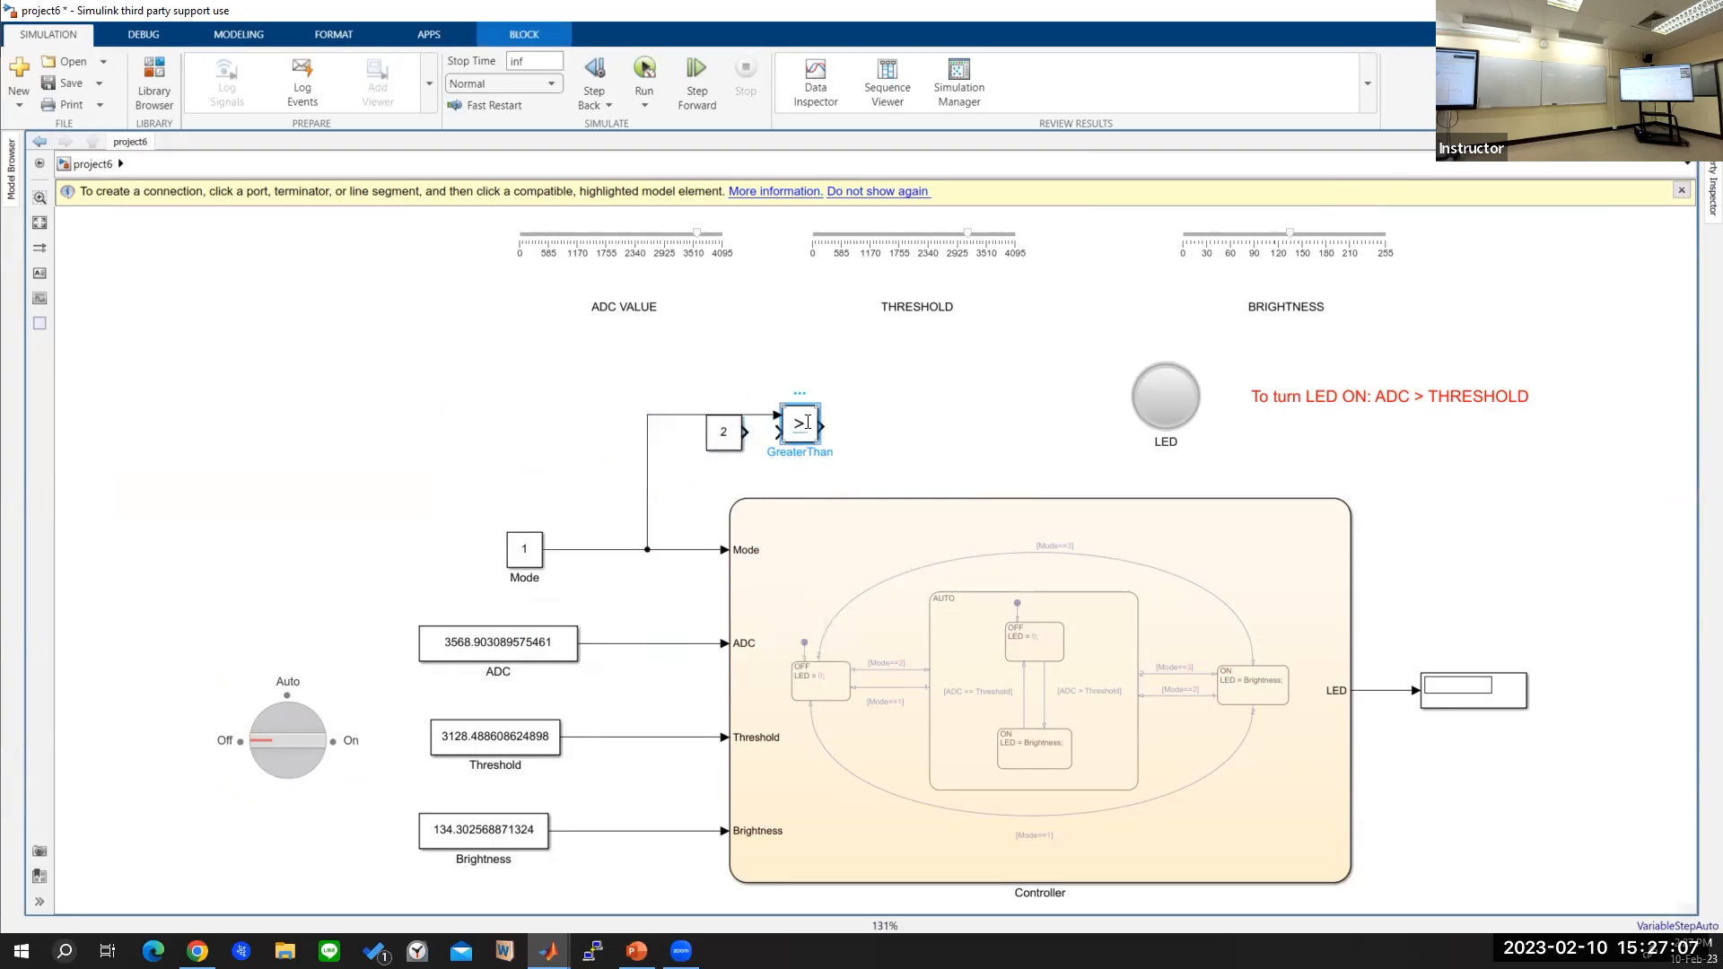
pyautogui.press('Delete')
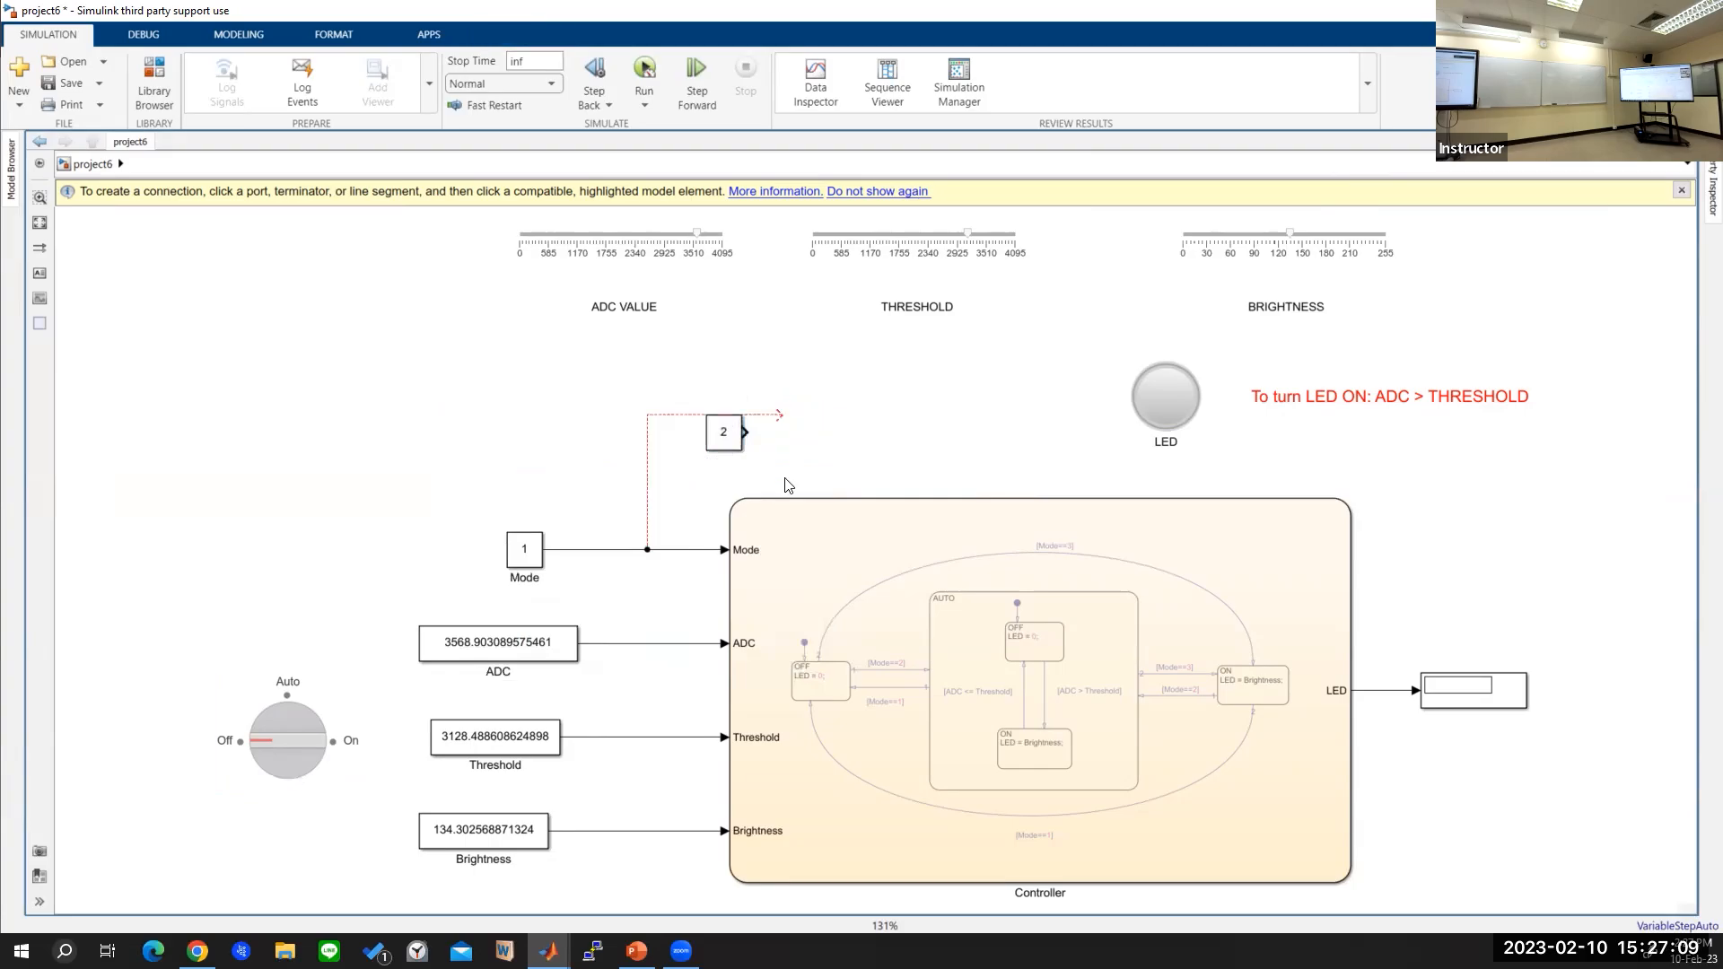
pyautogui.moveTo(785, 479); pyautogui.dragTo(700, 400)
pyautogui.press('Delete')
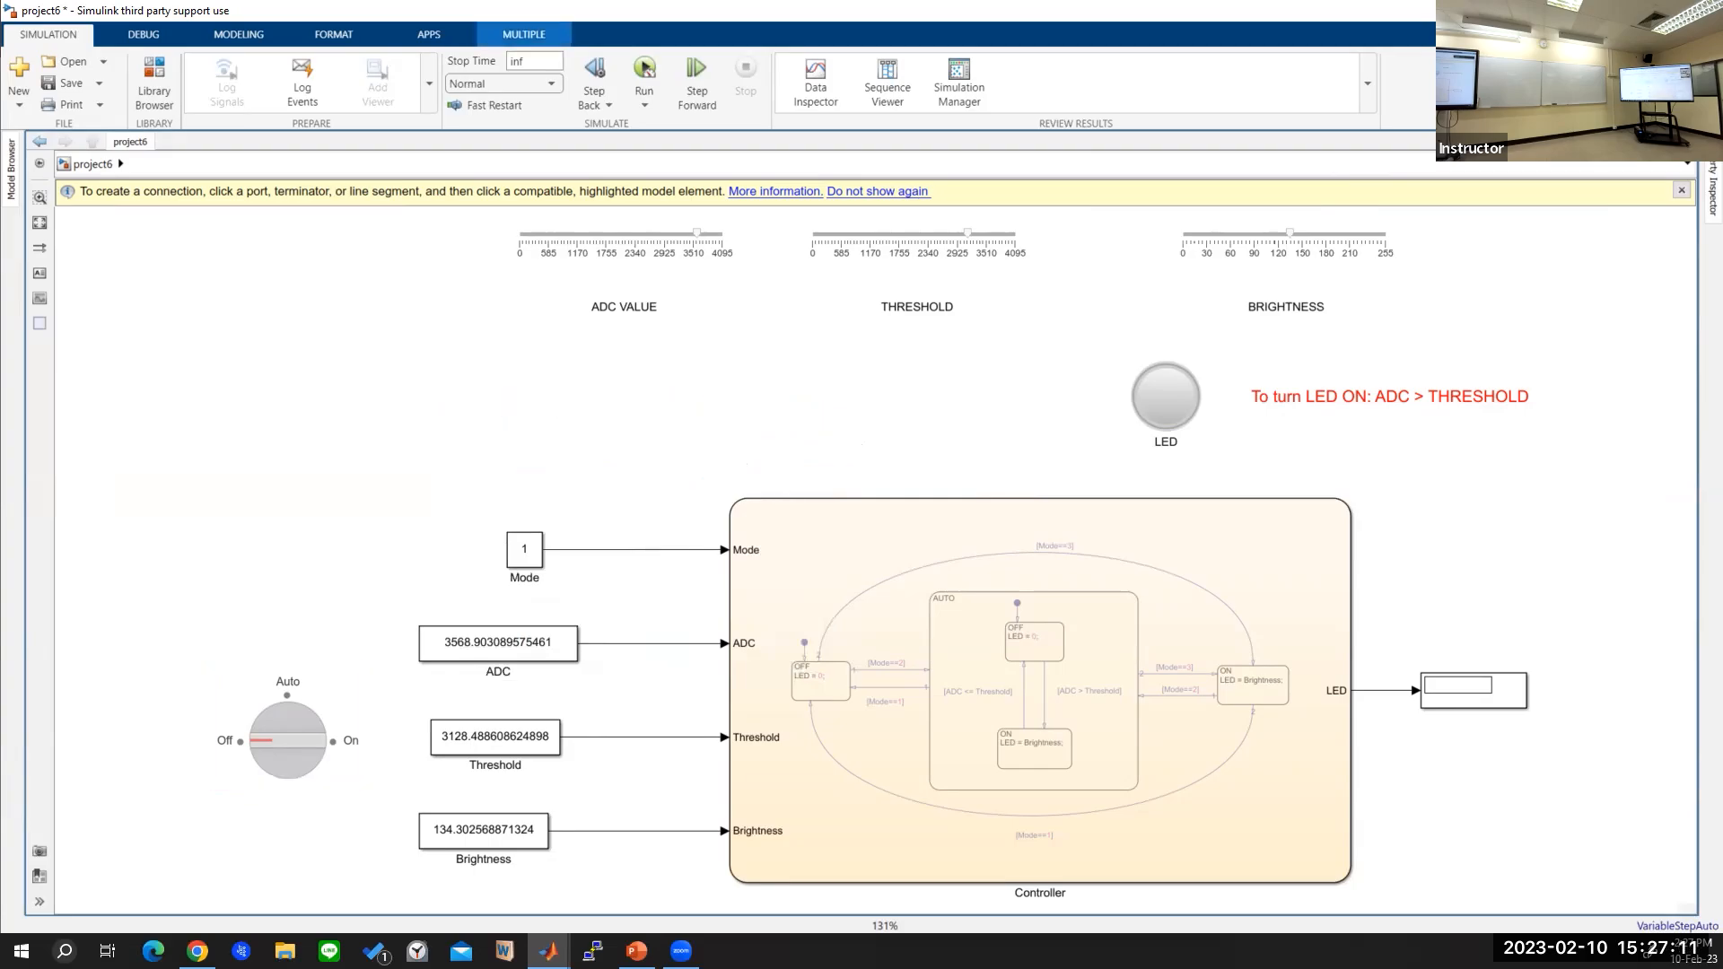
# Step: Insert an Equal block above the Controller and branch the Mode signal to its first input
pyautogui.doubleClick(848, 433)
pyautogui.write('equal')
pyautogui.press('Return')
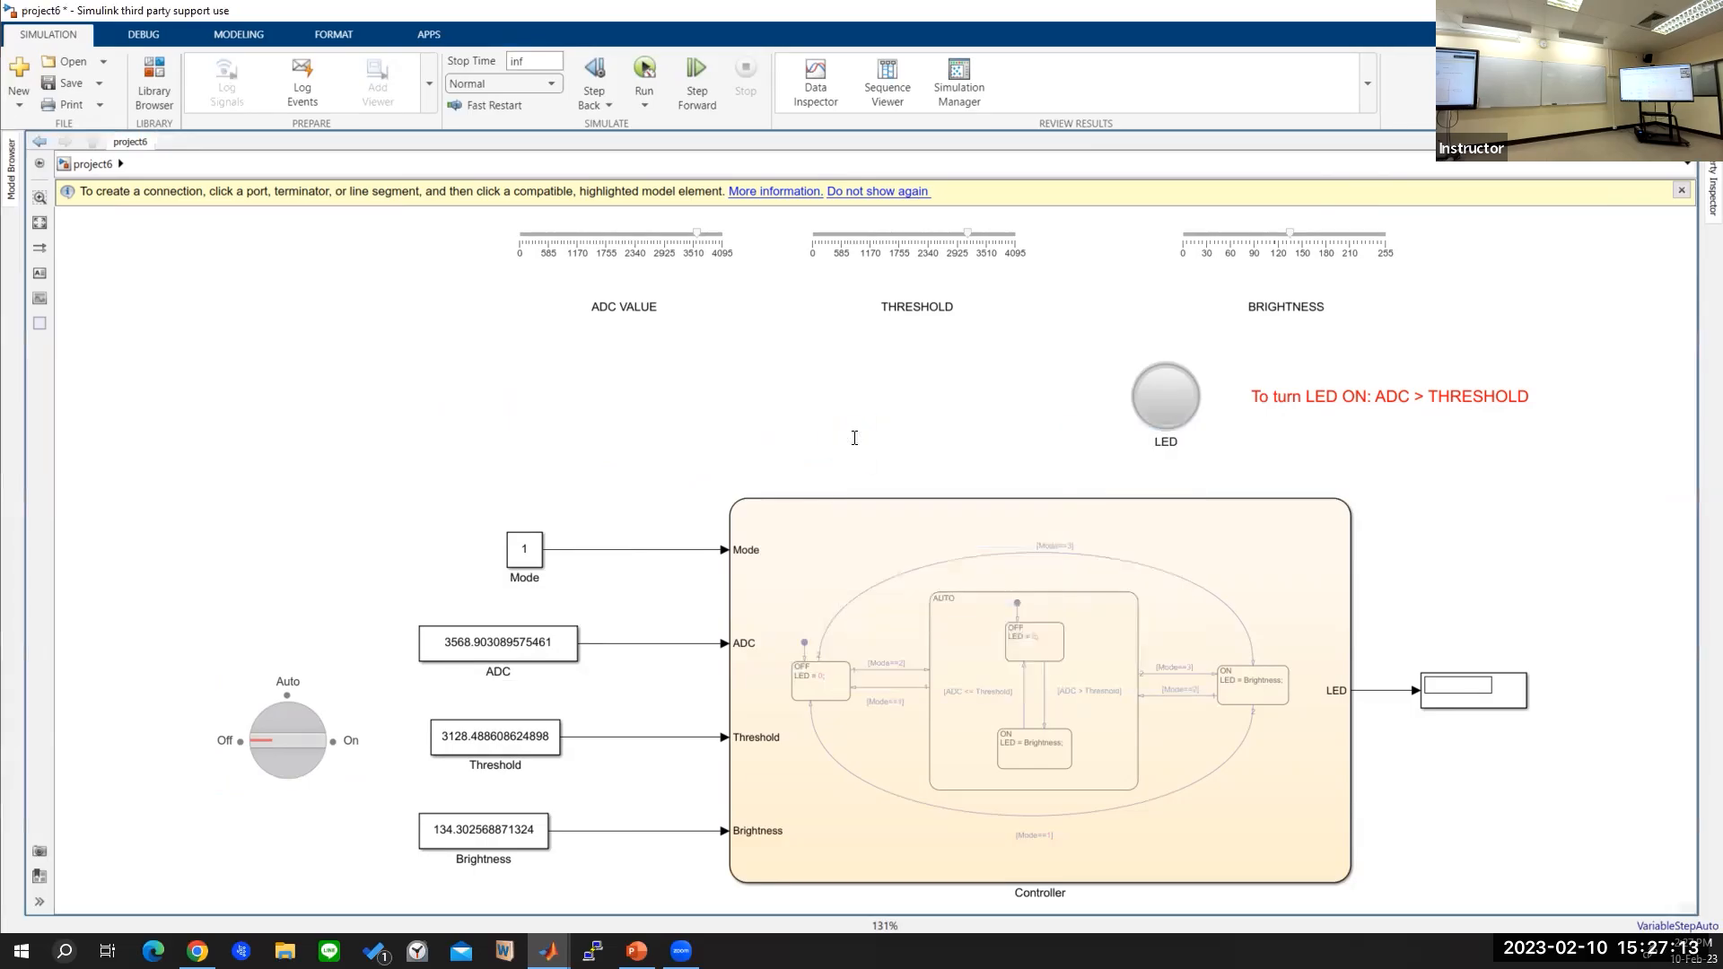
pyautogui.moveTo(819, 434); pyautogui.dragTo(785, 433)
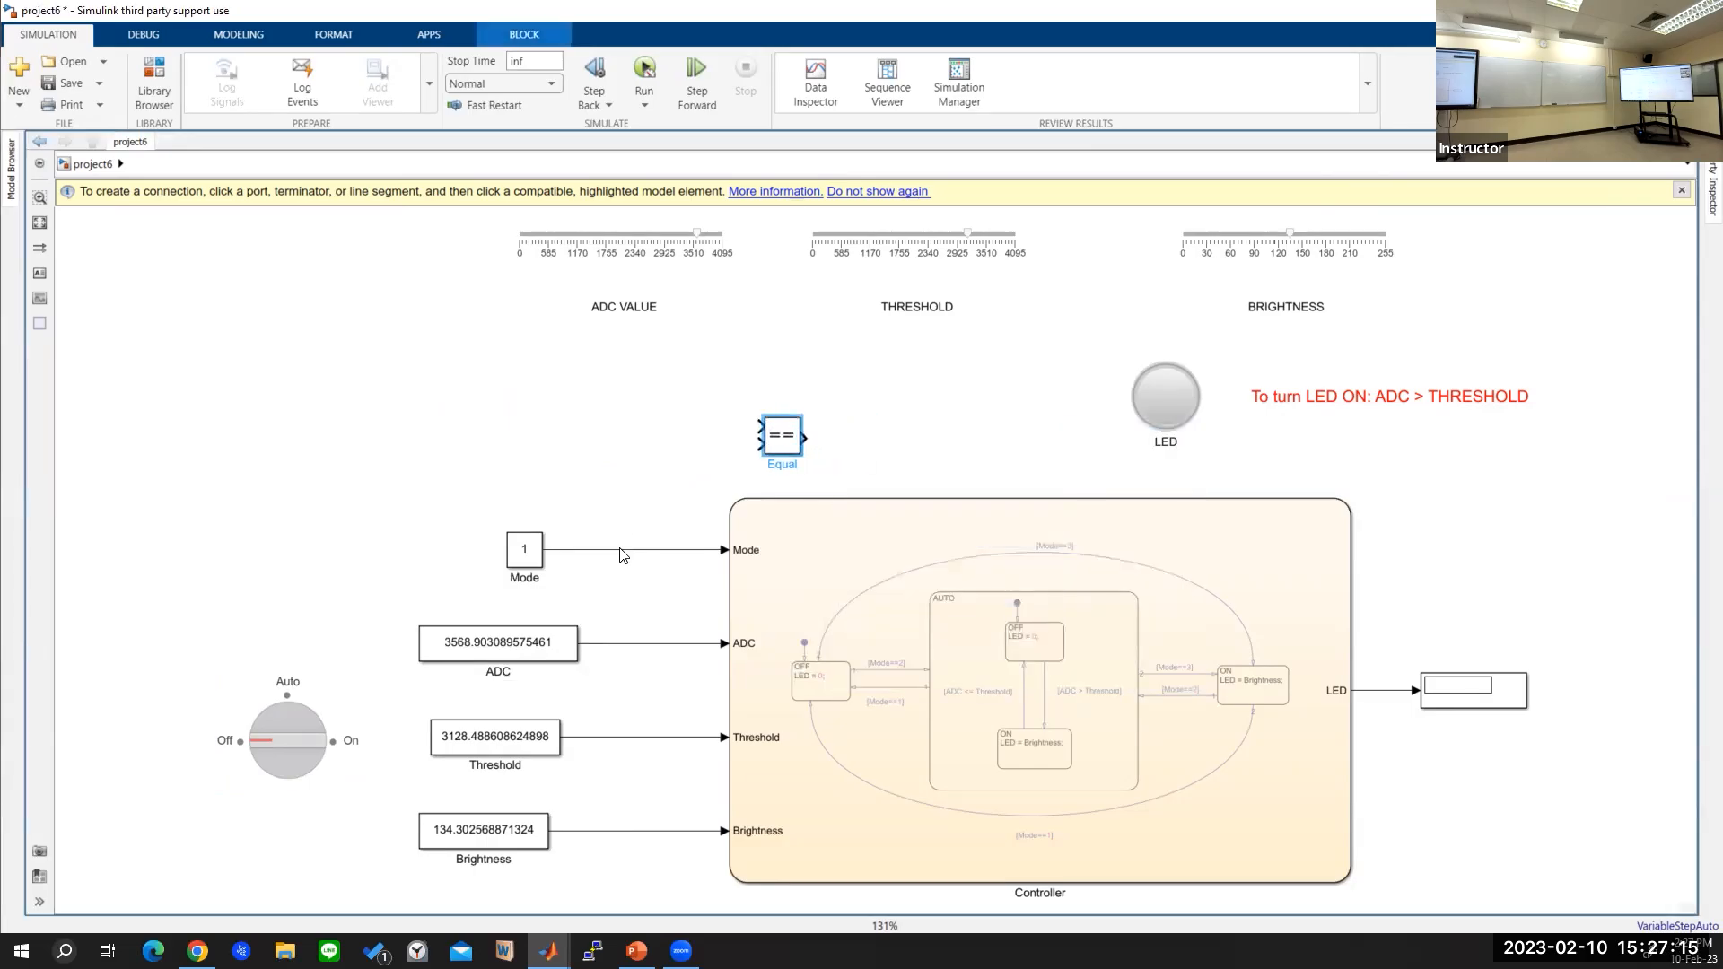
pyautogui.click(620, 549)
pyautogui.click(778, 429)
# Step: Insert a Constant block with value 3 and connect it to the Equal block's second input
pyautogui.doubleClick(677, 476)
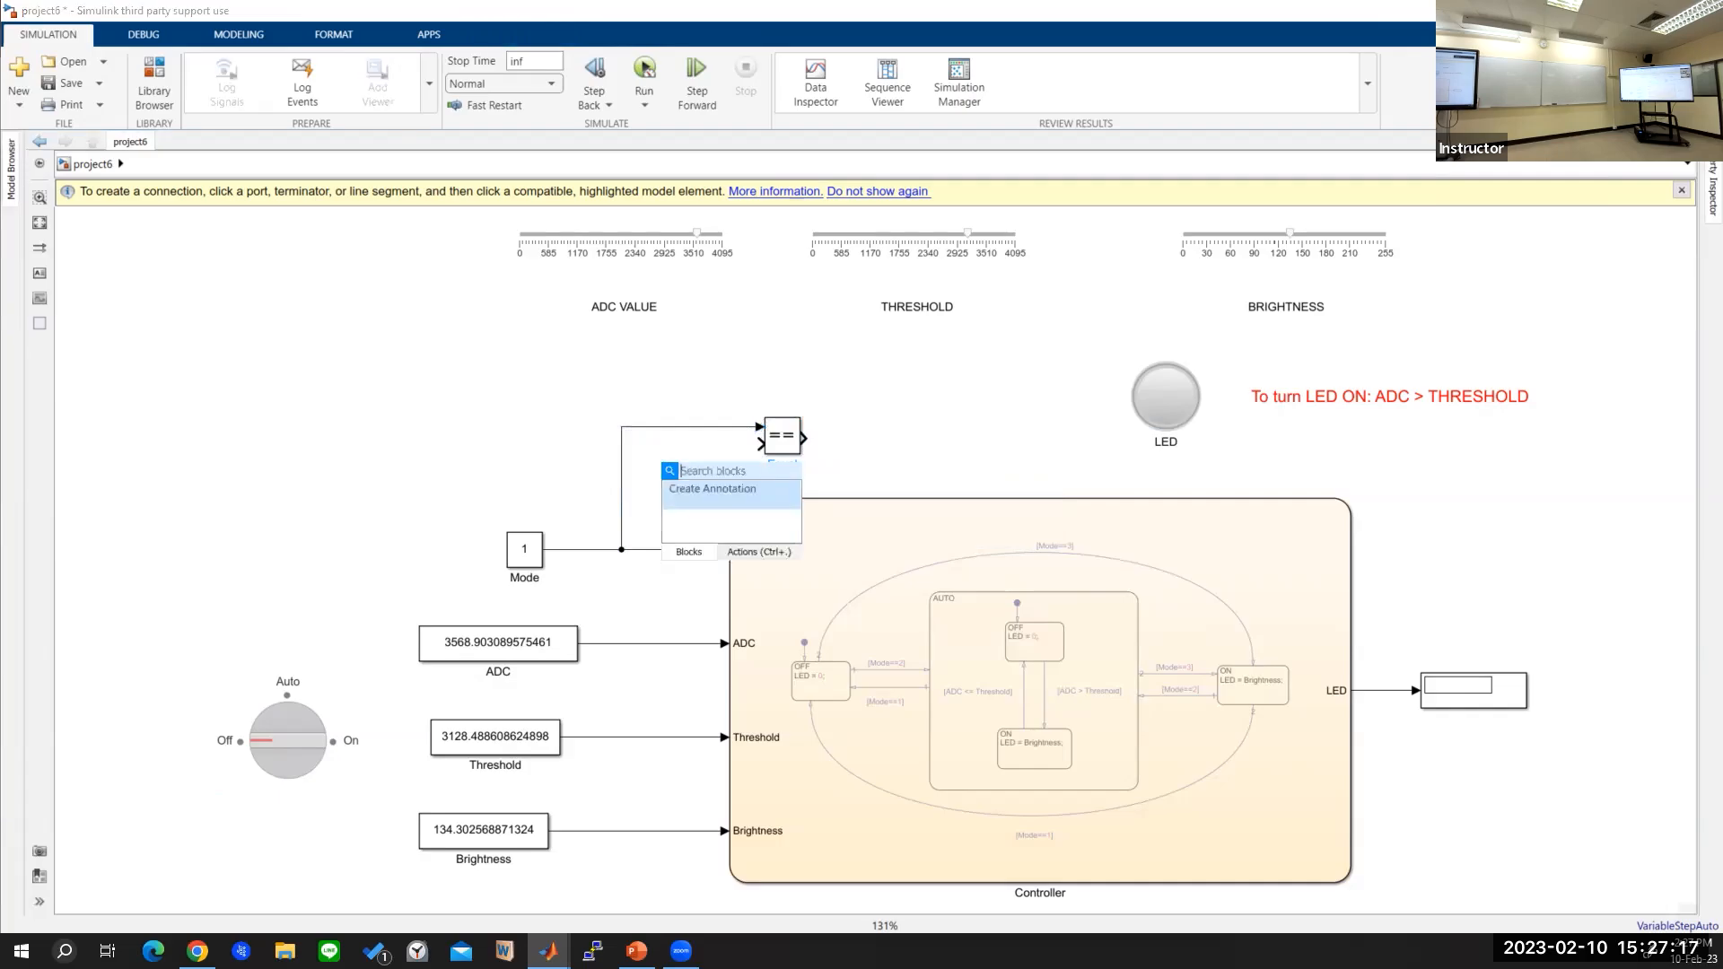
pyautogui.write('cons')
pyautogui.press('Return')
pyautogui.write('3')
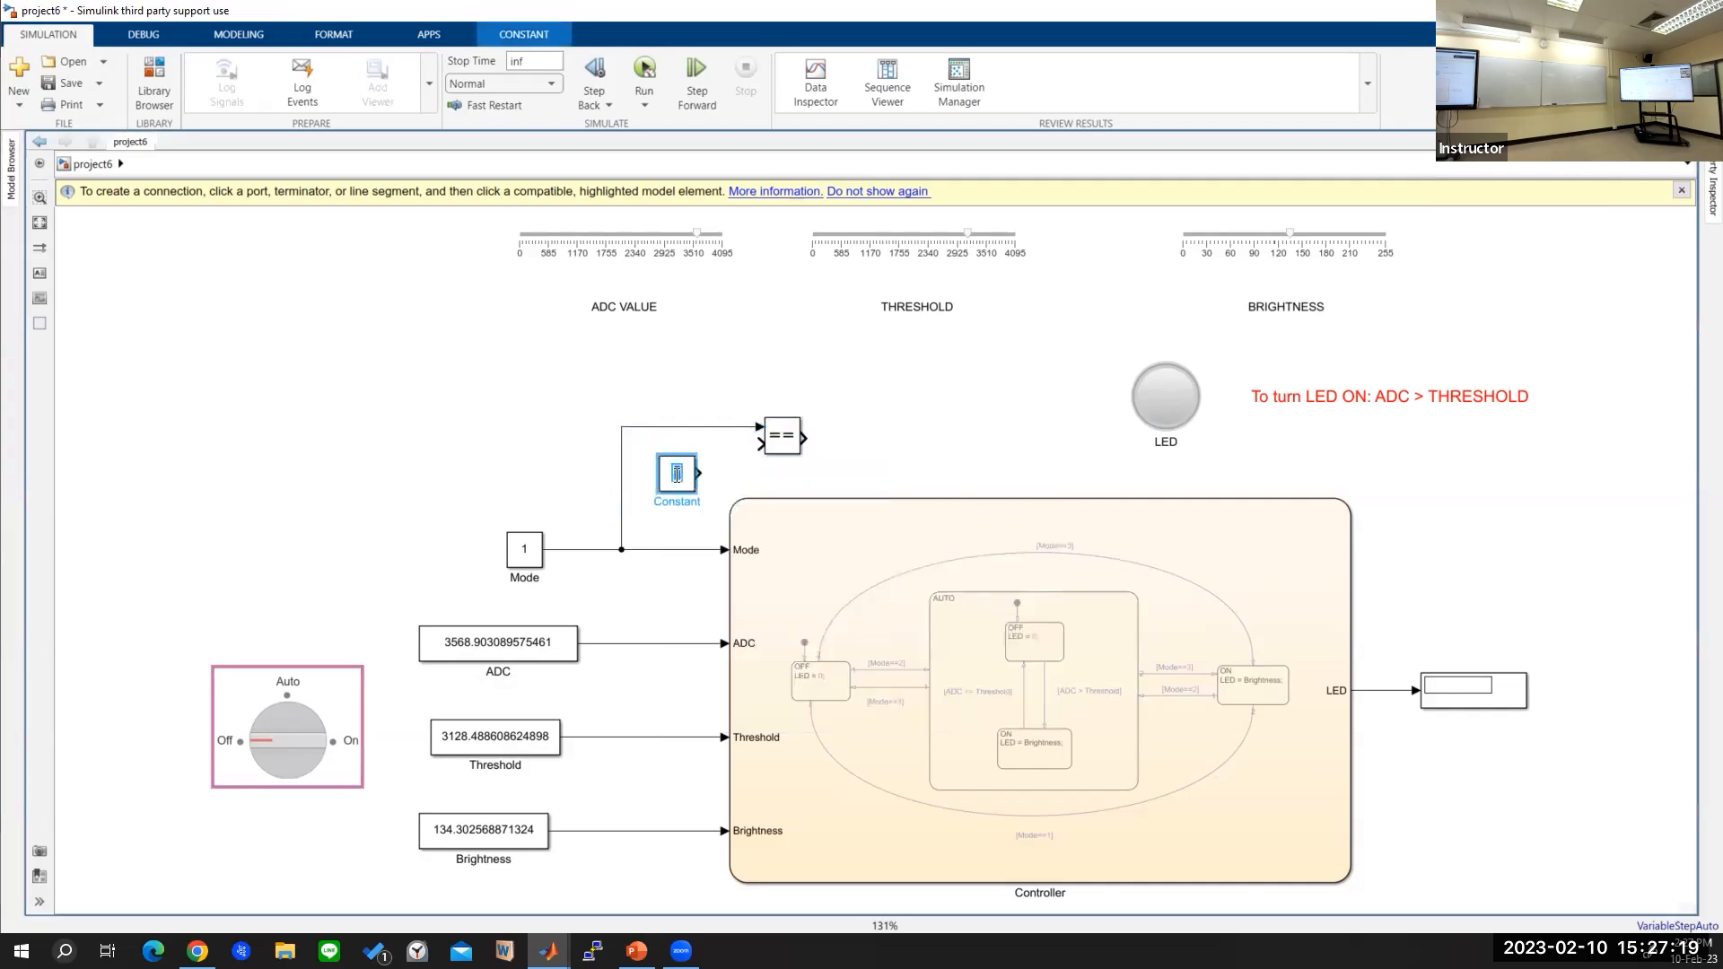
pyautogui.press('Return')
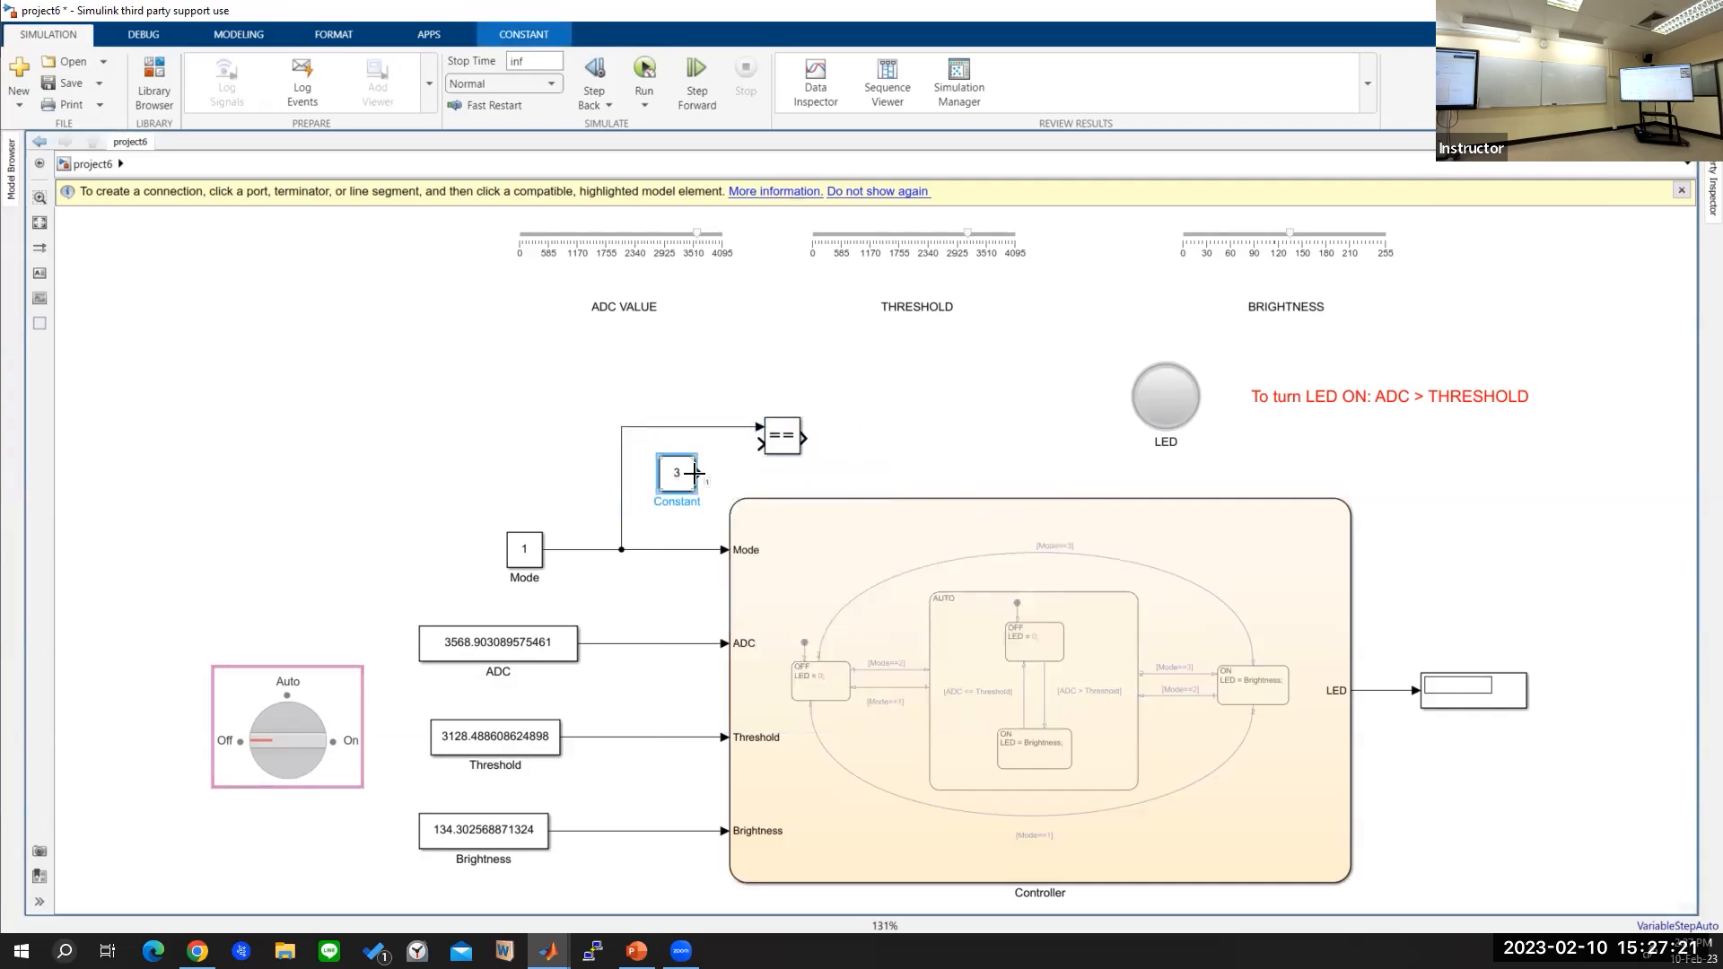
pyautogui.moveTo(699, 473); pyautogui.dragTo(761, 443)
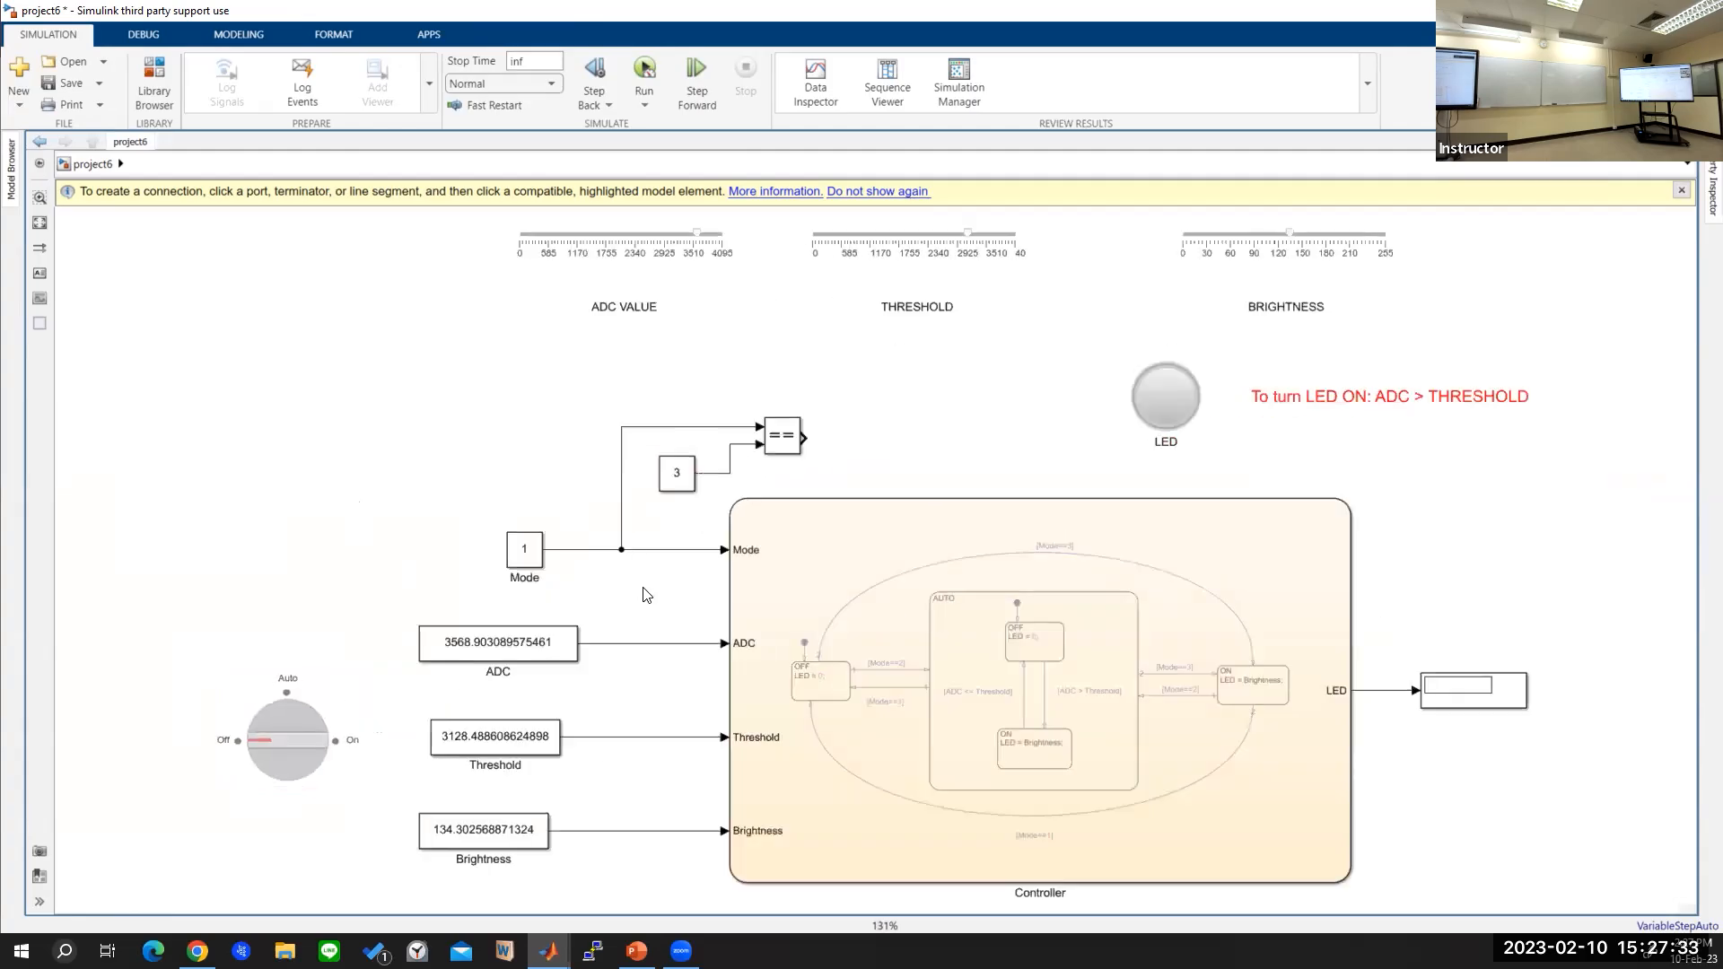
# Step: Move the Mode branch closer to the Equal block and shift the input constants and rotary switch farther from the Controller to make room
pyautogui.moveTo(626, 518); pyautogui.dragTo(645, 519)
pyautogui.click(694, 475)
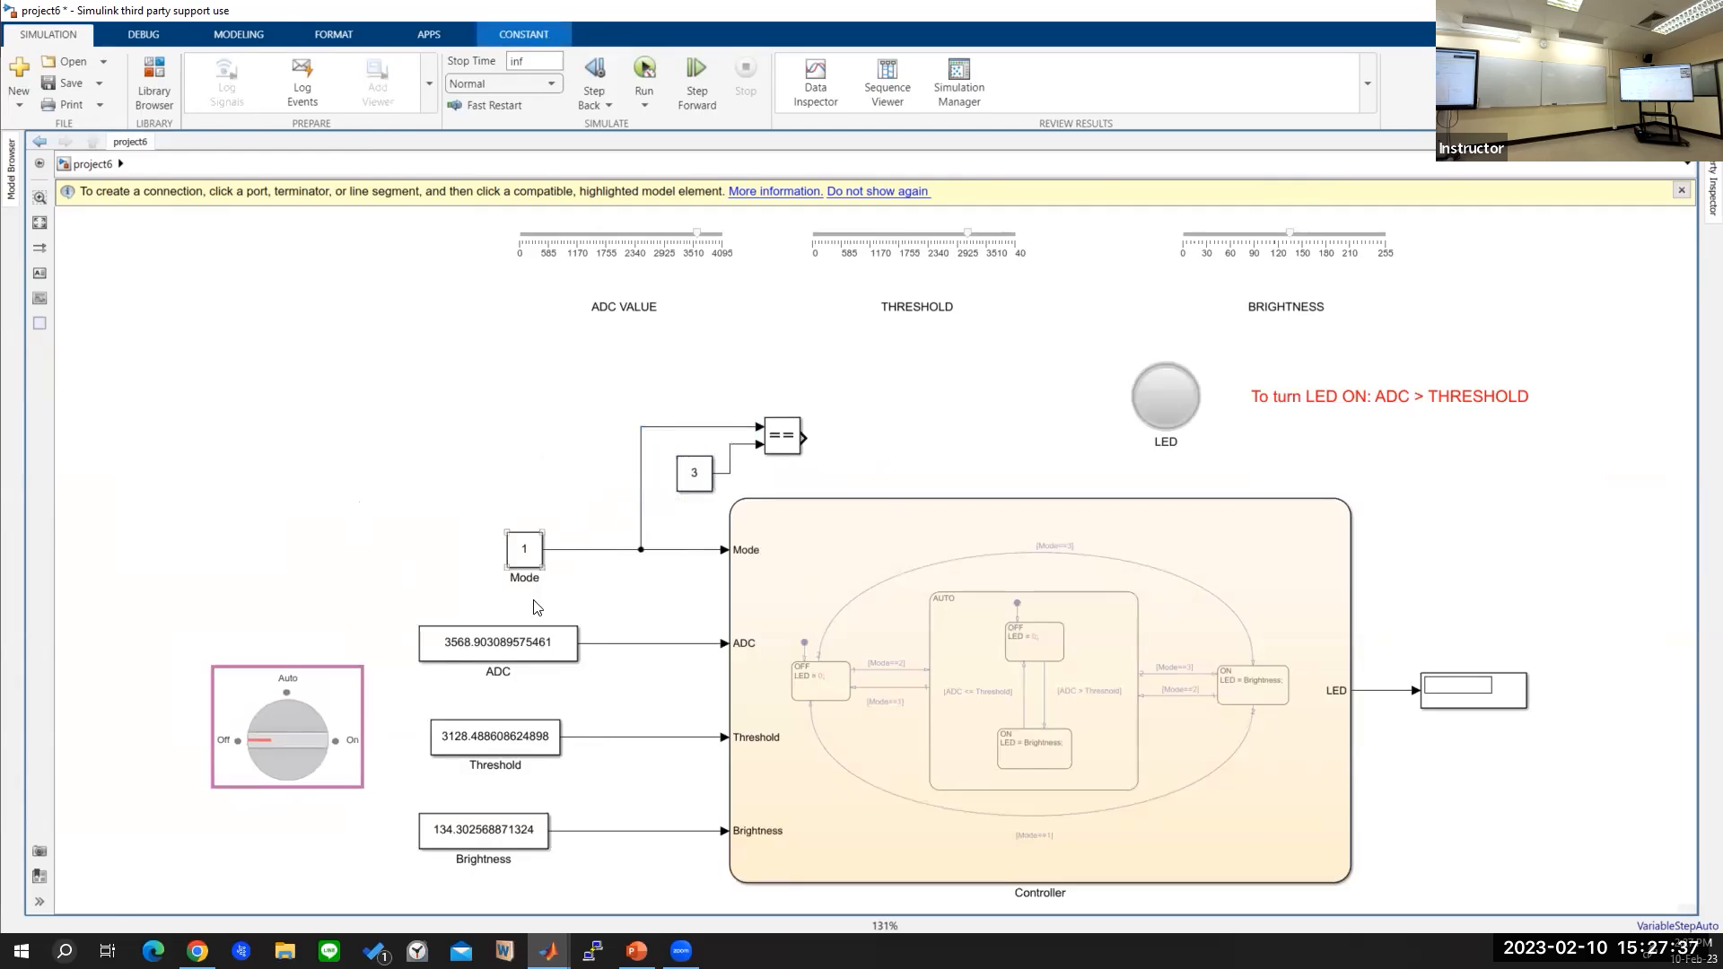
pyautogui.moveTo(538, 639); pyautogui.dragTo(503, 637)
pyautogui.moveTo(478, 747); pyautogui.dragTo(432, 747)
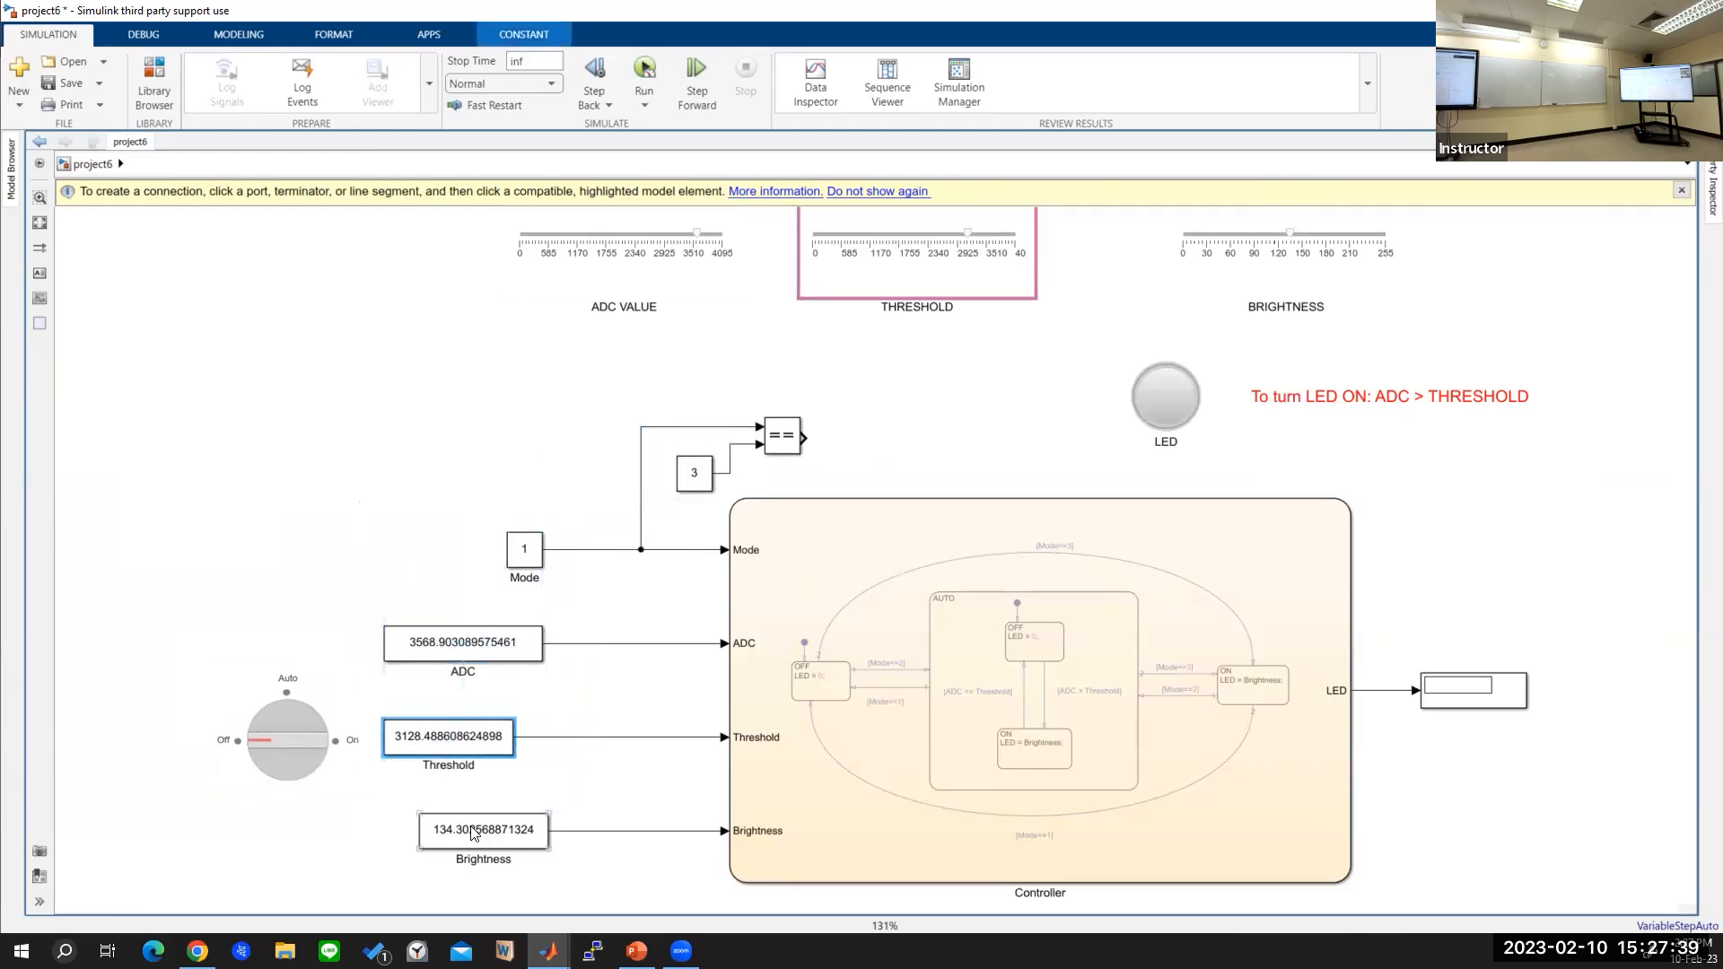
pyautogui.moveTo(476, 832); pyautogui.dragTo(440, 833)
pyautogui.moveTo(270, 741); pyautogui.dragTo(214, 701)
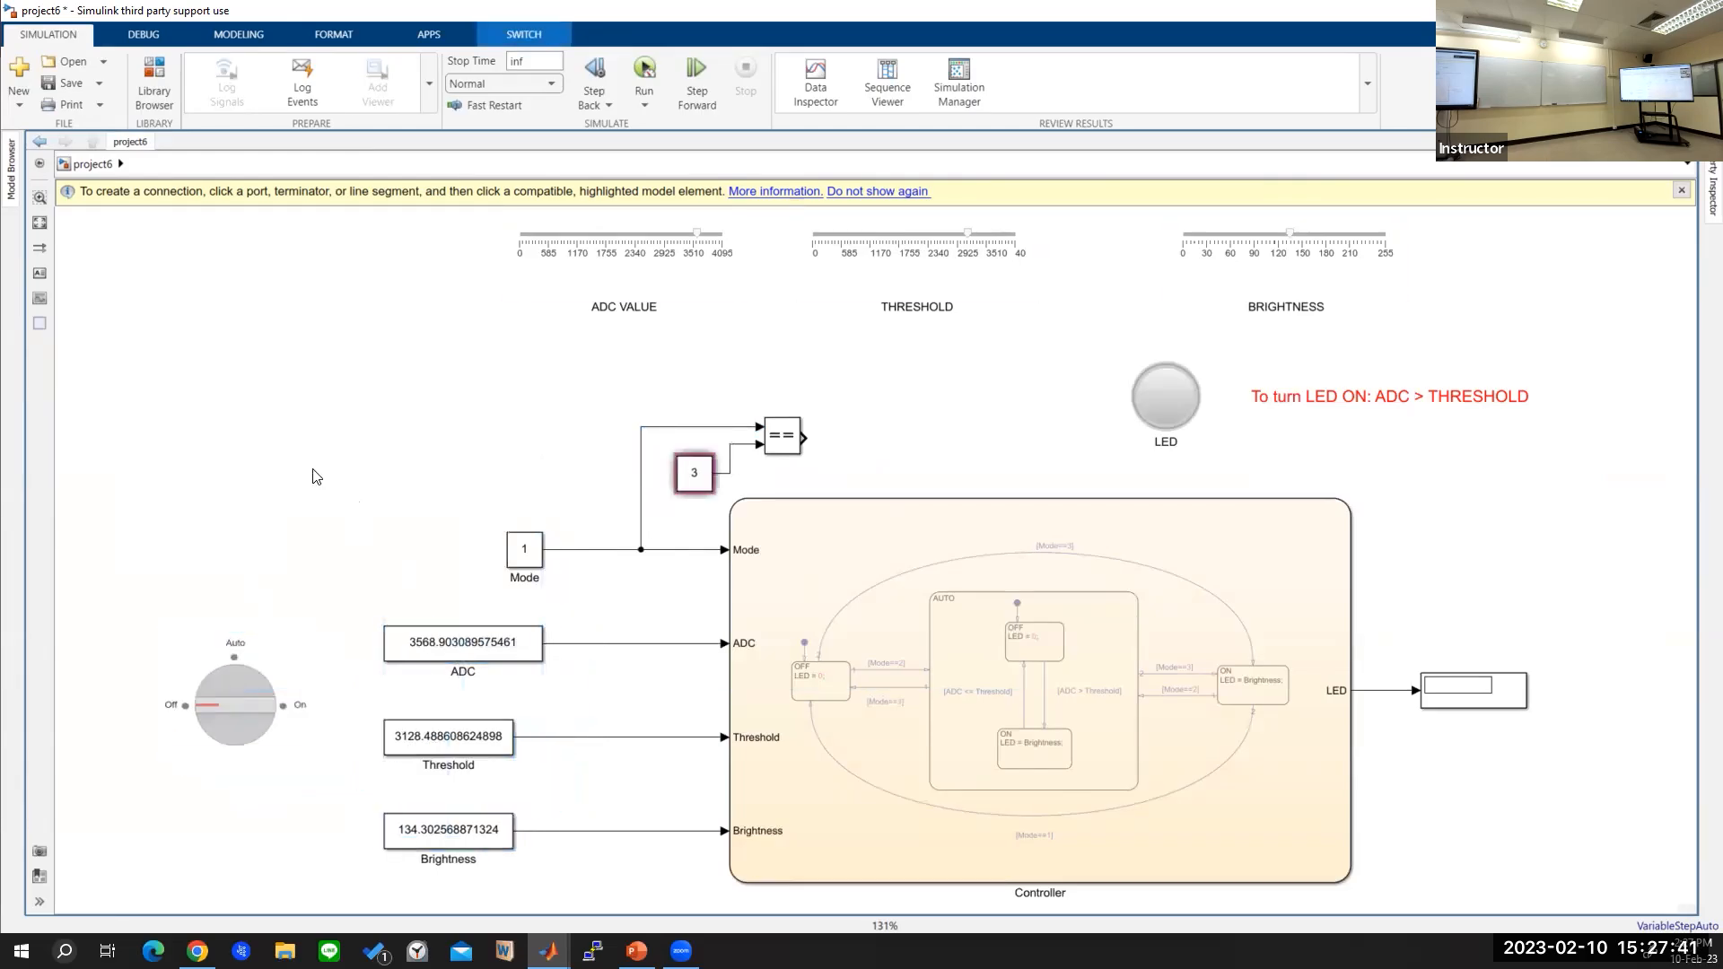
pyautogui.click(532, 554)
pyautogui.moveTo(531, 556); pyautogui.dragTo(452, 559)
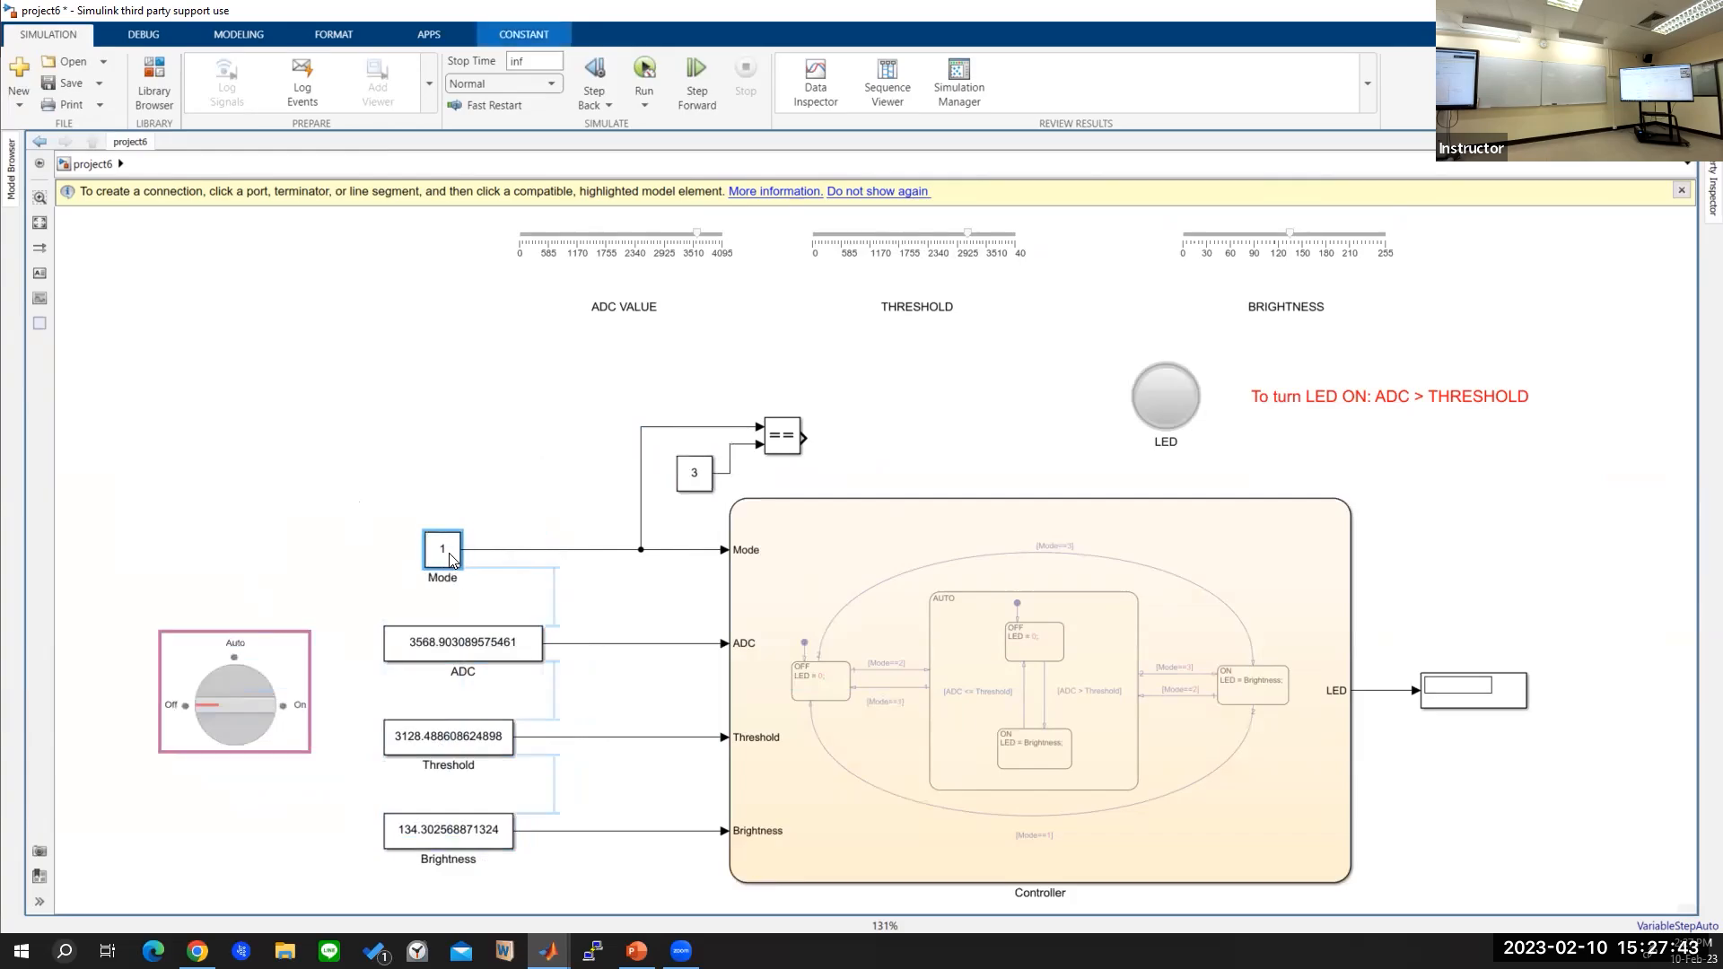
pyautogui.click(400, 470)
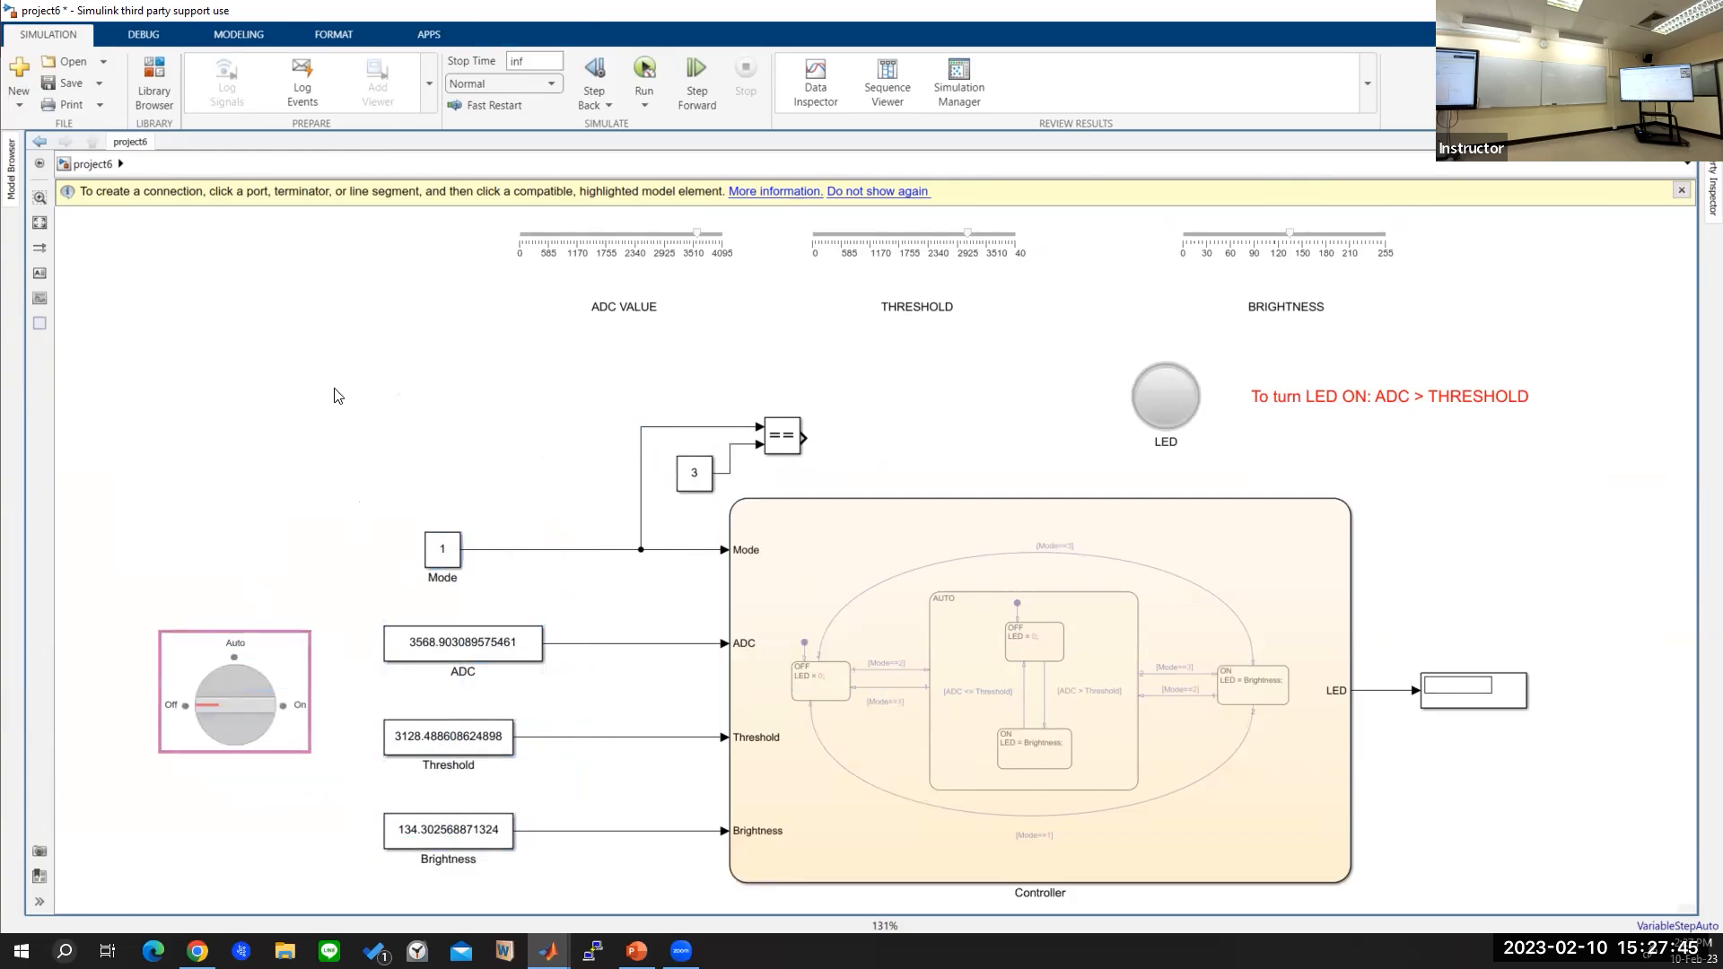
# Step: Insert a GreaterThan block and place it below the ADC VALUE slider
pyautogui.doubleClick(232, 386)
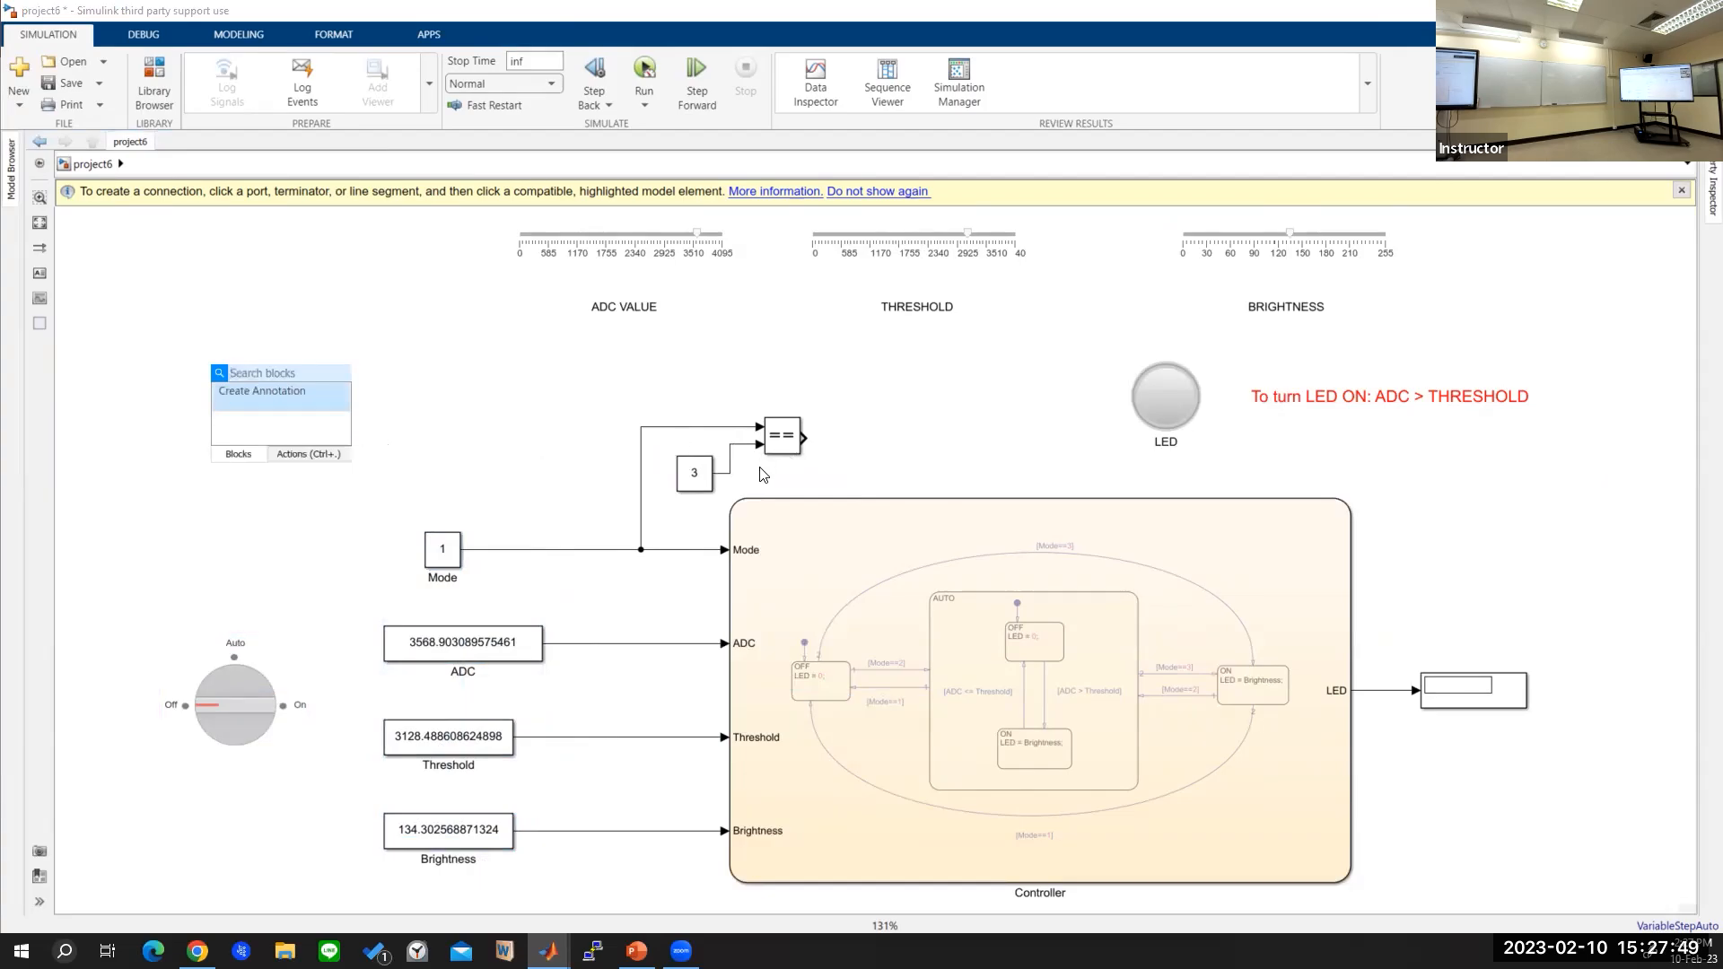
pyautogui.click(484, 432)
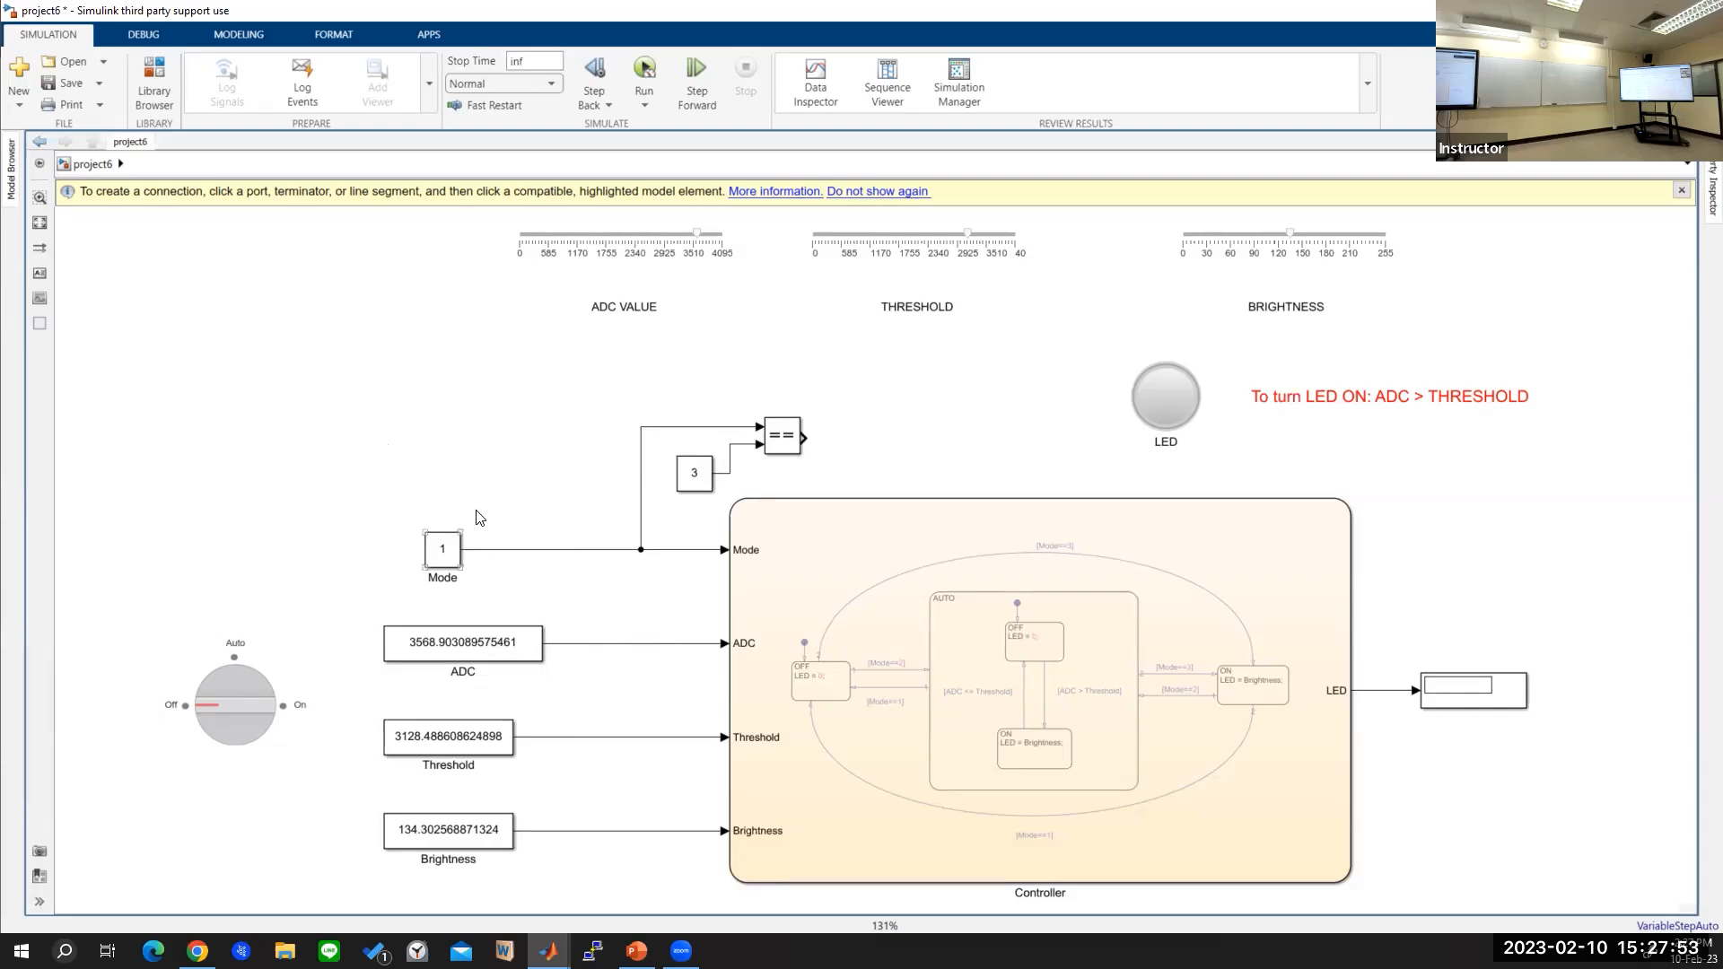
pyautogui.doubleClick(449, 422)
pyautogui.write('>')
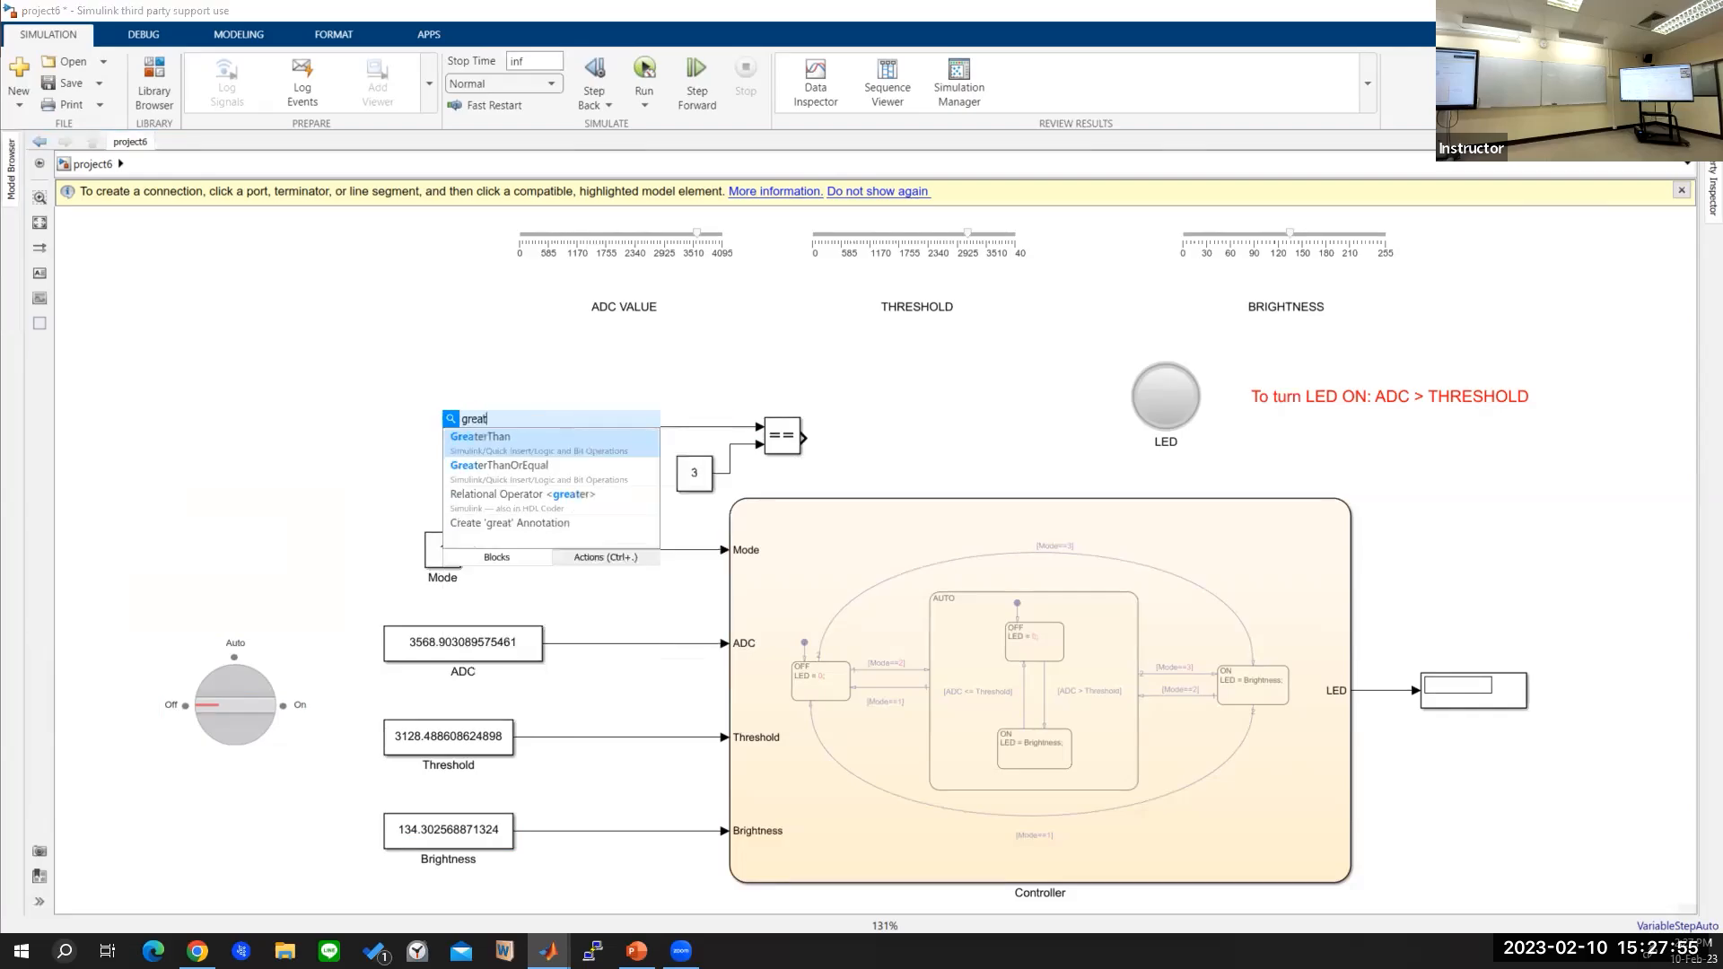
pyautogui.press('Return')
pyautogui.moveTo(467, 427); pyautogui.dragTo(636, 371)
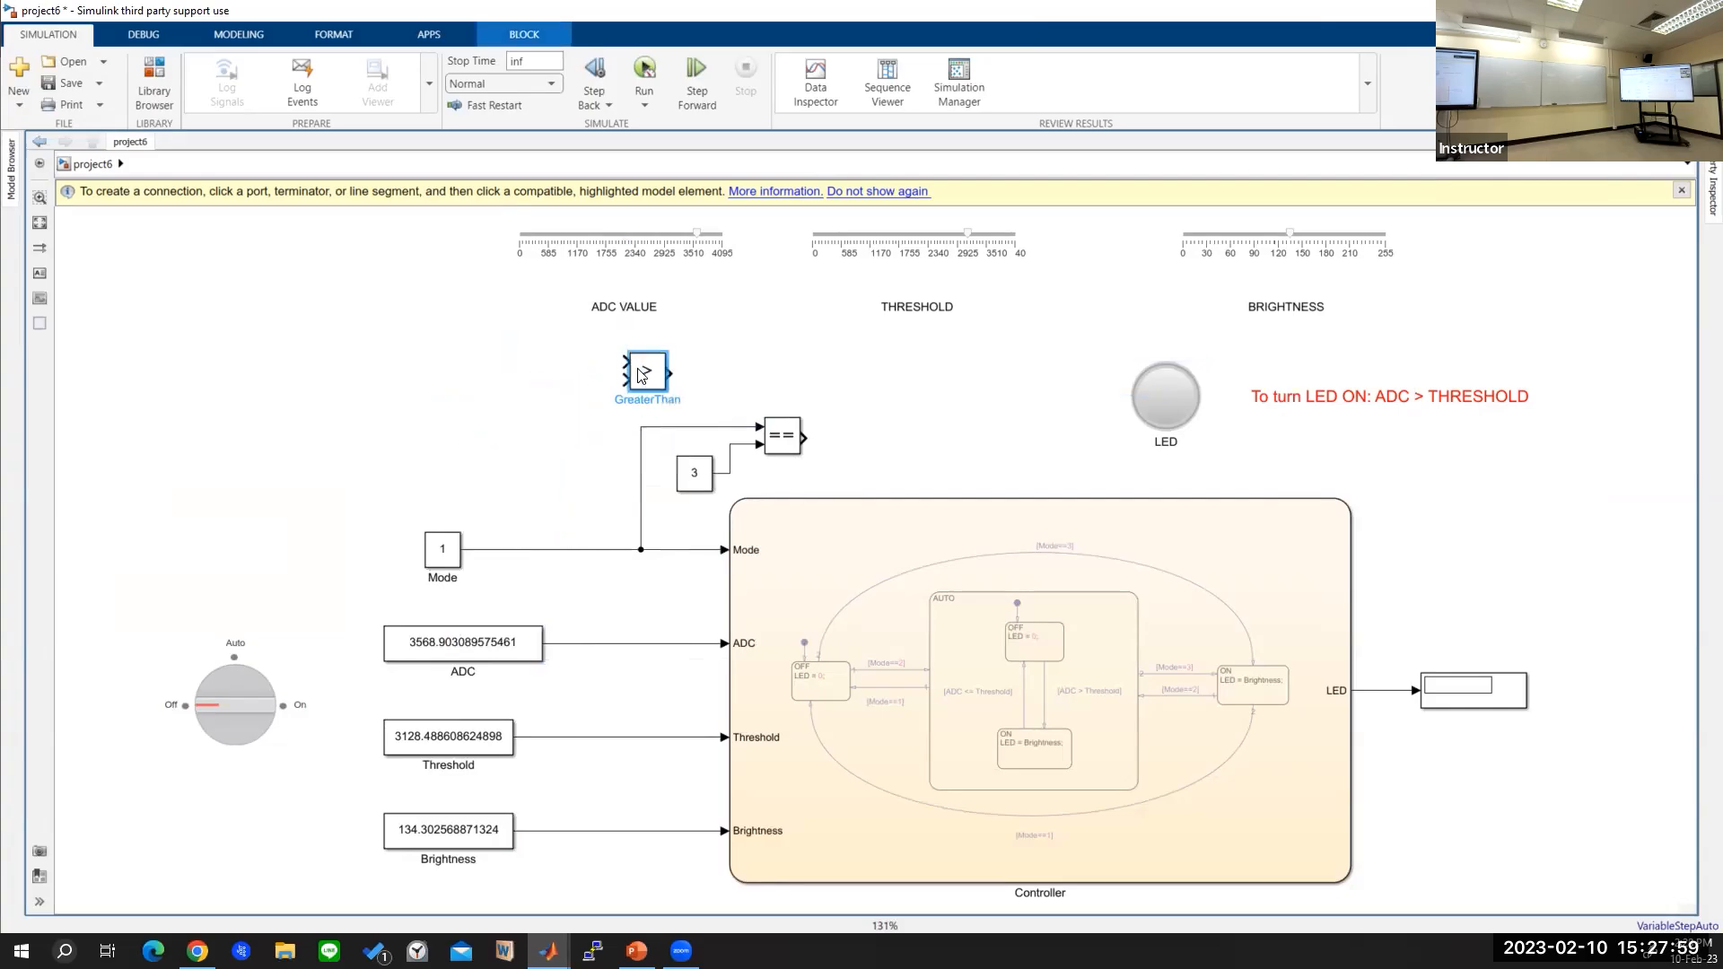
# Step: Branch the ADC and Threshold signals to the GreaterThan inputs, and shift the Equal block with its 3 constant to the right
pyautogui.moveTo(574, 643)
pyautogui.mouseDown()
pyautogui.moveTo(579, 350)
pyautogui.moveTo(628, 362)
pyautogui.mouseUp()
pyautogui.moveTo(593, 737)
pyautogui.mouseDown()
pyautogui.moveTo(596, 374)
pyautogui.moveTo(628, 379)
pyautogui.mouseUp()
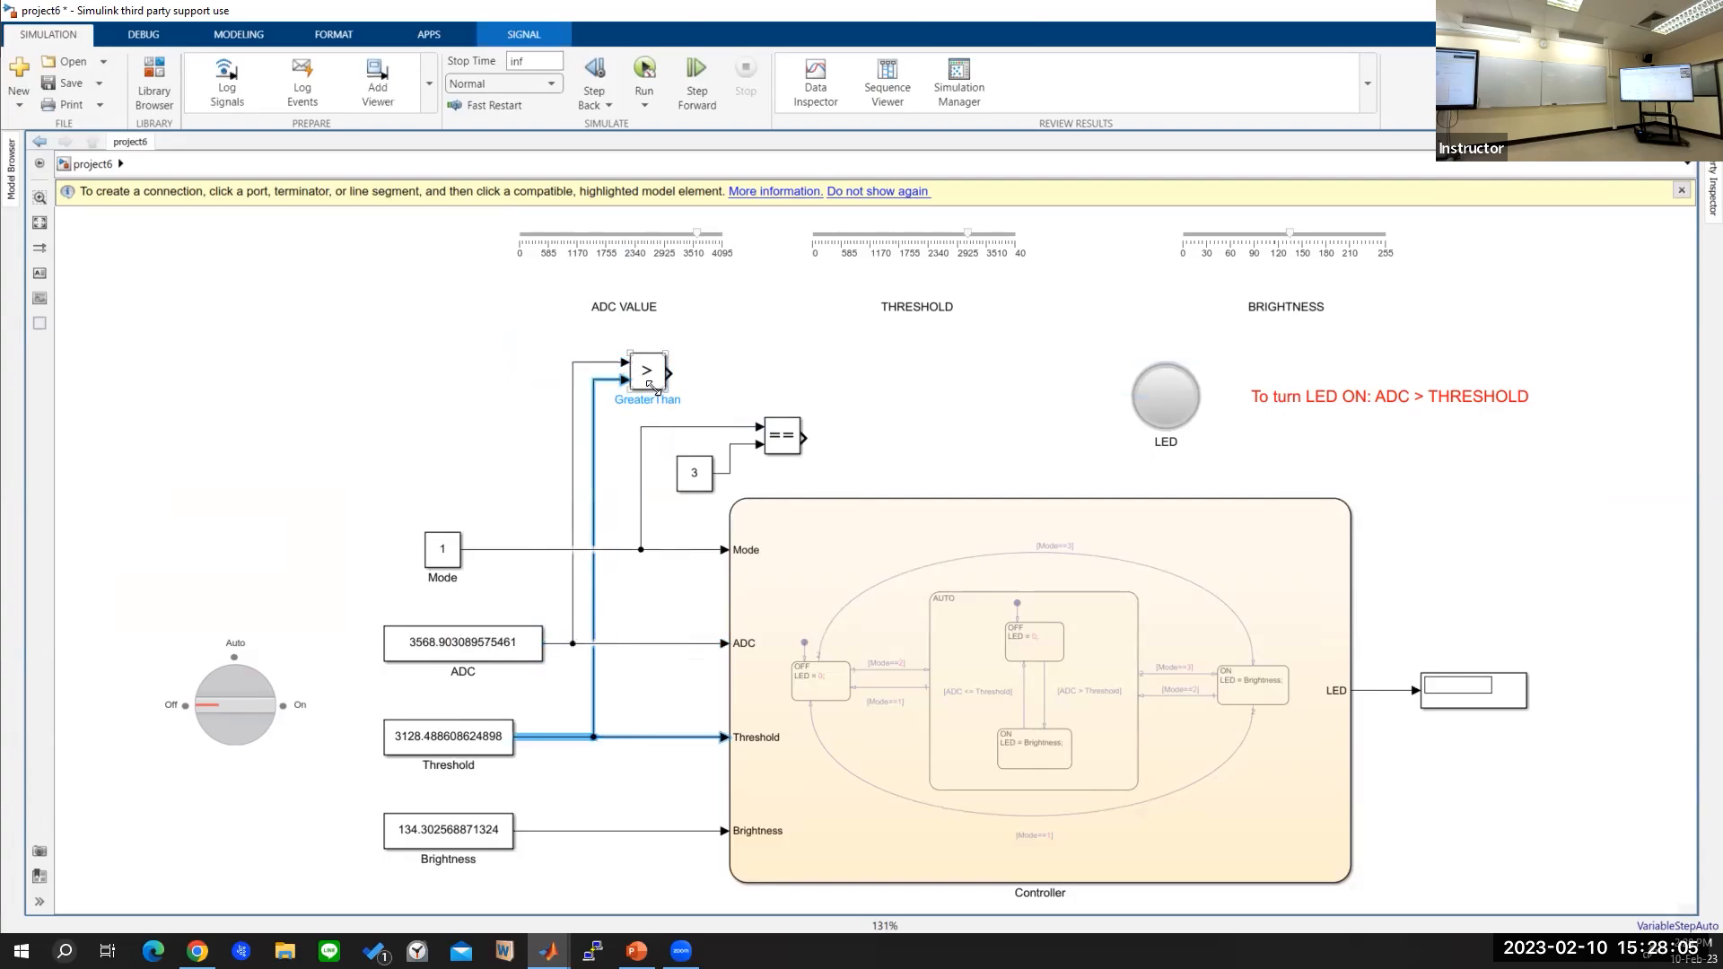
pyautogui.moveTo(671, 412)
pyautogui.mouseDown()
pyautogui.moveTo(819, 469)
pyautogui.moveTo(846, 436)
pyautogui.mouseUp()
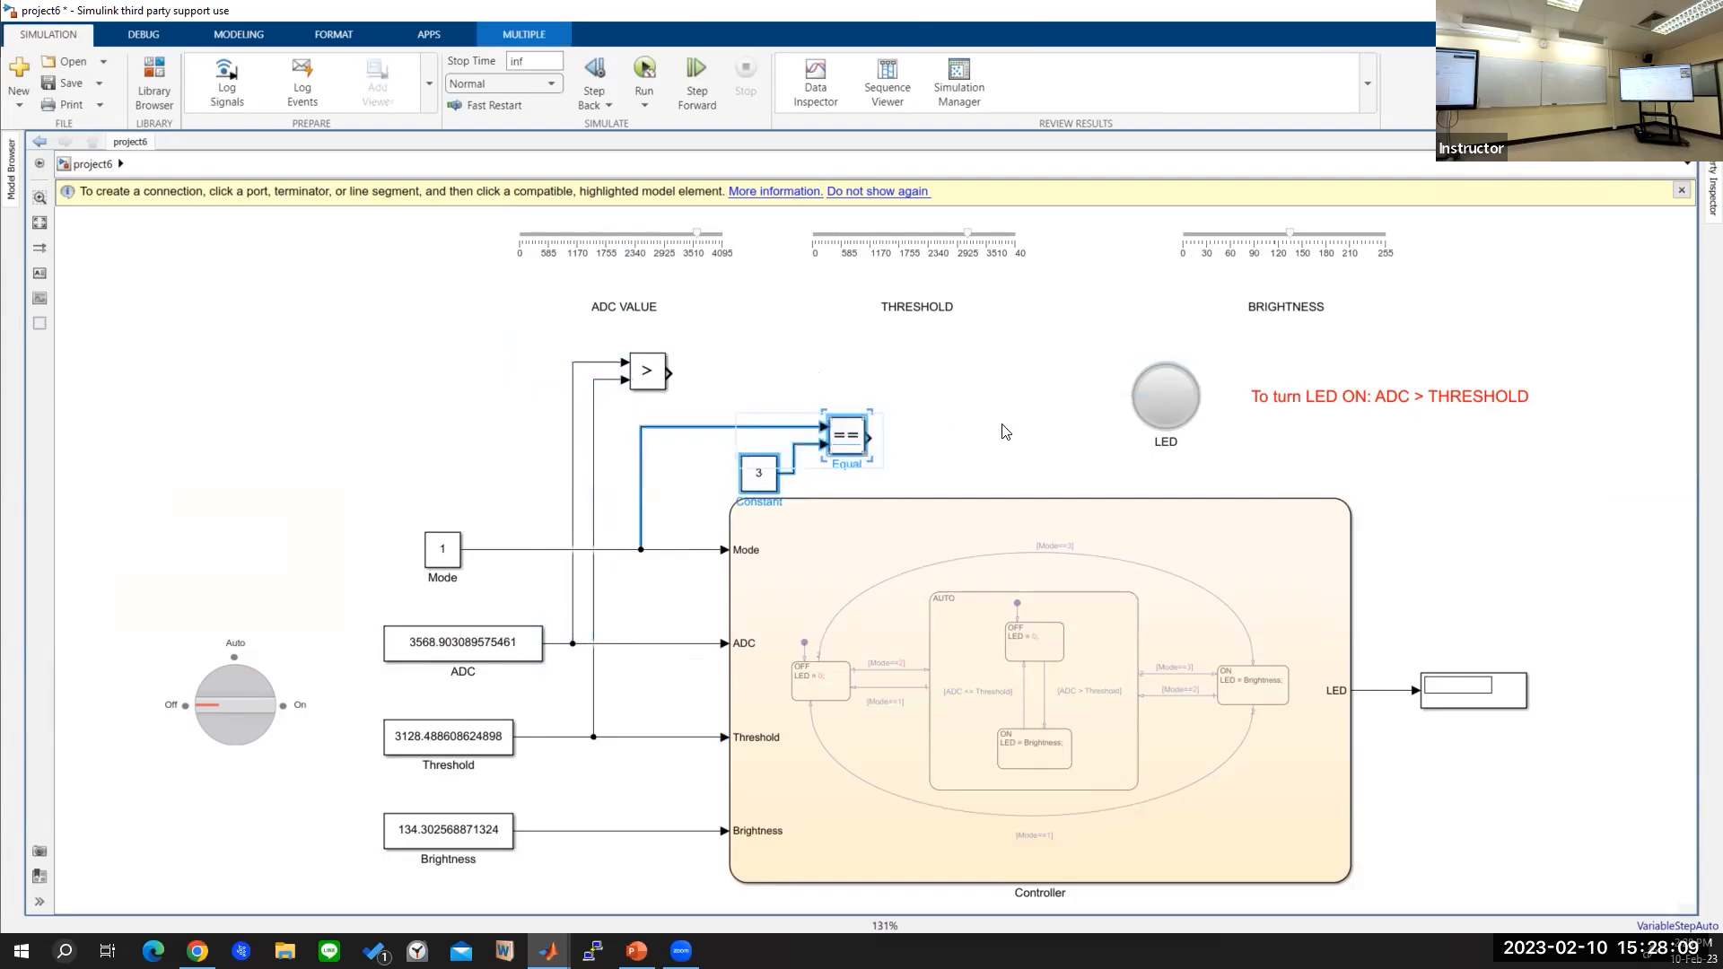
# Step: Replace the LED annotation with "Ways to turn LED ON: a) AUTO mode (Mode #1): ADC > THRESHOLD b) ON mode (Mode #2)" plus two brightness notes
pyautogui.click(1463, 398)
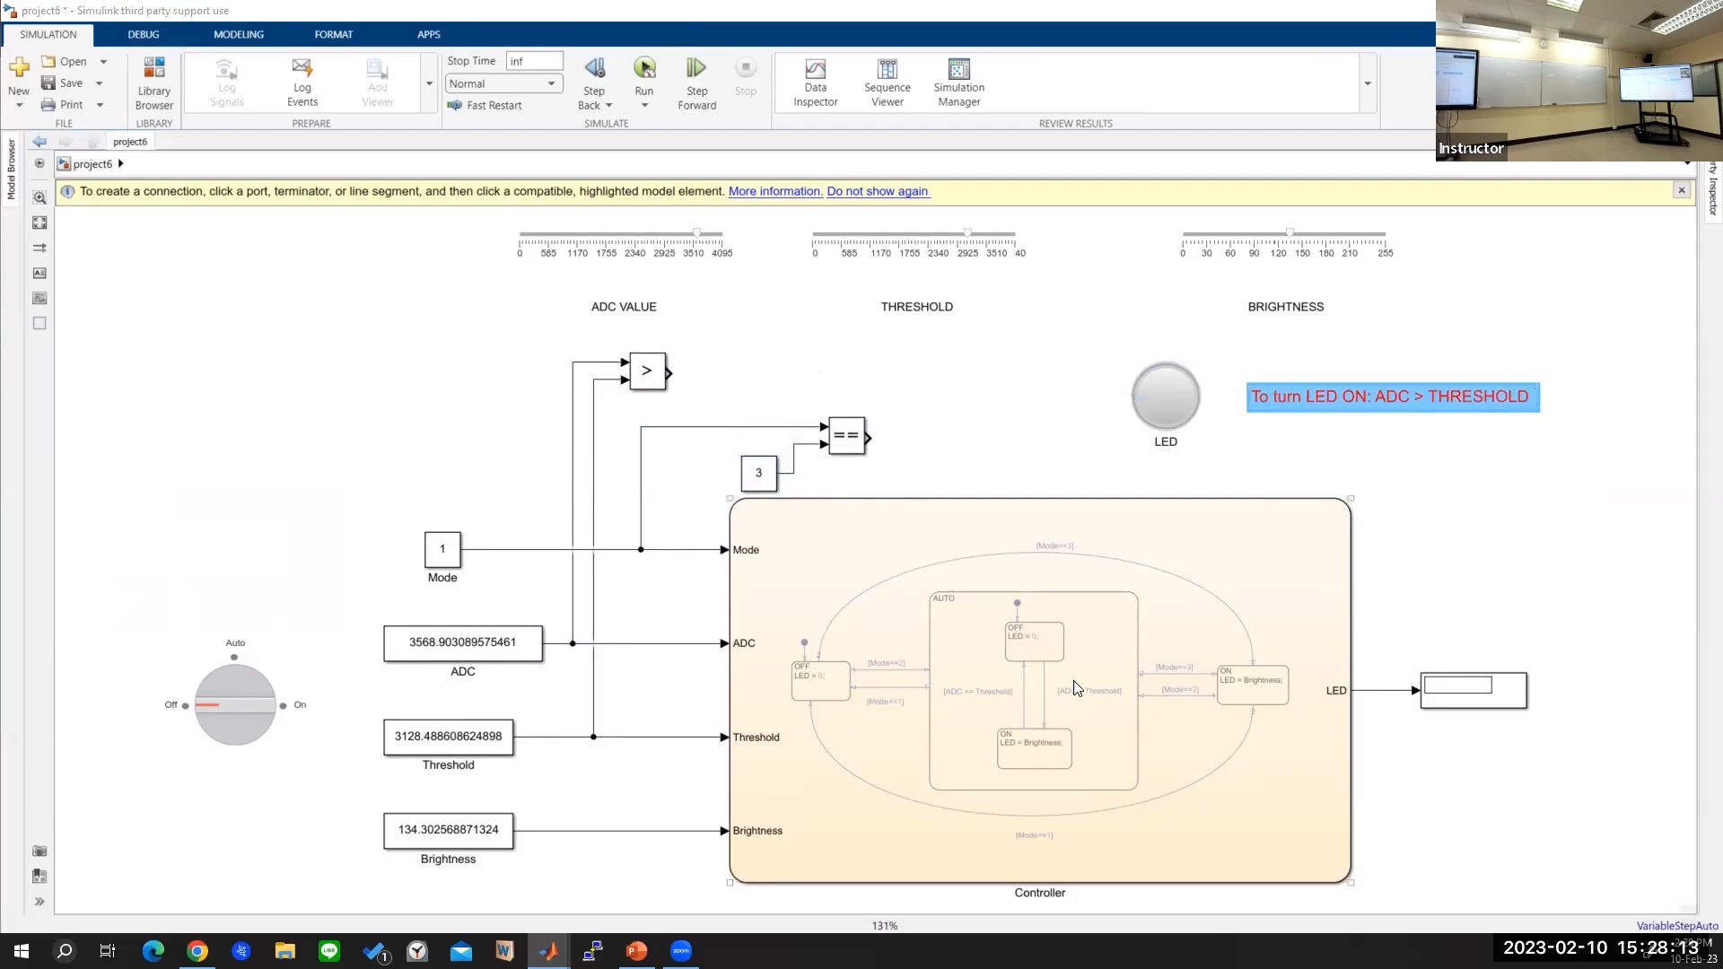
pyautogui.click(1365, 406)
pyautogui.press('Delete')
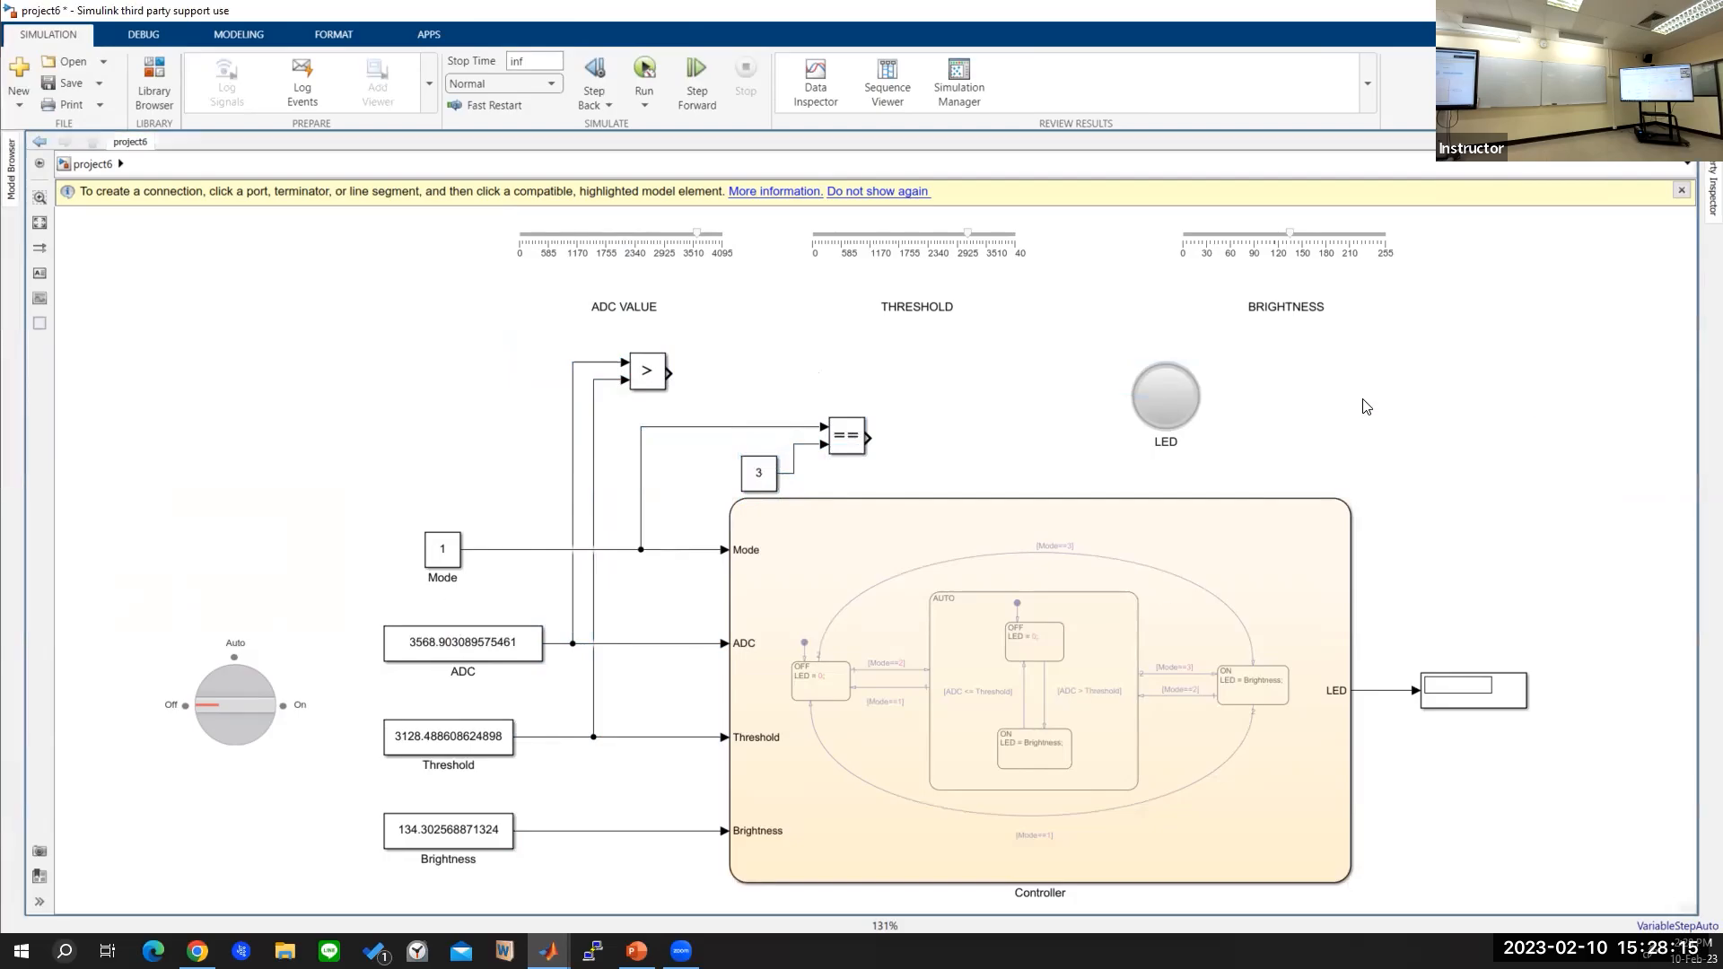
pyautogui.write('- Ways to turn LED ON:     a) AUTO mode (Mode #1): ADC > THRESHOLD     b) ON mode (Mode #2)  - Unable to show brightness variation in this simulation  - Brightness ranges from 0 to 255')
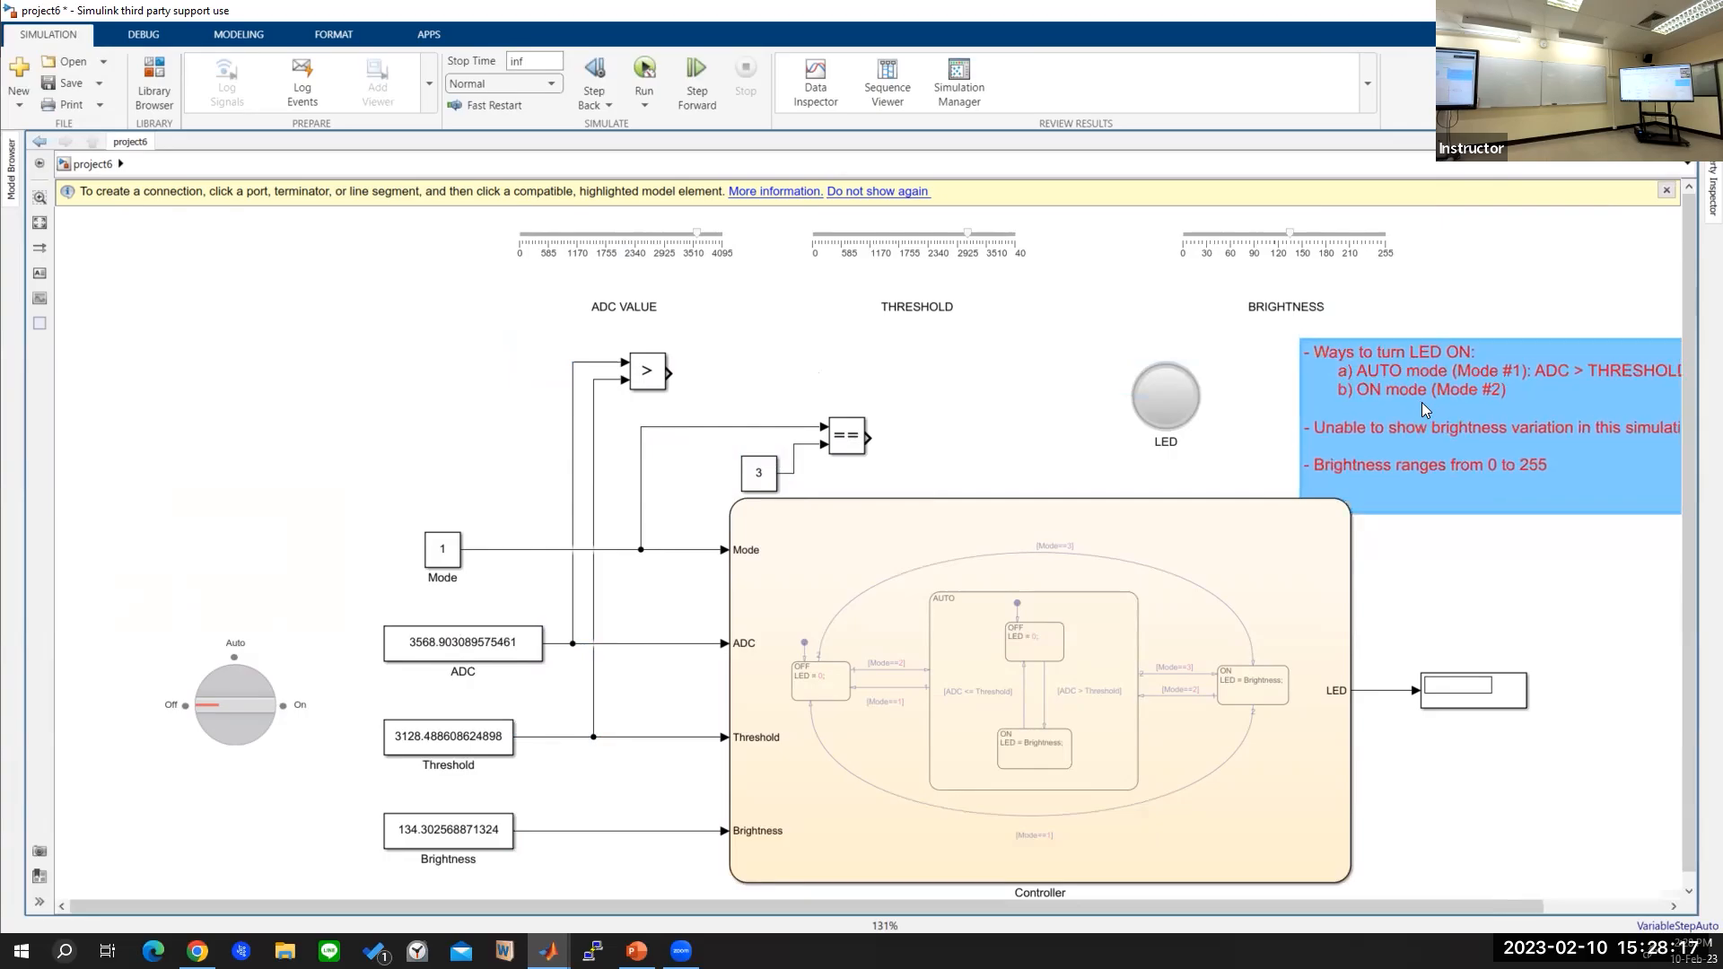
pyautogui.click(1454, 571)
pyautogui.press('space')
# Step: Remove the two brightness notes from the annotation and move it closer to the LED lamp
pyautogui.doubleClick(1293, 429)
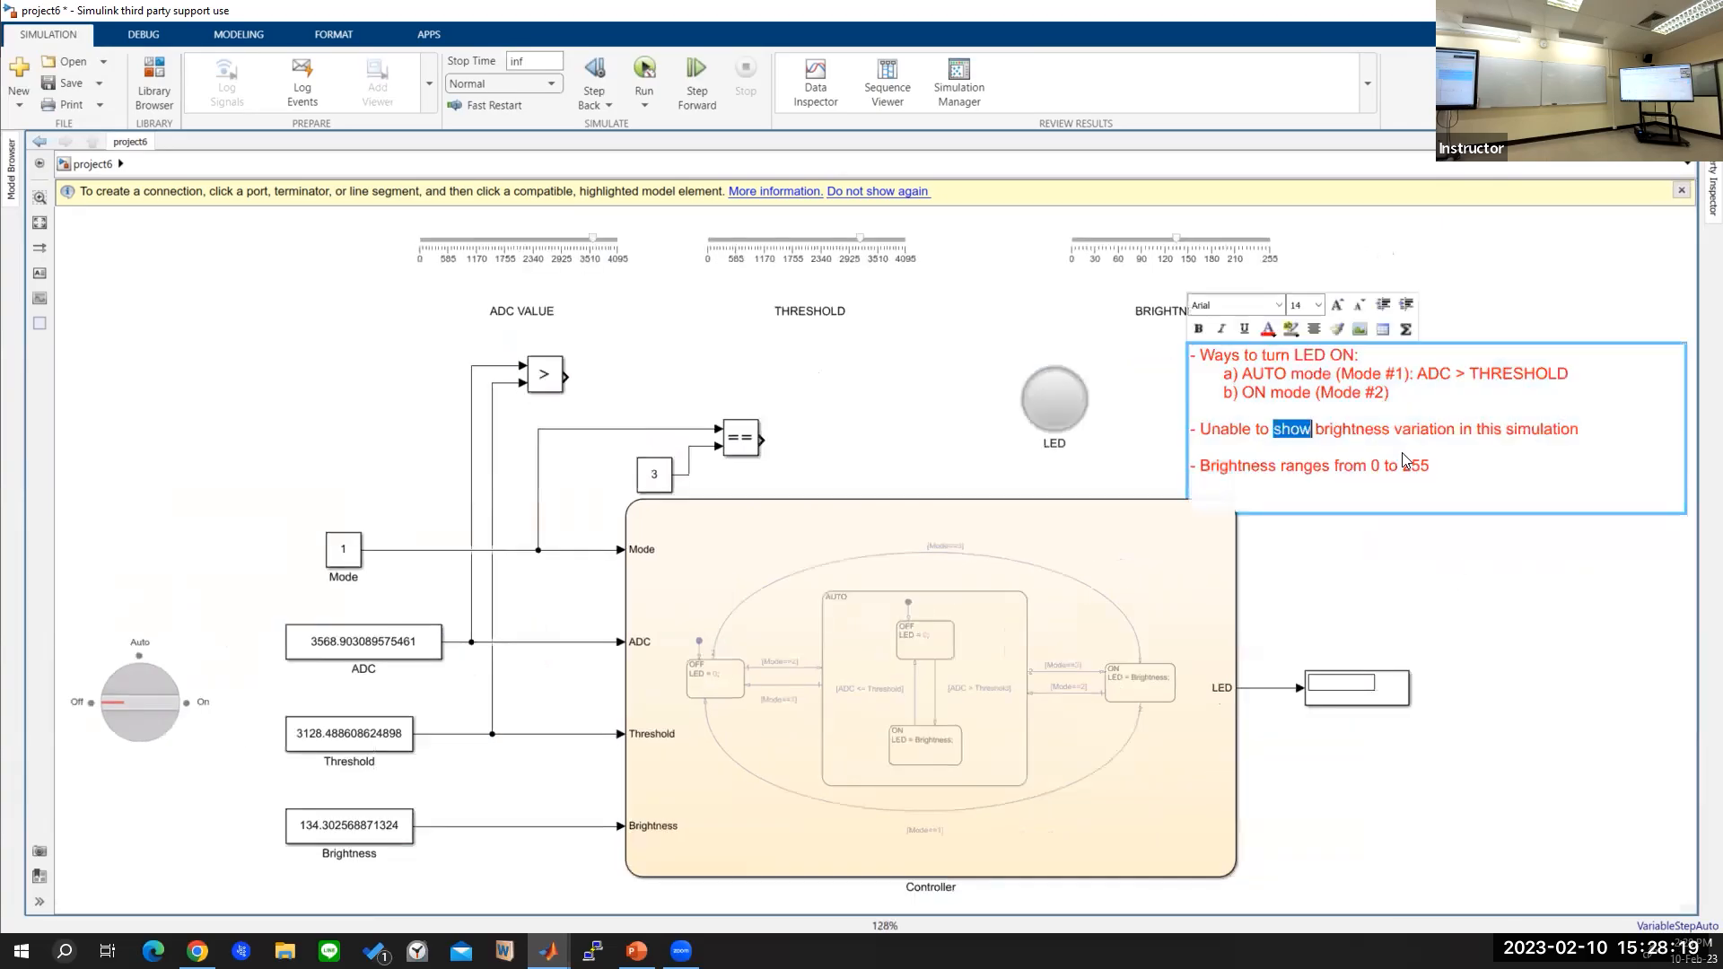
pyautogui.click(1435, 467)
pyautogui.moveTo(1434, 468)
pyautogui.mouseDown()
pyautogui.moveTo(1403, 469)
pyautogui.moveTo(1454, 473)
pyautogui.moveTo(1212, 453)
pyautogui.moveTo(1183, 431)
pyautogui.mouseUp()
pyautogui.press('BackSpace')
pyautogui.click(1494, 610)
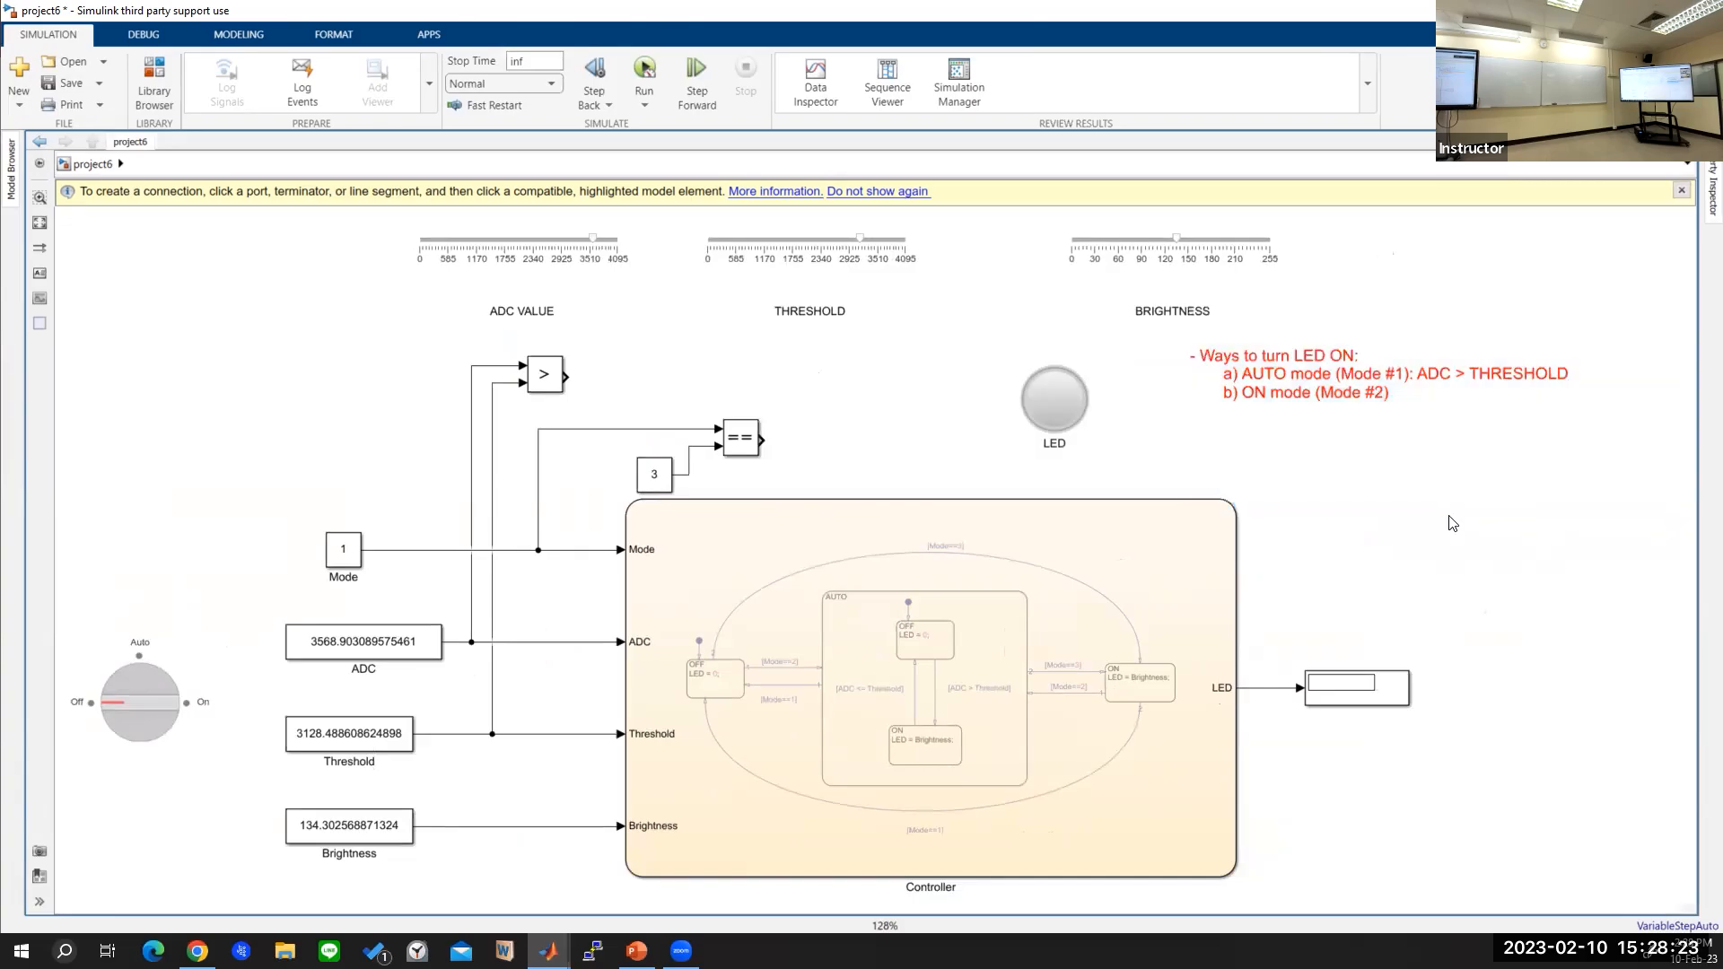
pyautogui.click(1399, 375)
pyautogui.moveTo(1399, 376)
pyautogui.mouseDown()
pyautogui.moveTo(1304, 429)
pyautogui.moveTo(1380, 397)
pyautogui.mouseUp()
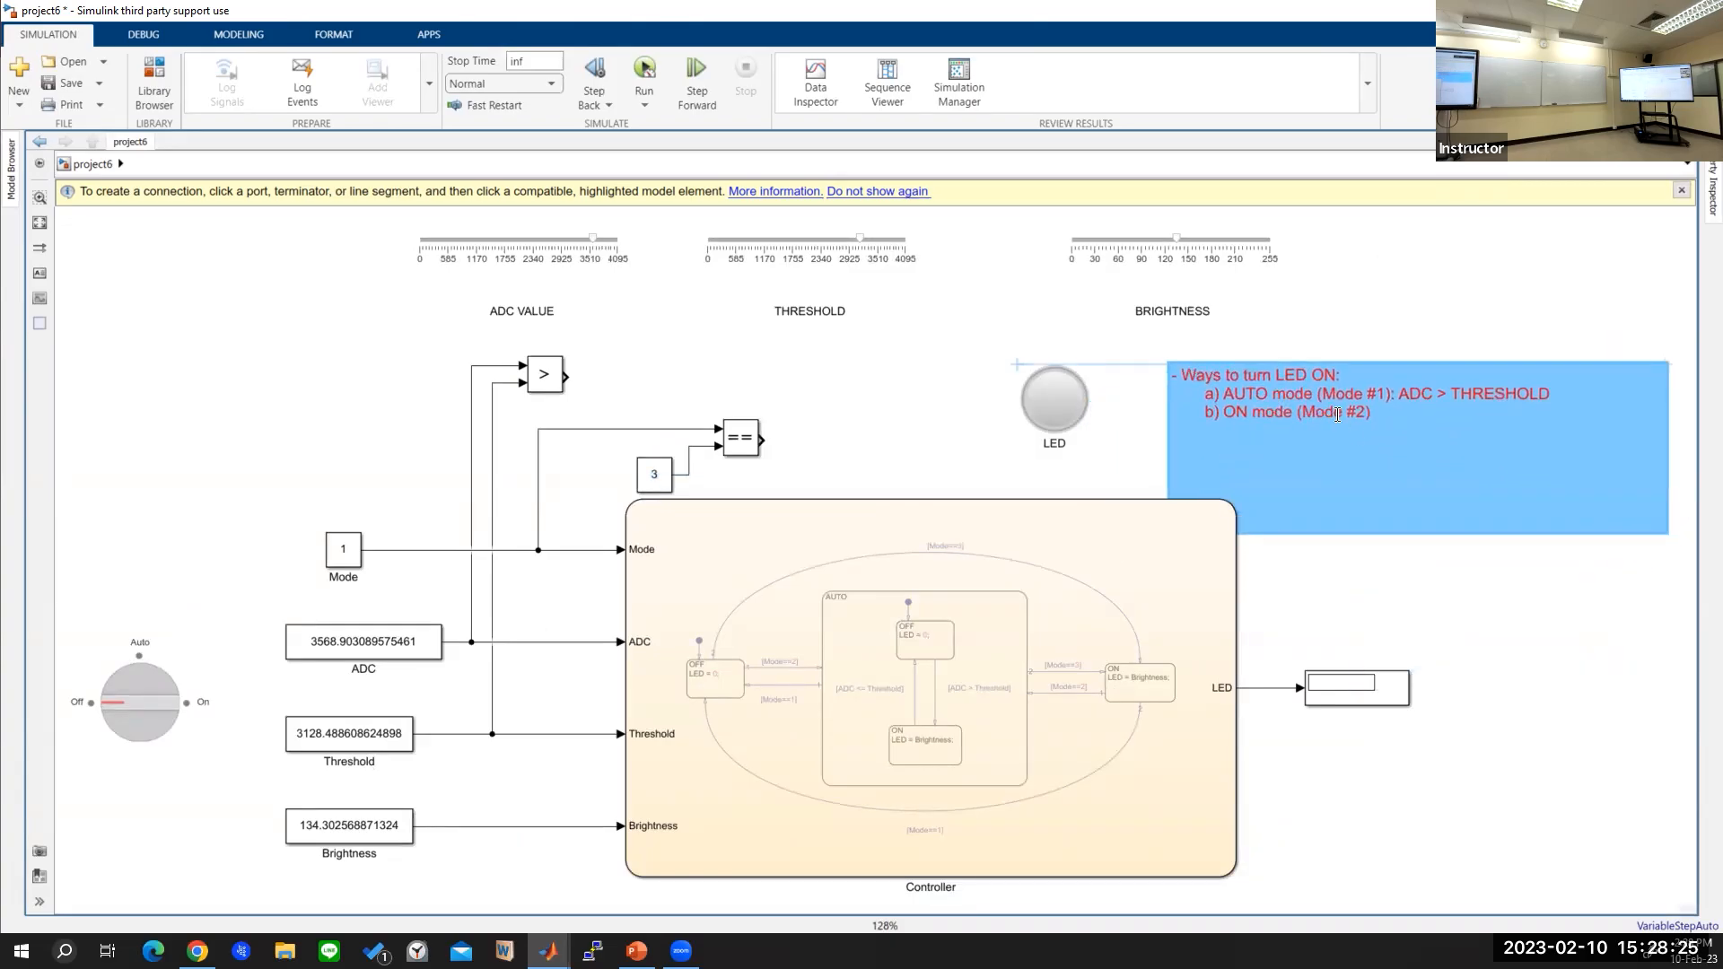
pyautogui.click(1415, 643)
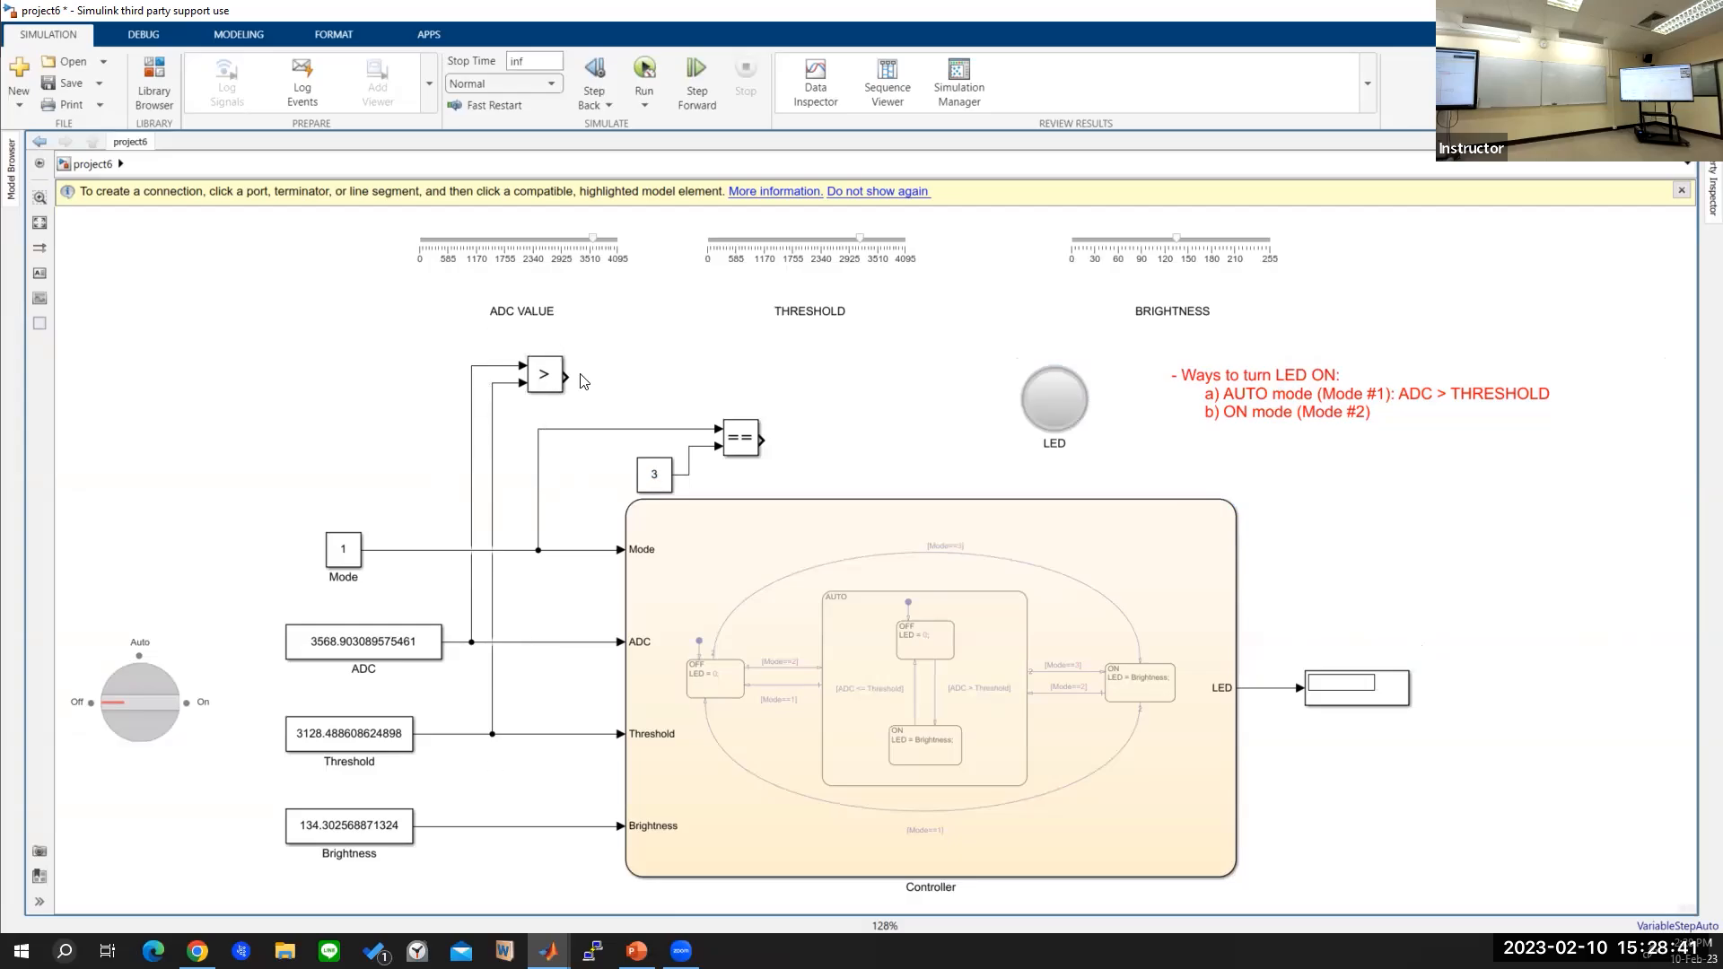
# Step: Insert a second Equal block between the GreaterThan block and the existing Equal block
pyautogui.doubleClick(679, 401)
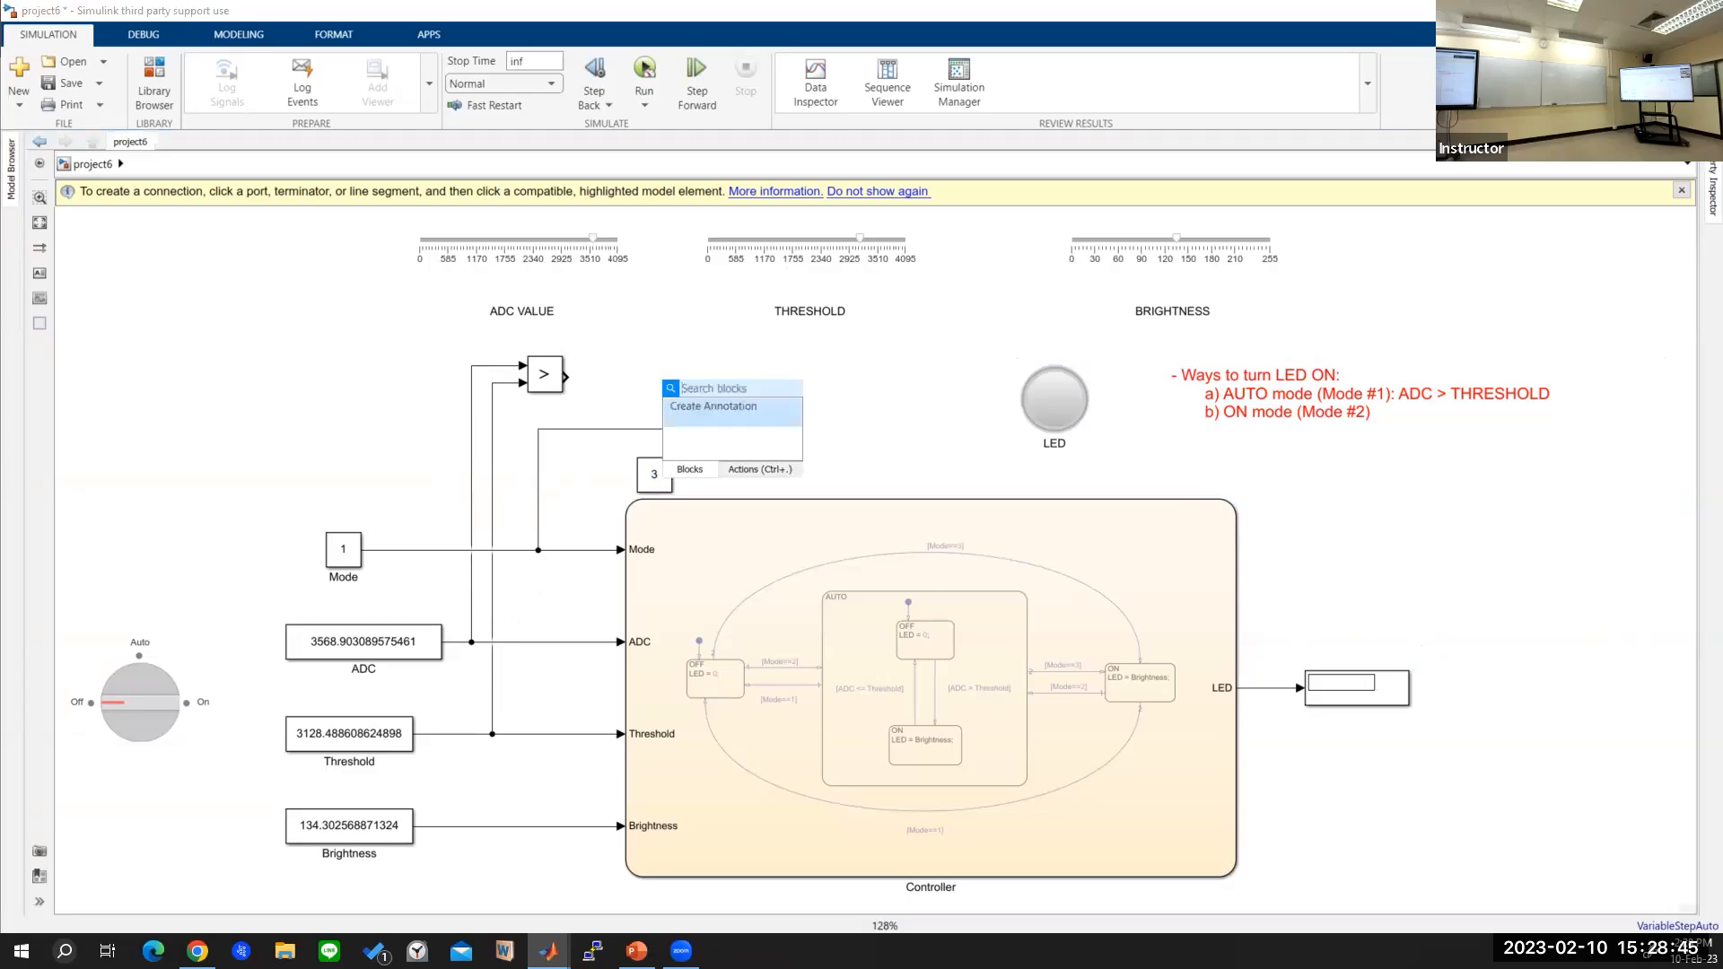
pyautogui.write('cons')
pyautogui.press('BackSpace')
pyautogui.press('BackSpace')
pyautogui.press('BackSpace')
pyautogui.press('BackSpace')
pyautogui.write('equa')
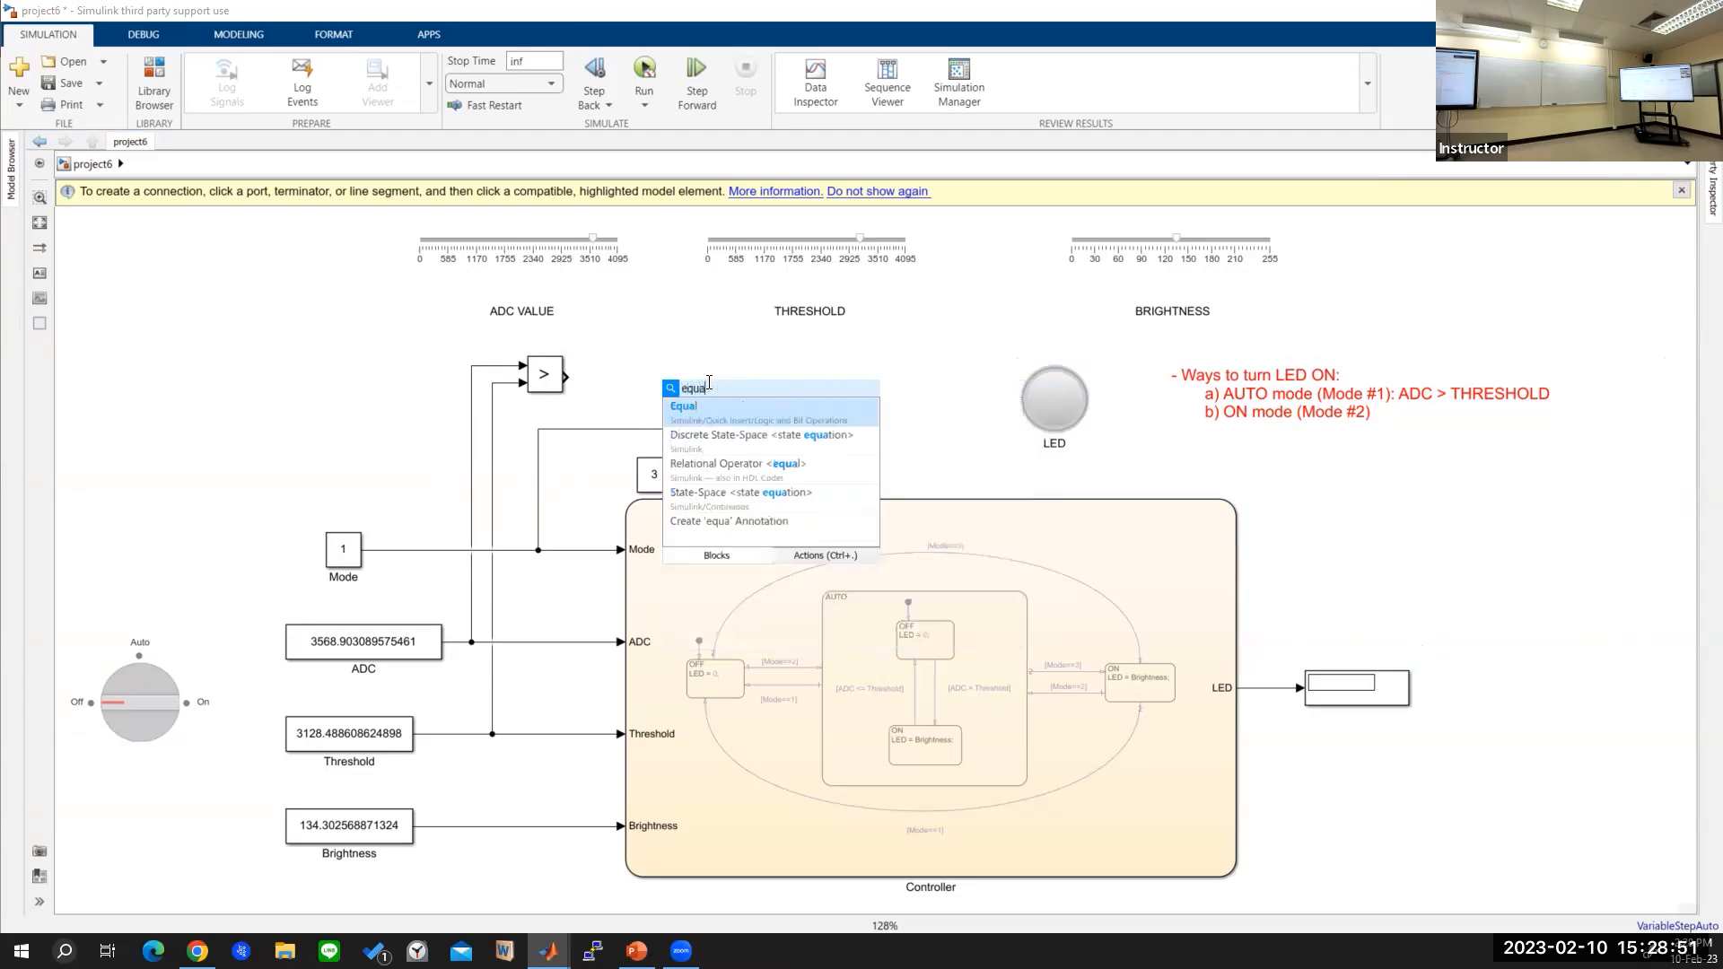
pyautogui.press('Return')
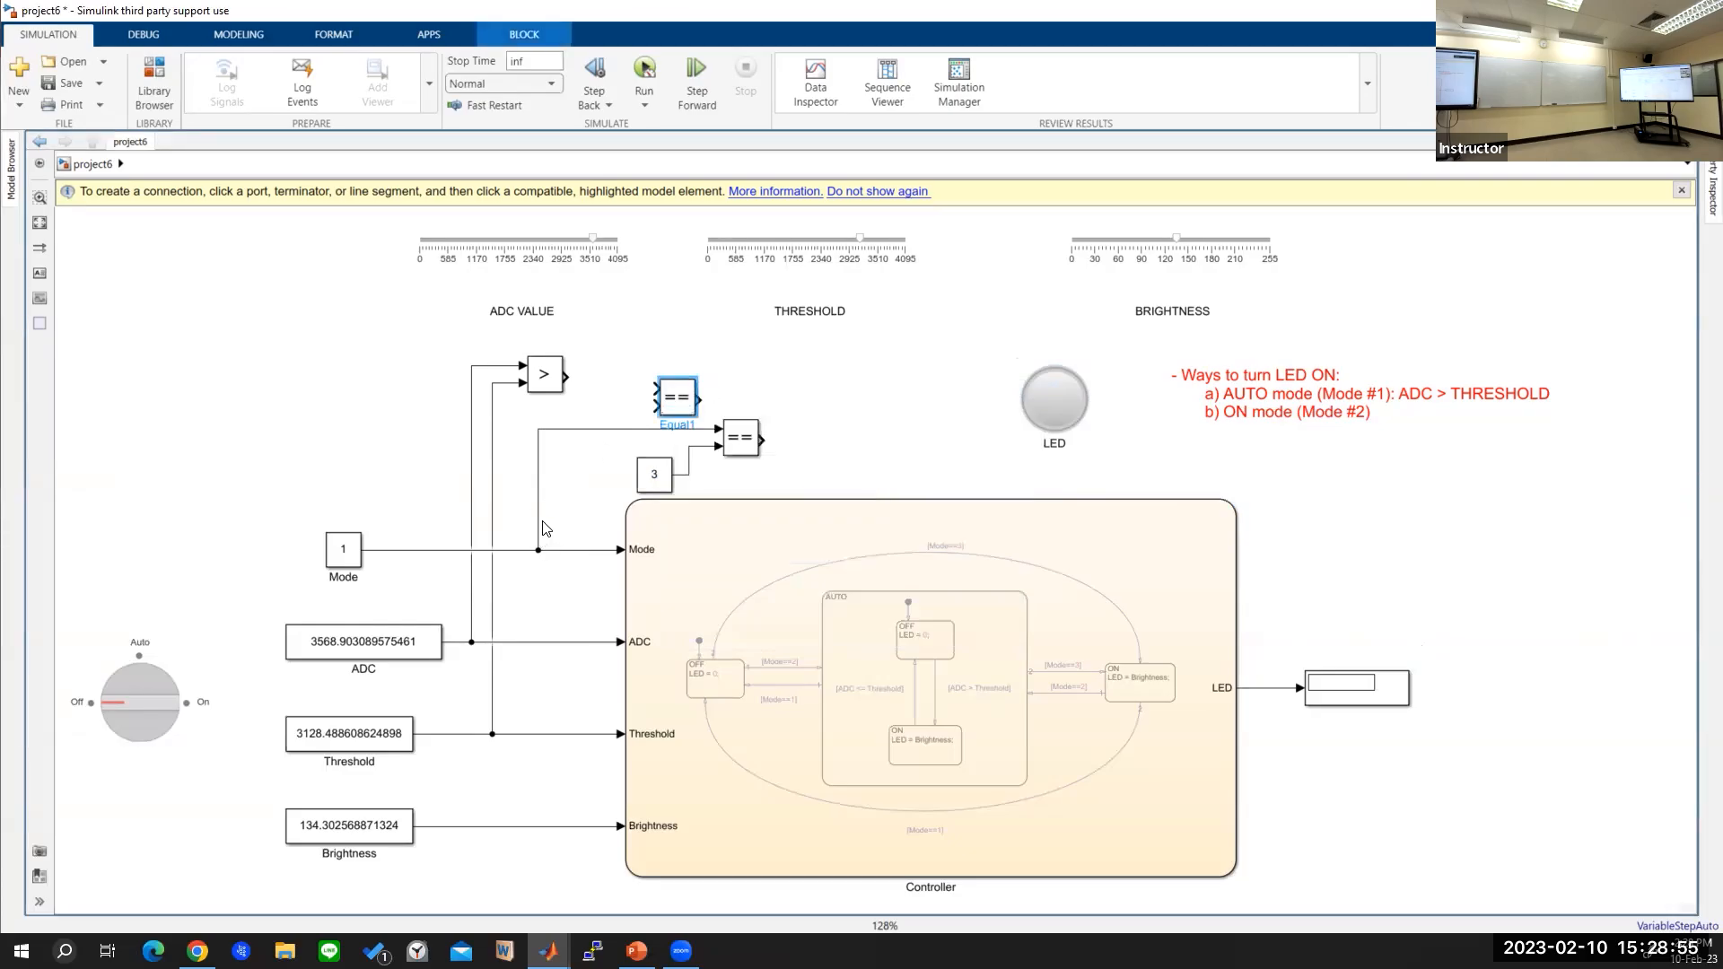
# Step: Branch the Mode signal to the first input of the second Equal block, separate its line, and shift the GreaterThan block slightly left
pyautogui.moveTo(539, 521); pyautogui.dragTo(658, 389)
pyautogui.click(604, 412)
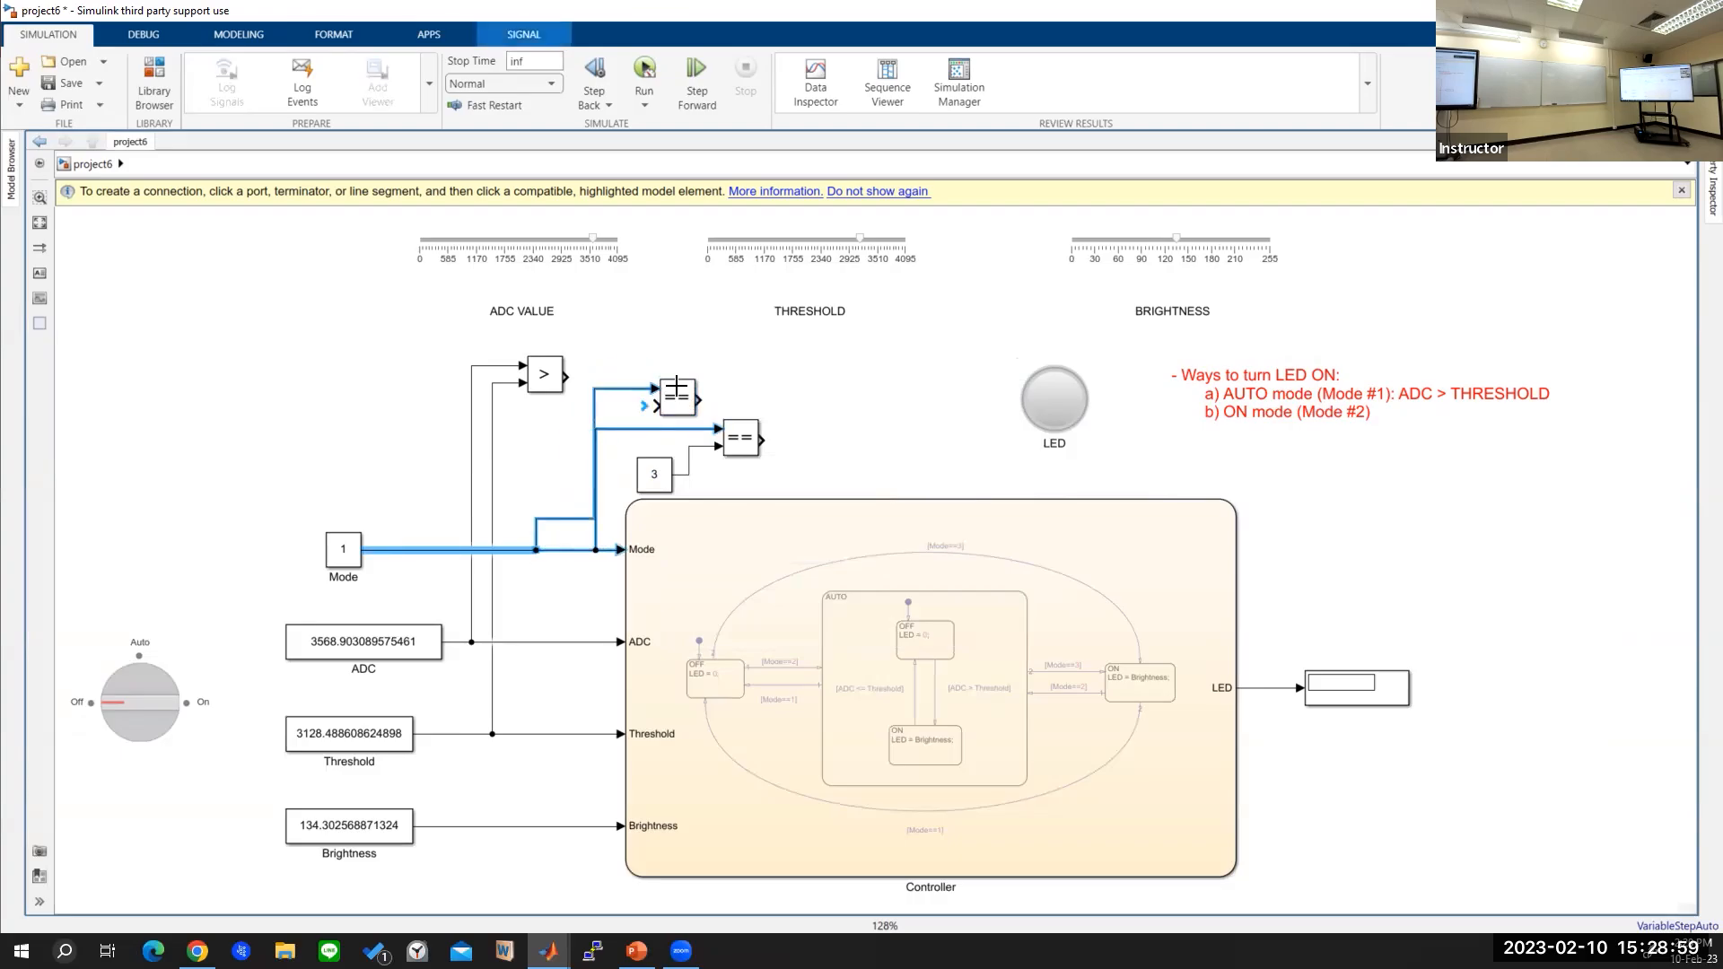
pyautogui.moveTo(579, 520); pyautogui.dragTo(598, 390)
pyautogui.click(564, 373)
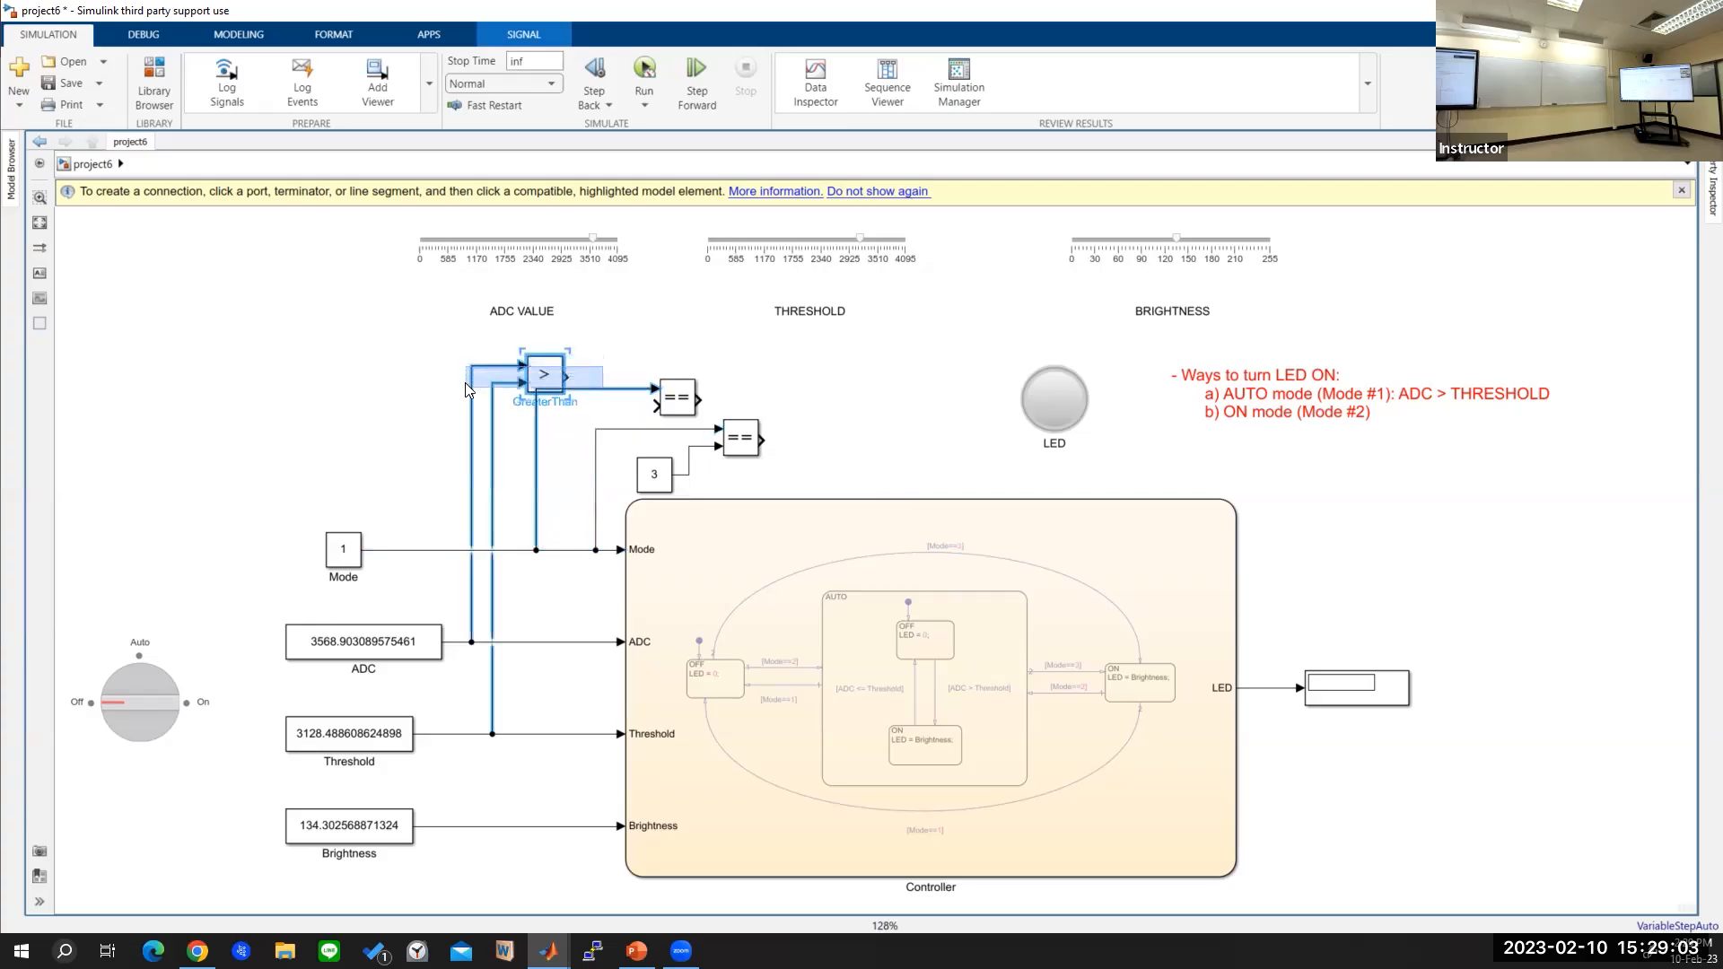
pyautogui.moveTo(566, 373); pyautogui.dragTo(531, 359)
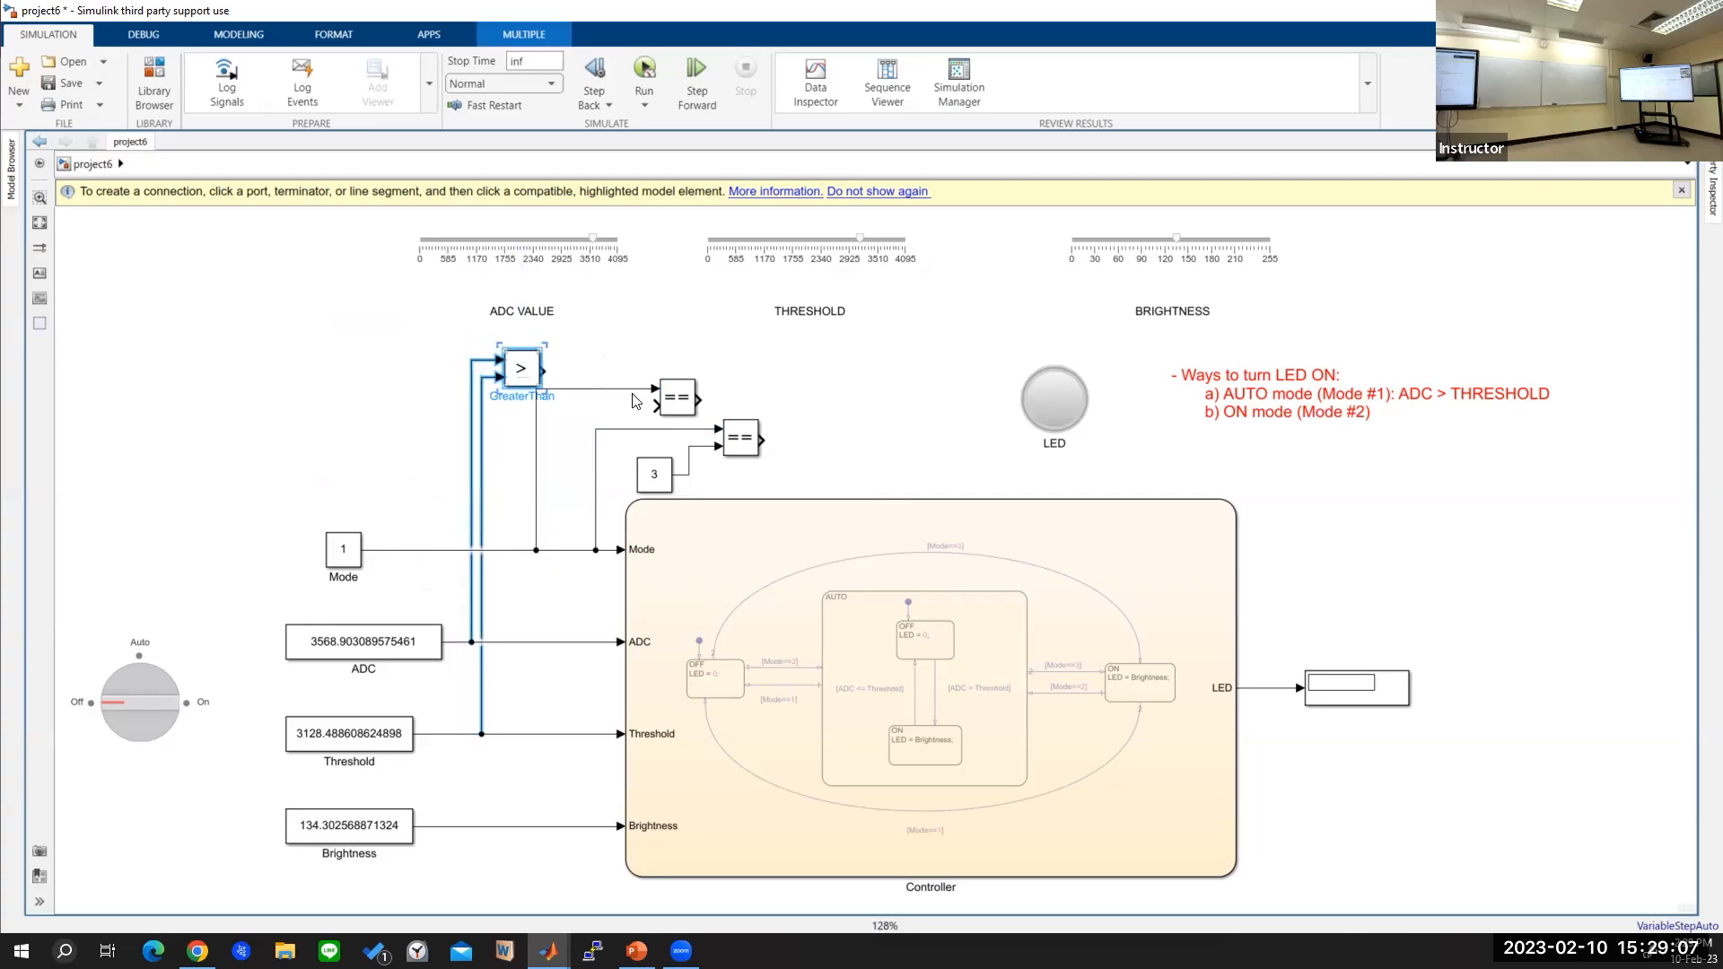
# Step: Add a Constant block with value 2 and connect it to the second input of the second Equal block
pyautogui.doubleClick(630, 353)
pyautogui.write('constant')
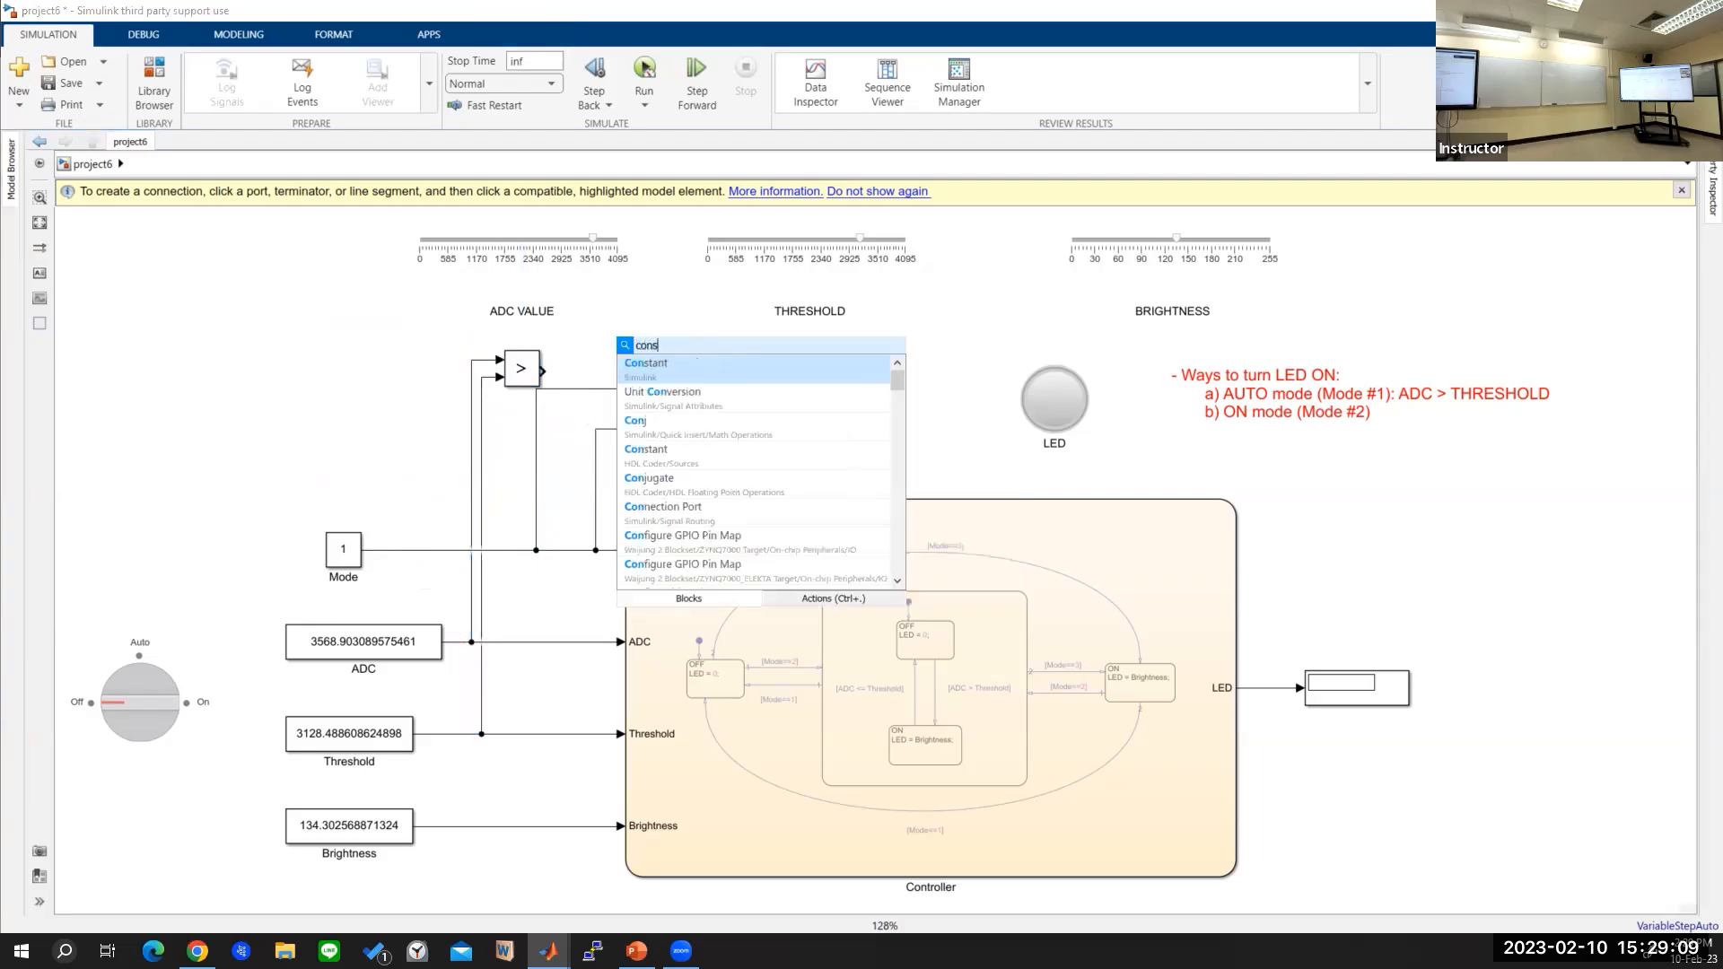
pyautogui.press('Return')
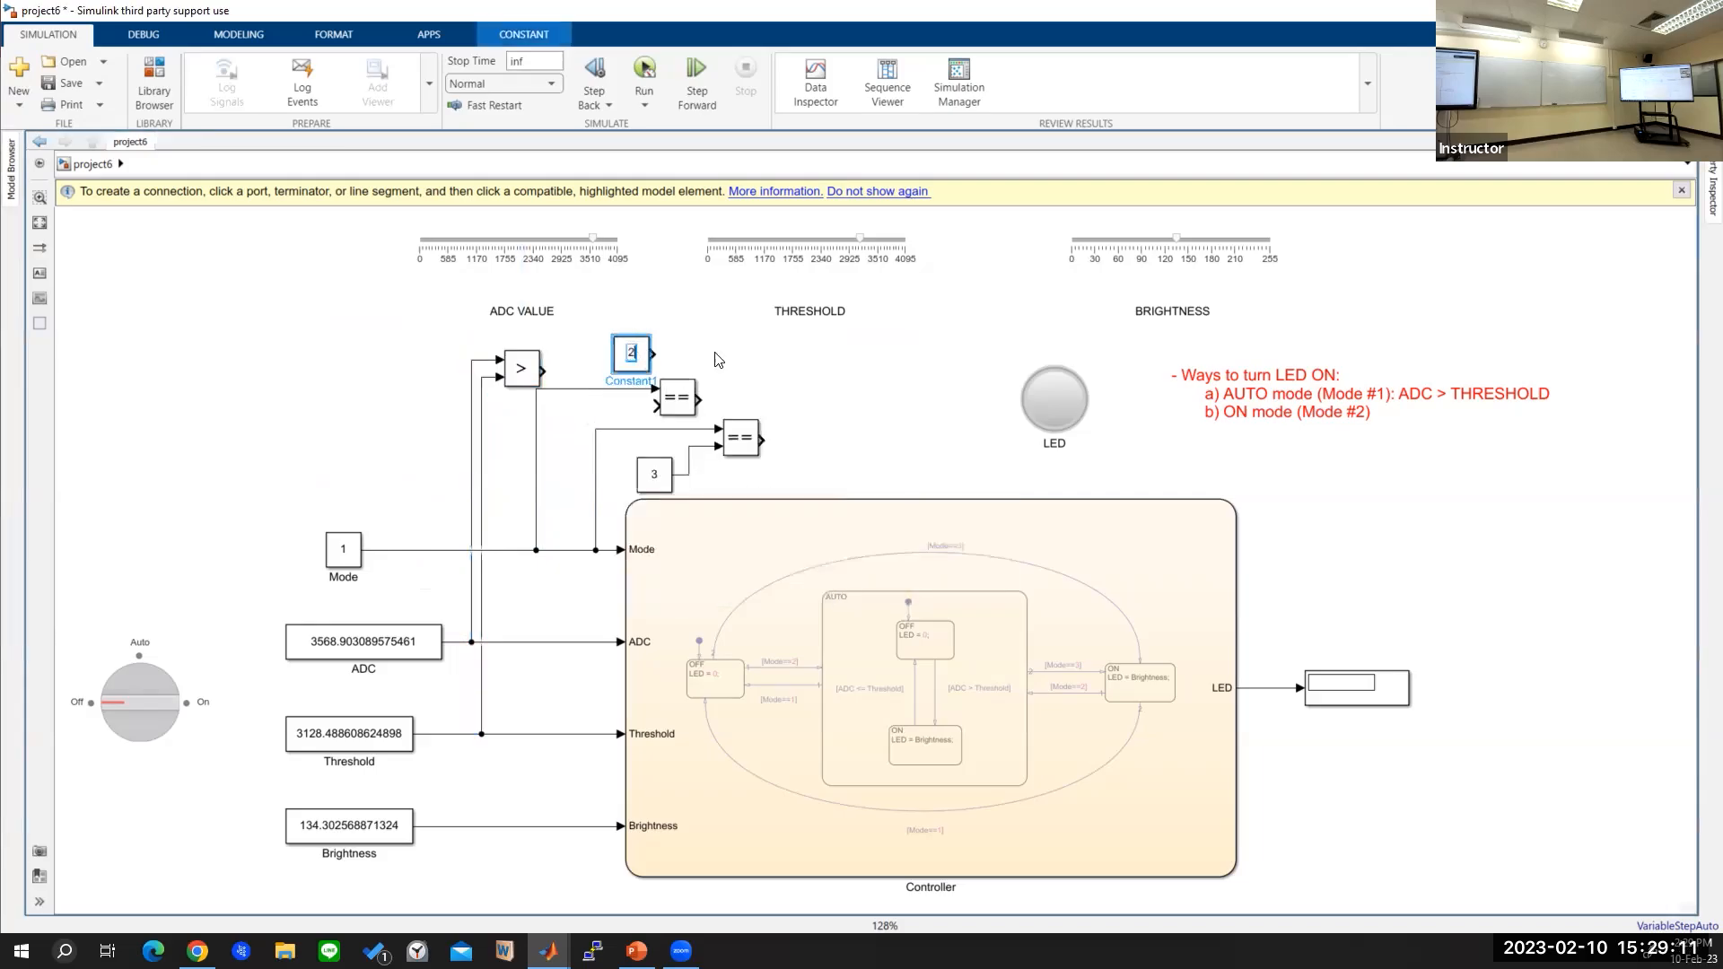
pyautogui.click(739, 338)
pyautogui.moveTo(632, 354); pyautogui.dragTo(613, 414)
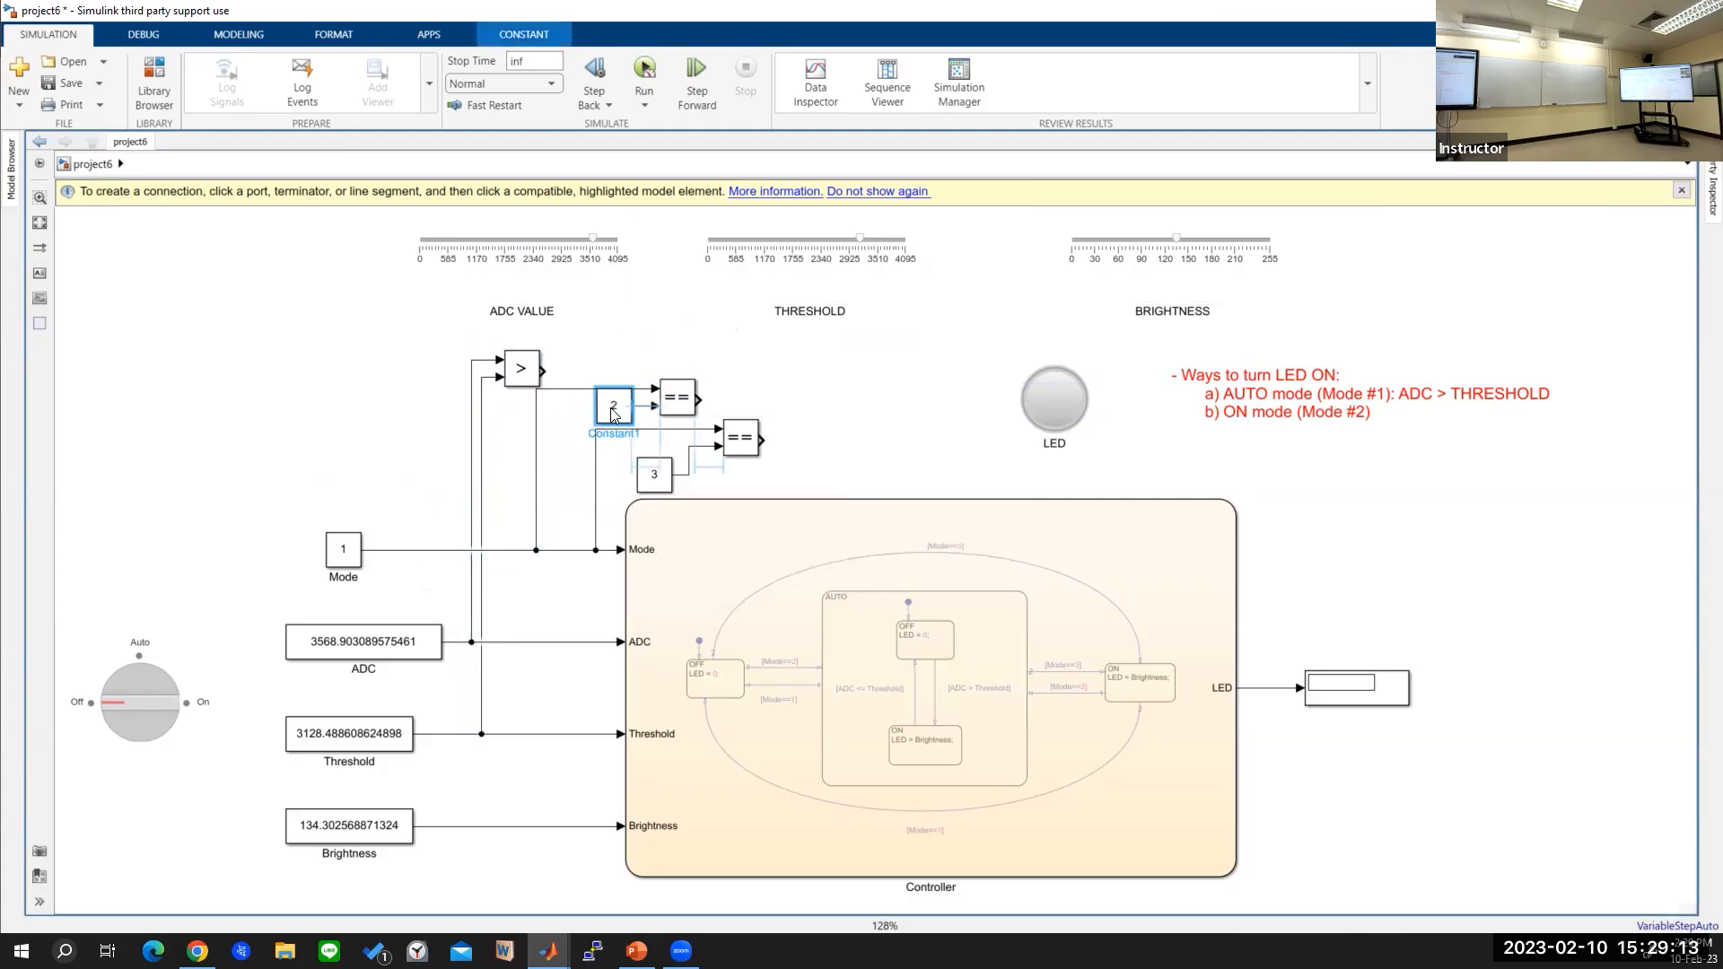
pyautogui.click(115, 684)
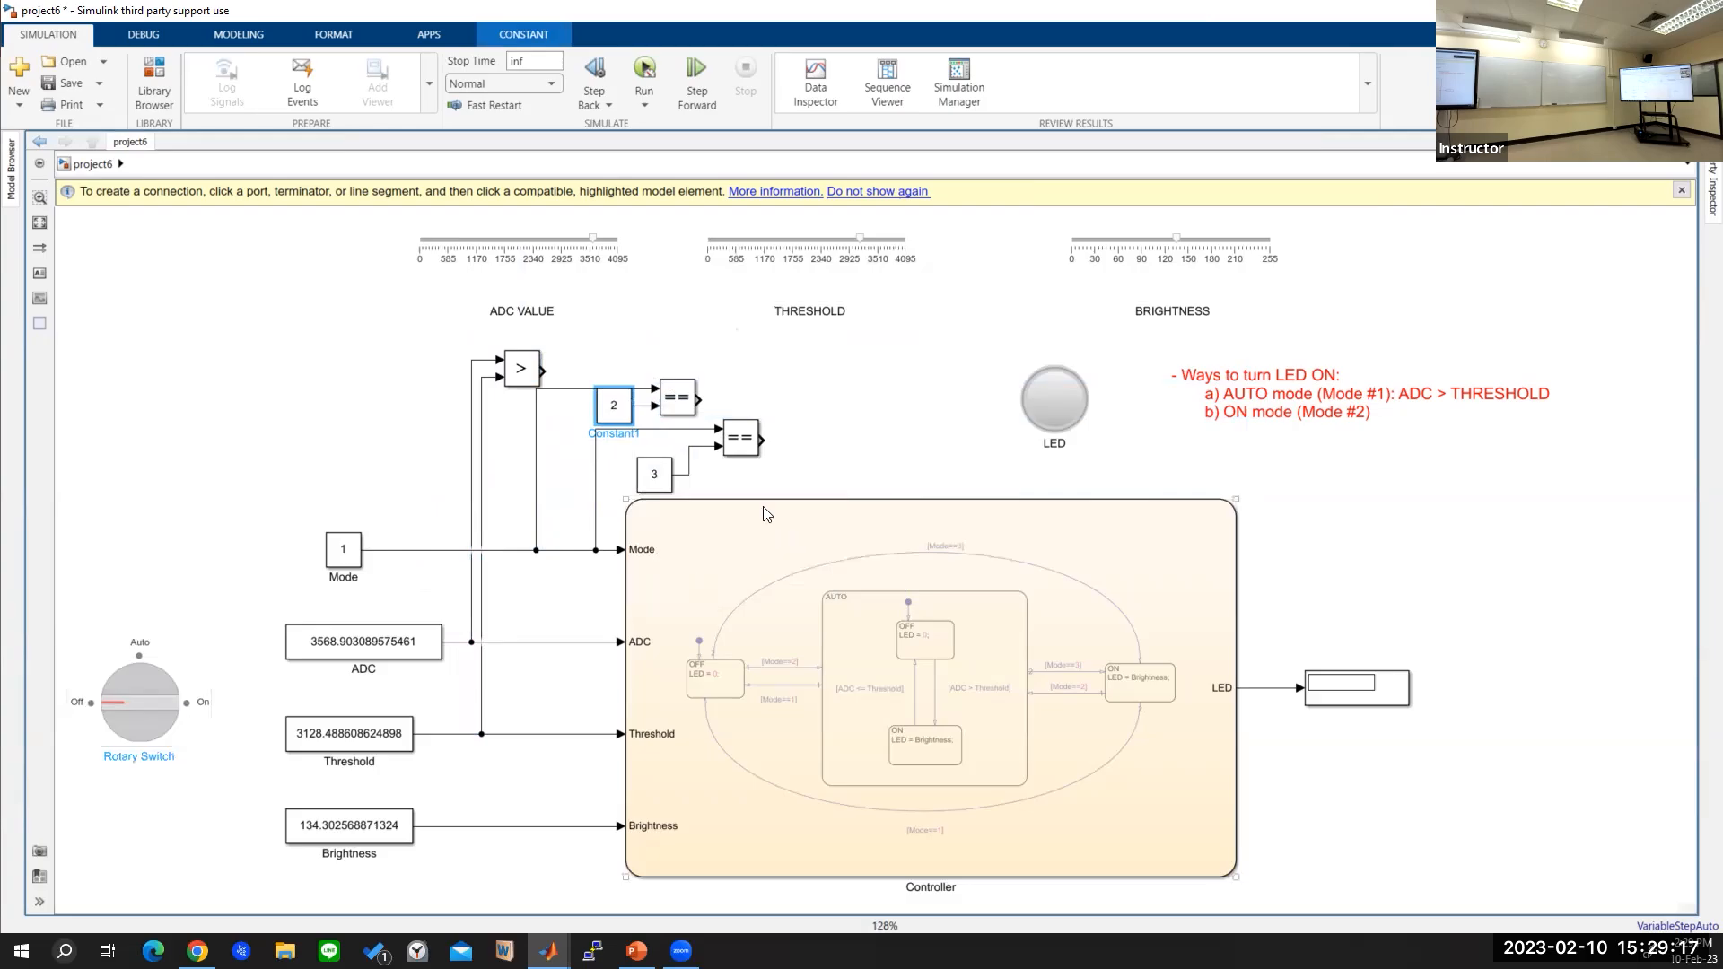
pyautogui.click(814, 373)
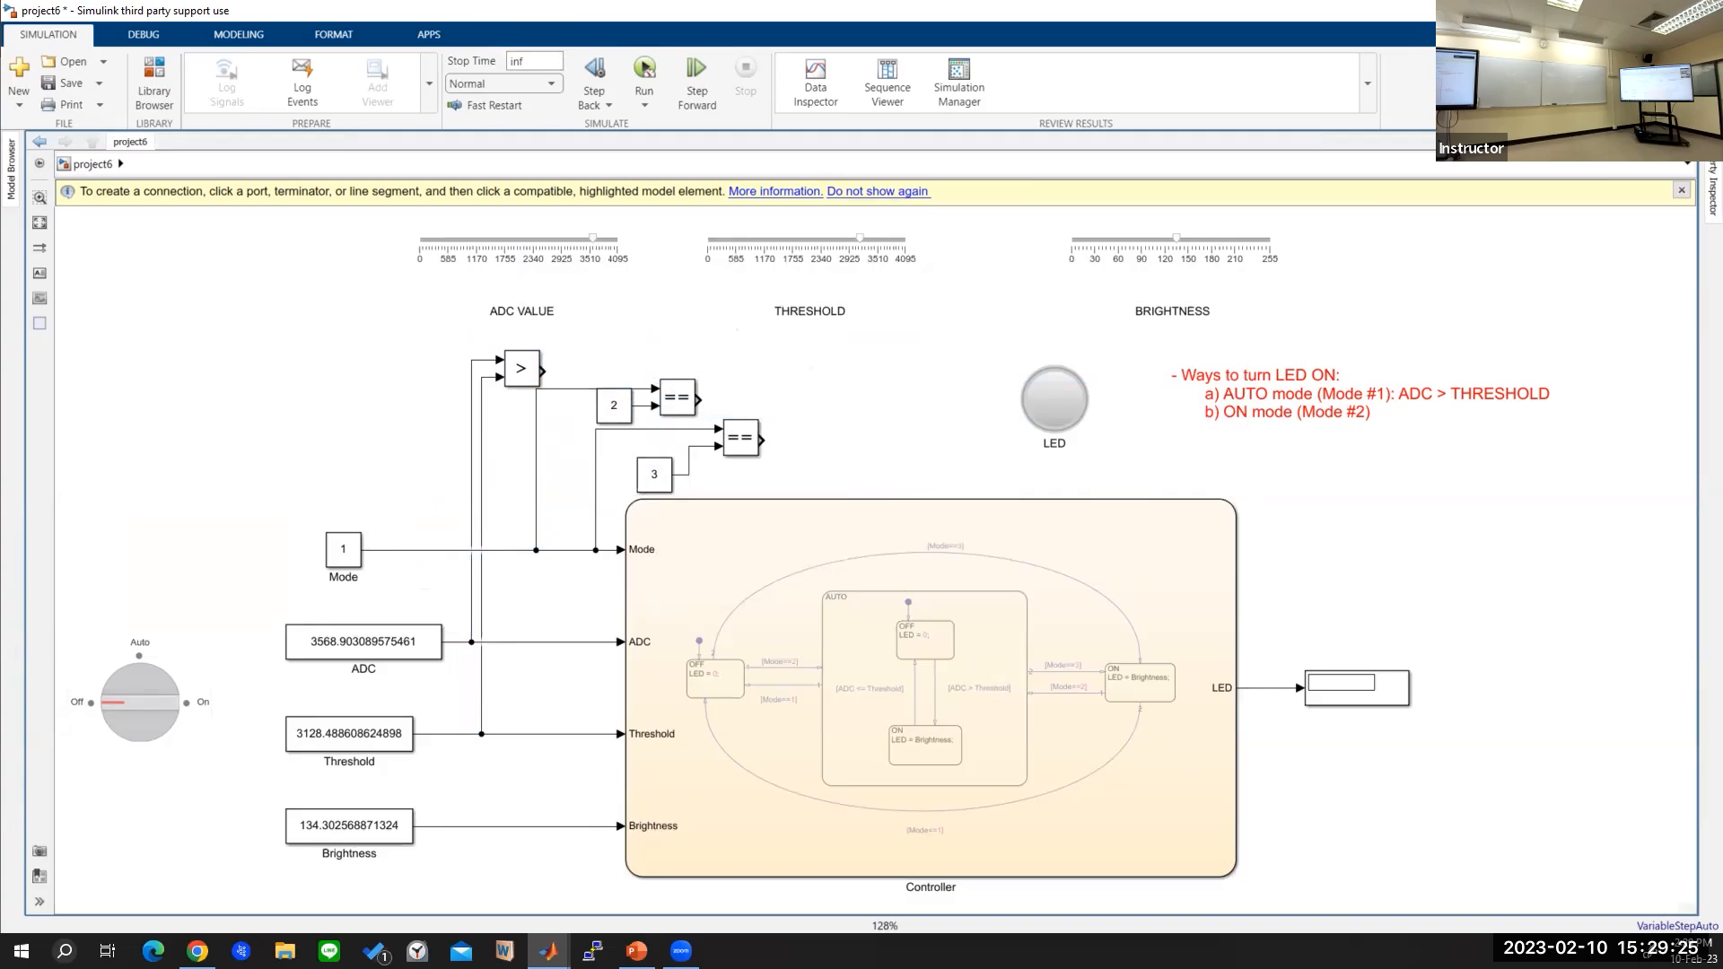
# Step: Move the Equal block that compares Mode with 3, together with its constant, further right to free space beside the other Equal block
pyautogui.moveTo(788, 491); pyautogui.dragTo(826, 459)
pyautogui.click(919, 356)
pyautogui.click(903, 447)
pyautogui.click(822, 478)
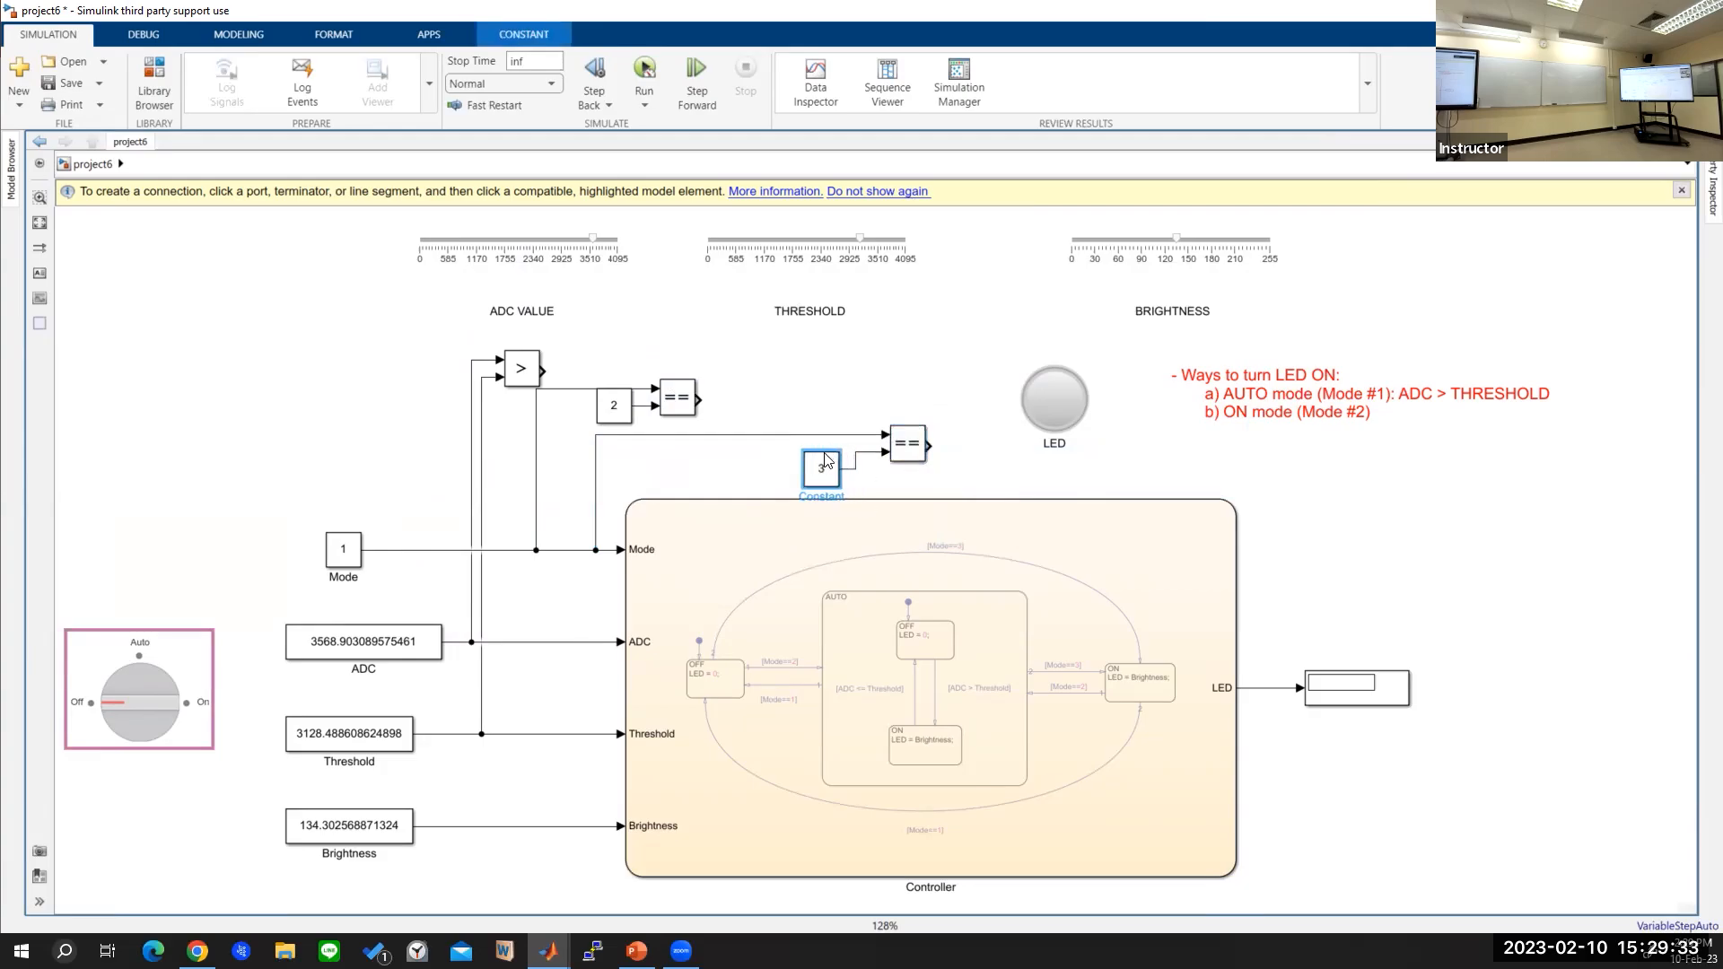
pyautogui.click(842, 392)
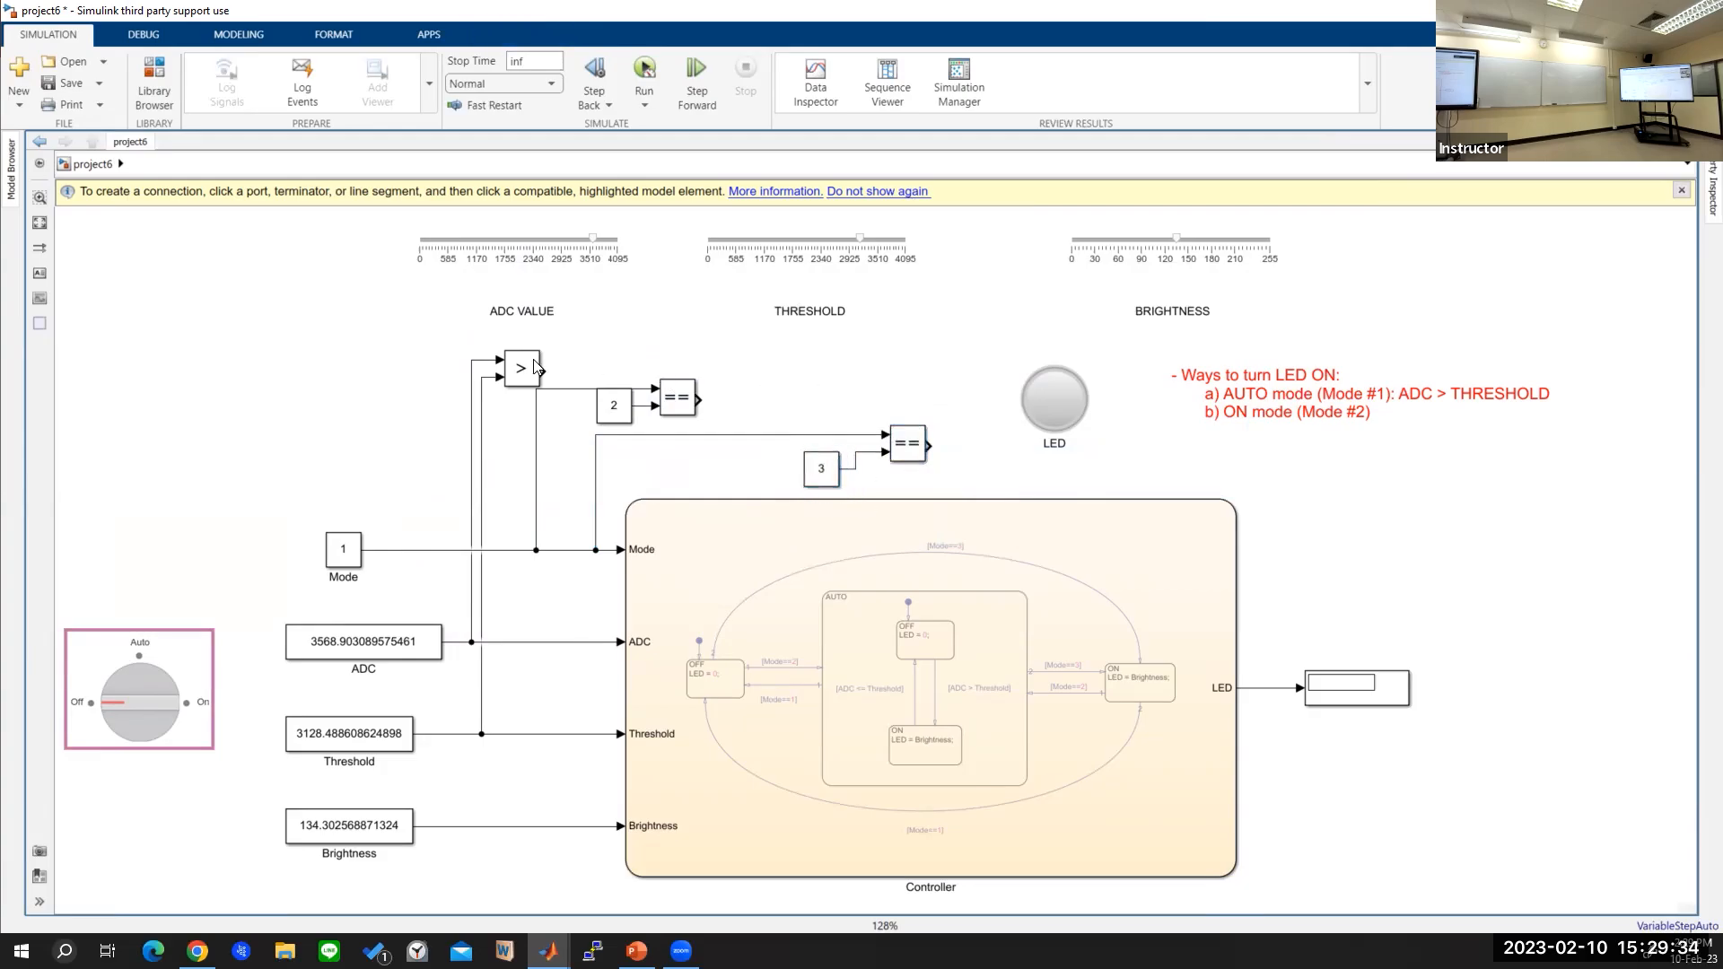
# Step: Add an AND block and feed it with the outputs of the GreaterThan block and the Equal block comparing with 2
pyautogui.doubleClick(786, 395)
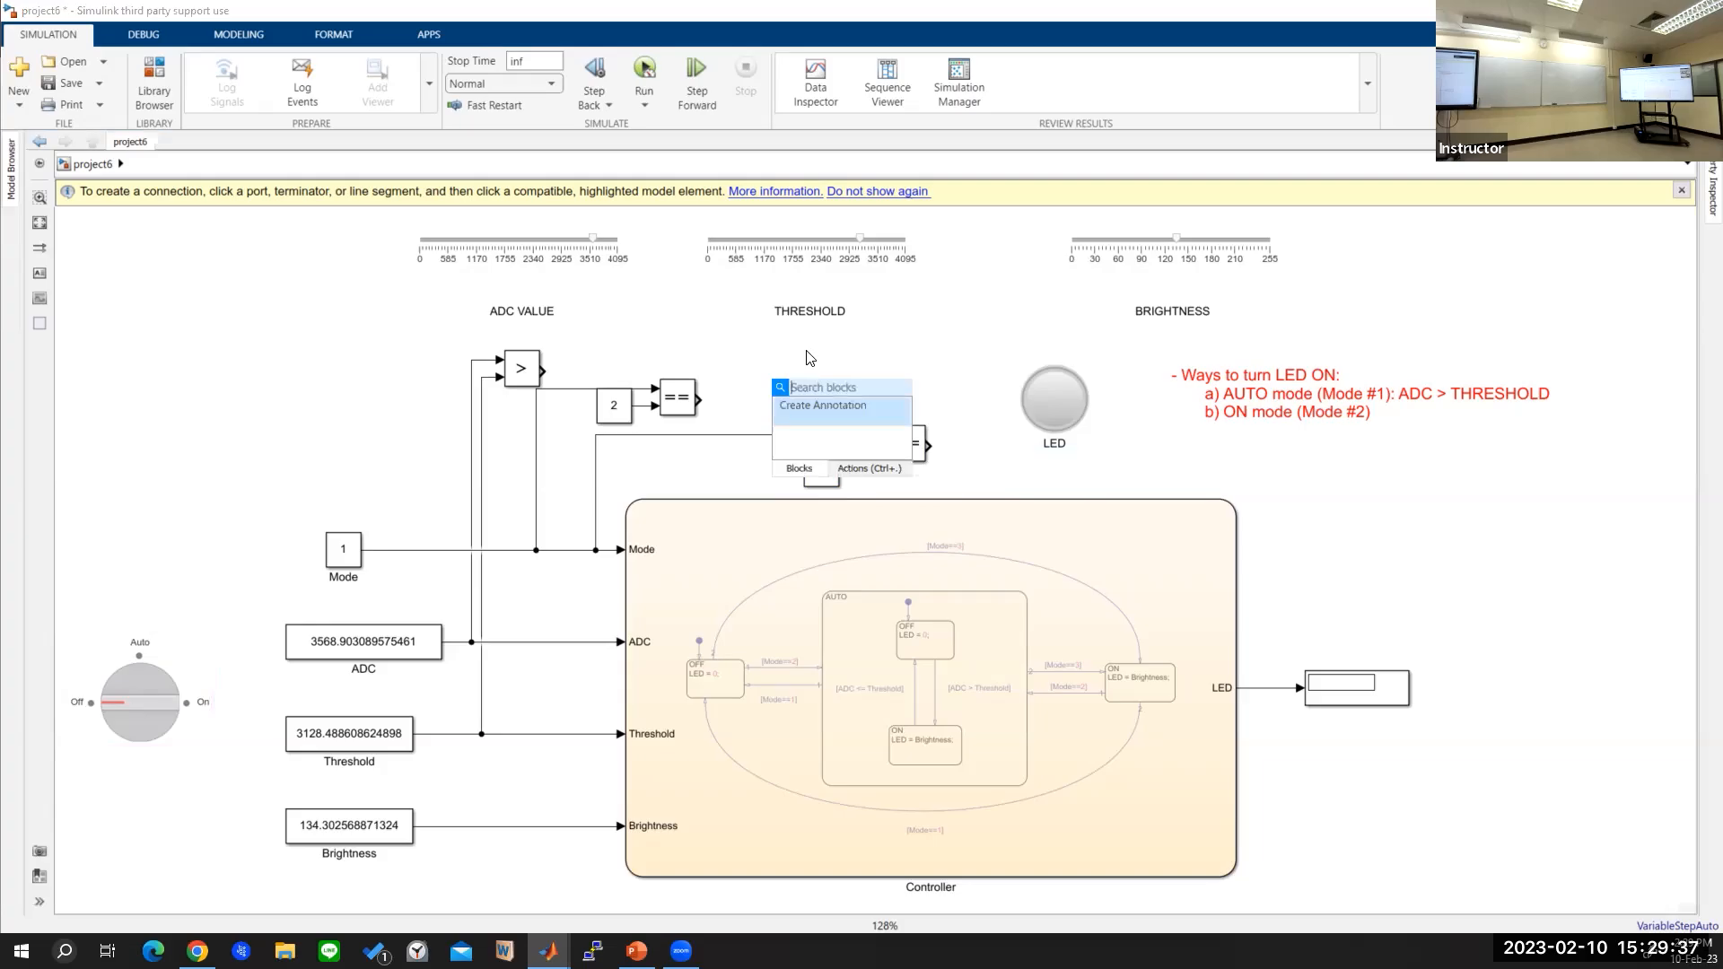
pyautogui.write('and')
pyautogui.press('Return')
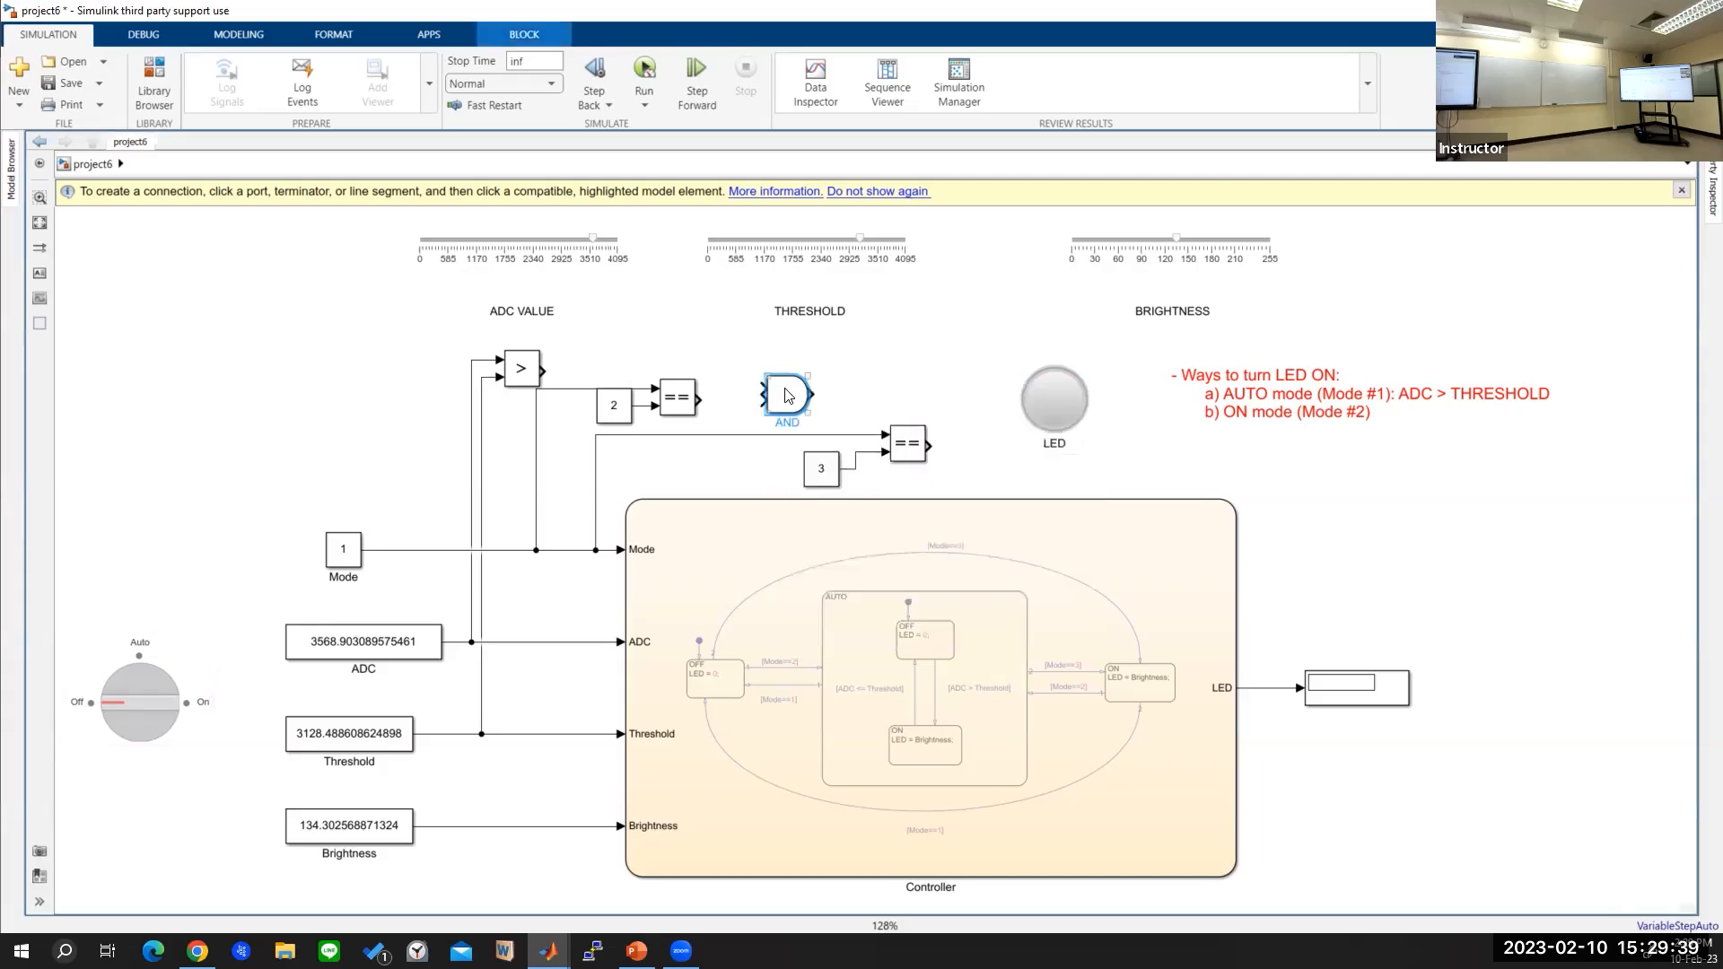
pyautogui.moveTo(786, 395); pyautogui.dragTo(809, 371)
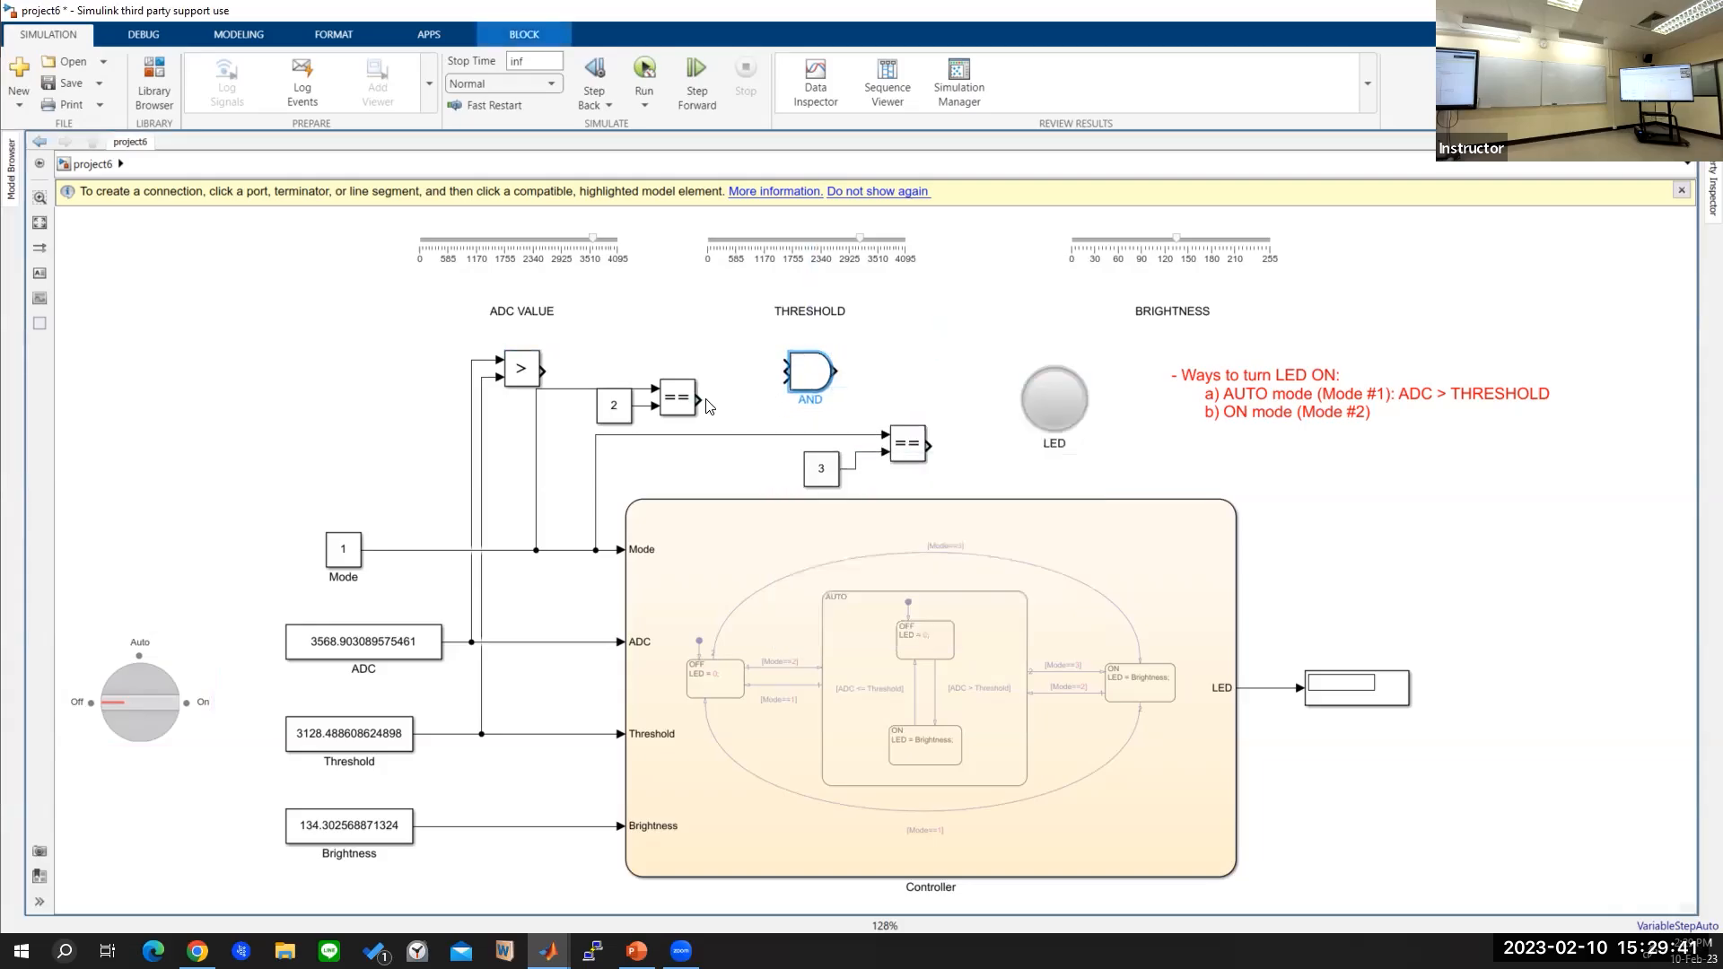
pyautogui.moveTo(699, 399); pyautogui.dragTo(787, 377)
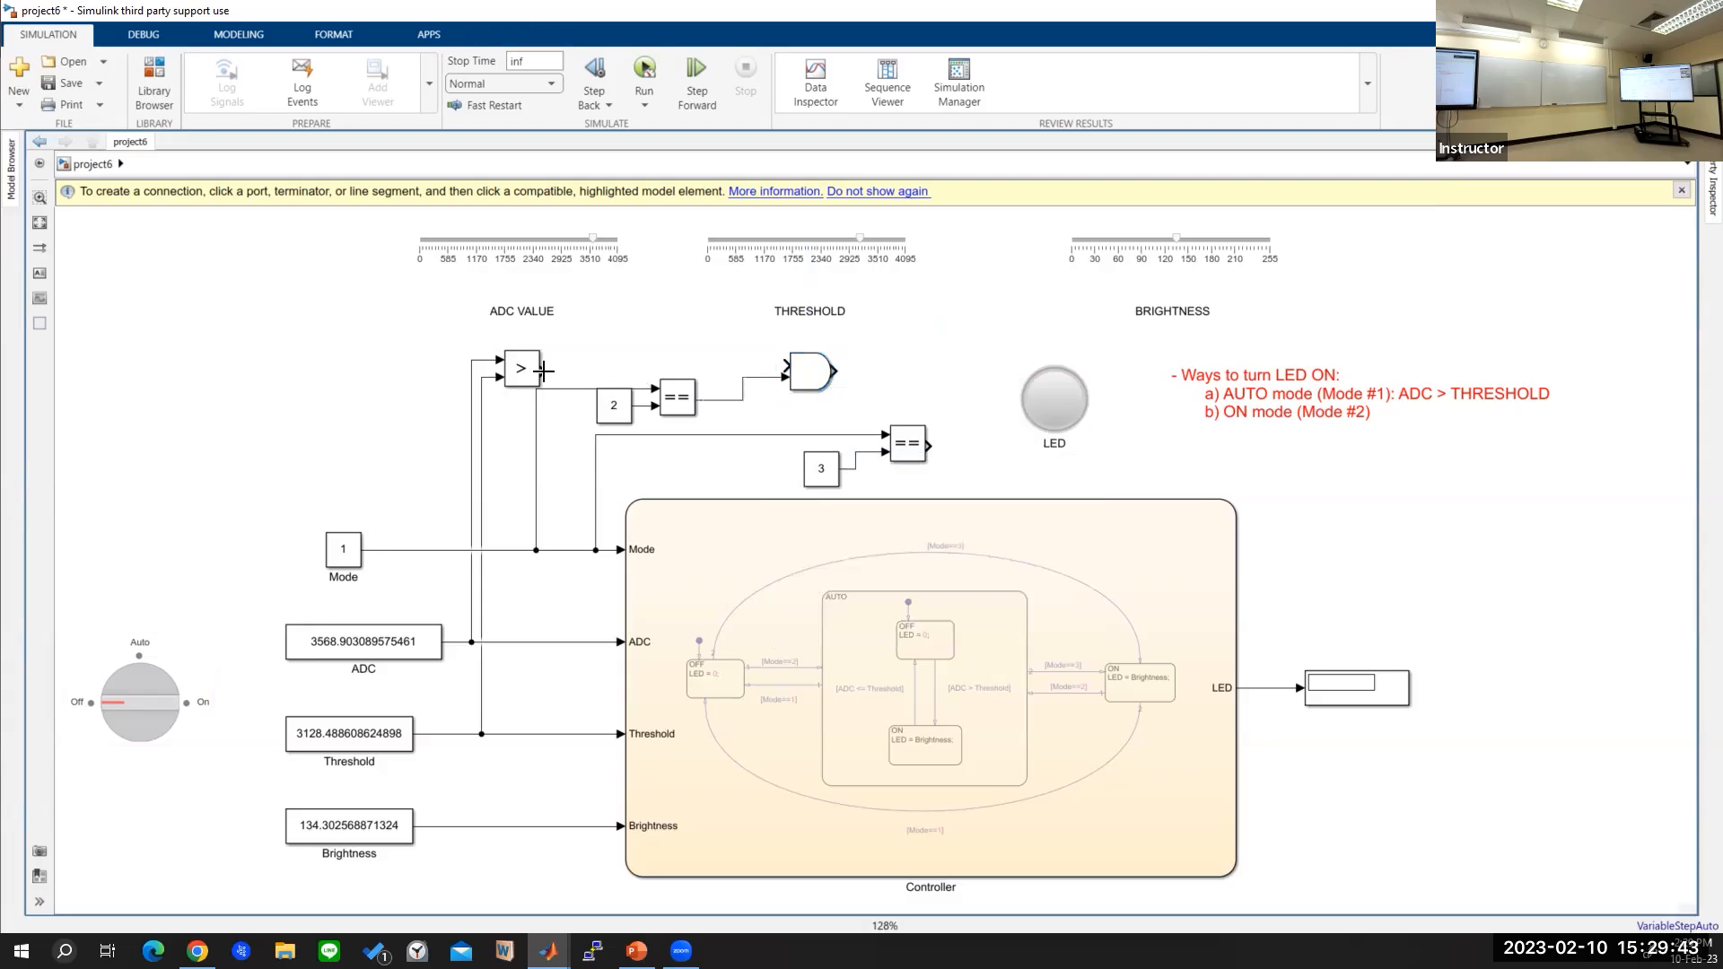
pyautogui.moveTo(544, 370); pyautogui.dragTo(788, 366)
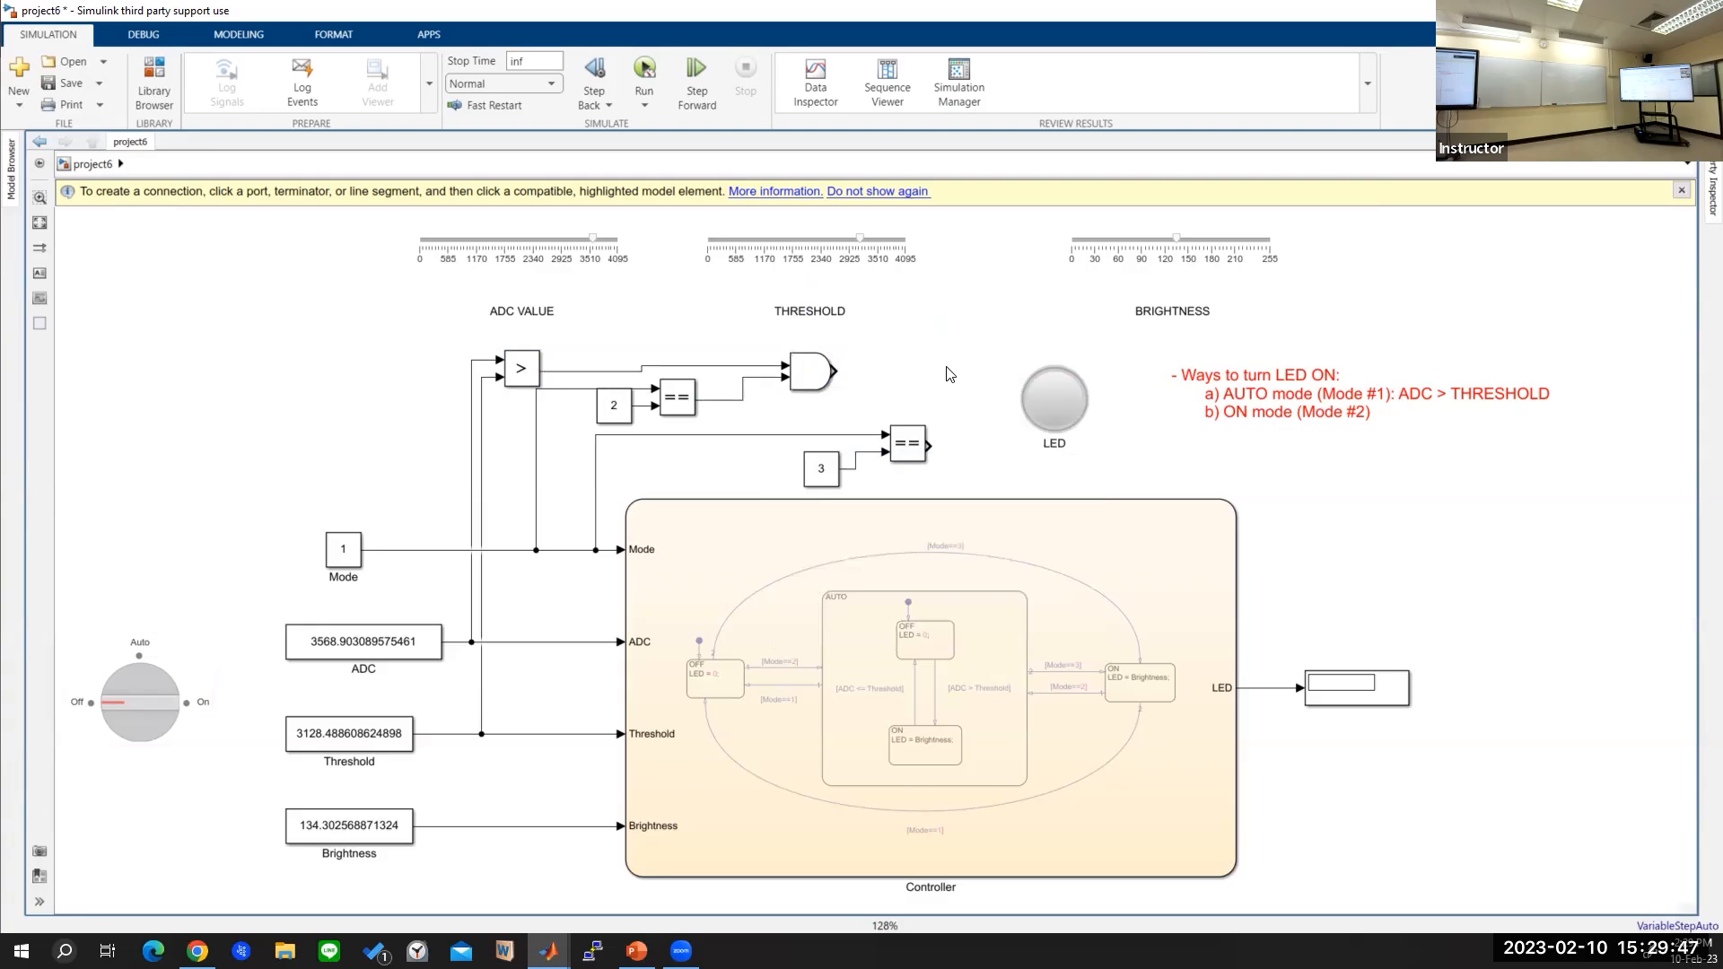
# Step: Shift the LED lamp right, add an OR block, and connect the AND output and the Equal-to-3 output to its inputs
pyautogui.moveTo(1042, 399); pyautogui.dragTo(1116, 399)
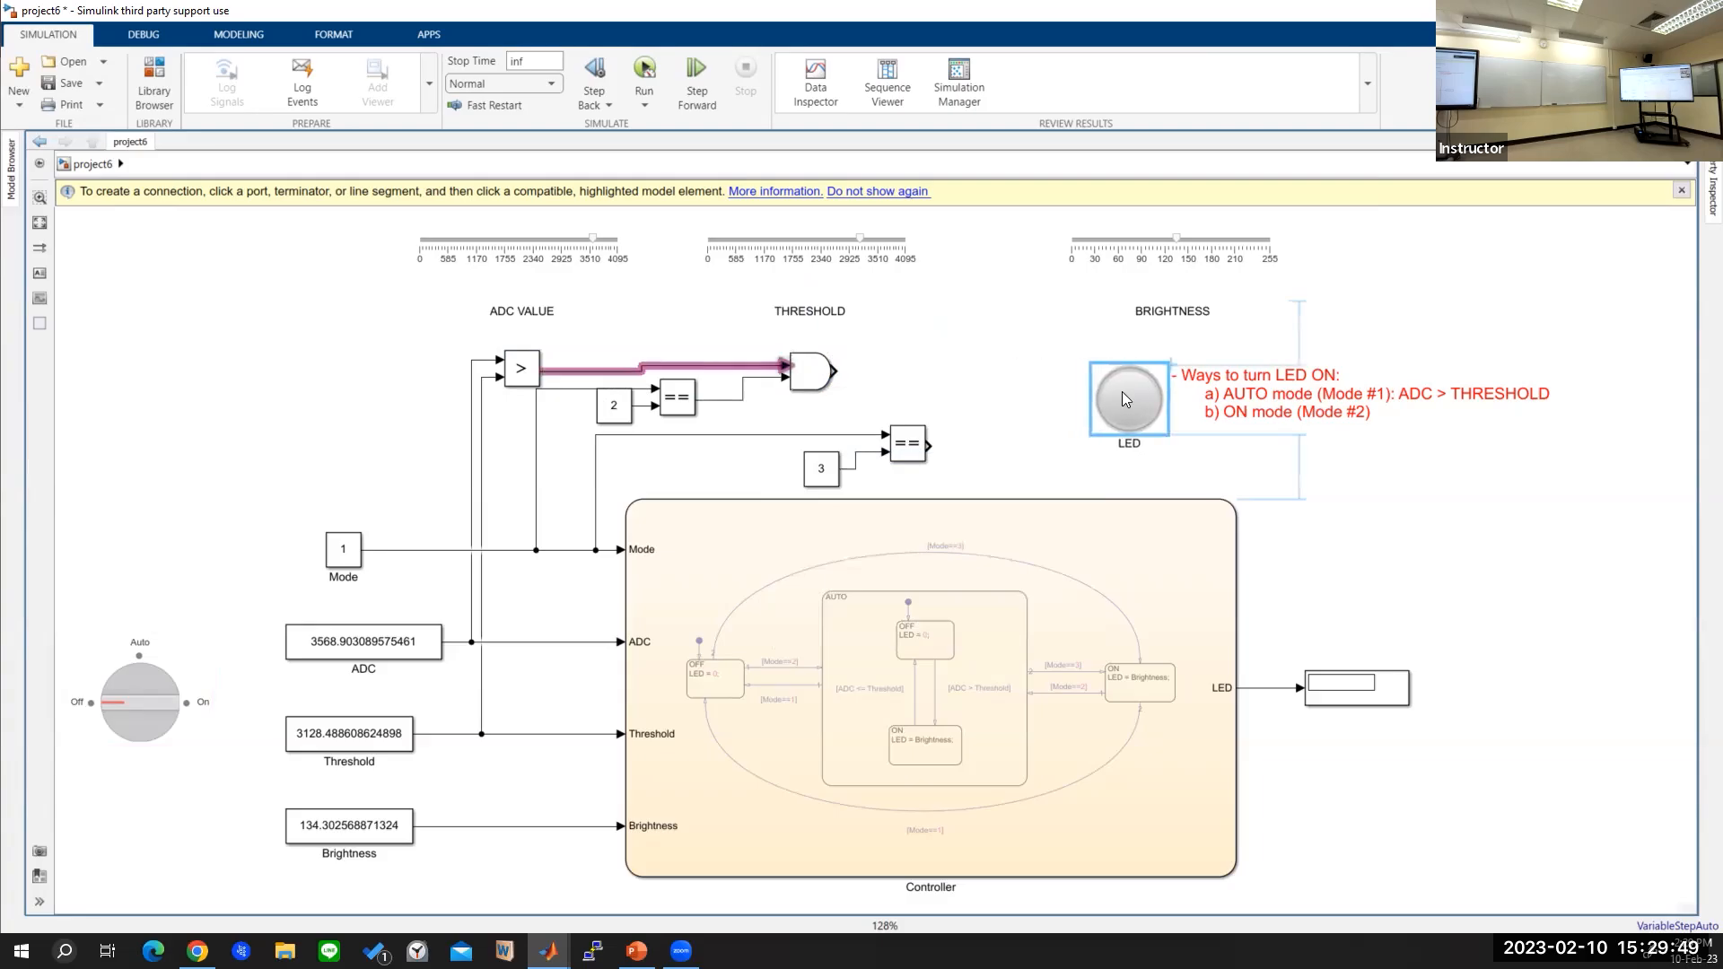
pyautogui.doubleClick(950, 368)
pyautogui.write('or')
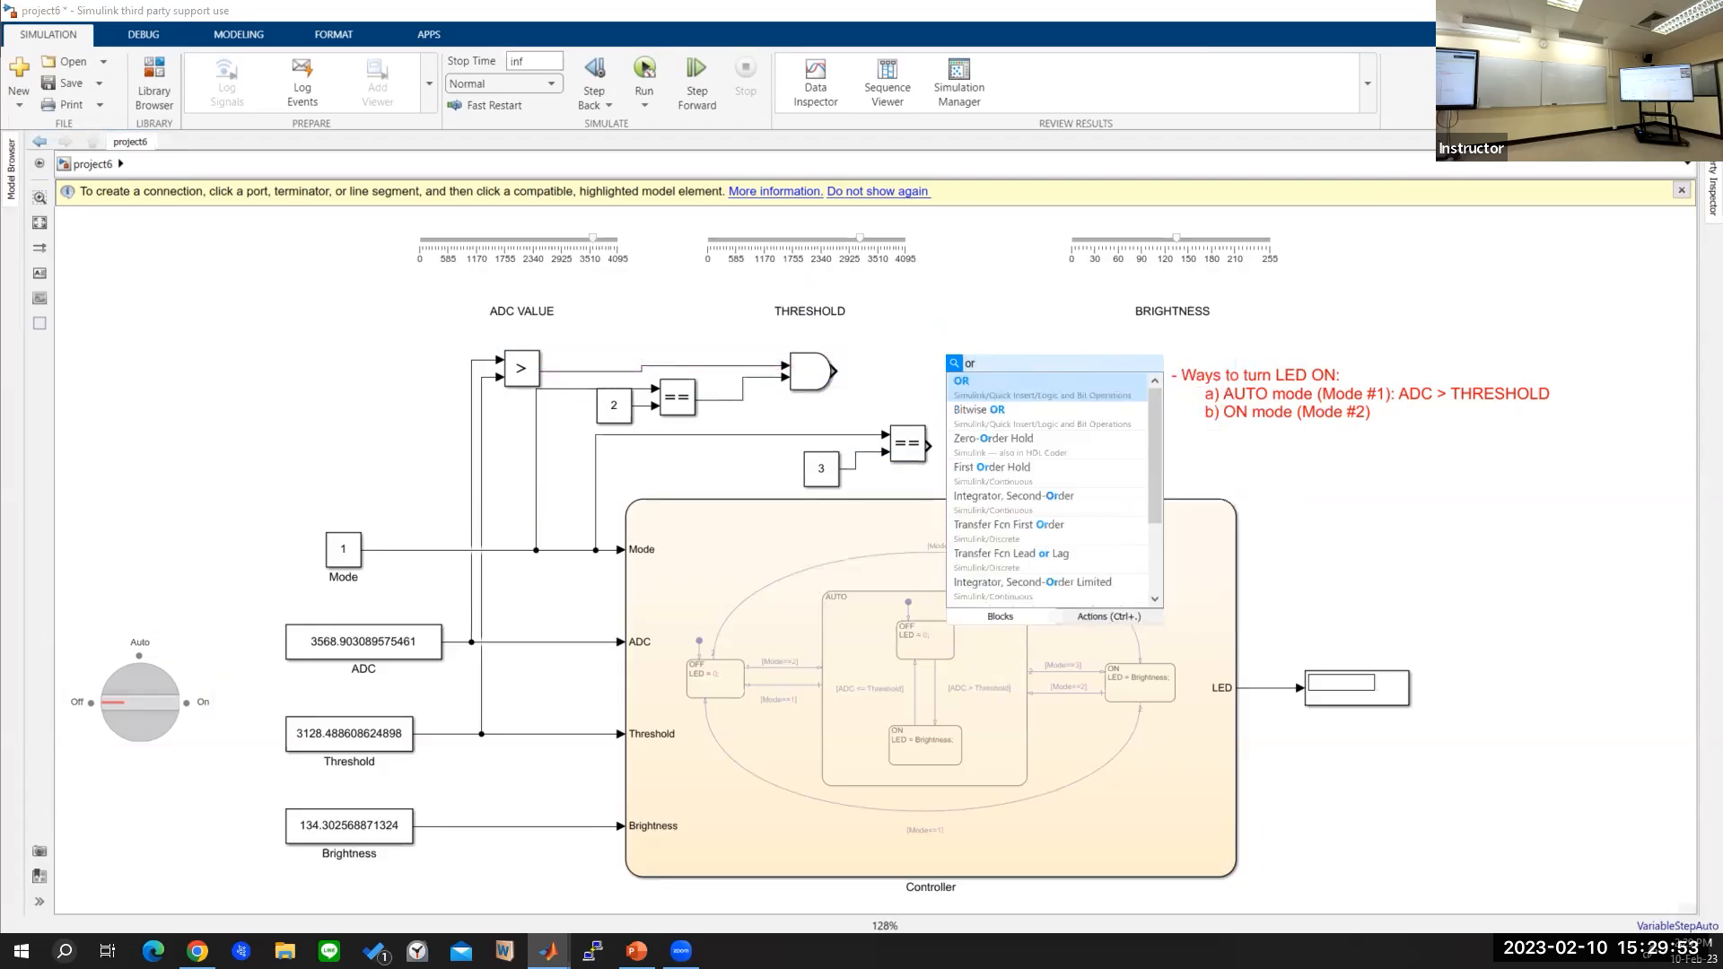
pyautogui.press('Return')
pyautogui.moveTo(959, 371); pyautogui.dragTo(1005, 395)
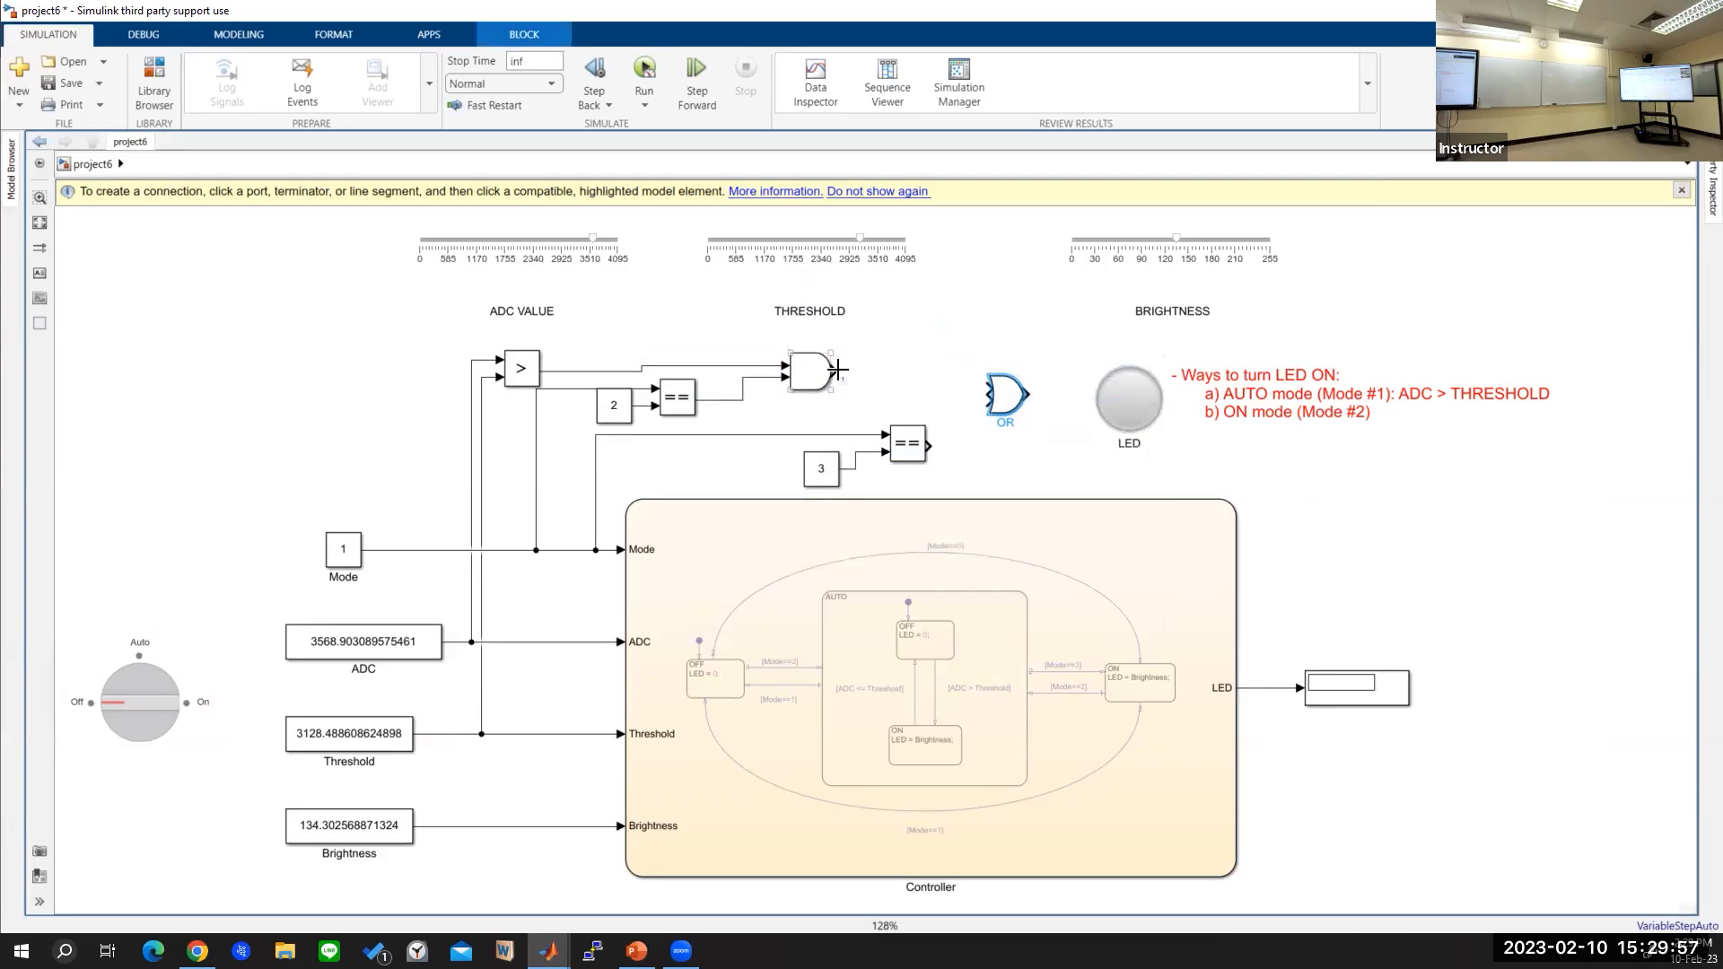
pyautogui.moveTo(838, 370); pyautogui.dragTo(980, 400)
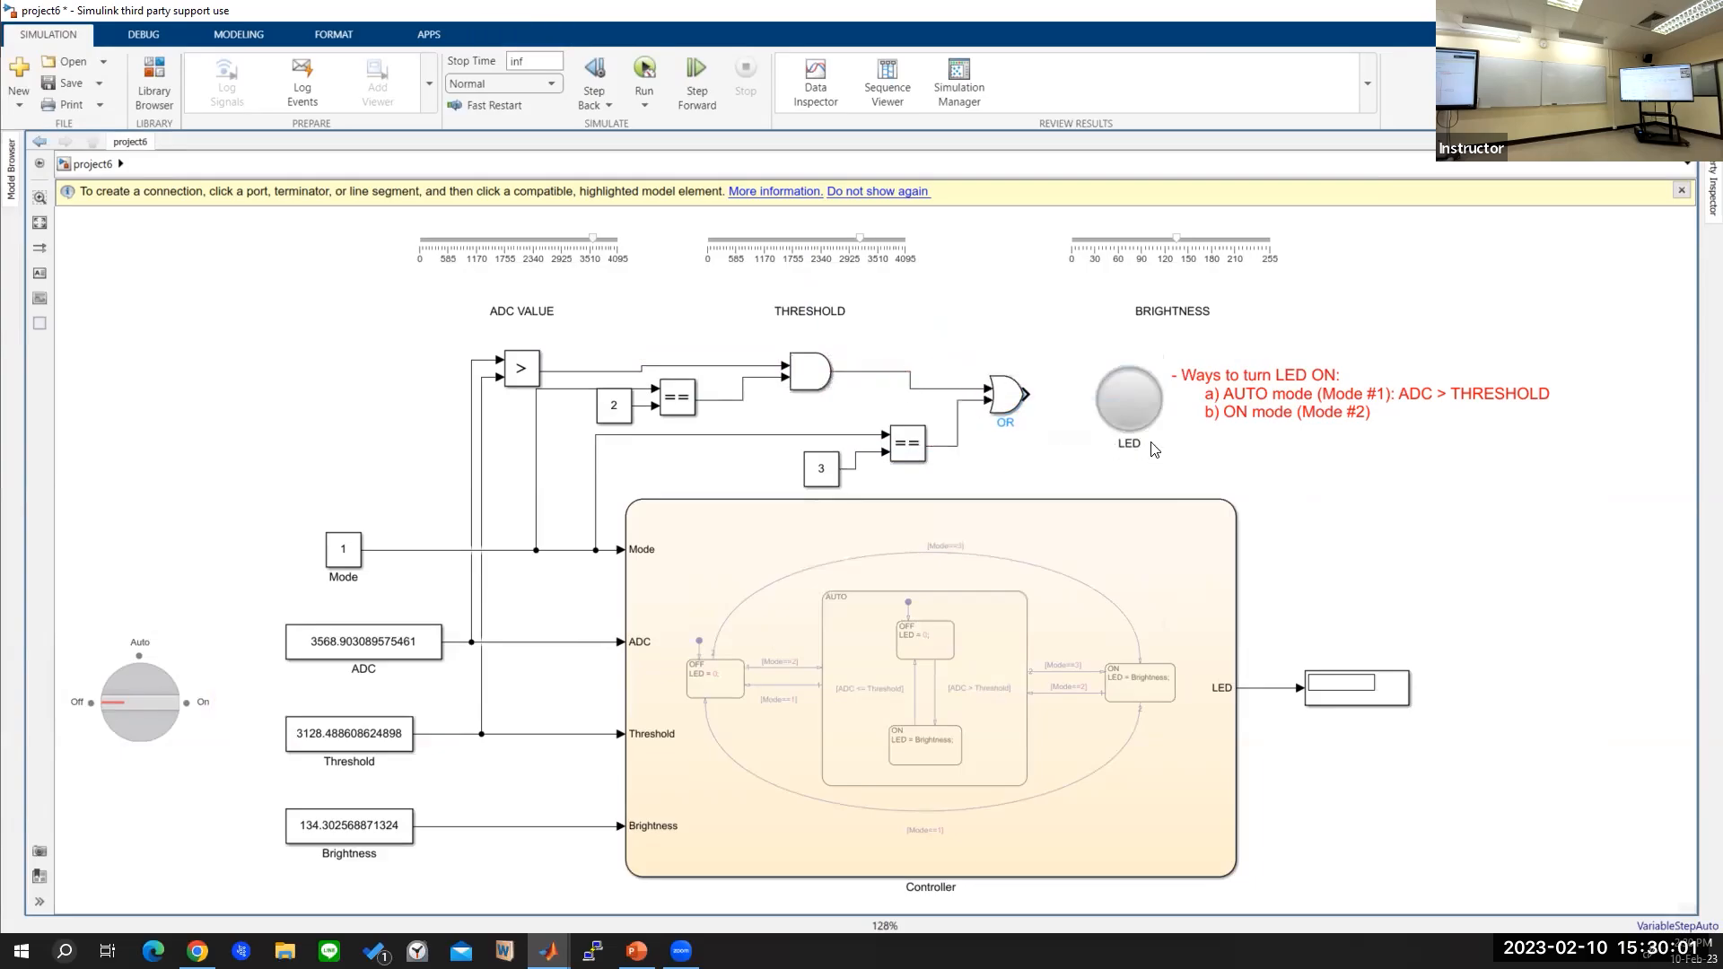
# Step: Move the LED lamp out of the way and add a Display block connected to the OR block's output
pyautogui.click(1145, 418)
pyautogui.moveTo(1133, 404); pyautogui.dragTo(1450, 508)
pyautogui.doubleClick(1084, 459)
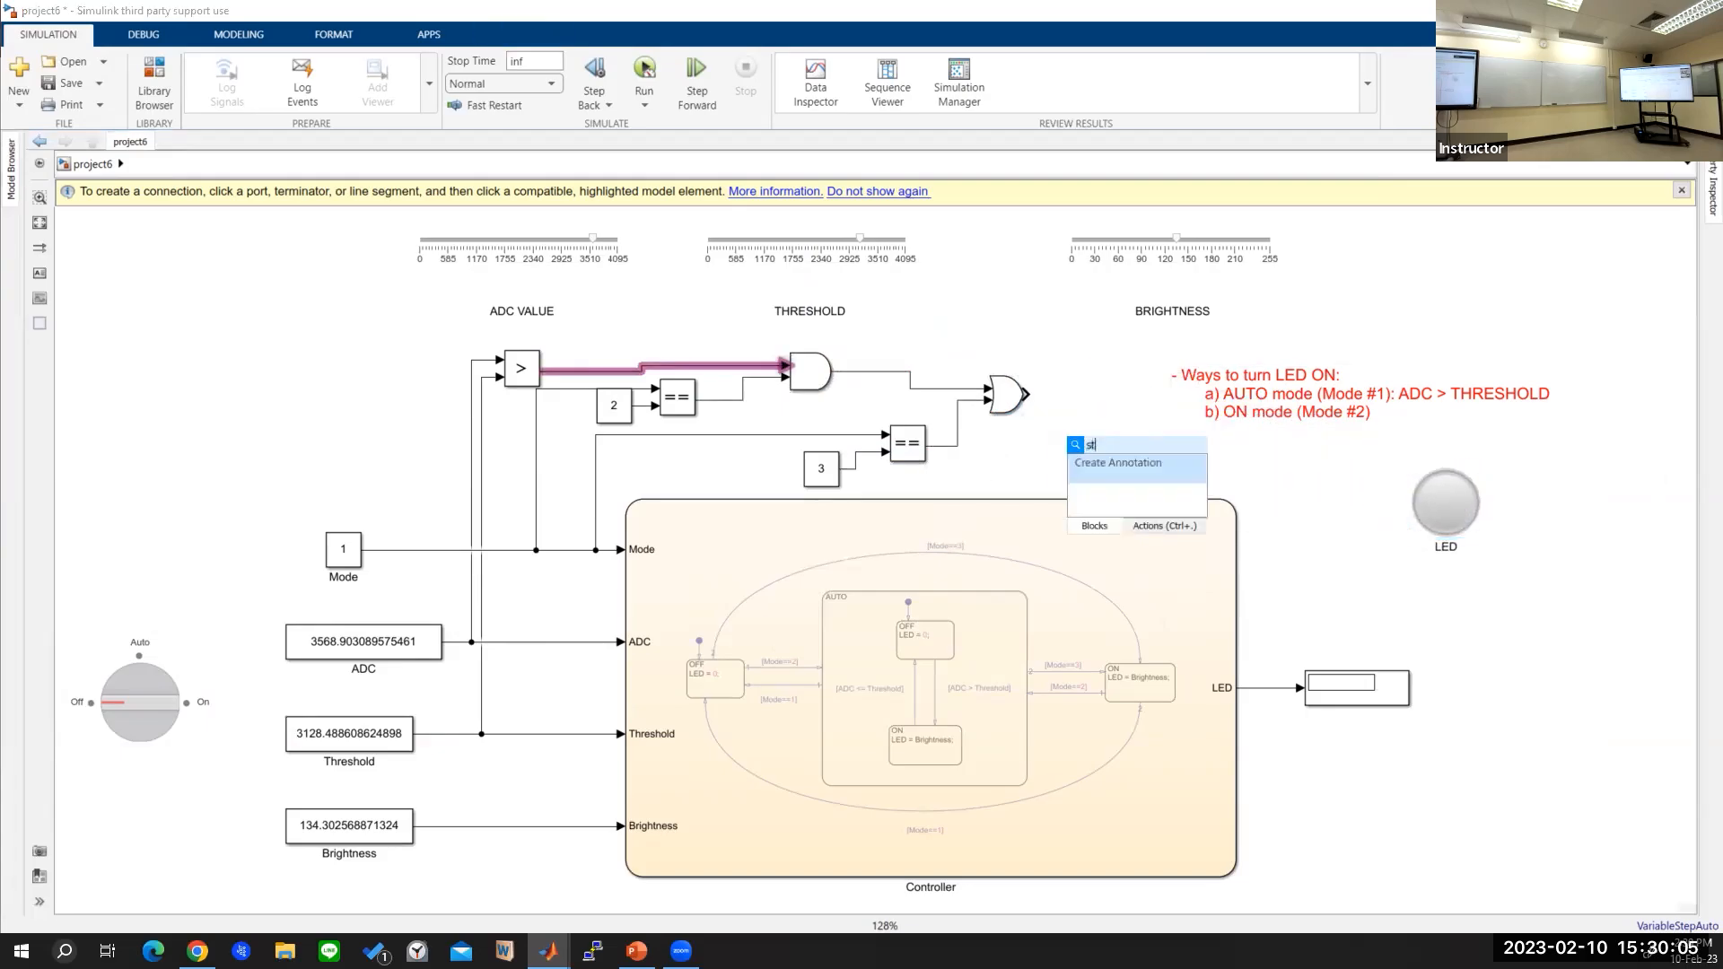
pyautogui.write('s')
pyautogui.press('BackSpace')
pyautogui.write('dis')
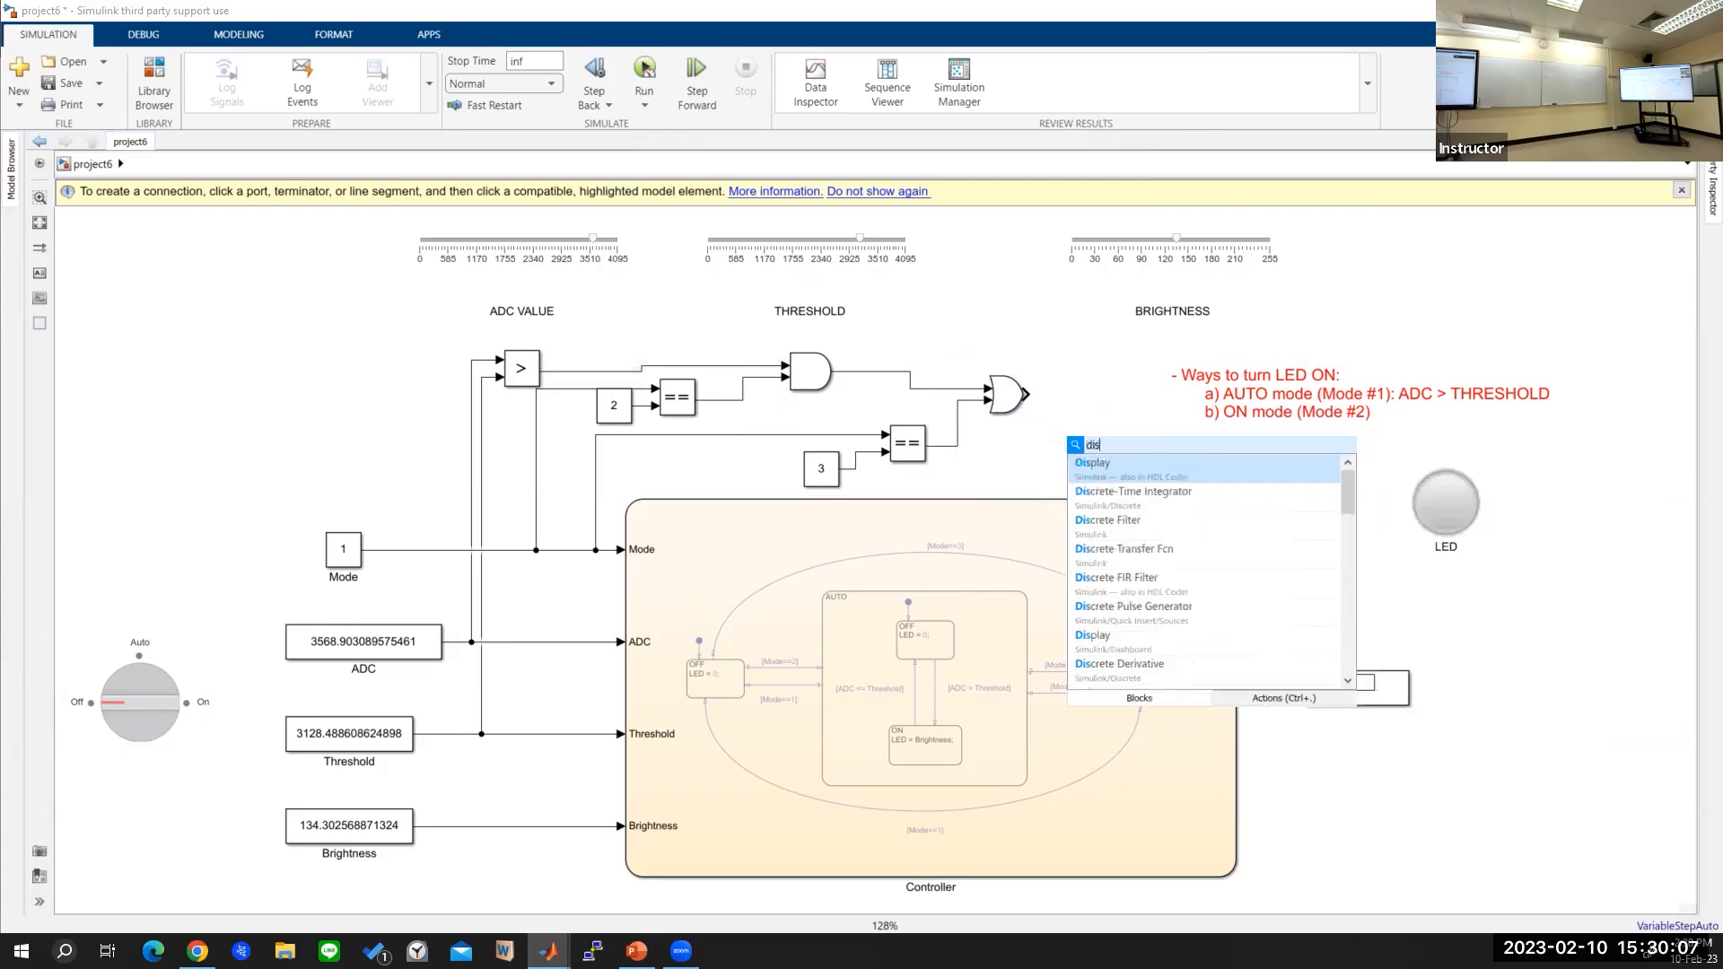
pyautogui.press('Return')
pyautogui.moveTo(1084, 458); pyautogui.dragTo(1141, 401)
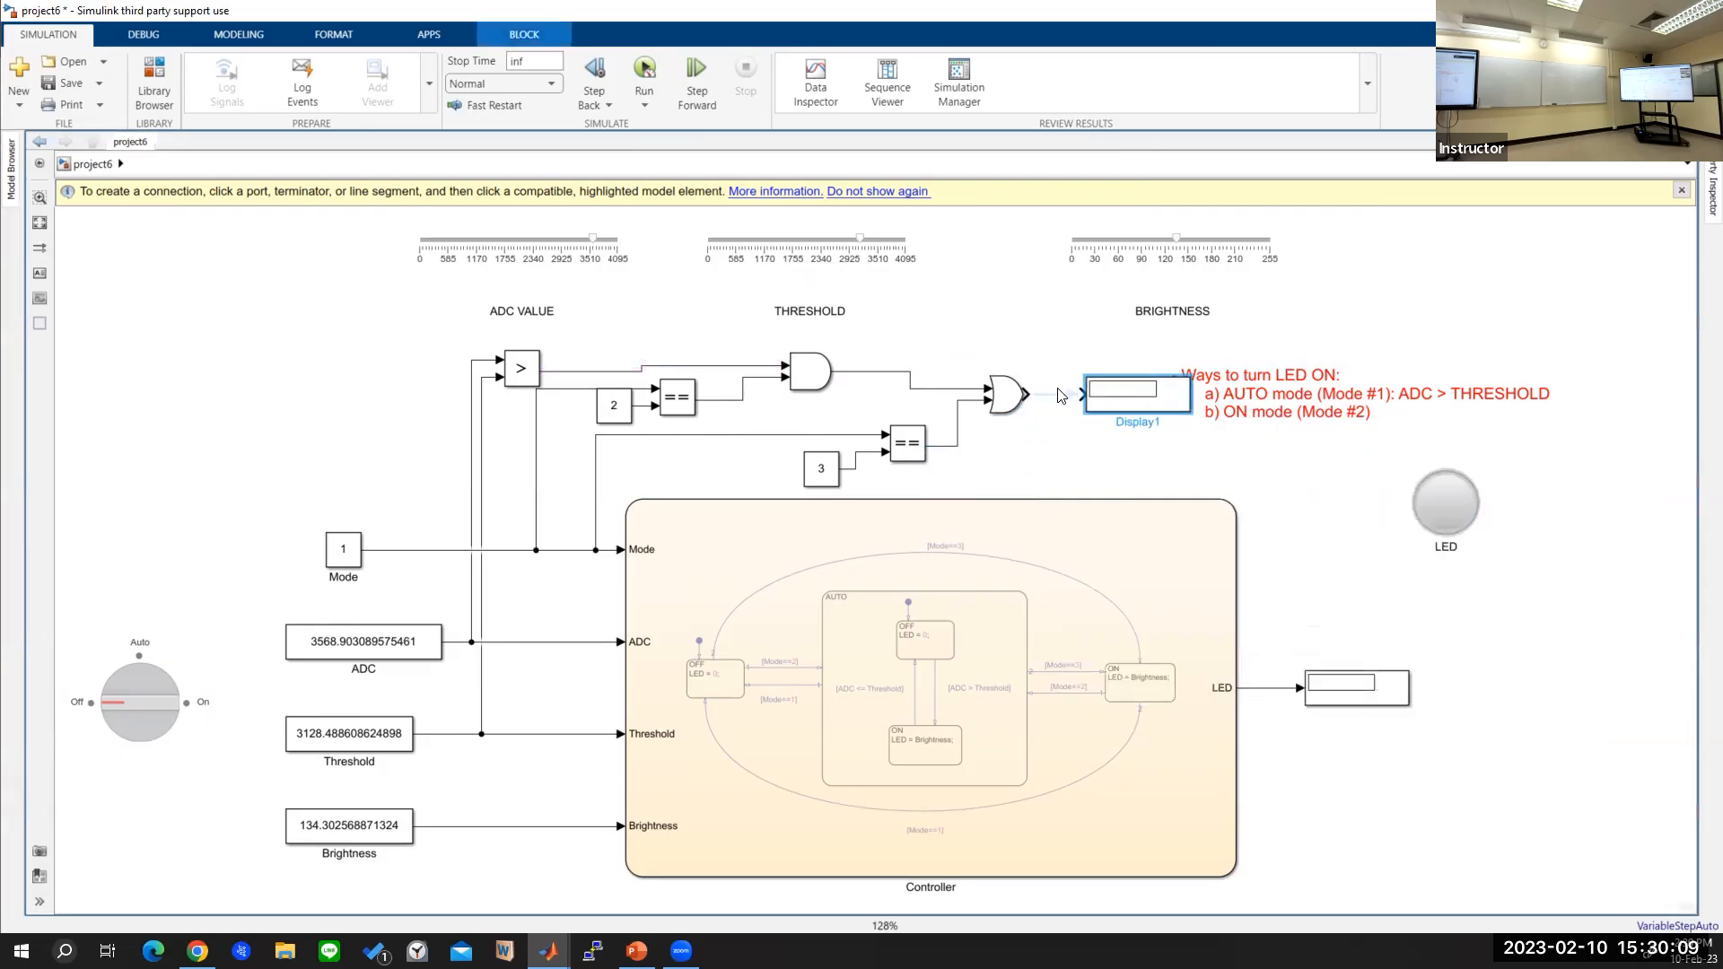
# Step: Move the annotation to the right and place the LED lamp between it and the new Display block
pyautogui.moveTo(1319, 392); pyautogui.dragTo(1458, 379)
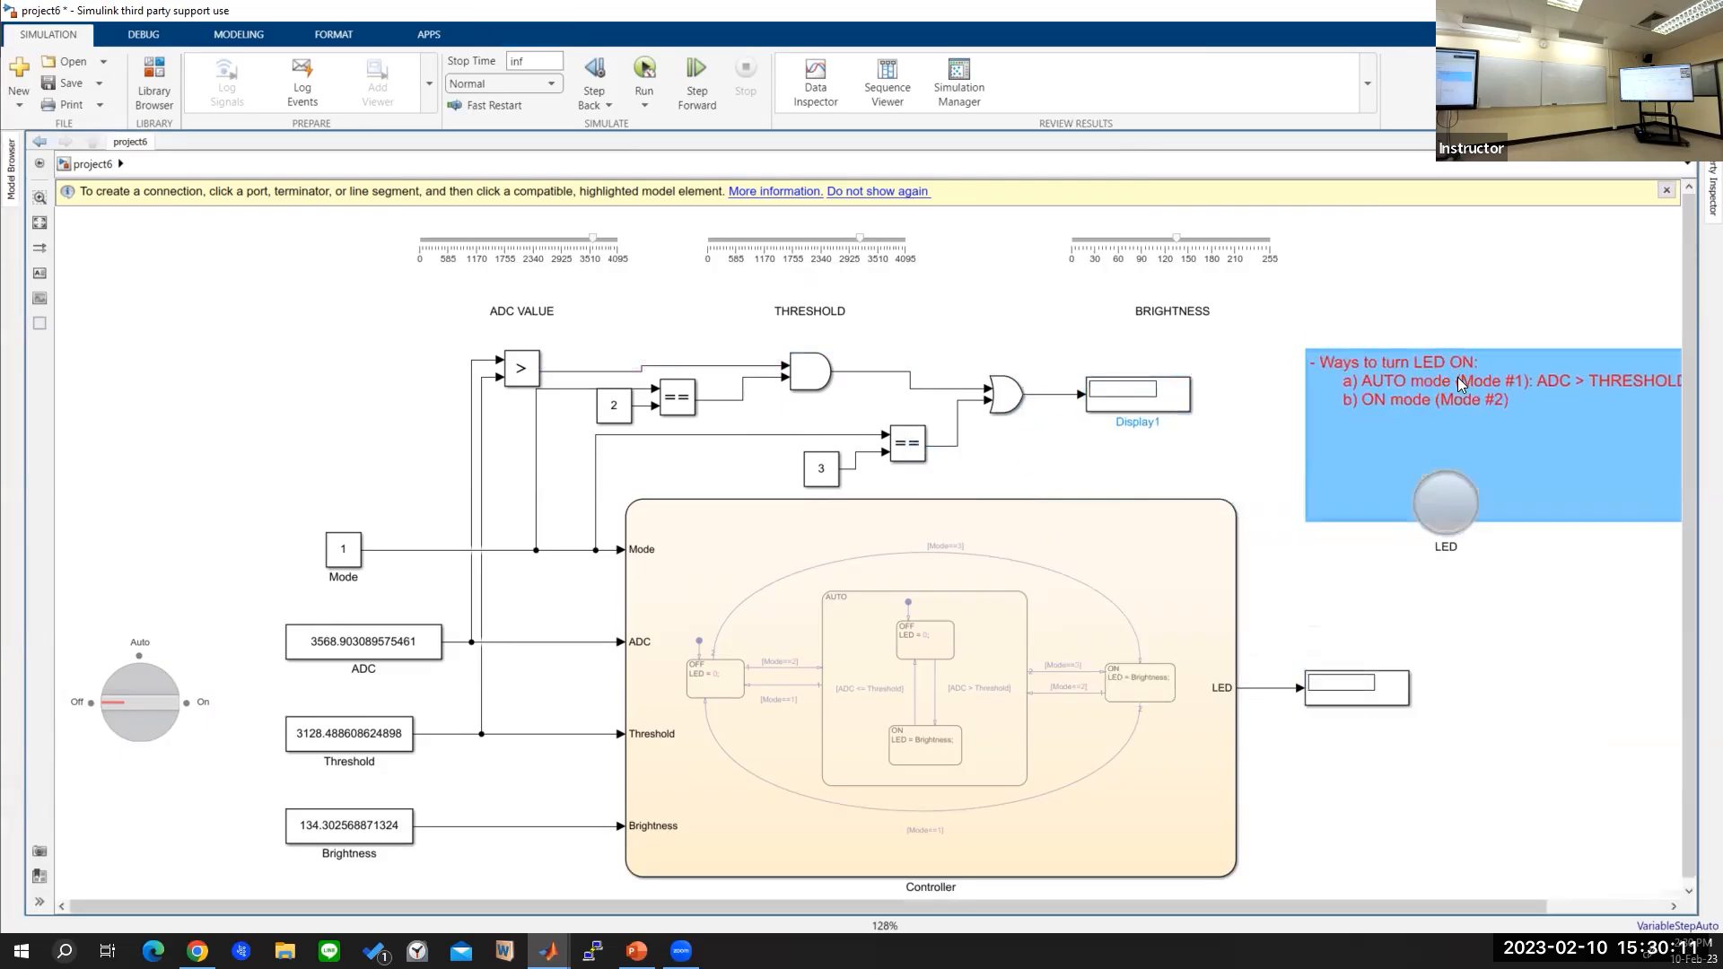
pyautogui.click(1194, 449)
pyautogui.moveTo(1455, 506)
pyautogui.mouseDown()
pyautogui.moveTo(1252, 421)
pyautogui.moveTo(1273, 399)
pyautogui.mouseUp()
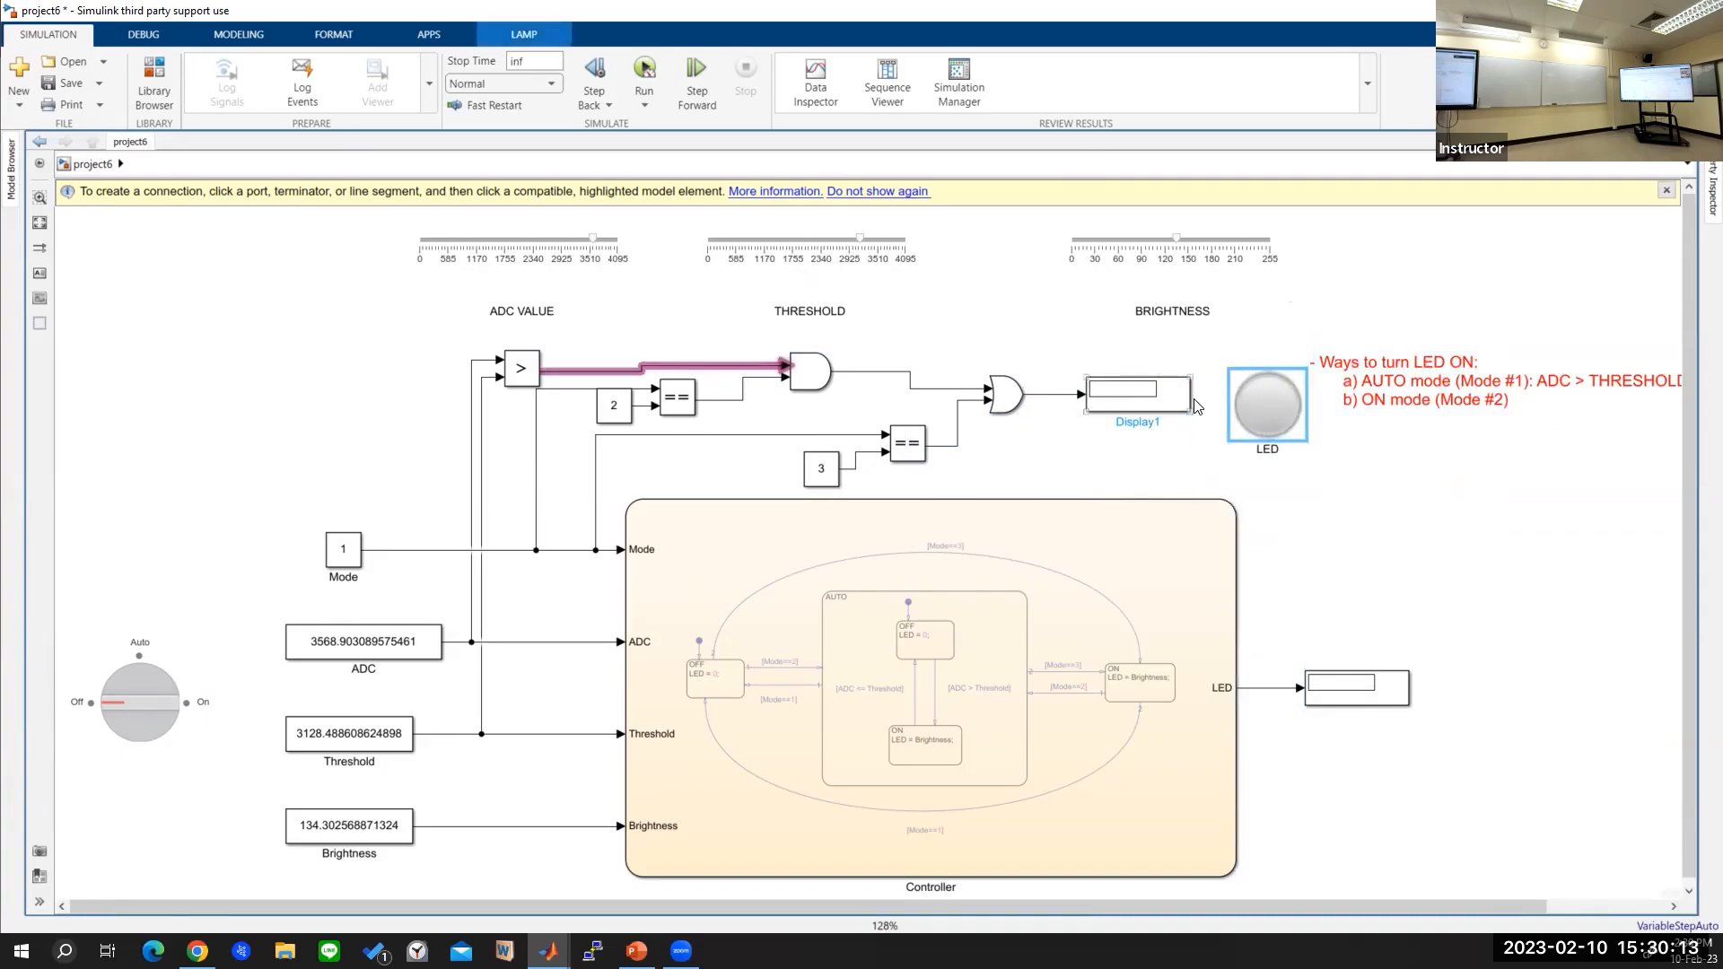
# Step: Name the OR output signal "status" and connect the LED lamp to that signal
pyautogui.doubleClick(1289, 400)
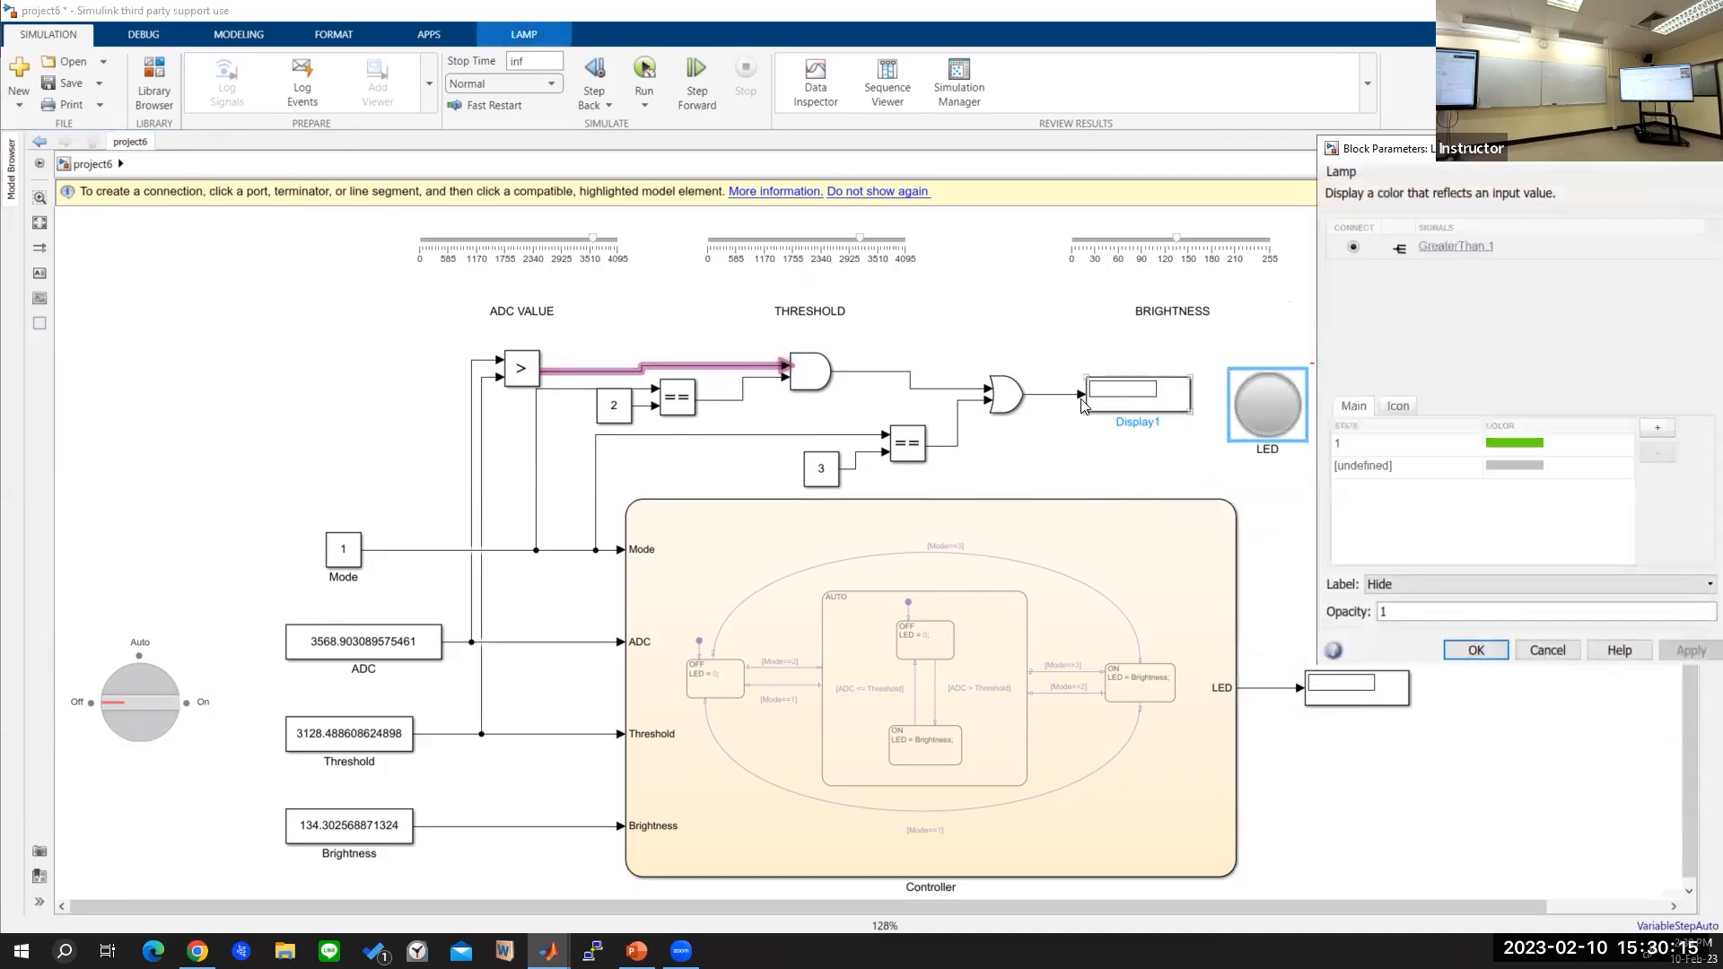
pyautogui.click(1553, 655)
pyautogui.click(1052, 396)
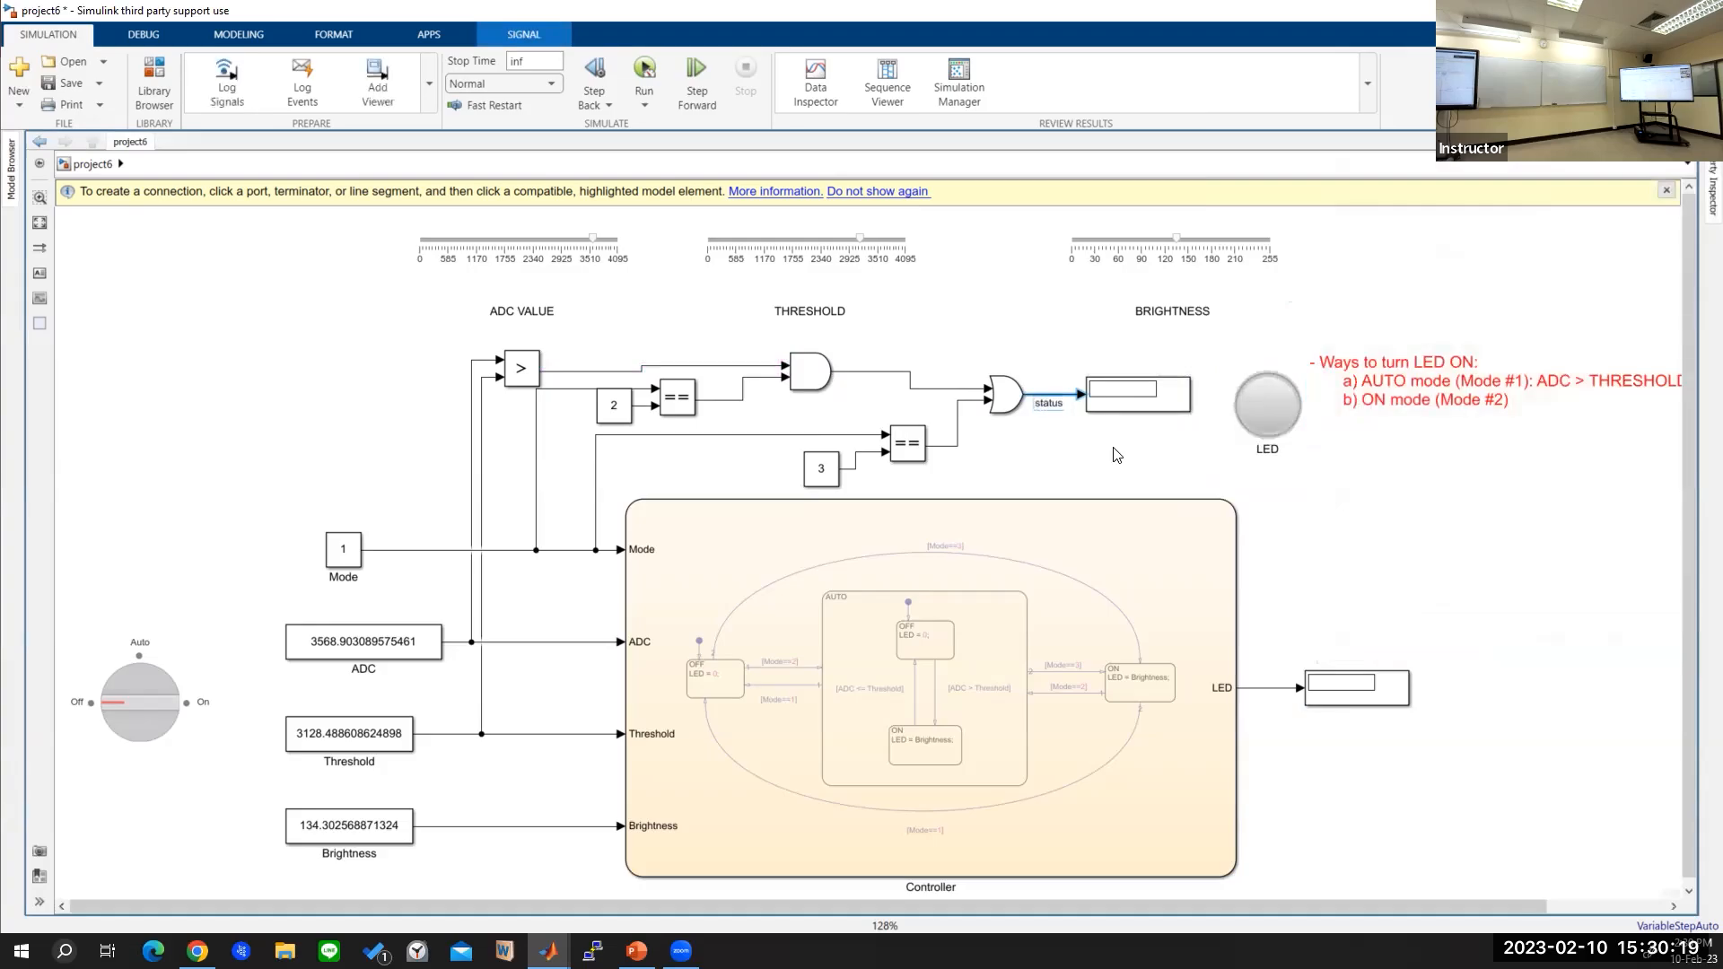
pyautogui.doubleClick(1296, 414)
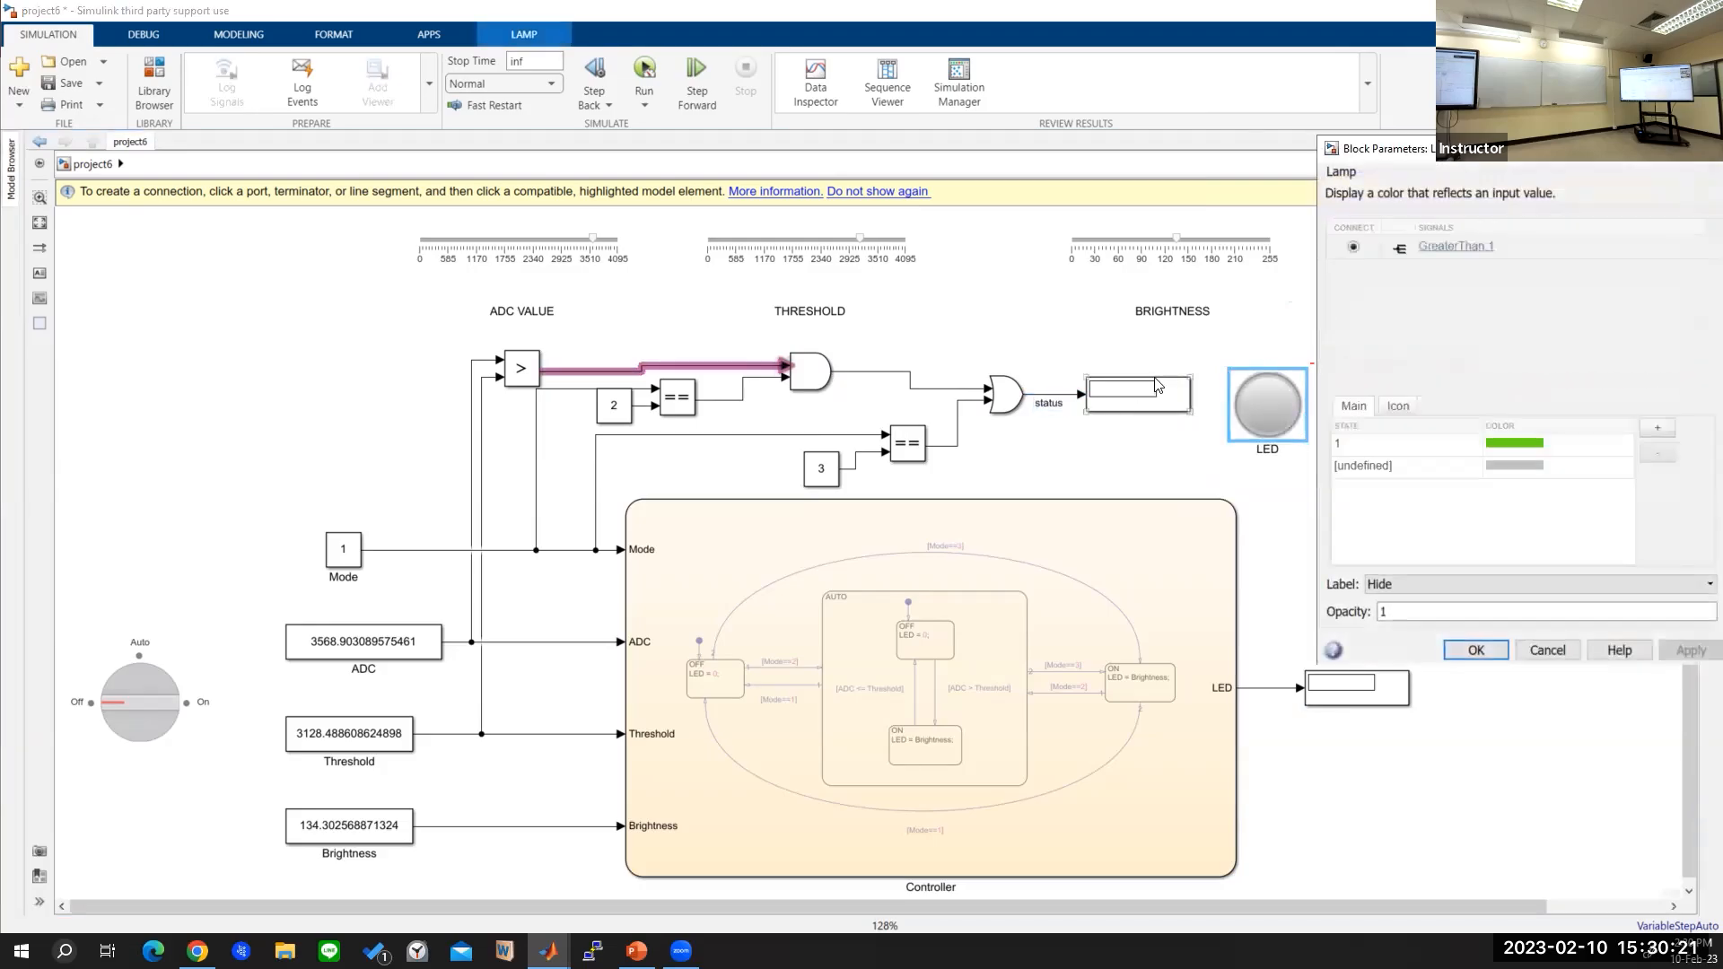
pyautogui.click(1068, 395)
pyautogui.click(1353, 248)
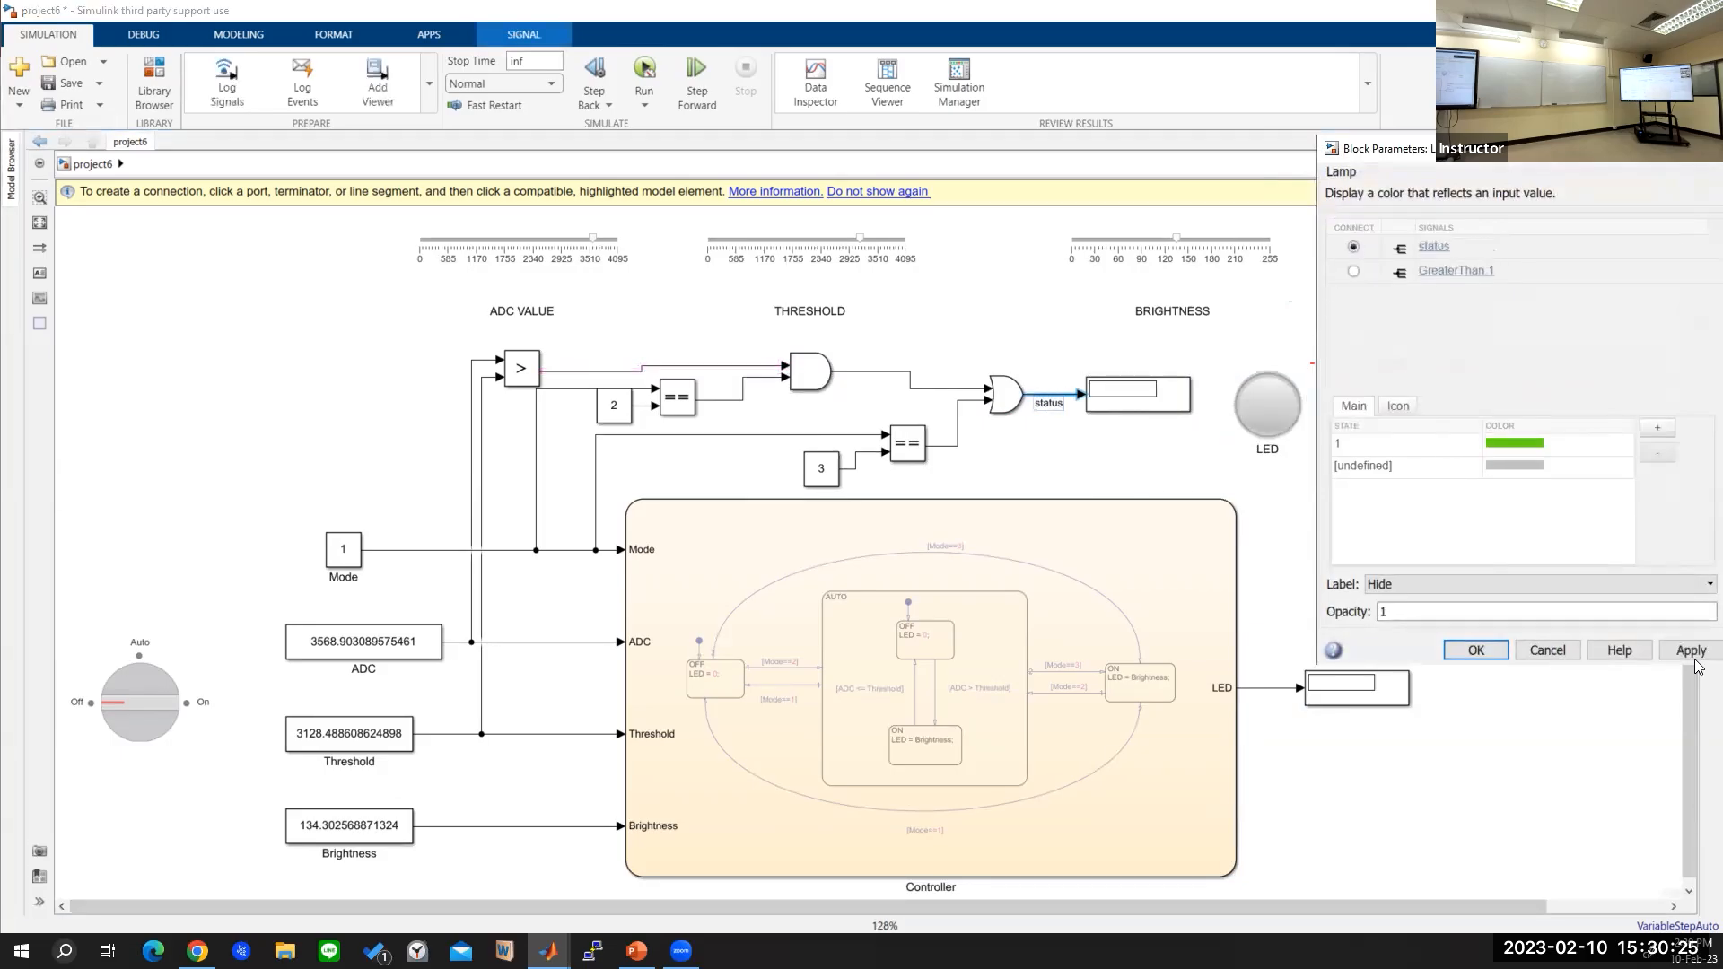
pyautogui.click(1489, 814)
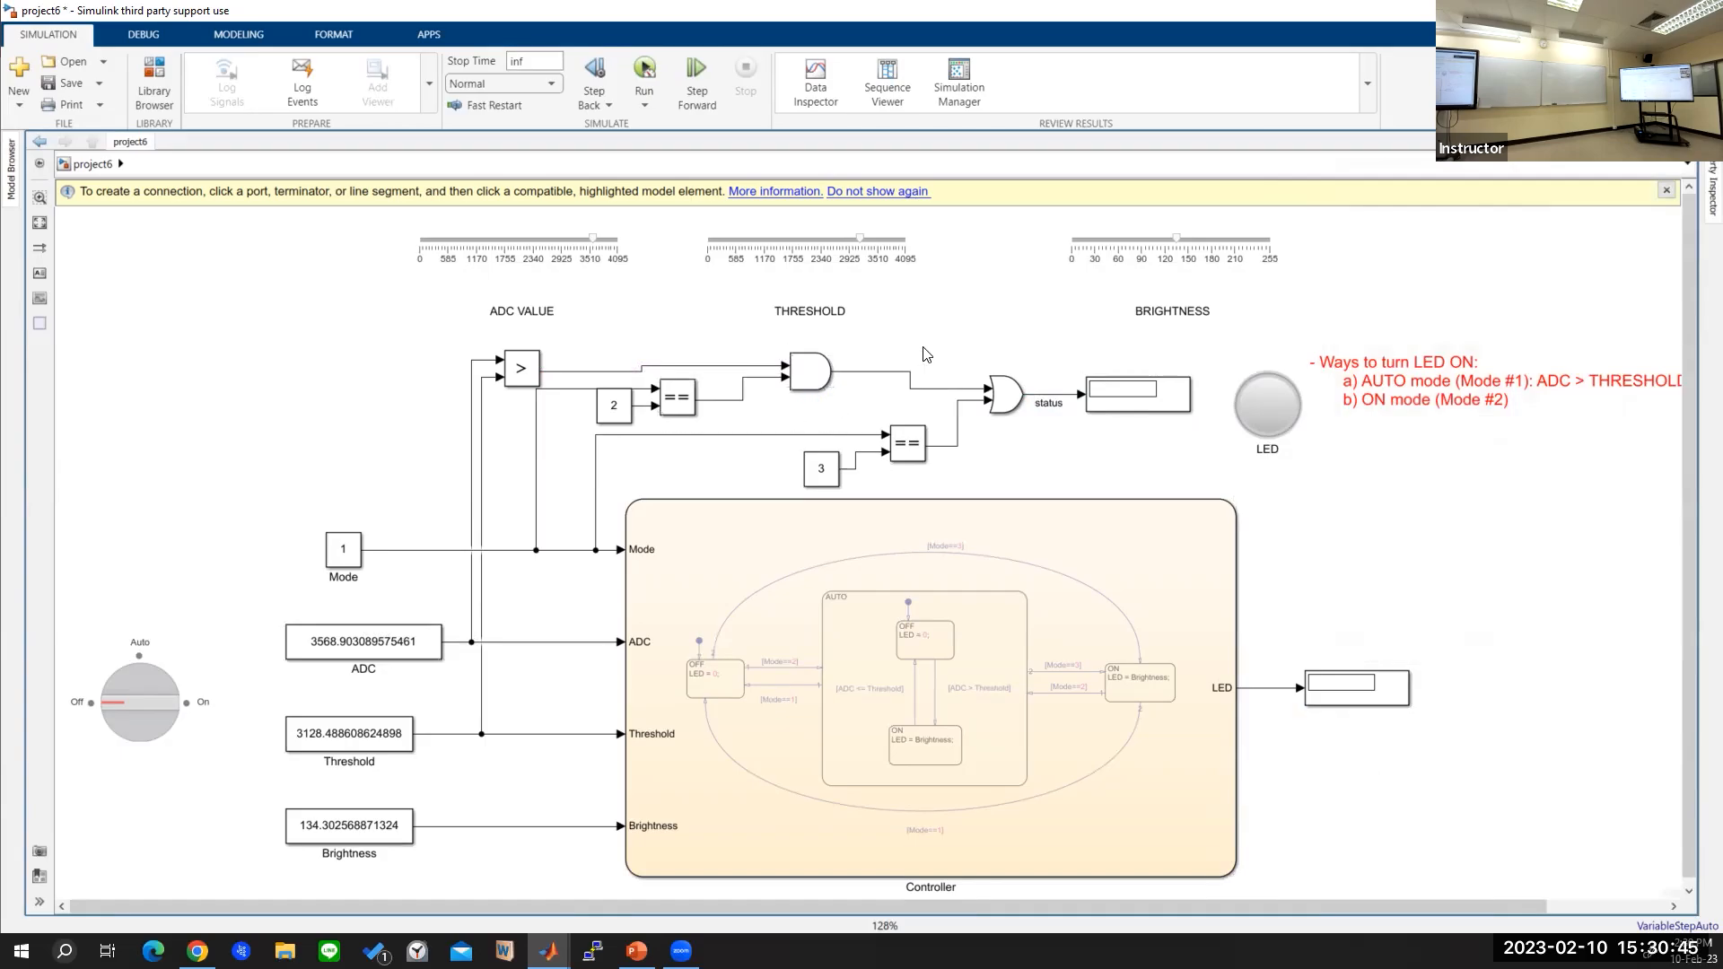
# Step: Run the simulation, turn the rotary switch between Off and On to test the LED lamp, and stop the run
pyautogui.click(645, 65)
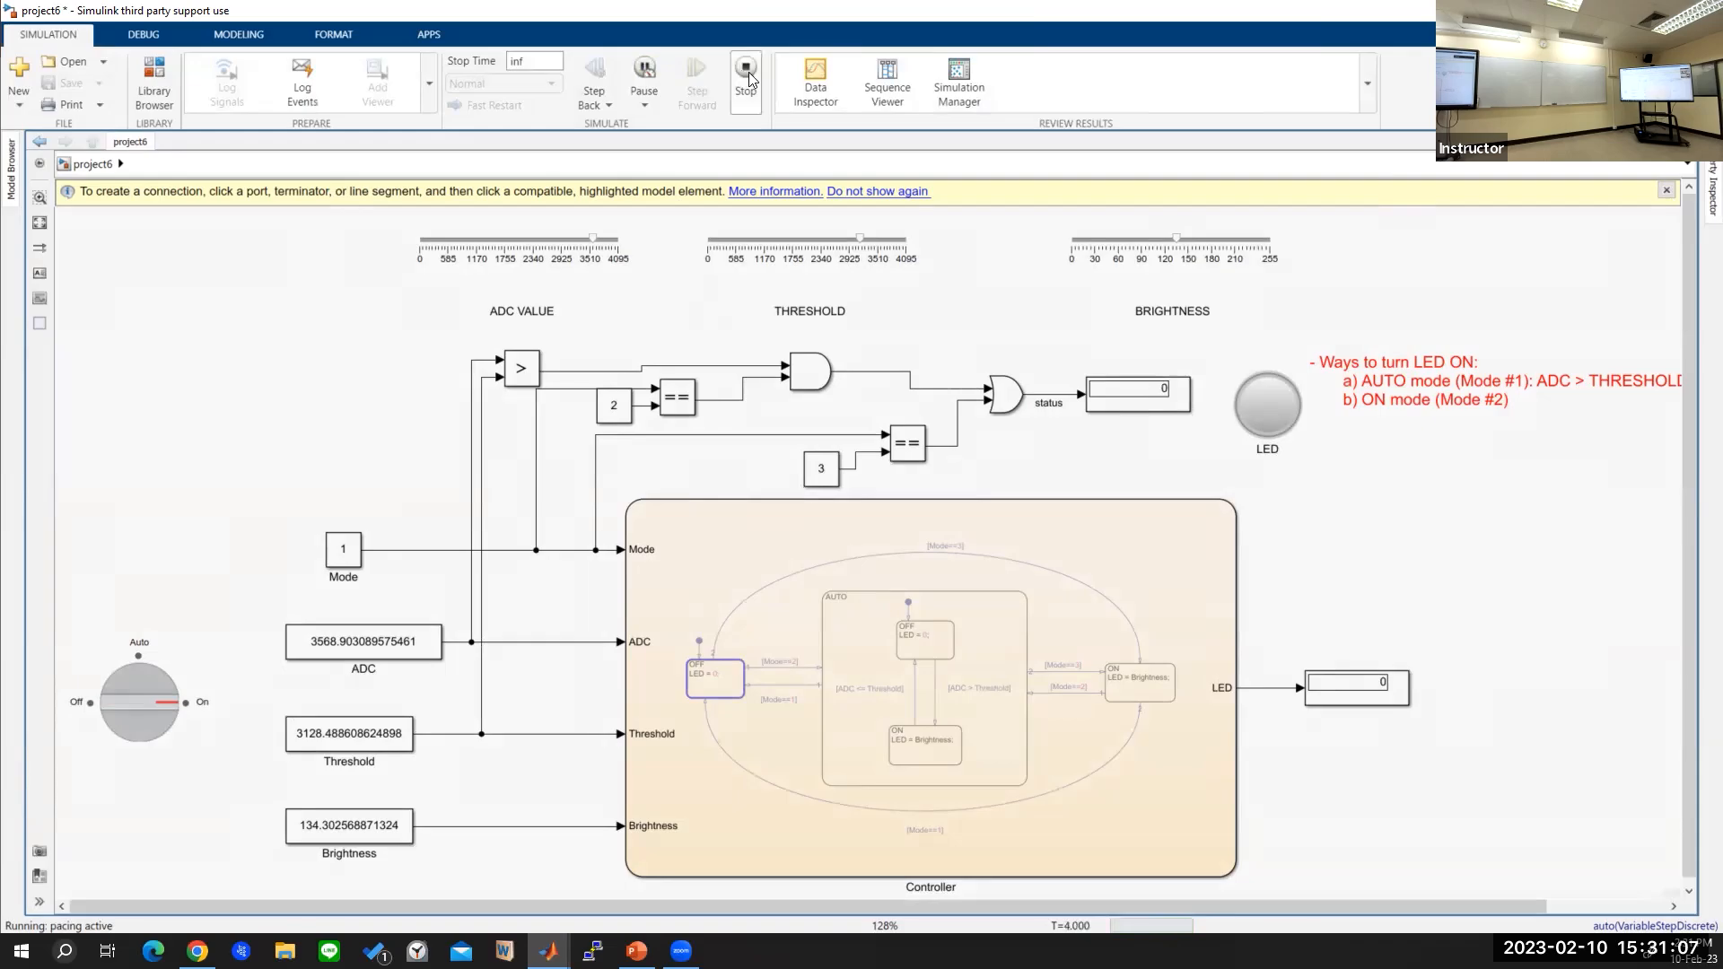
pyautogui.click(173, 709)
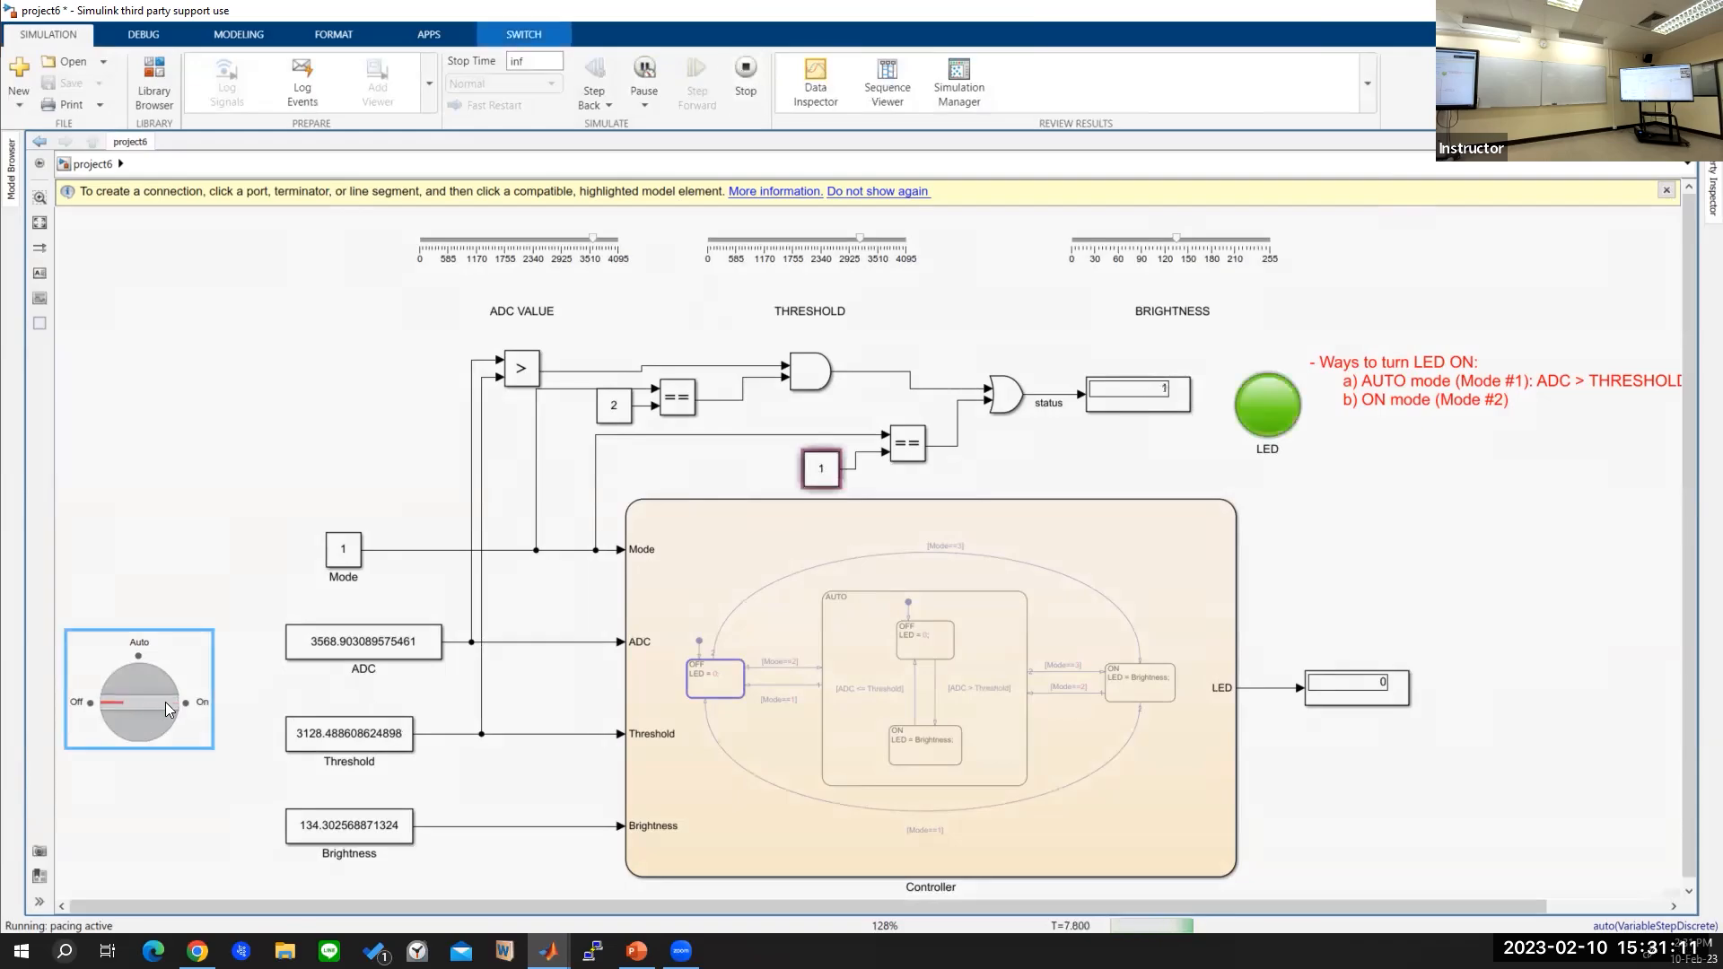
pyautogui.click(169, 709)
pyautogui.click(746, 77)
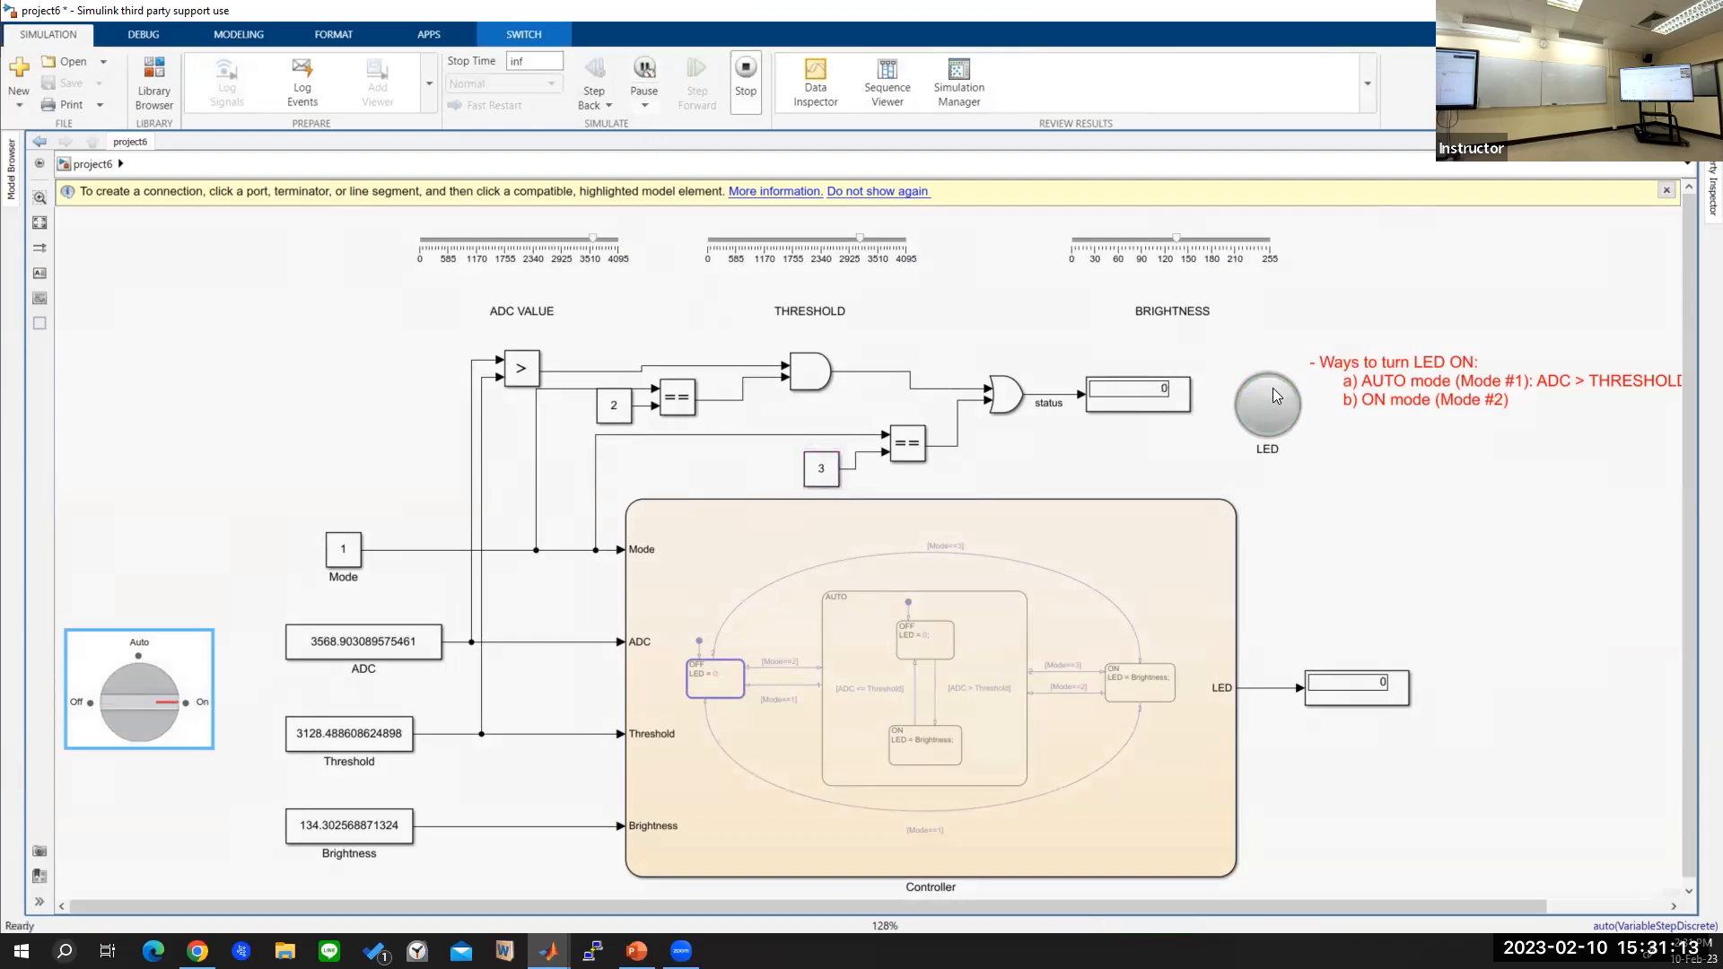
# Step: Inspect the rotary switch's parameter connection and states, and the LED lamp's signal connection and state colours
pyautogui.doubleClick(166, 676)
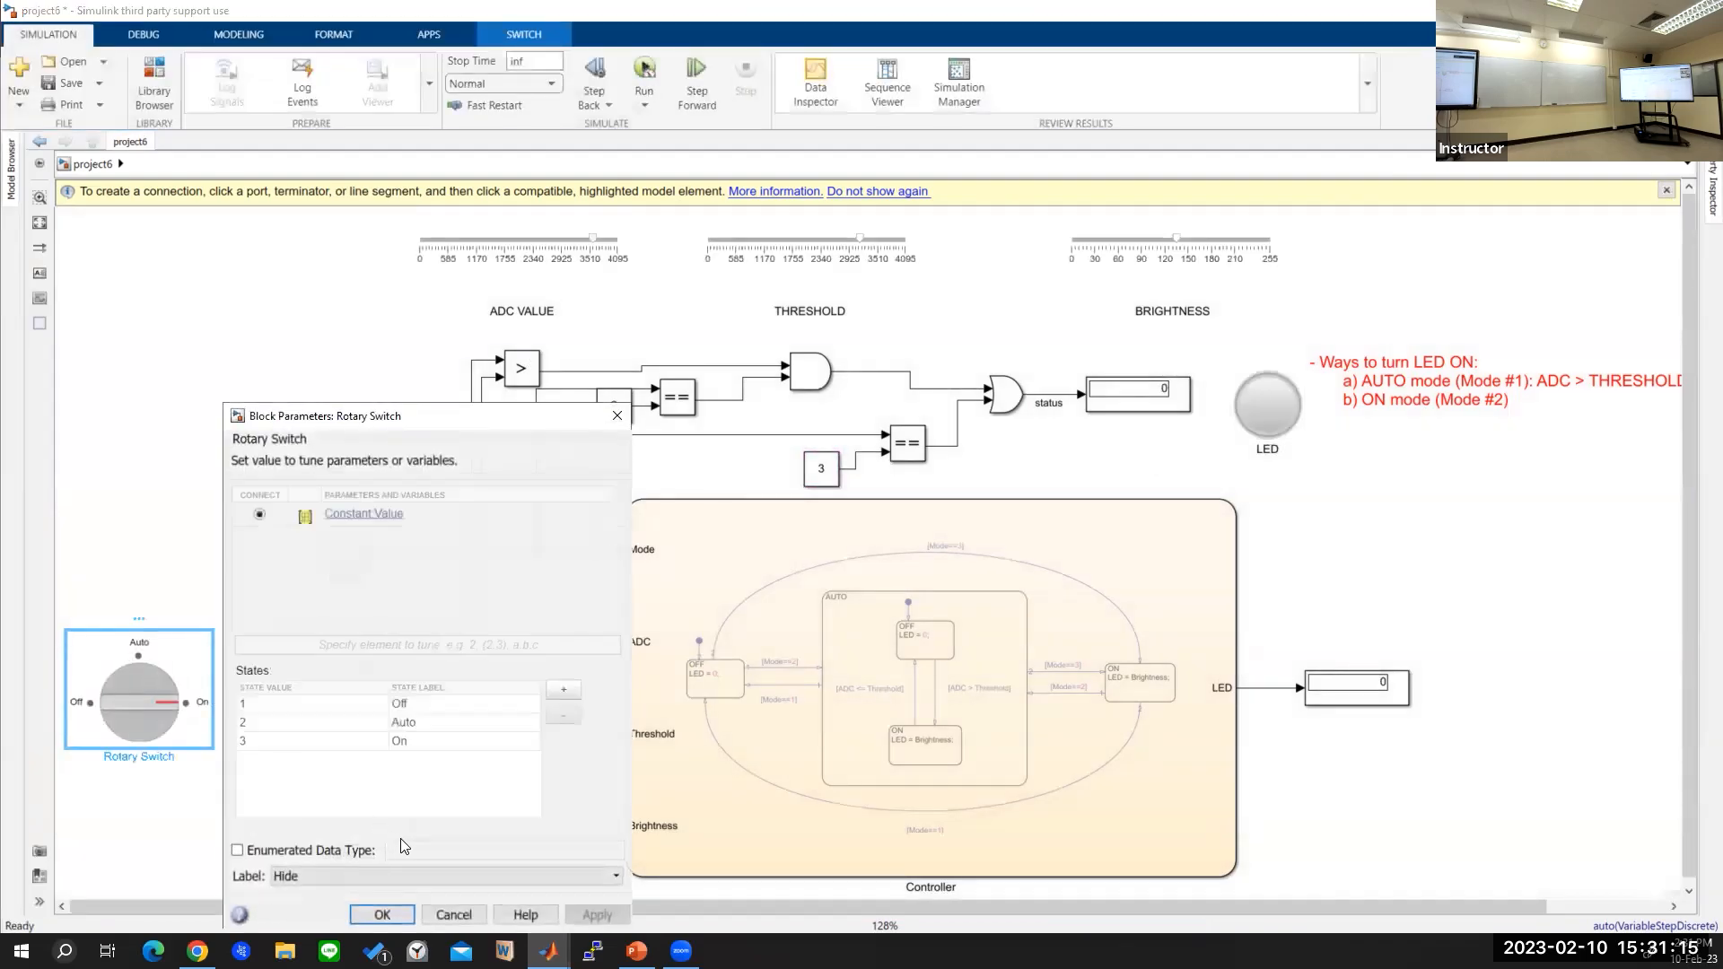
pyautogui.click(401, 915)
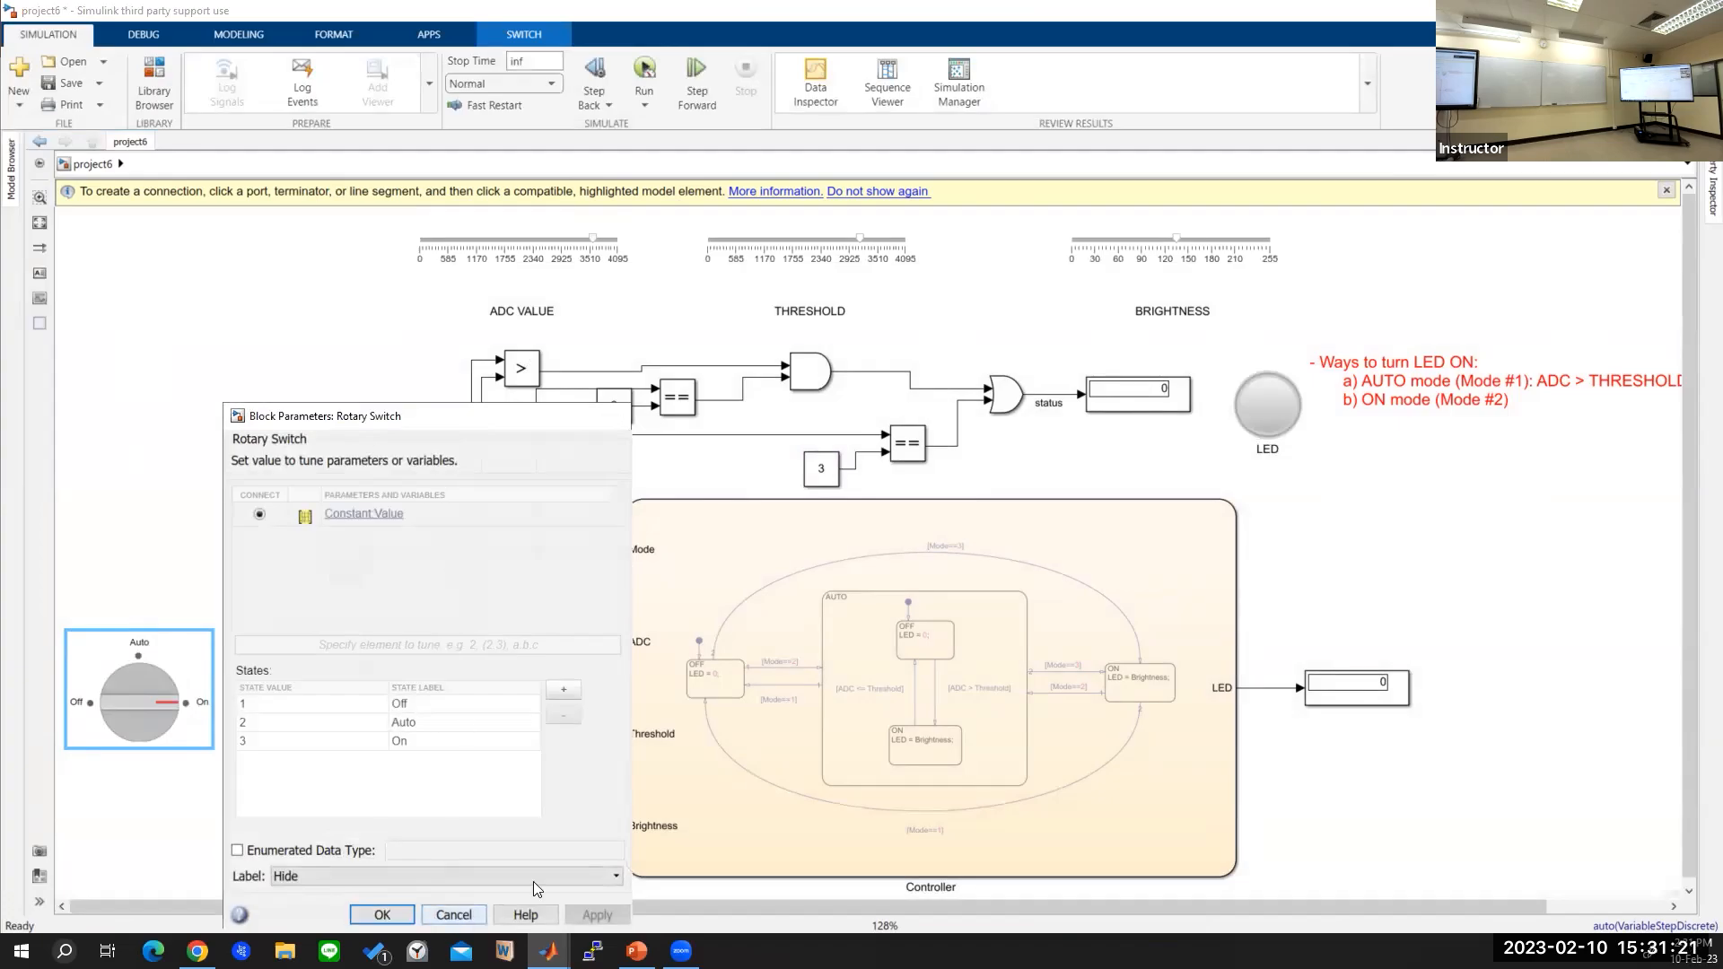
pyautogui.doubleClick(1280, 398)
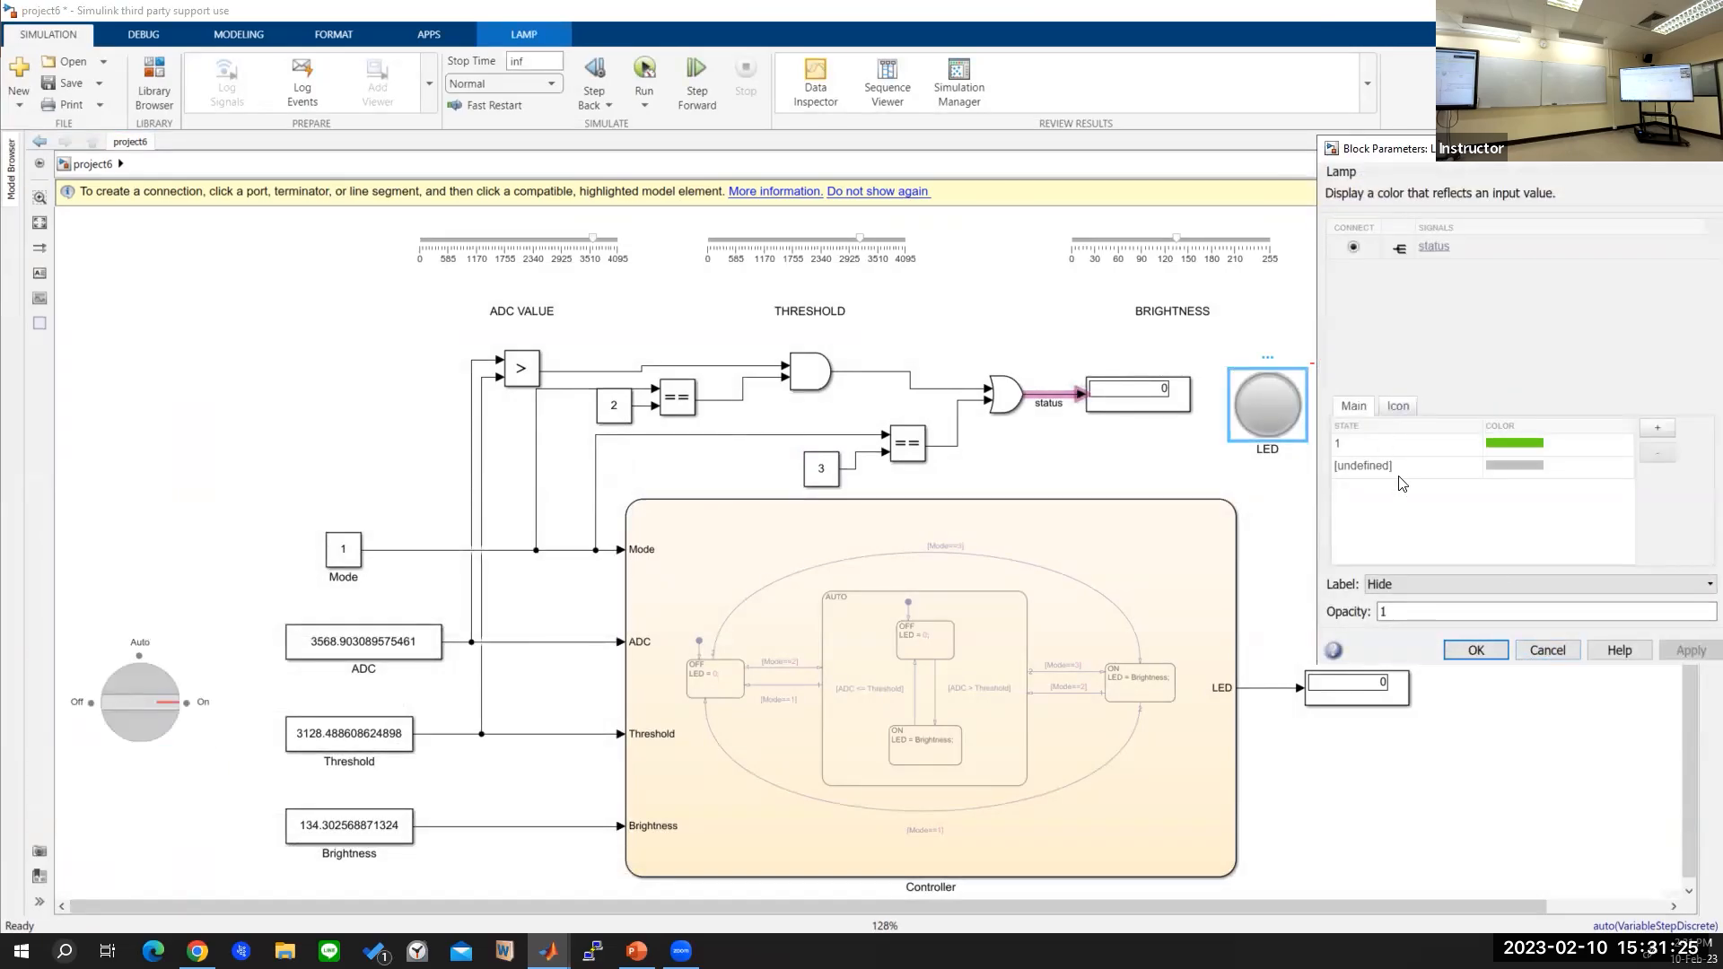
pyautogui.click(1546, 651)
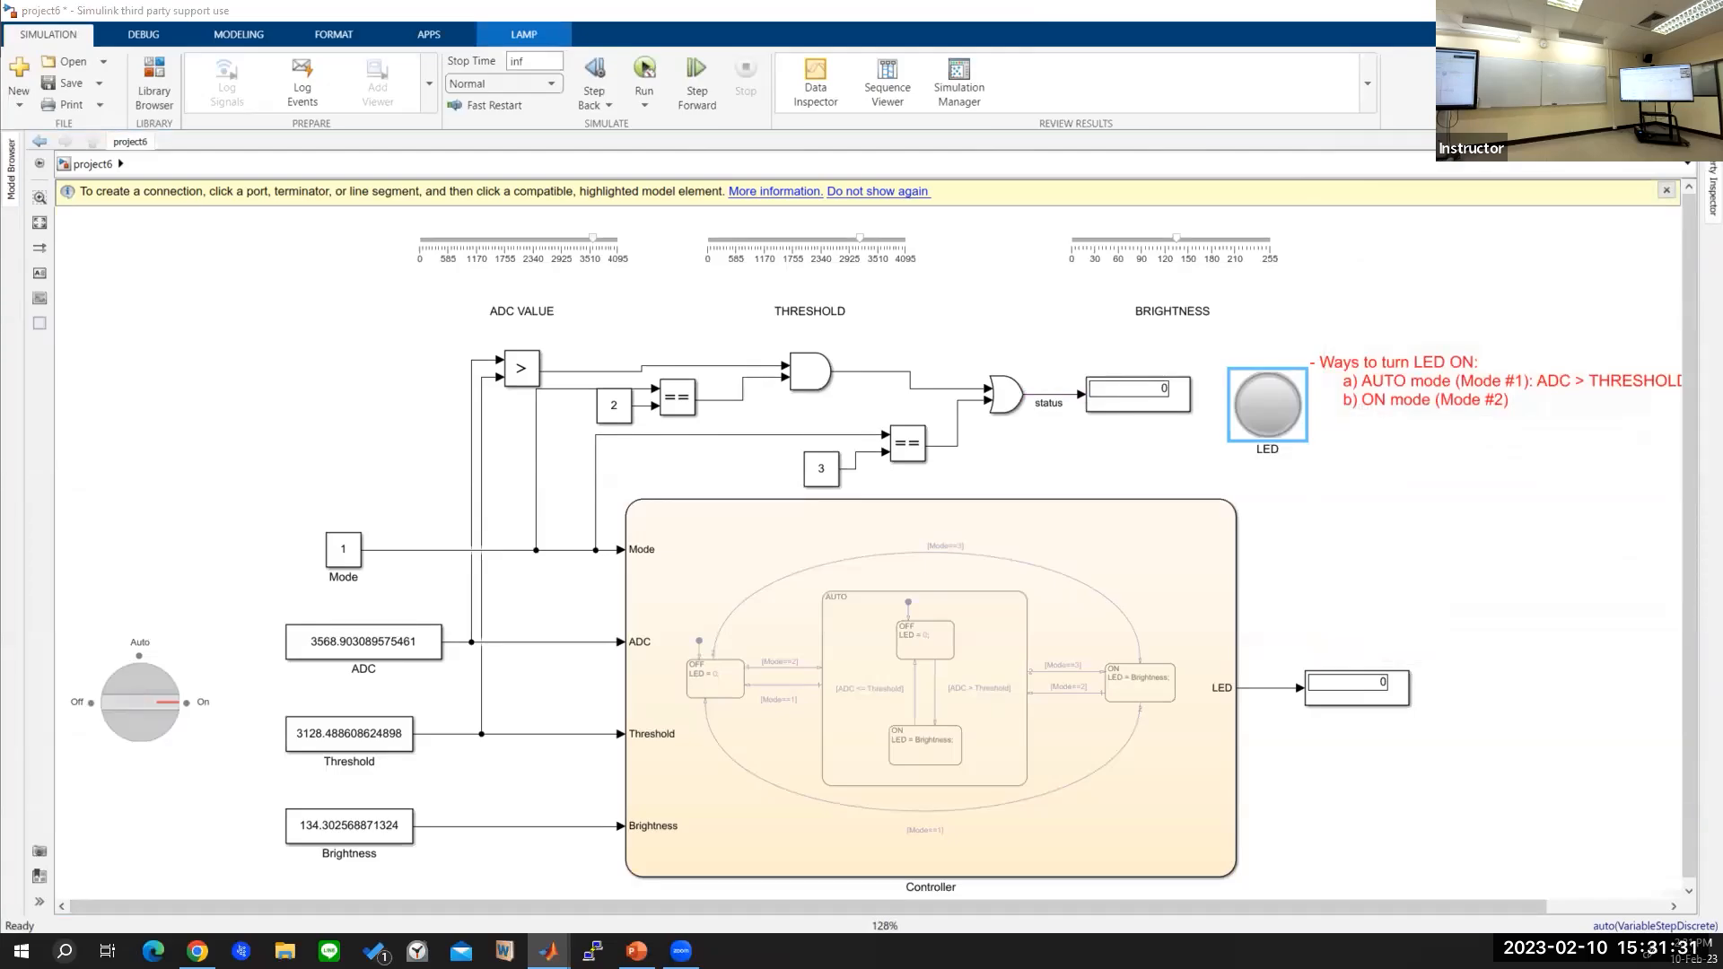
# Step: Run the simulation, turn the rotary switch between Off and On while watching which constant it drives, and stop the run
pyautogui.click(645, 72)
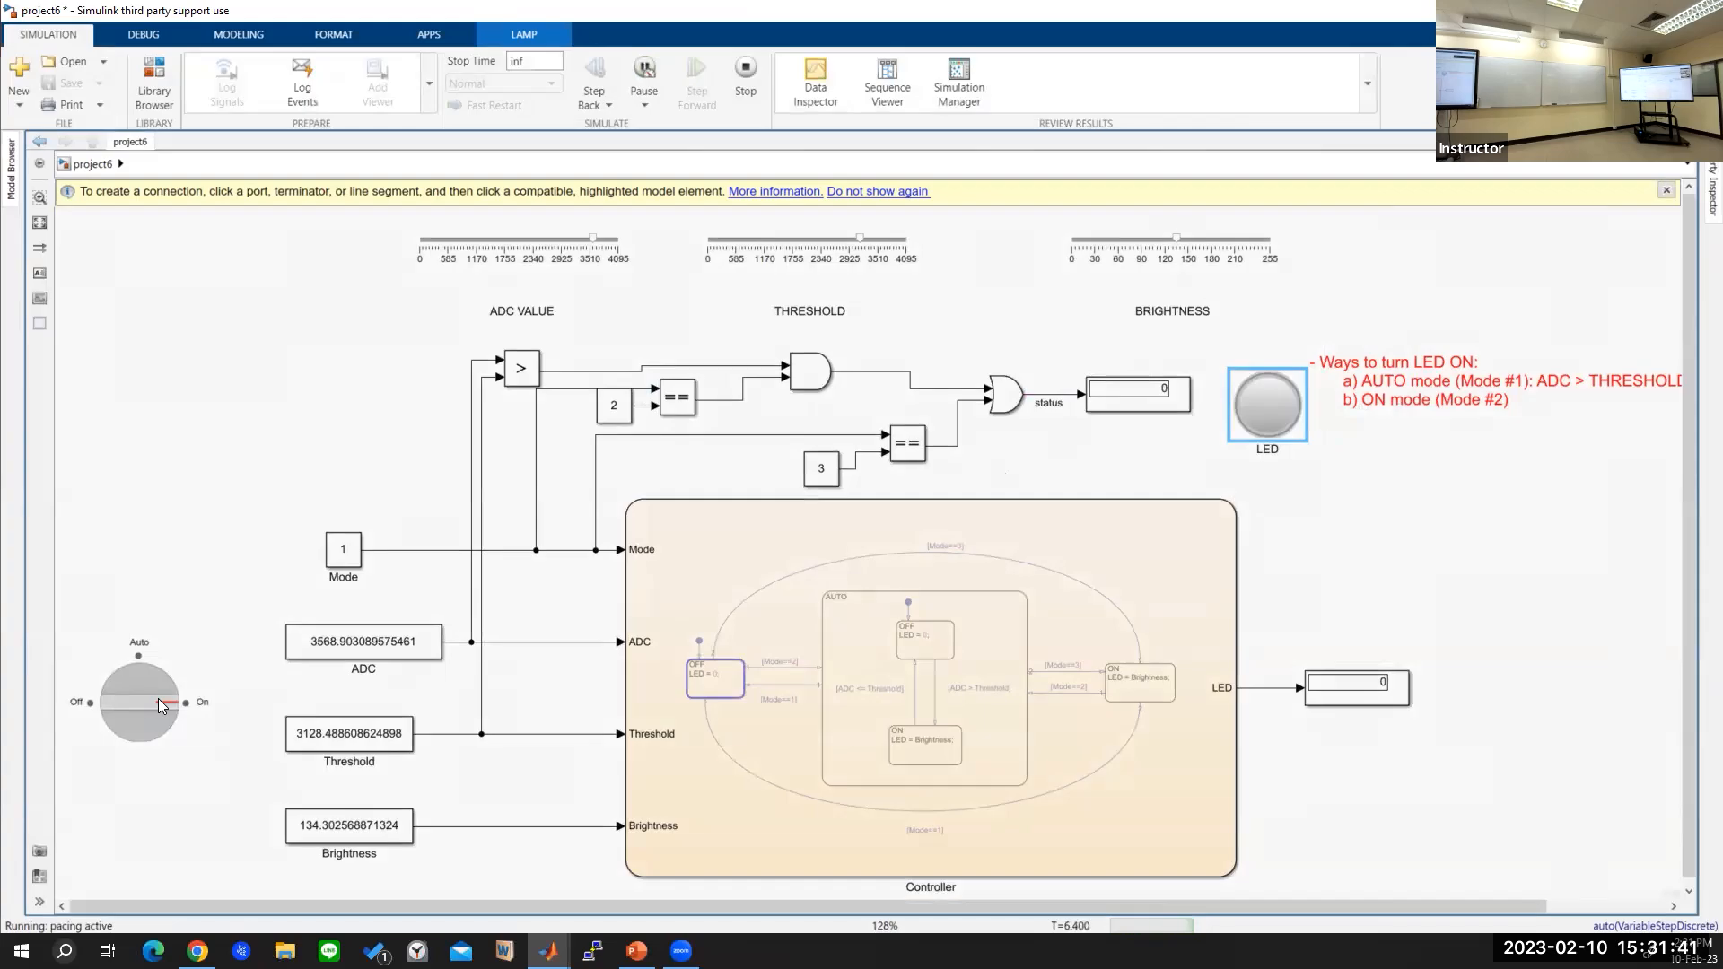
pyautogui.click(119, 705)
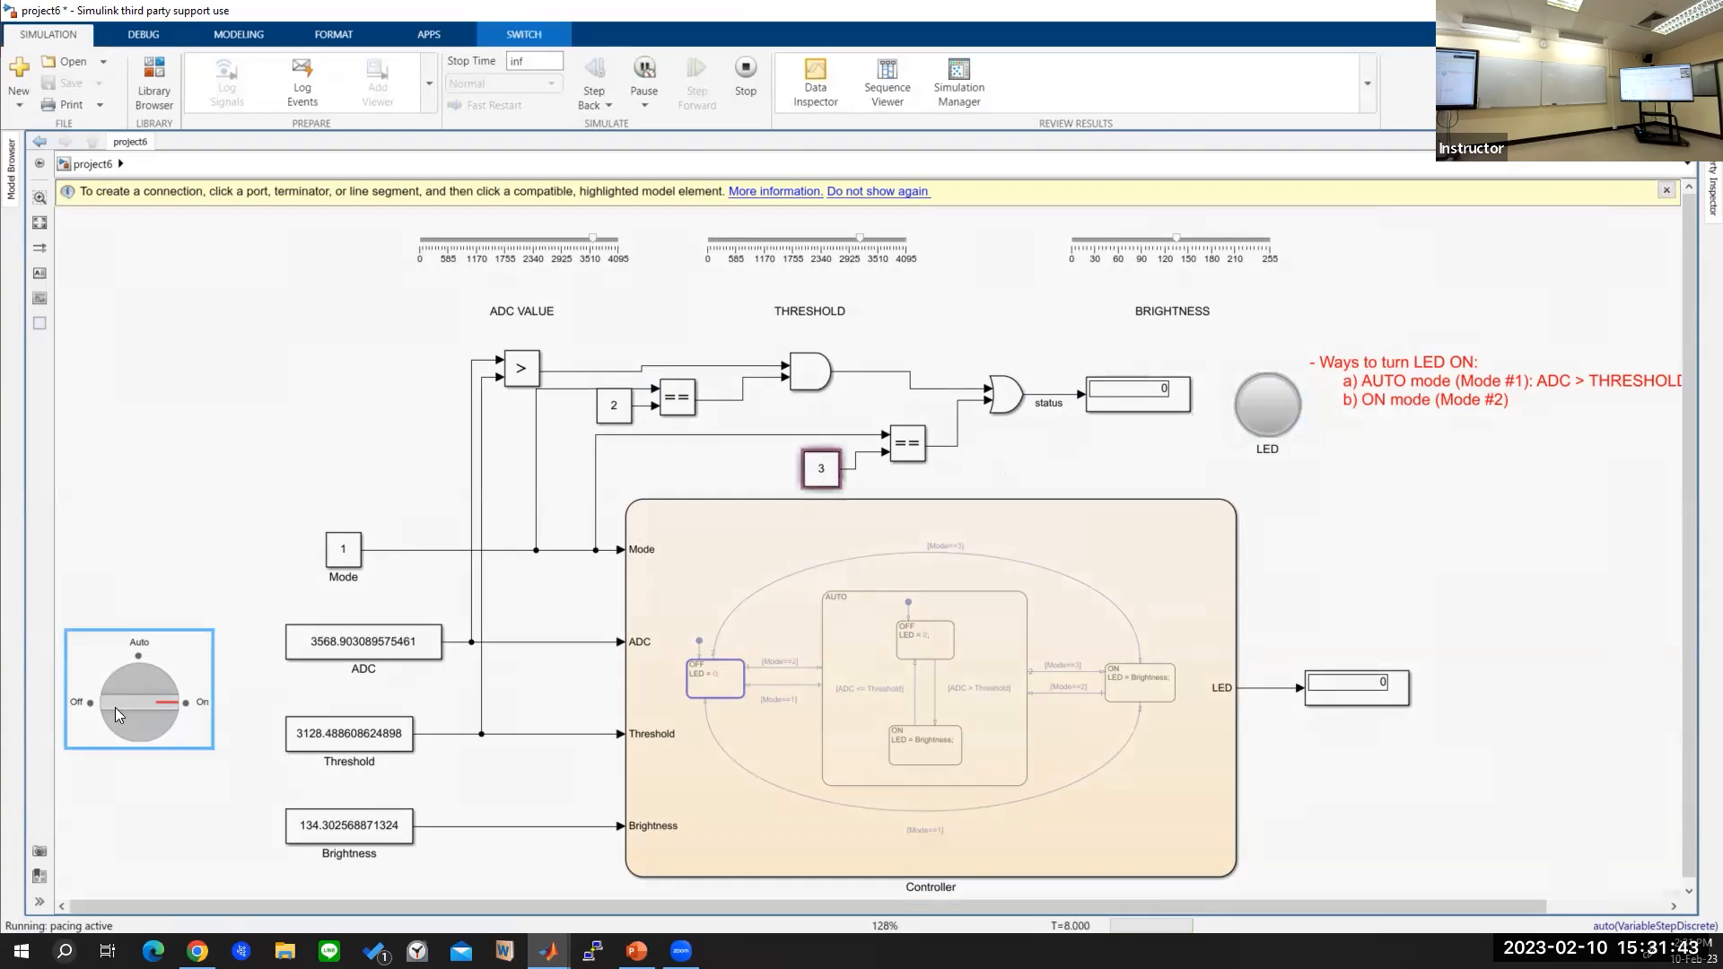
pyautogui.doubleClick(108, 704)
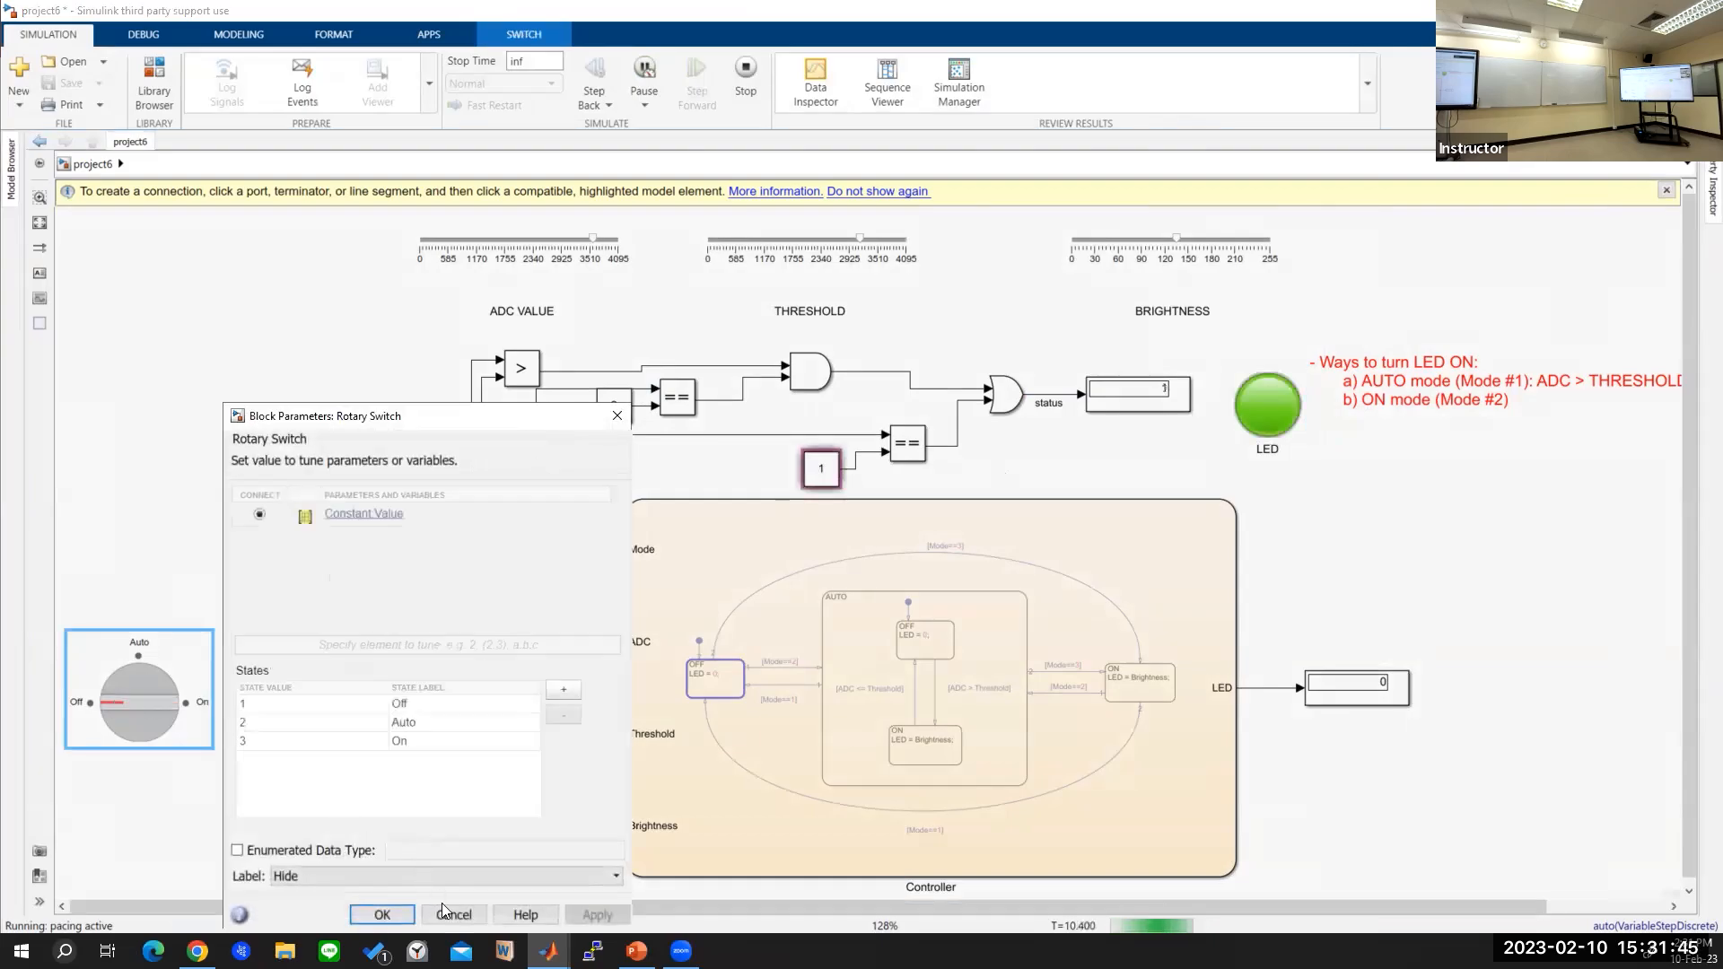
pyautogui.click(453, 913)
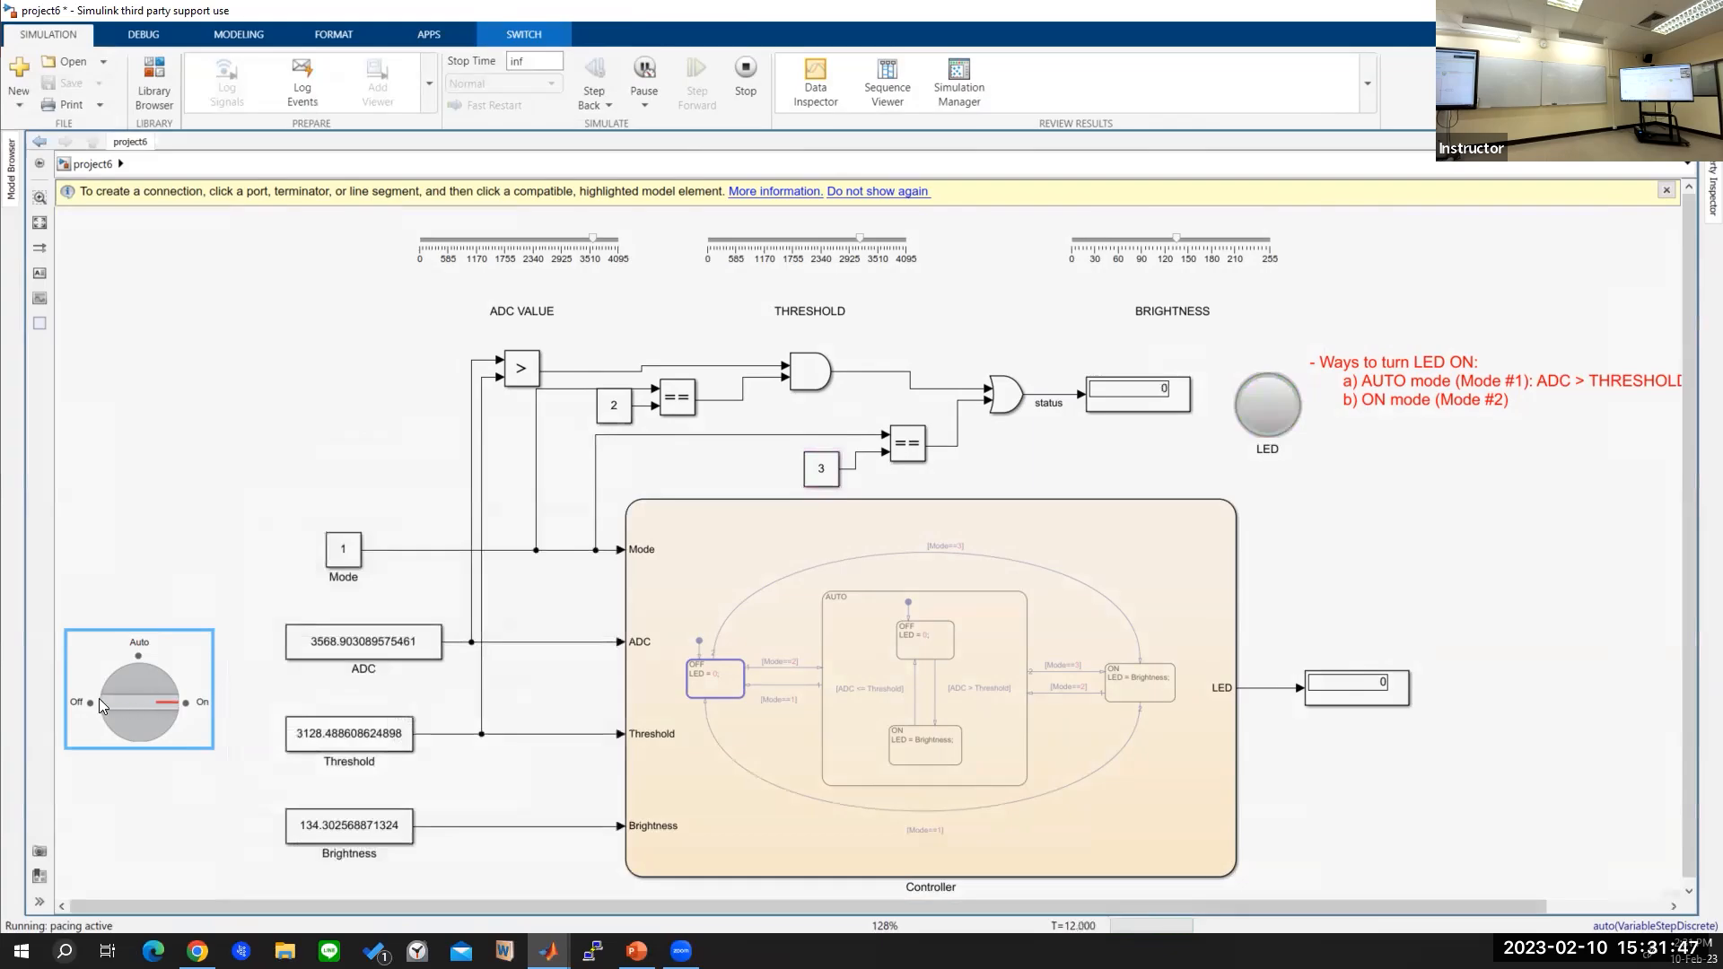
pyautogui.click(102, 705)
pyautogui.click(162, 706)
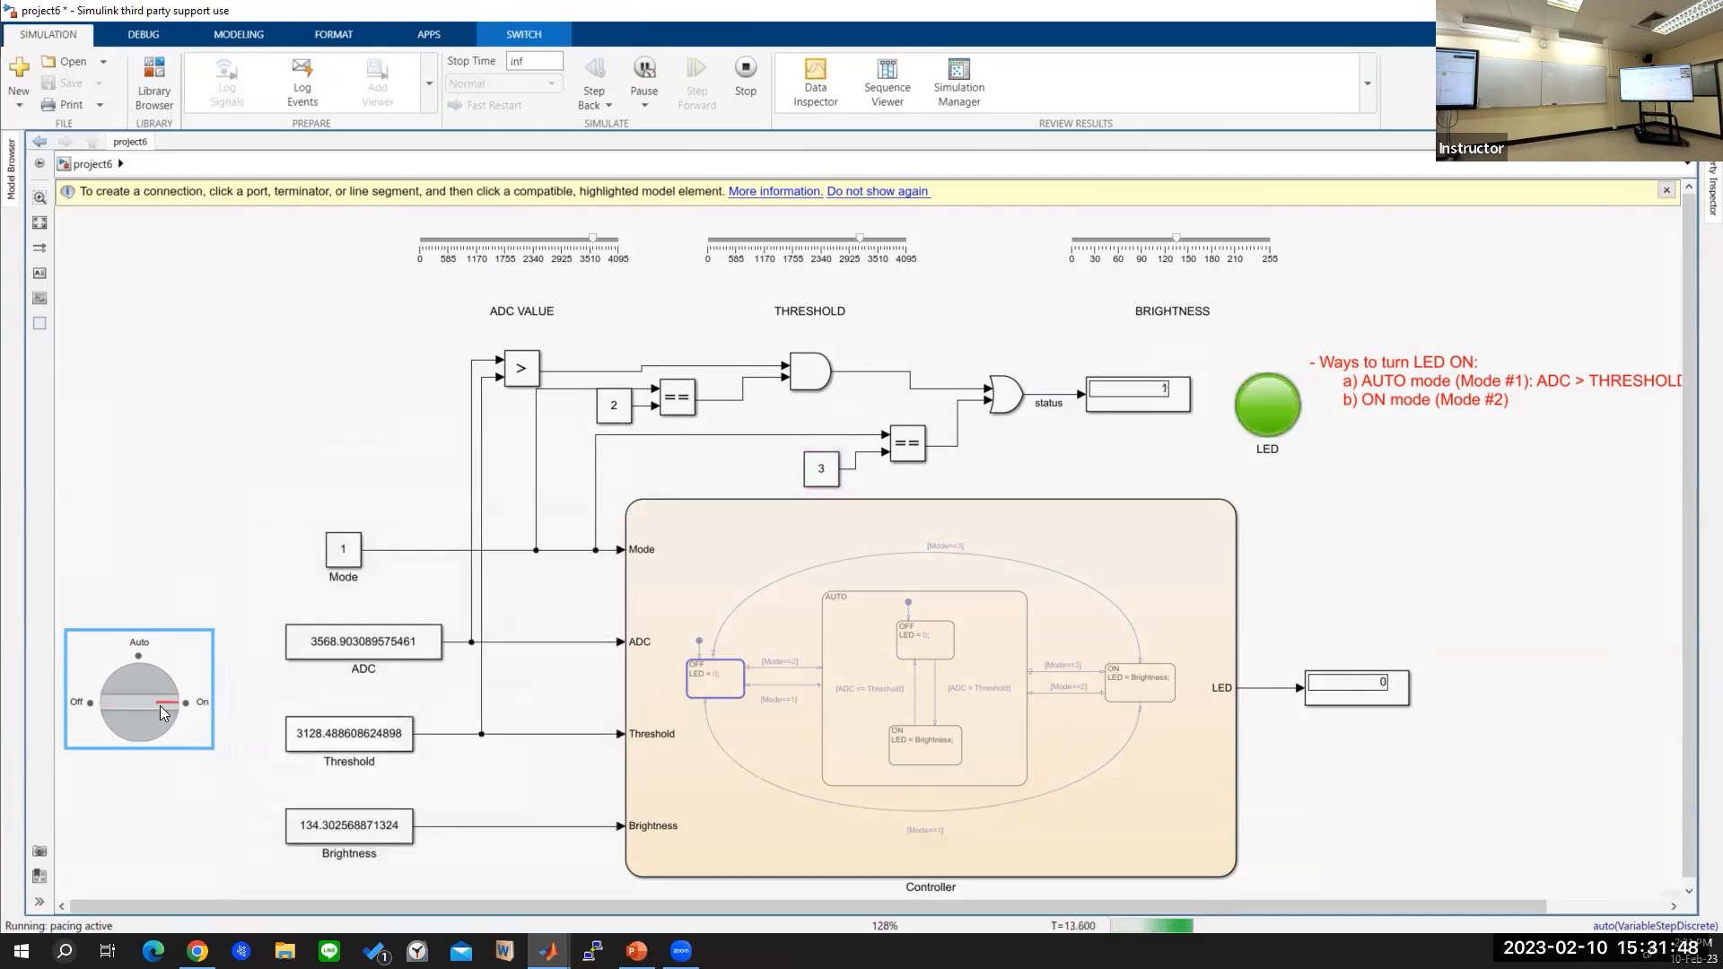
pyautogui.click(745, 72)
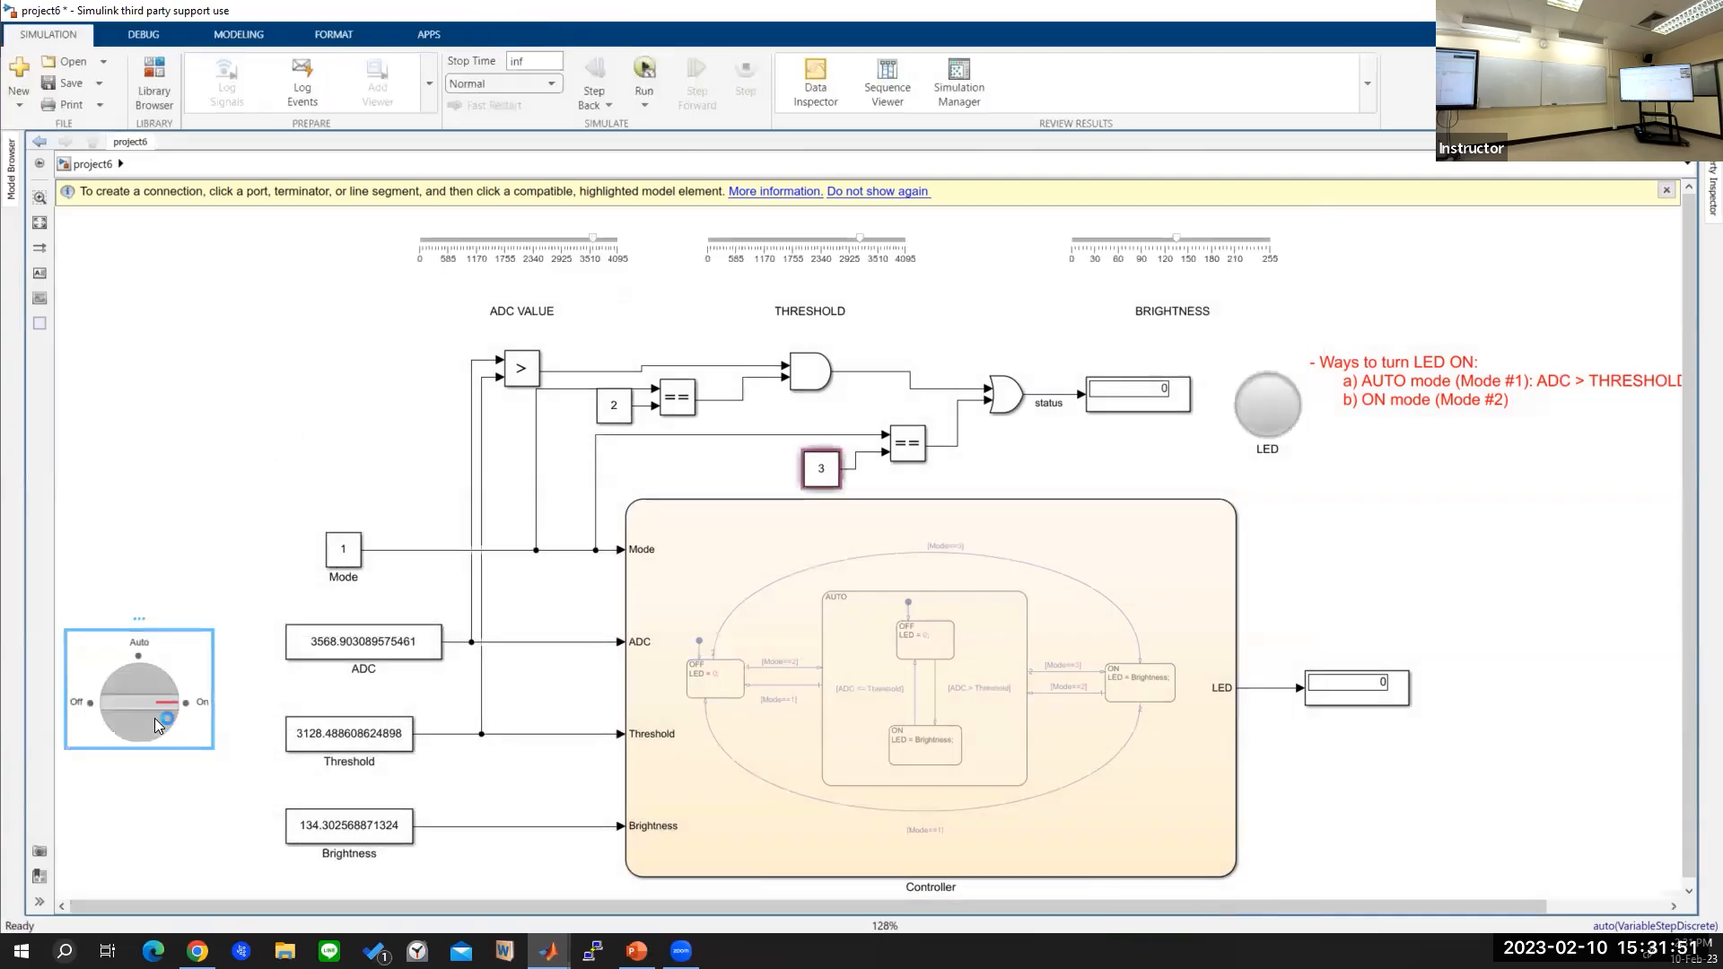
# Step: Connect the rotary switch to the Mode constant's value instead of the comparison constant's value
pyautogui.doubleClick(156, 726)
pyautogui.moveTo(421, 422); pyautogui.dragTo(703, 382)
pyautogui.click(343, 551)
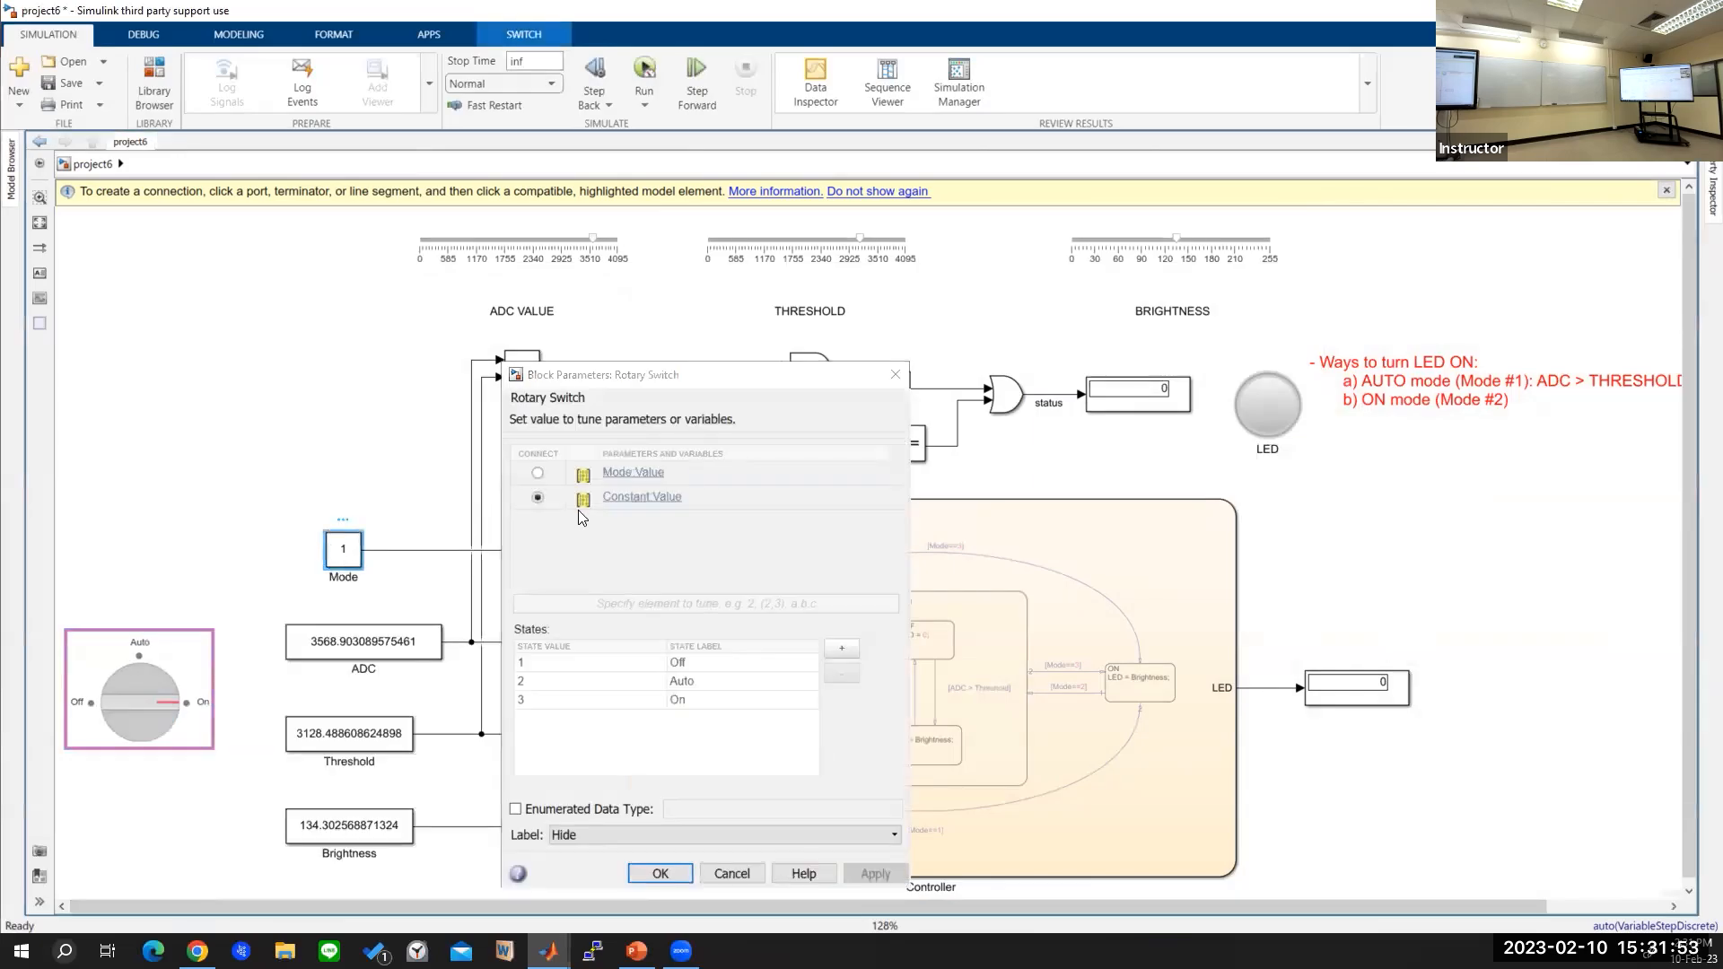
pyautogui.click(538, 472)
pyautogui.click(873, 873)
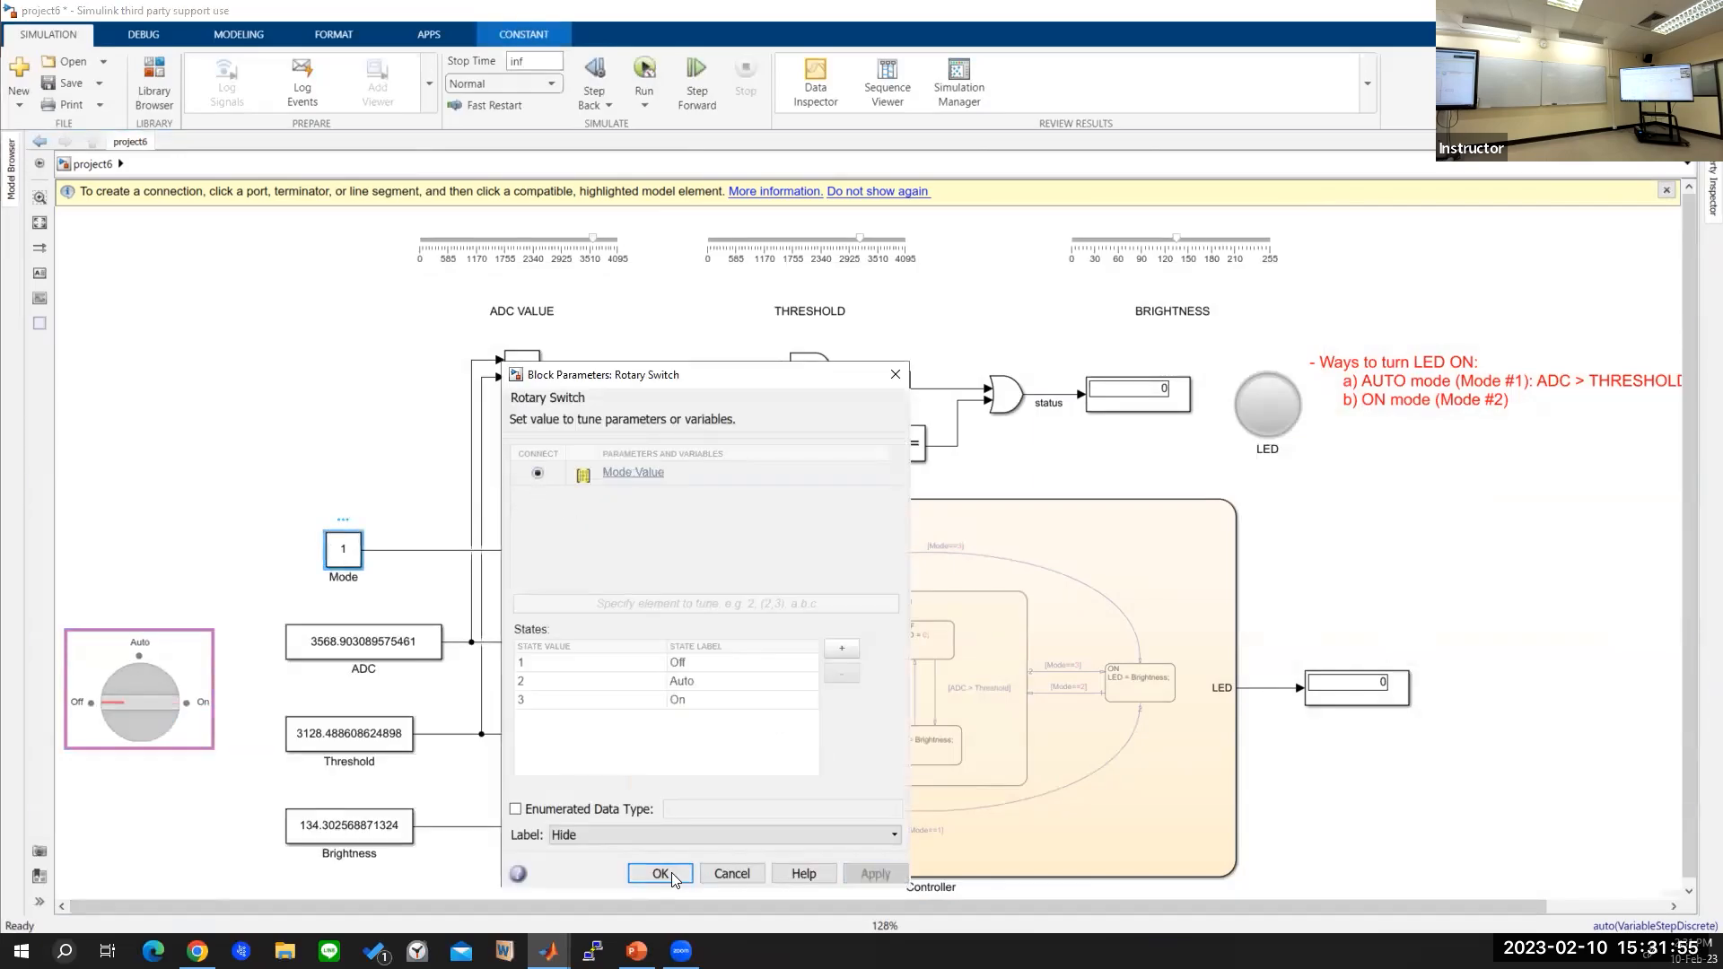
pyautogui.click(660, 873)
# Step: Run the simulation with the rotary switch at On, setting the ADC slider to about 3632 and the threshold slider to about 506
pyautogui.click(643, 69)
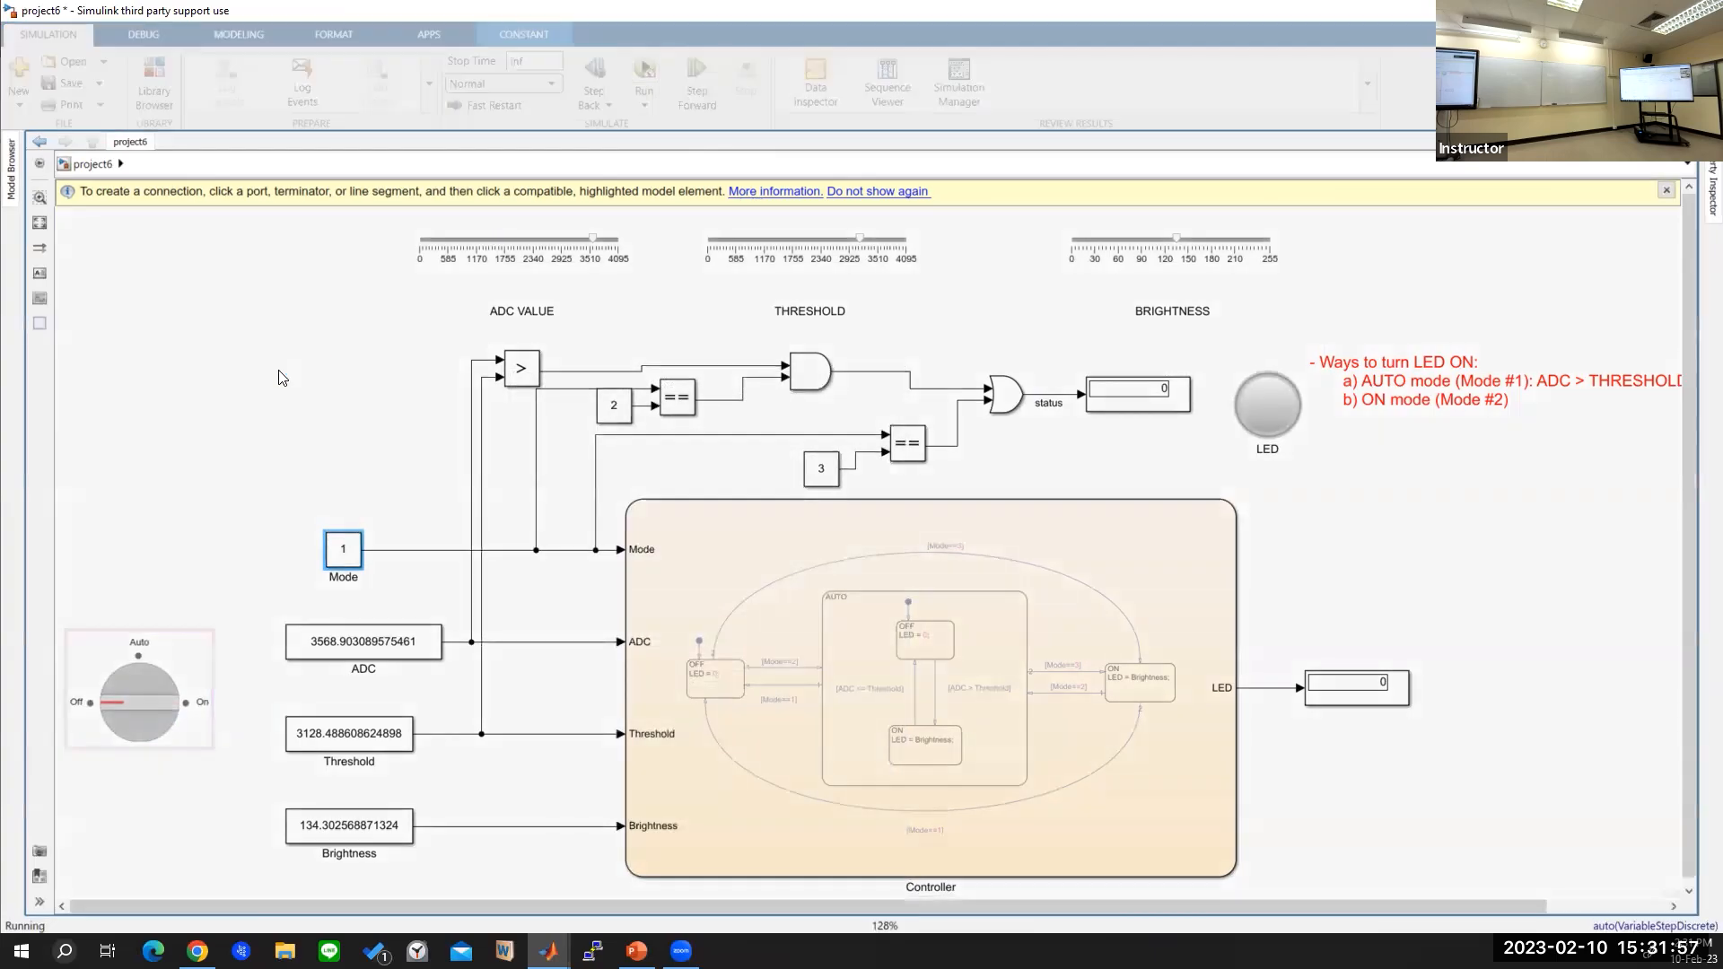
pyautogui.click(166, 706)
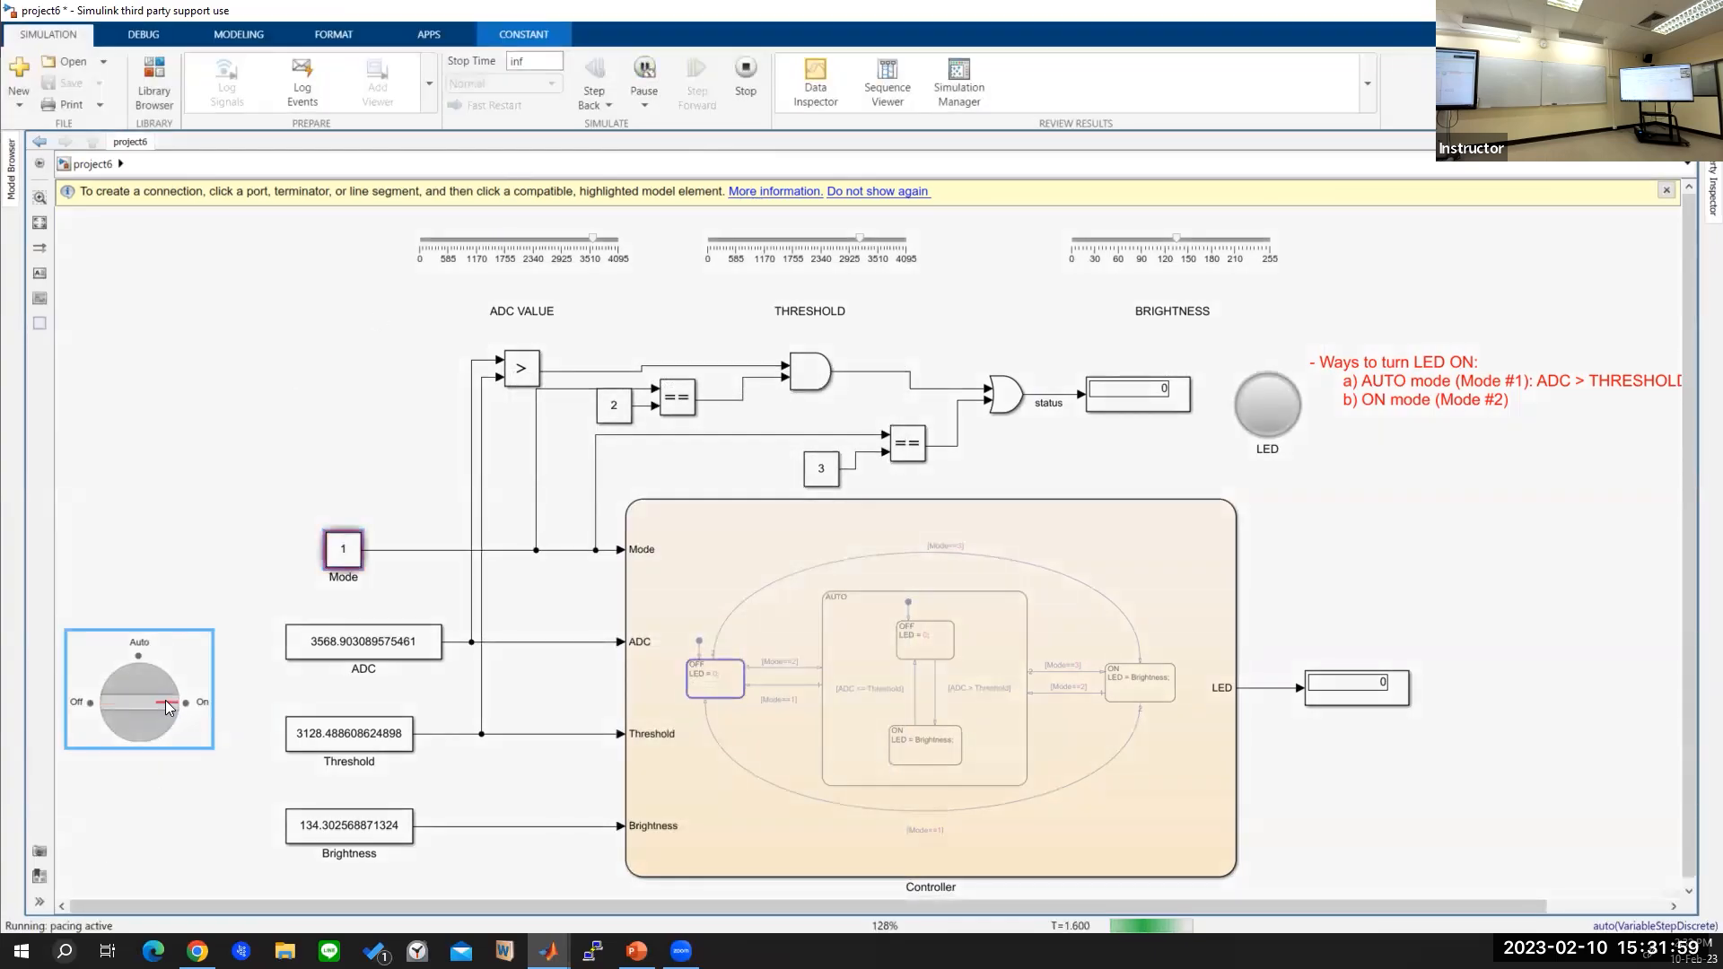
pyautogui.moveTo(497, 239); pyautogui.dragTo(597, 239)
pyautogui.moveTo(805, 245); pyautogui.dragTo(732, 241)
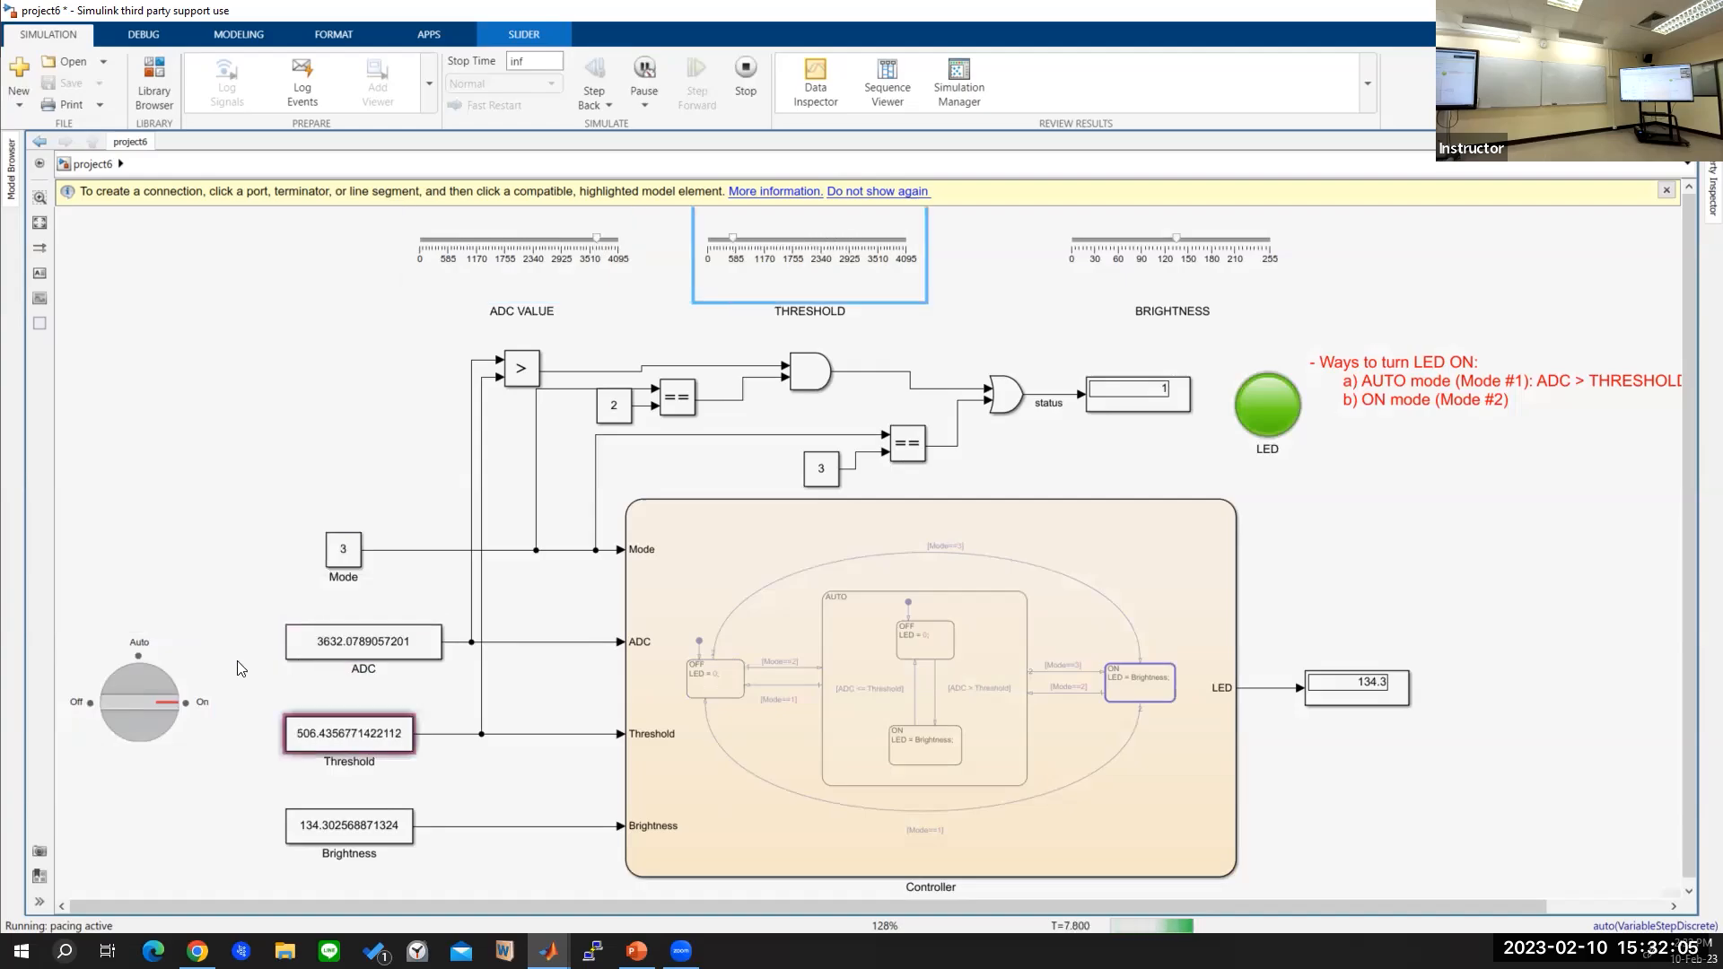
# Step: Turn the rotary switch to Auto, test threshold and ADC values on both sides, ending at about 3454 and 3469, and stop the simulation
pyautogui.click(144, 688)
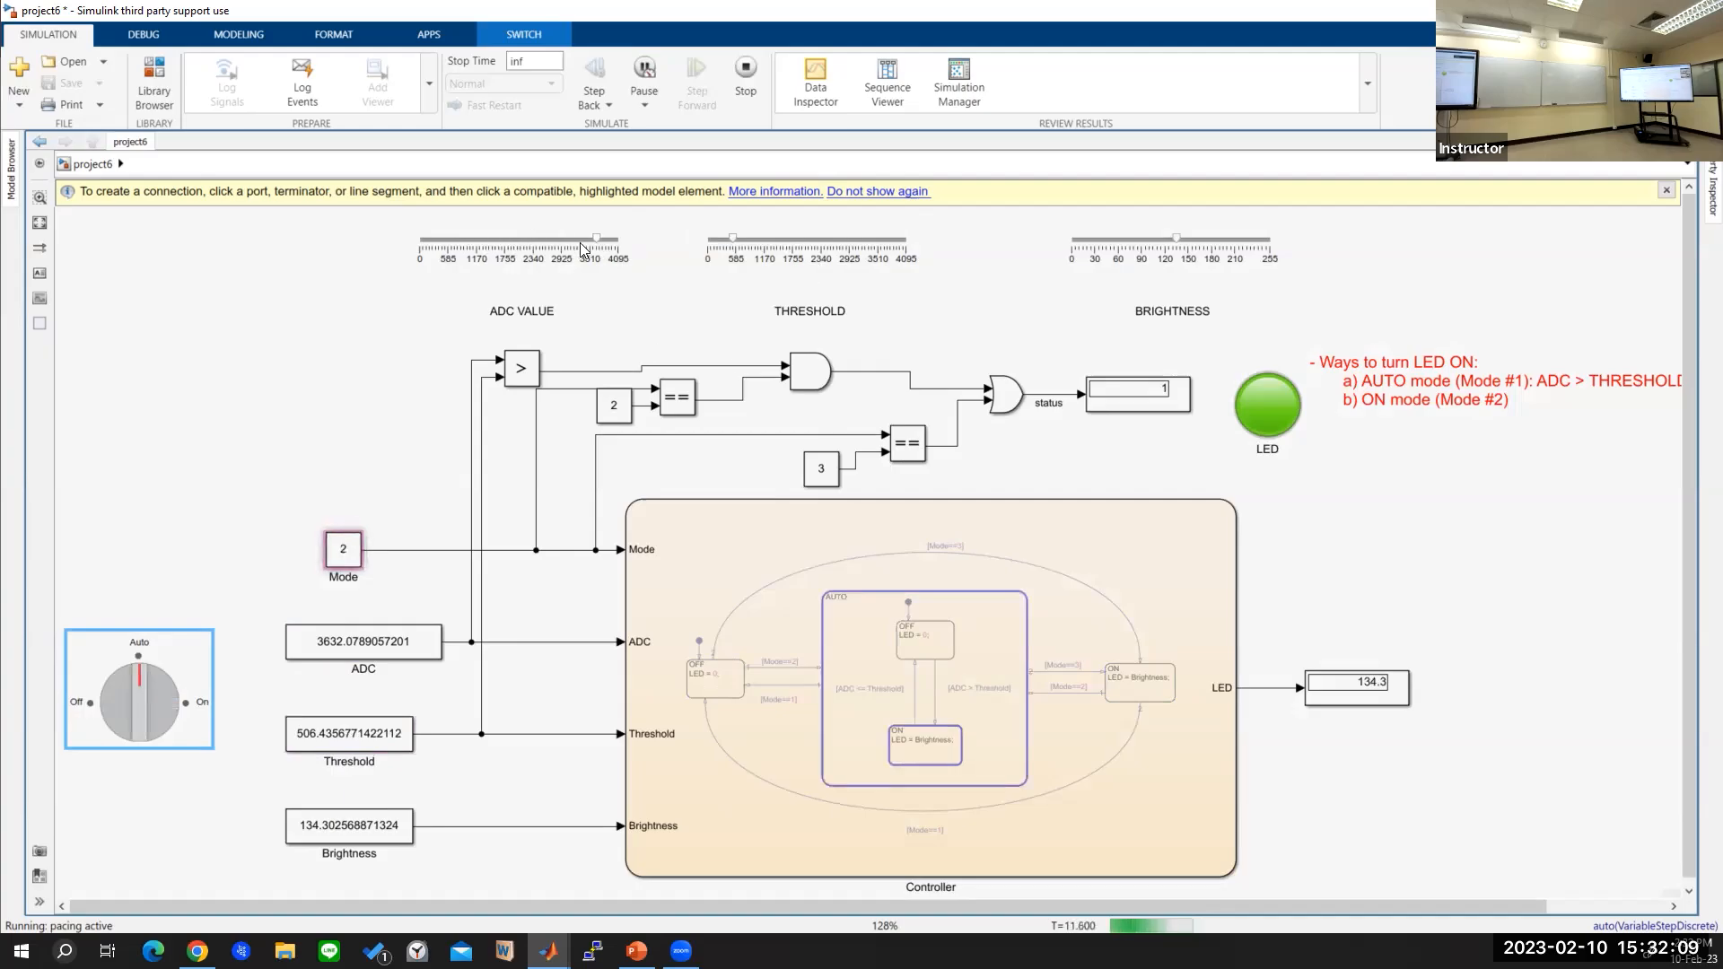
pyautogui.click(897, 239)
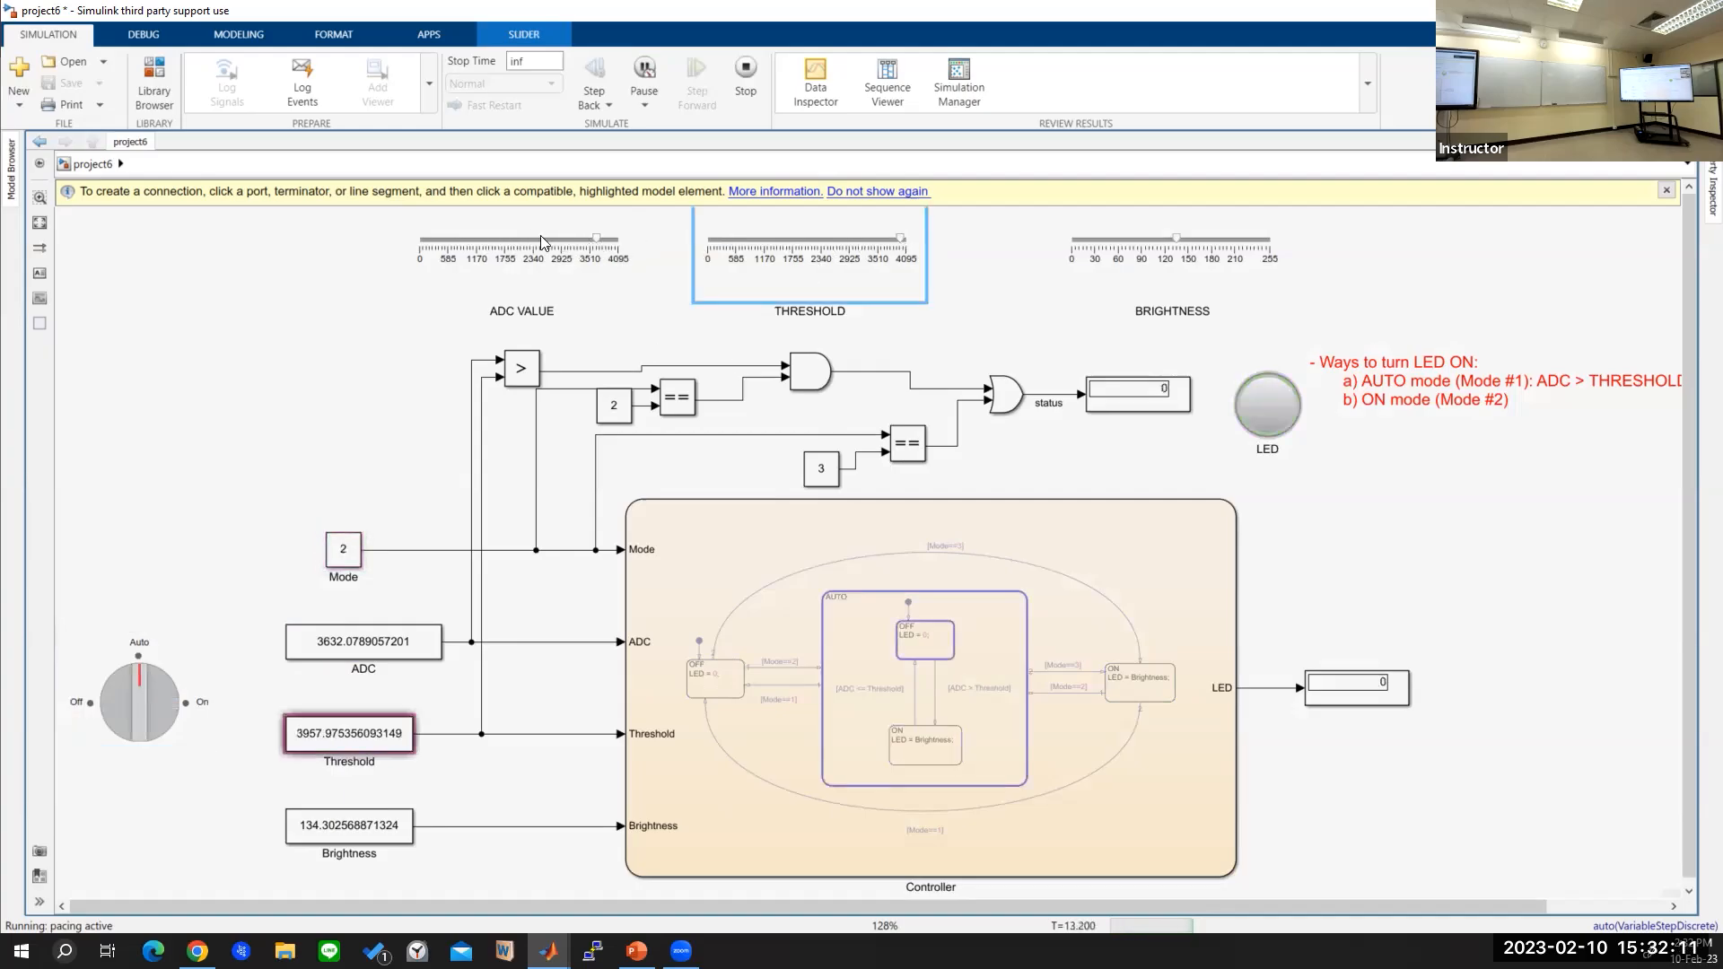
pyautogui.click(513, 239)
pyautogui.click(811, 240)
pyautogui.click(876, 240)
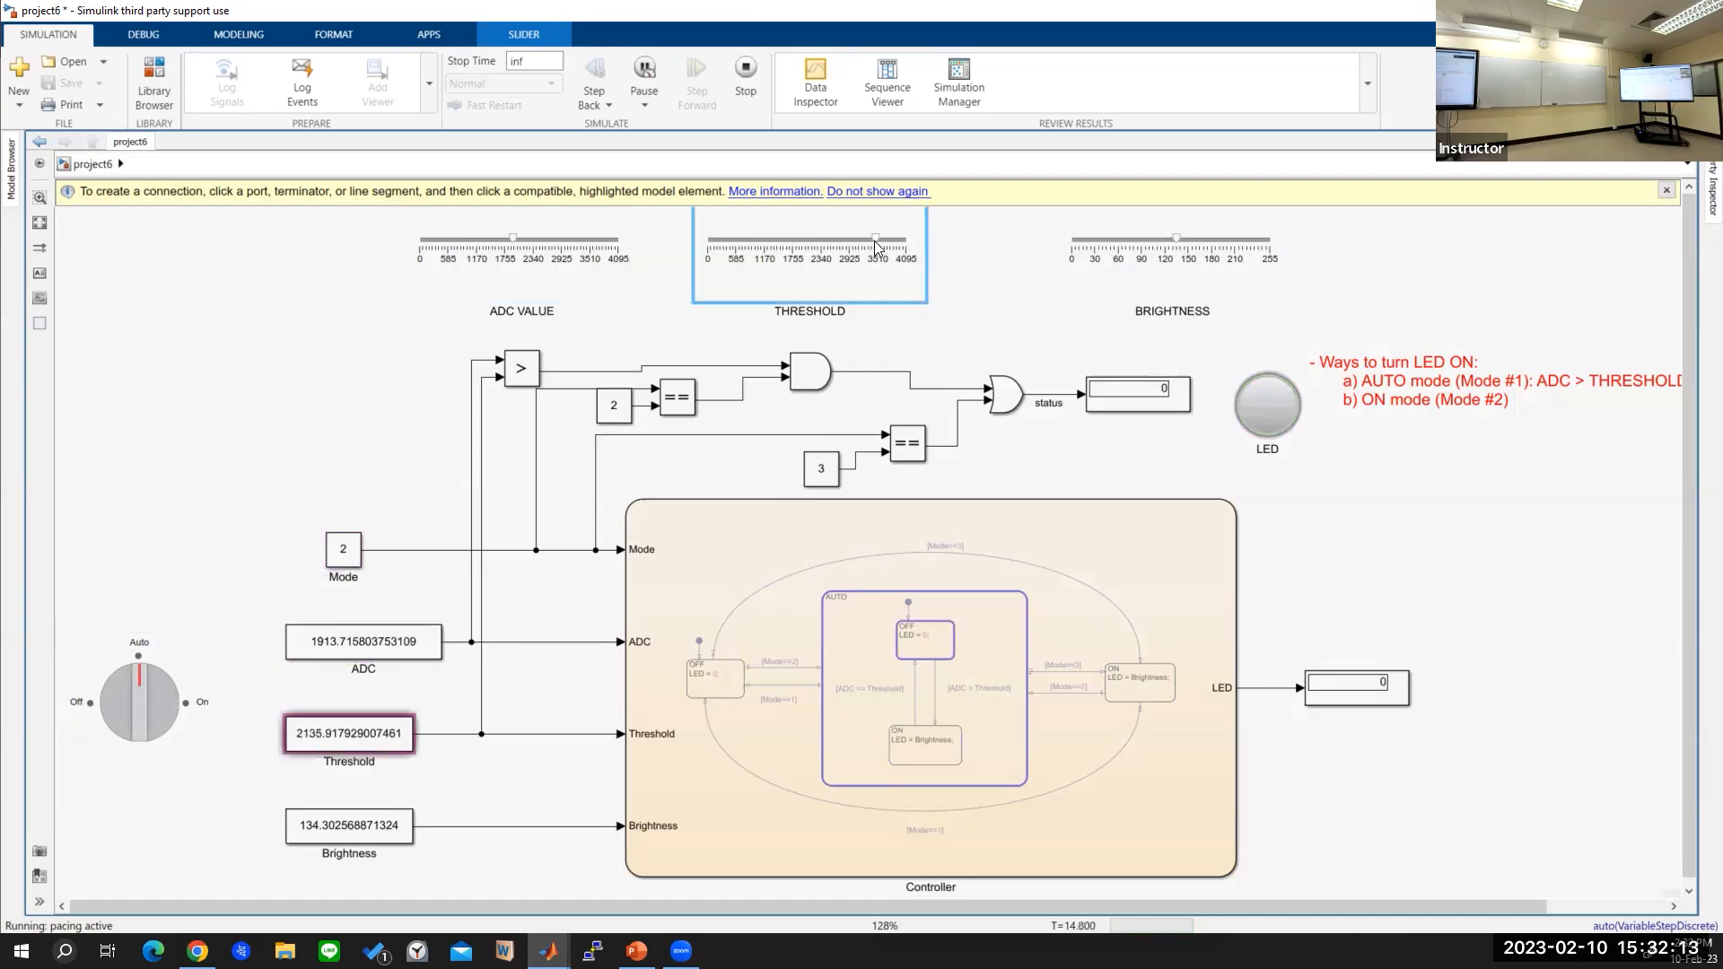
pyautogui.click(587, 239)
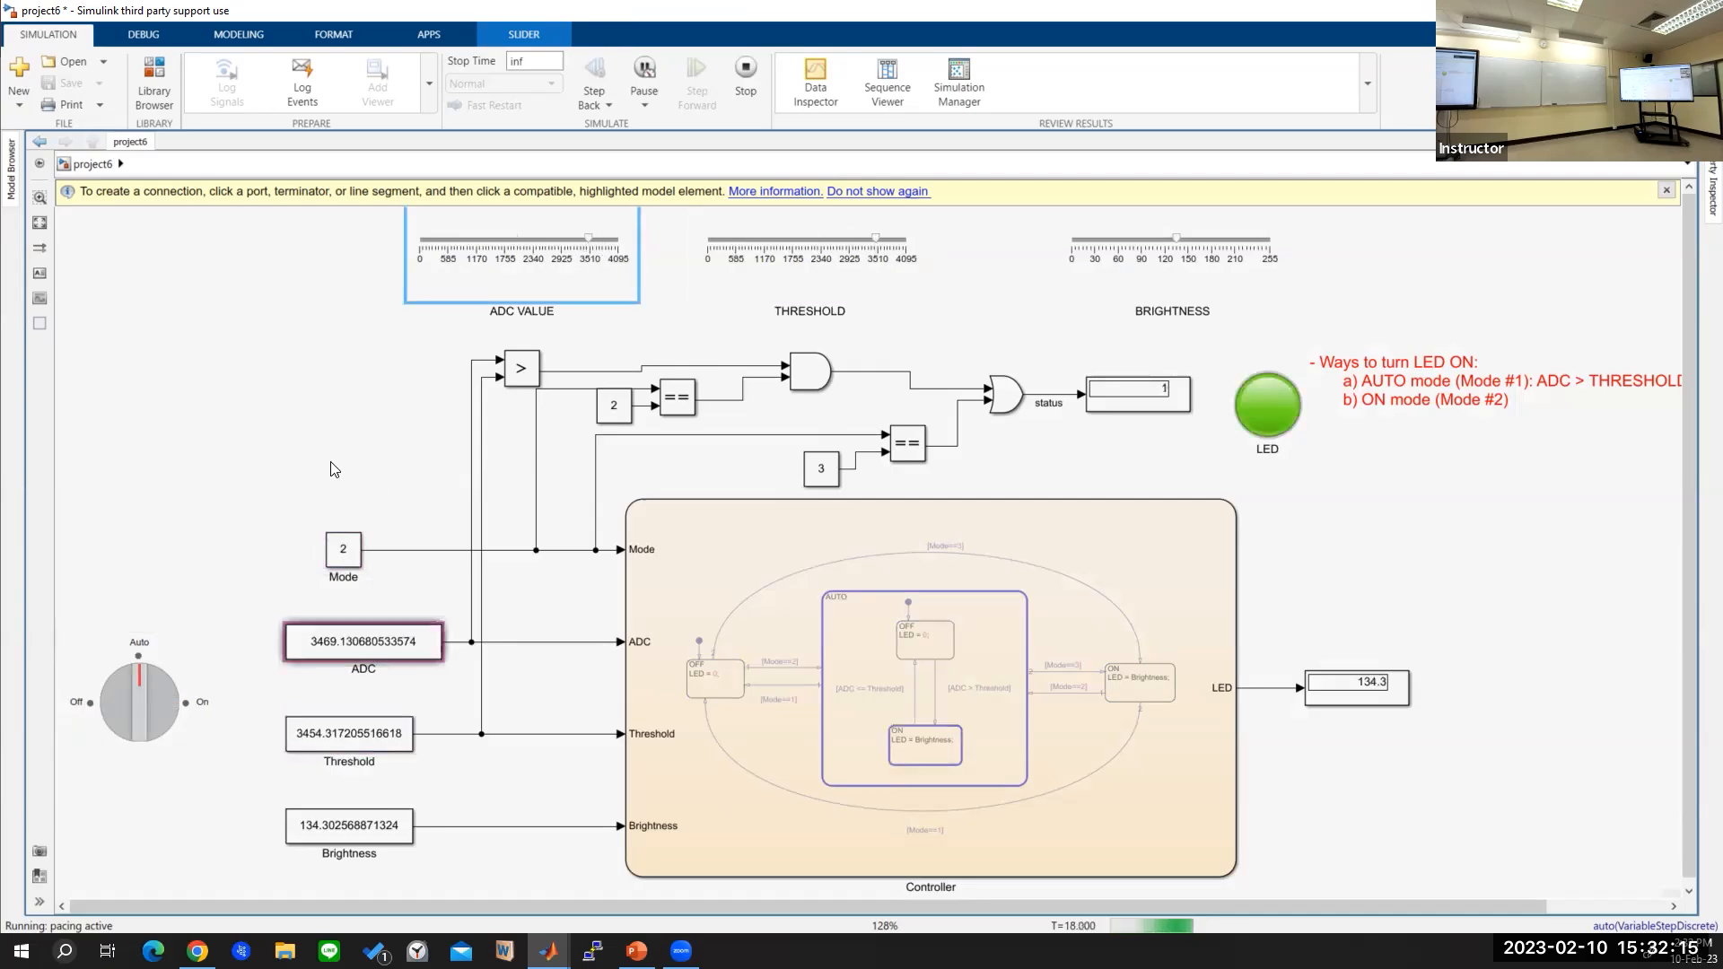
pyautogui.click(317, 428)
pyautogui.scroll(-1, 317, 428)
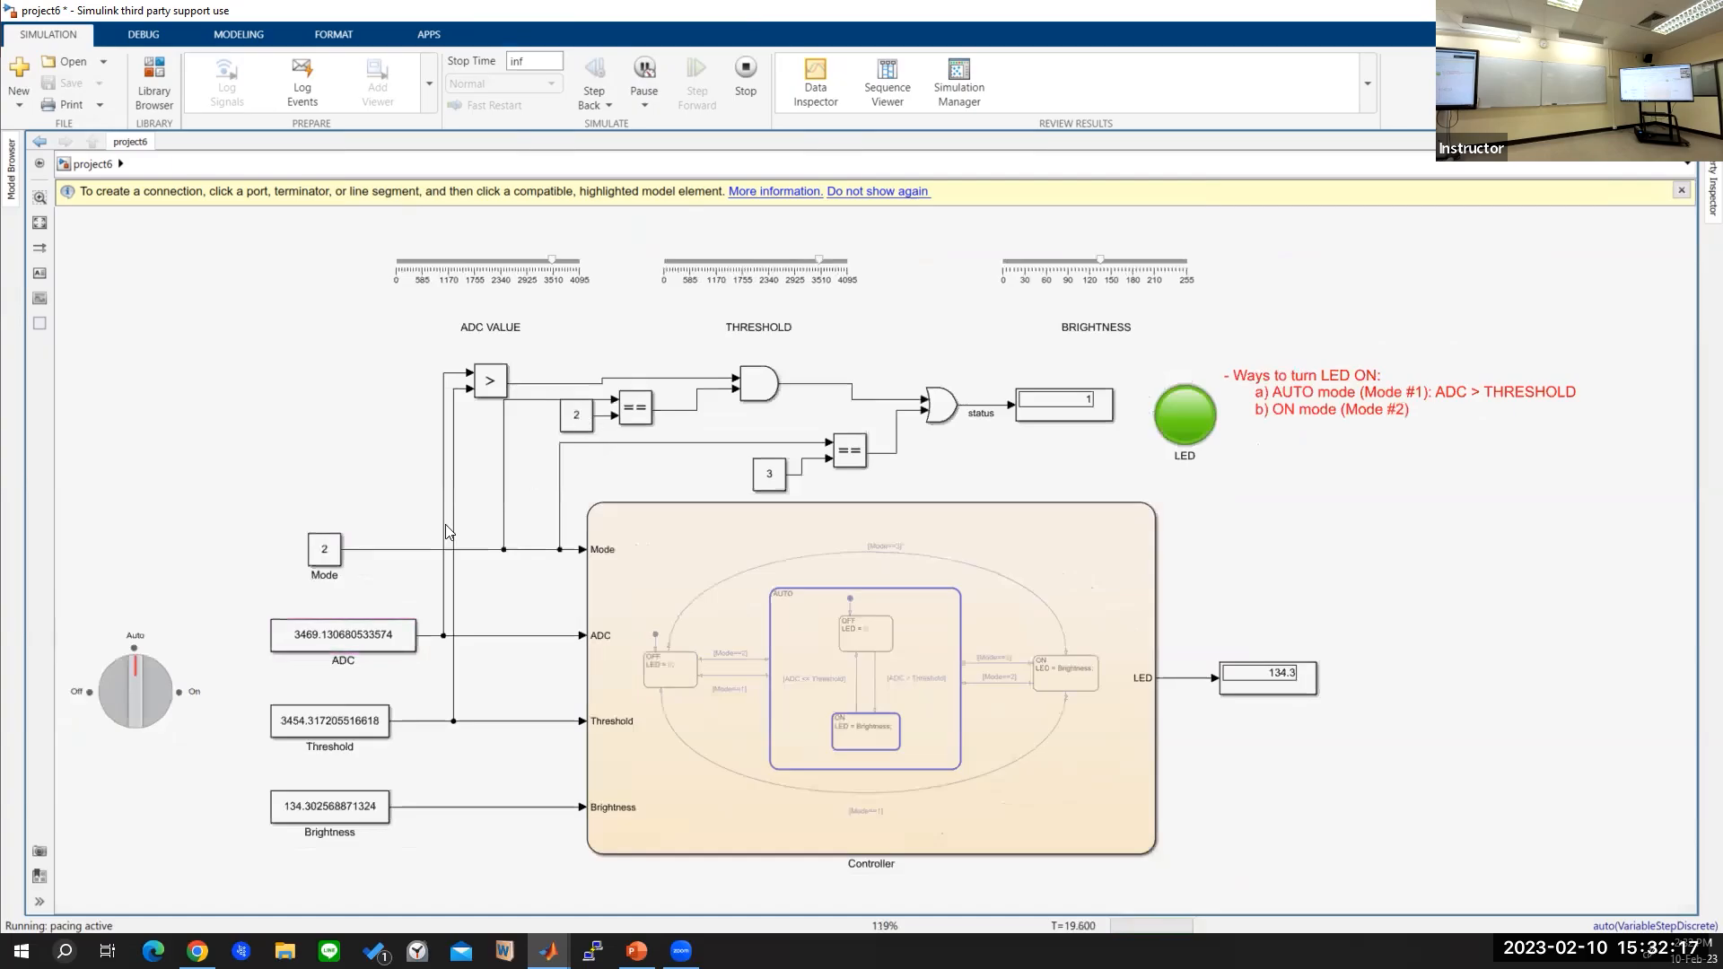
pyautogui.click(746, 72)
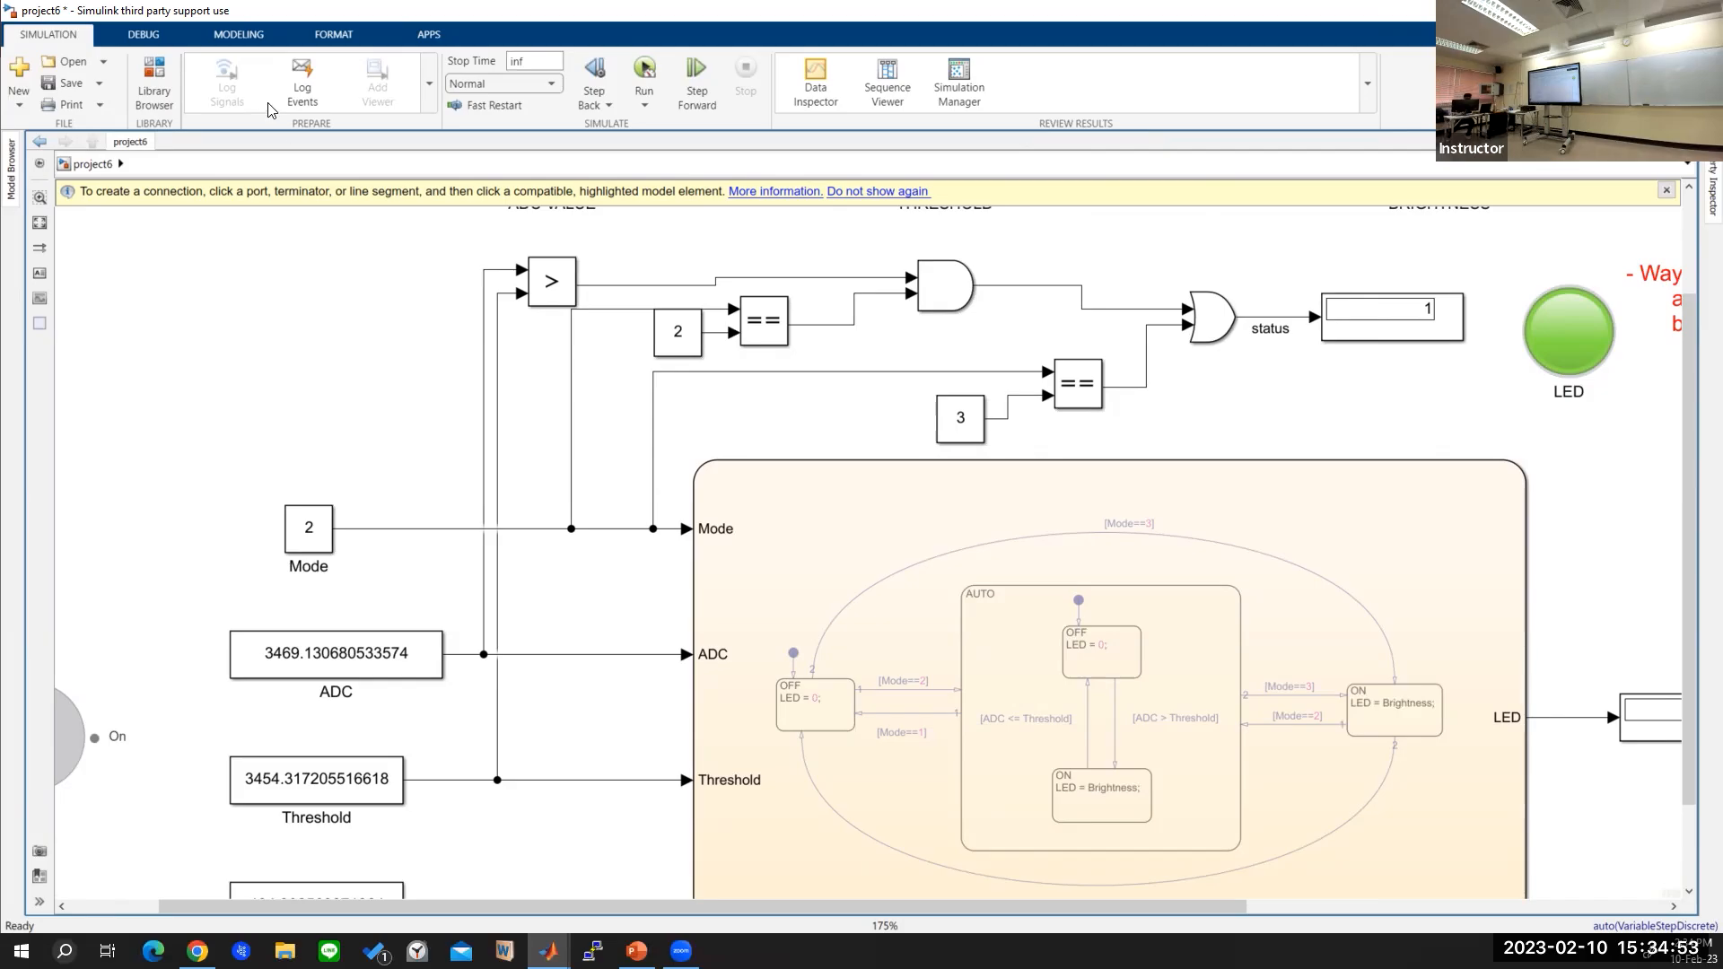
# Step: Show the block names of the greater-than, AND, OR, both equality, both comparison constant and status Display blocks
pyautogui.click(552, 281)
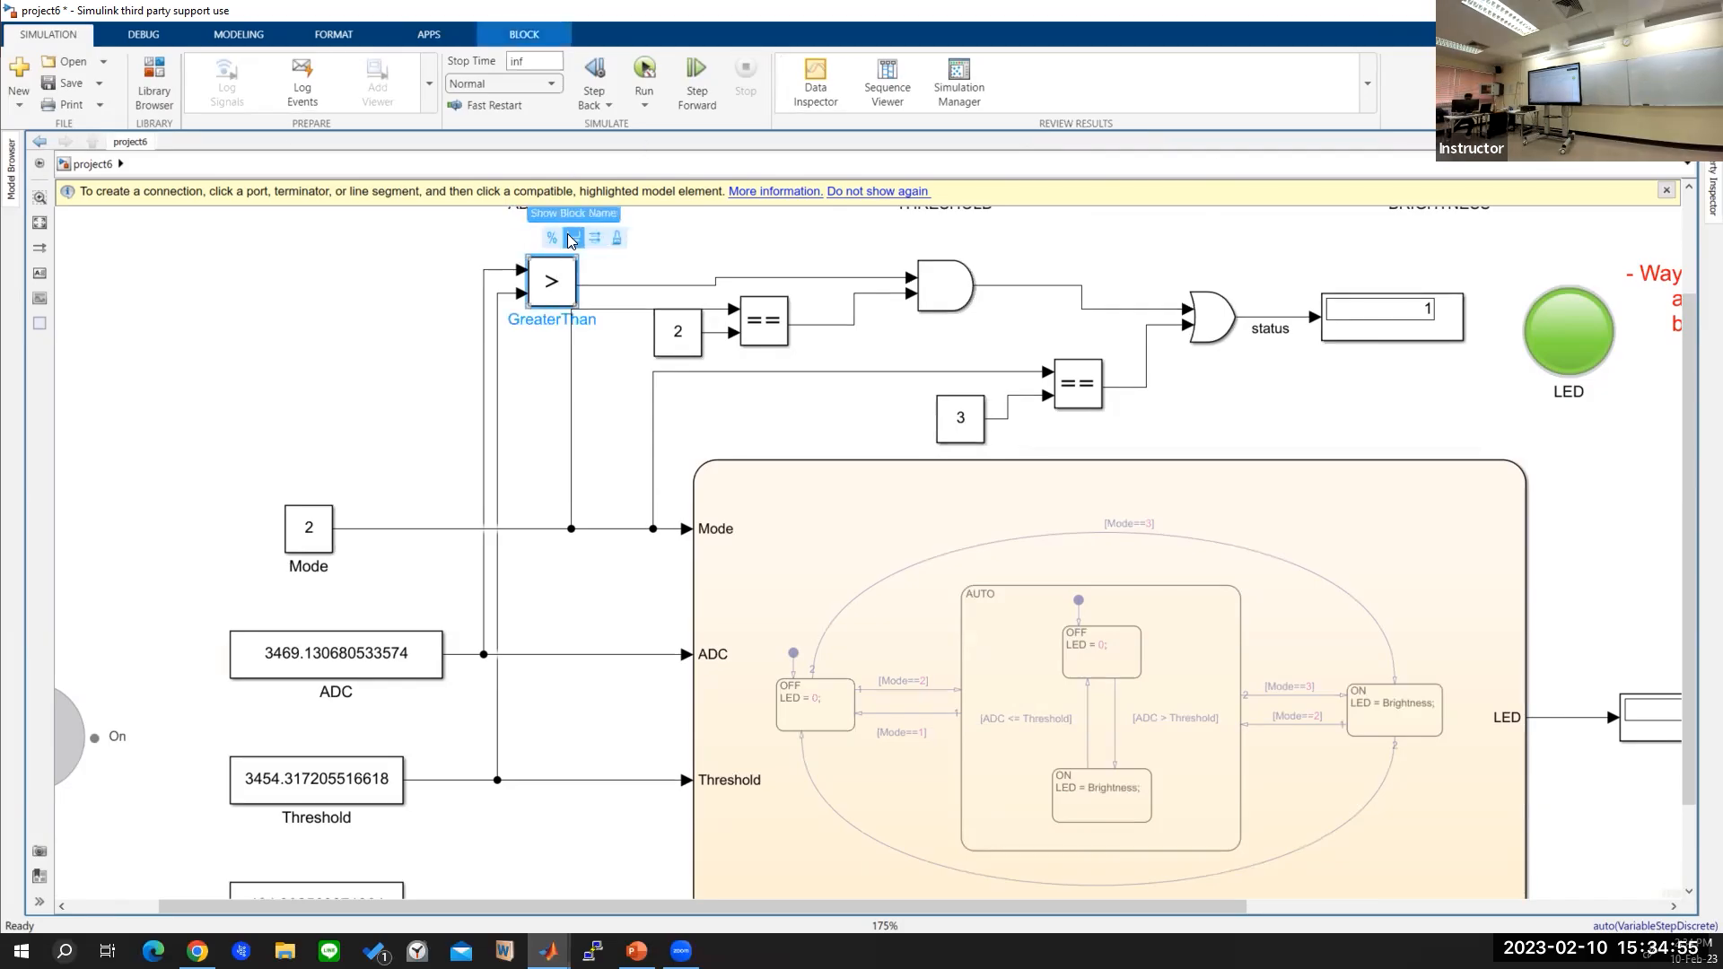
pyautogui.click(682, 337)
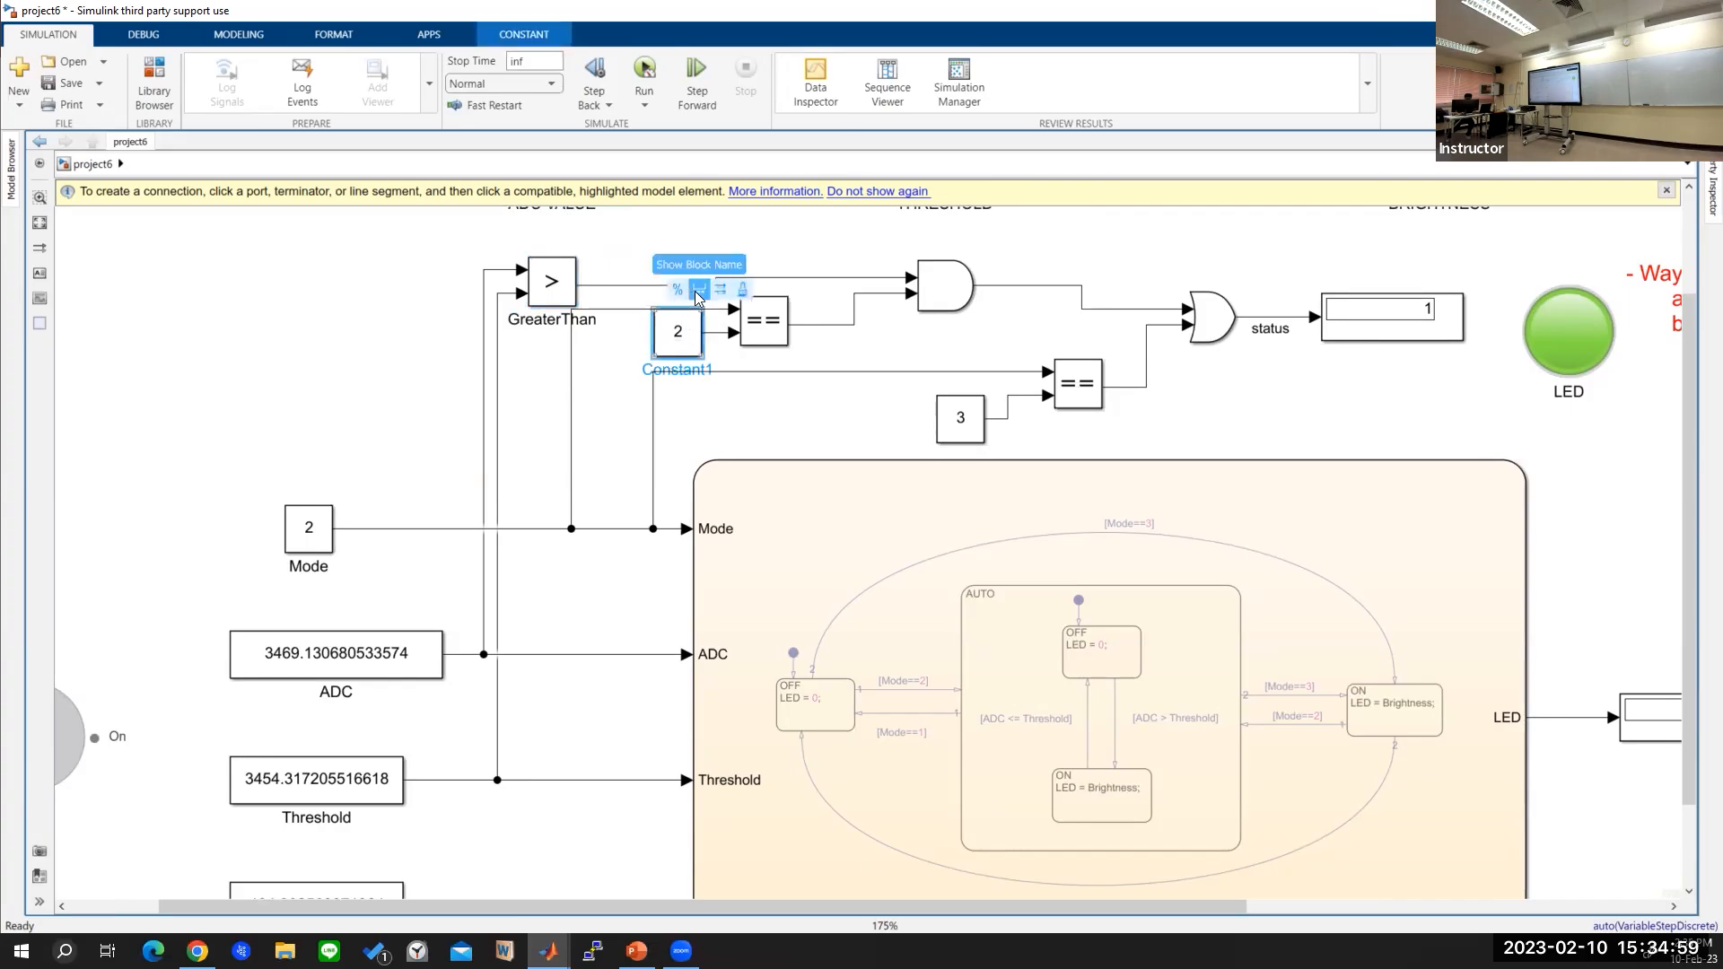
pyautogui.click(764, 316)
pyautogui.click(943, 285)
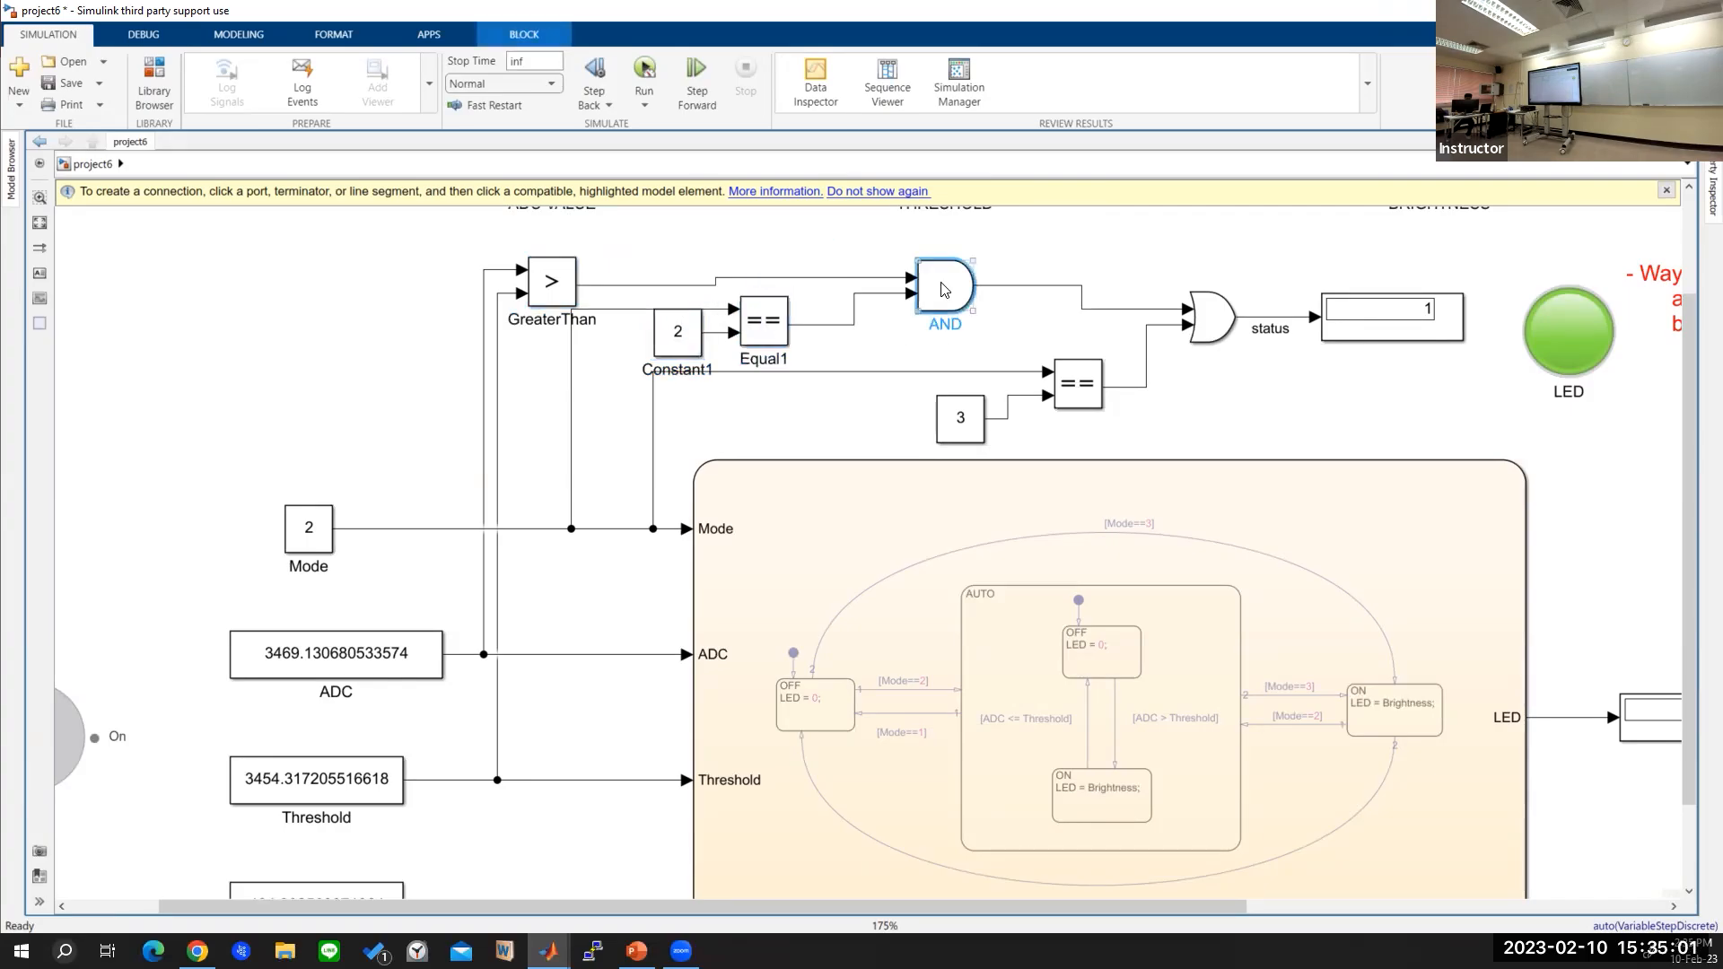
pyautogui.click(957, 422)
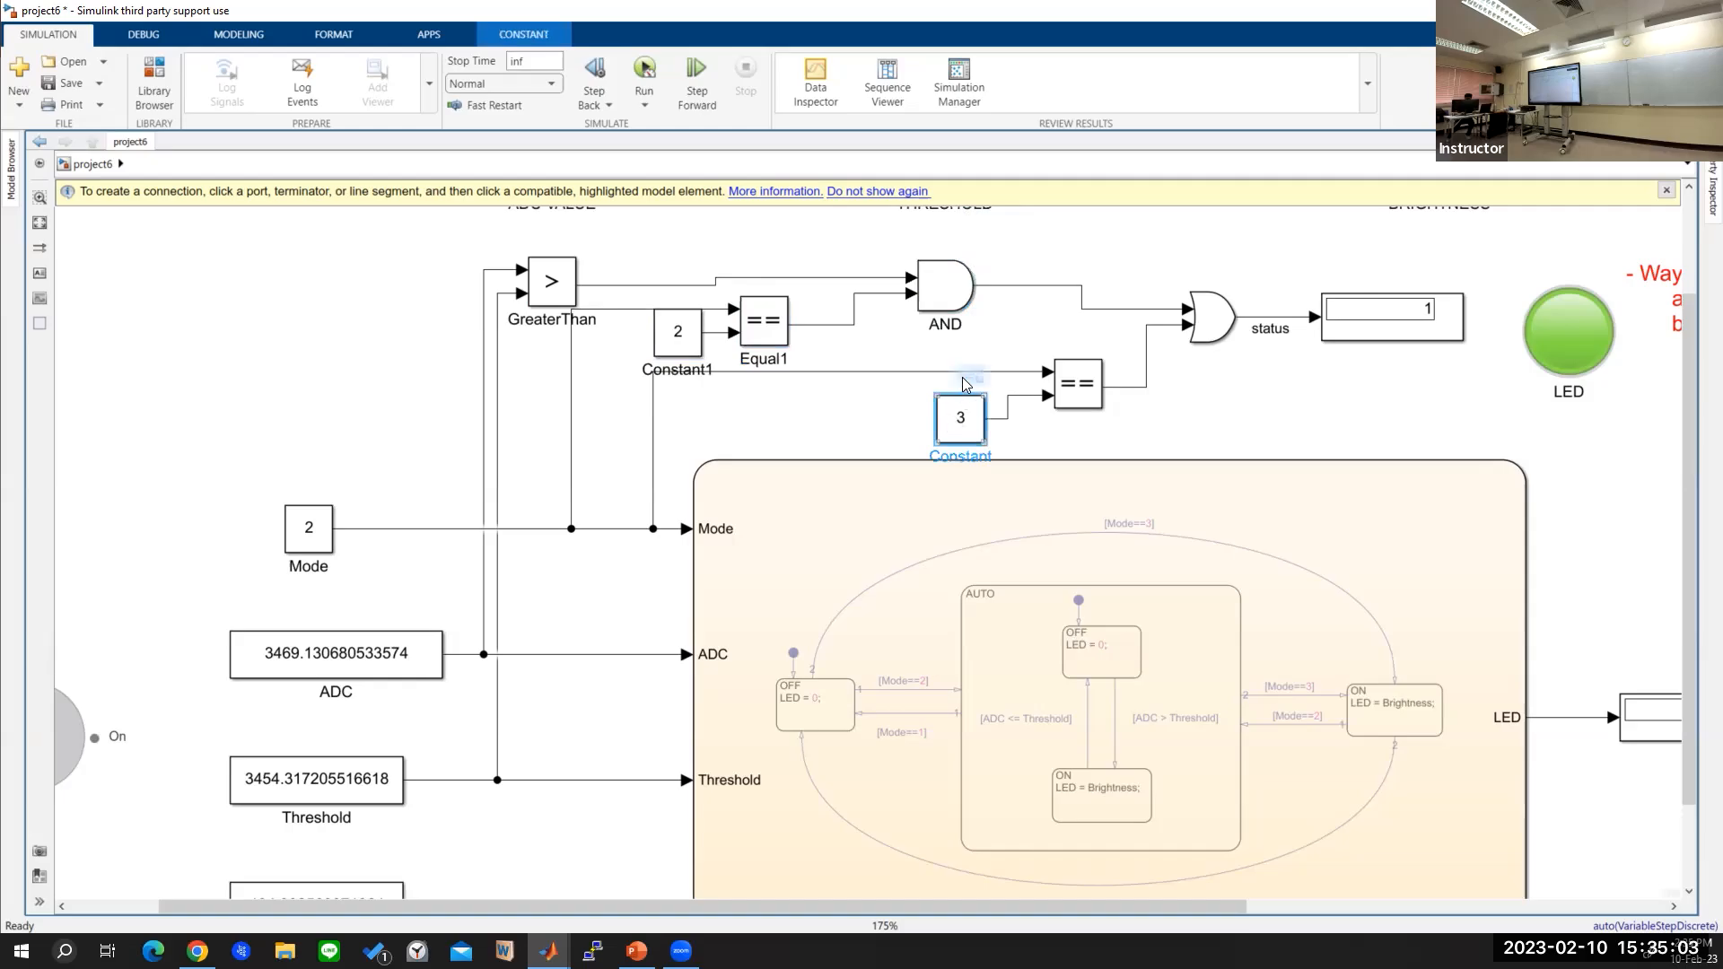
pyautogui.click(1063, 374)
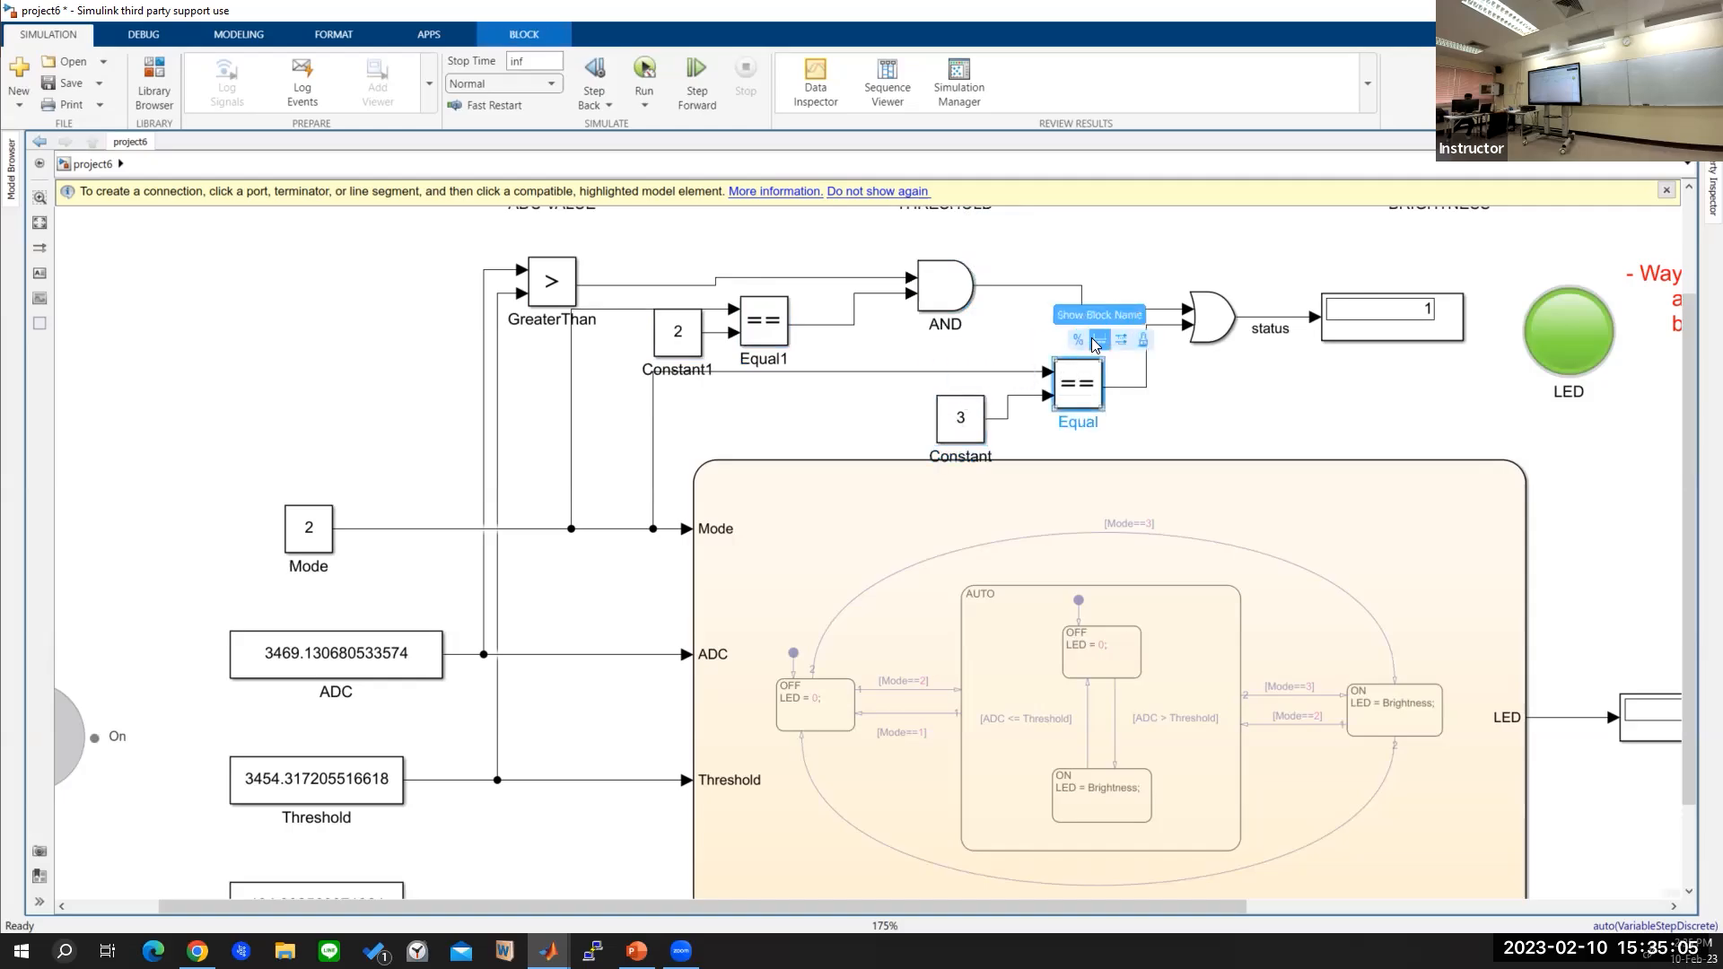
pyautogui.click(1213, 316)
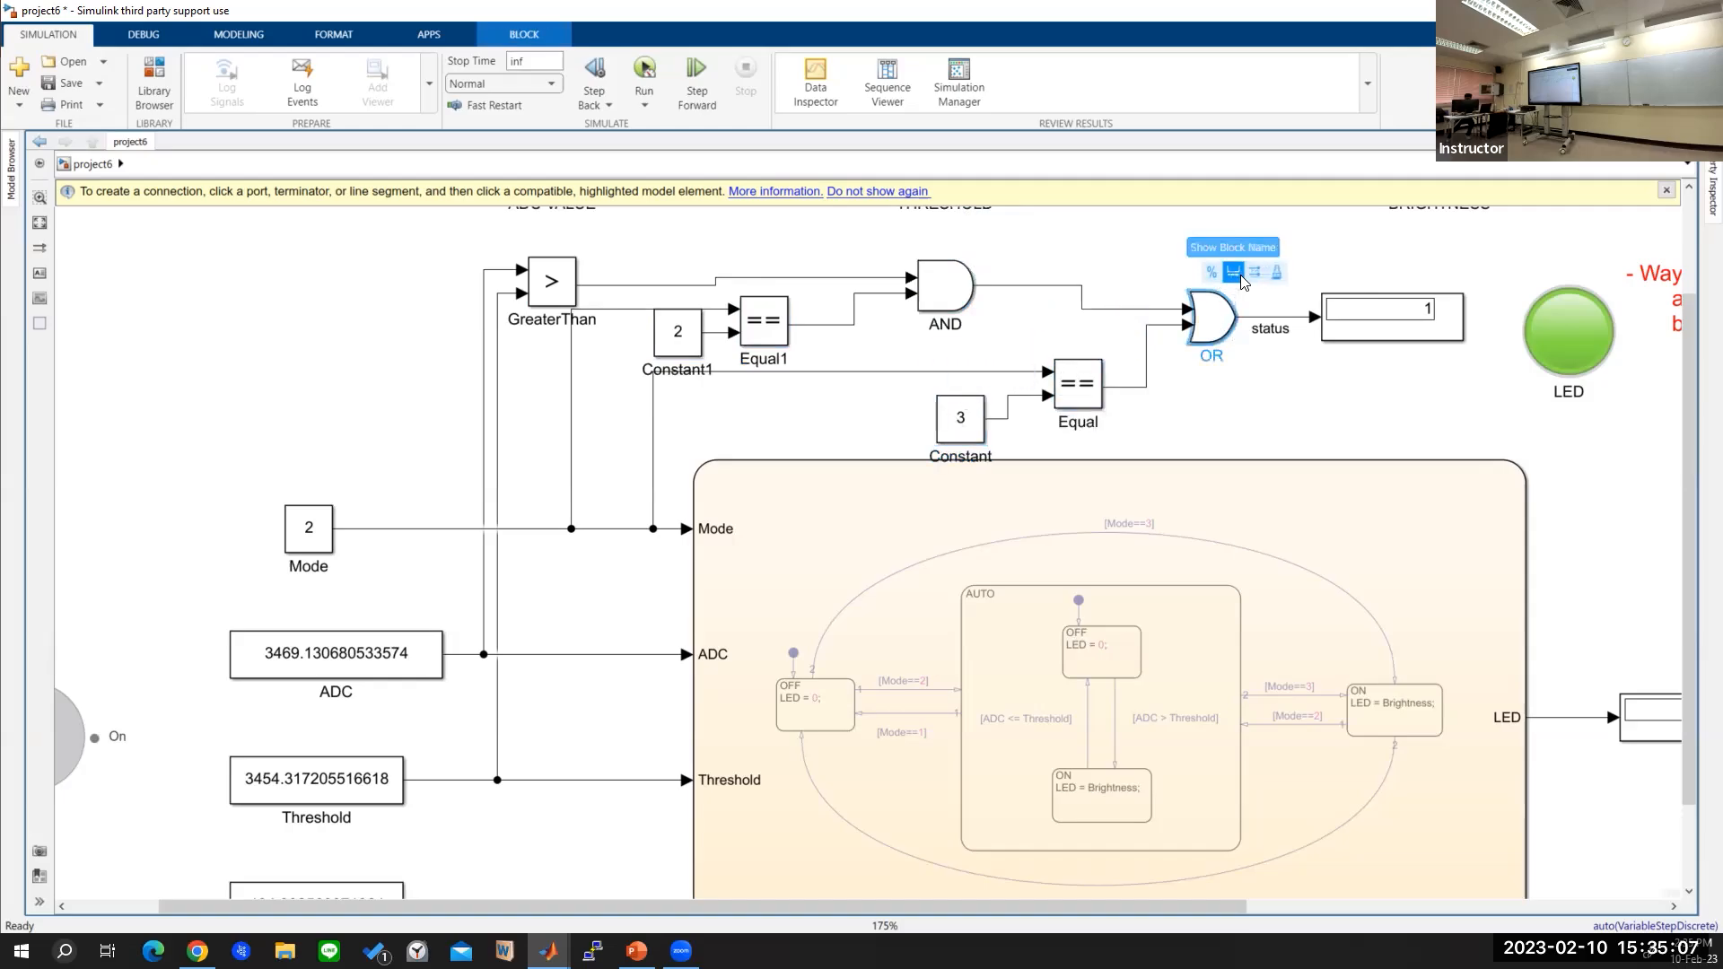
pyautogui.click(1401, 309)
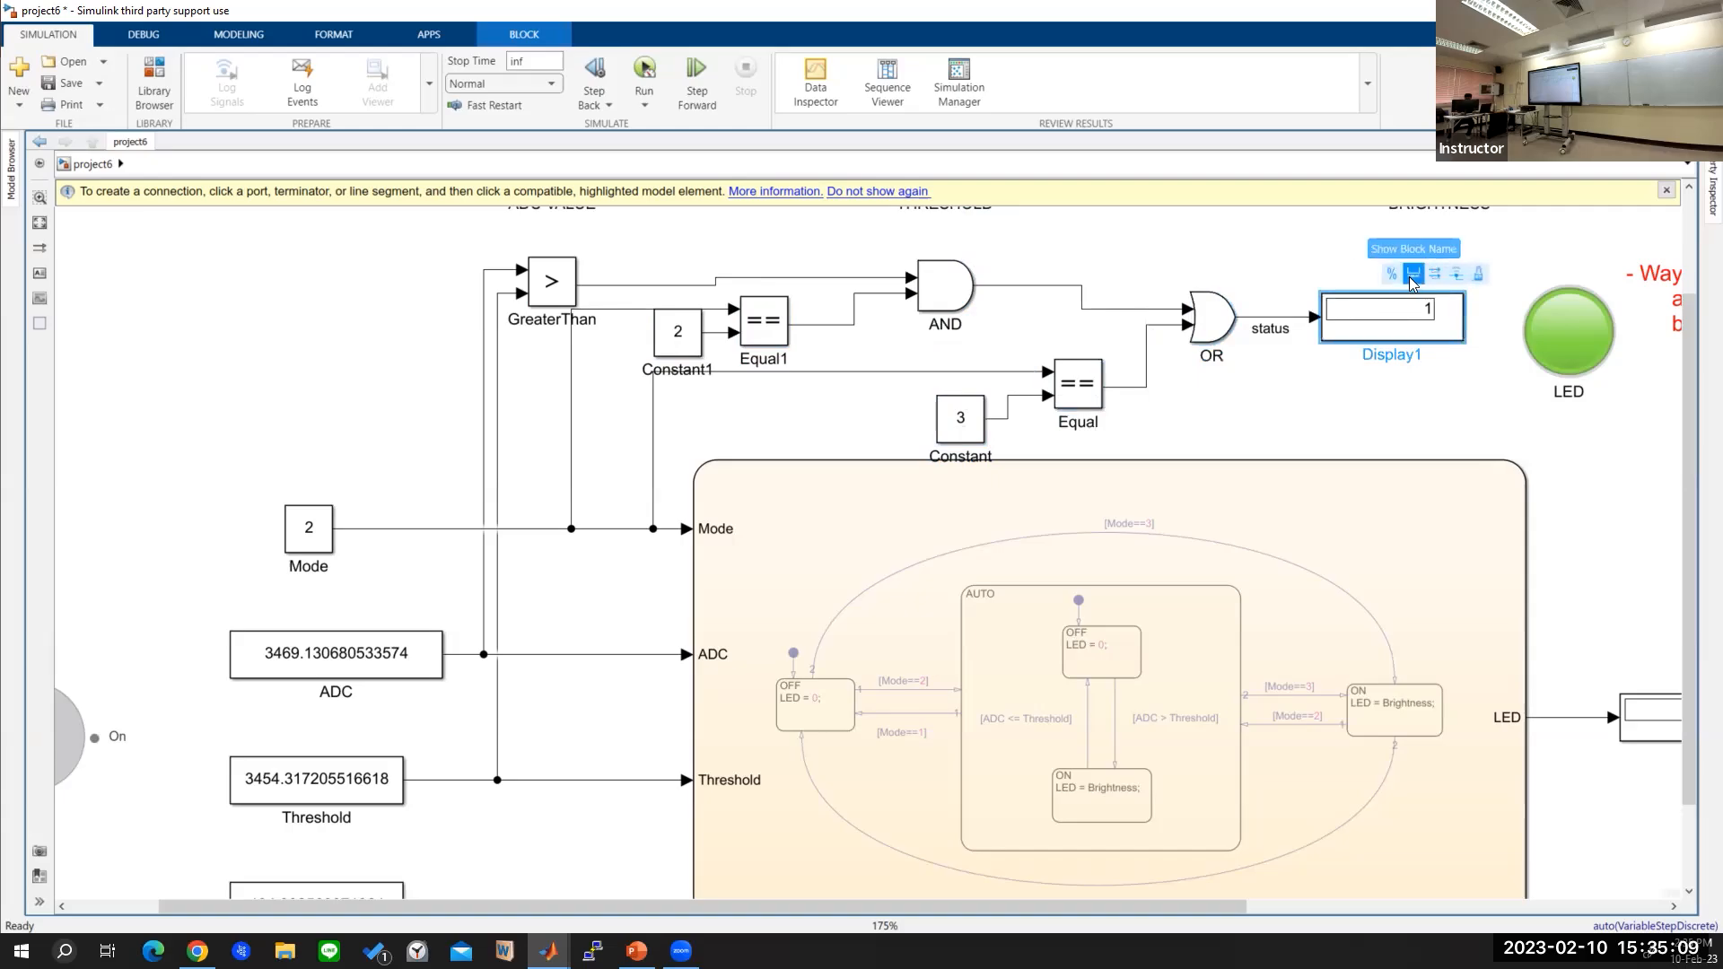
pyautogui.click(1408, 276)
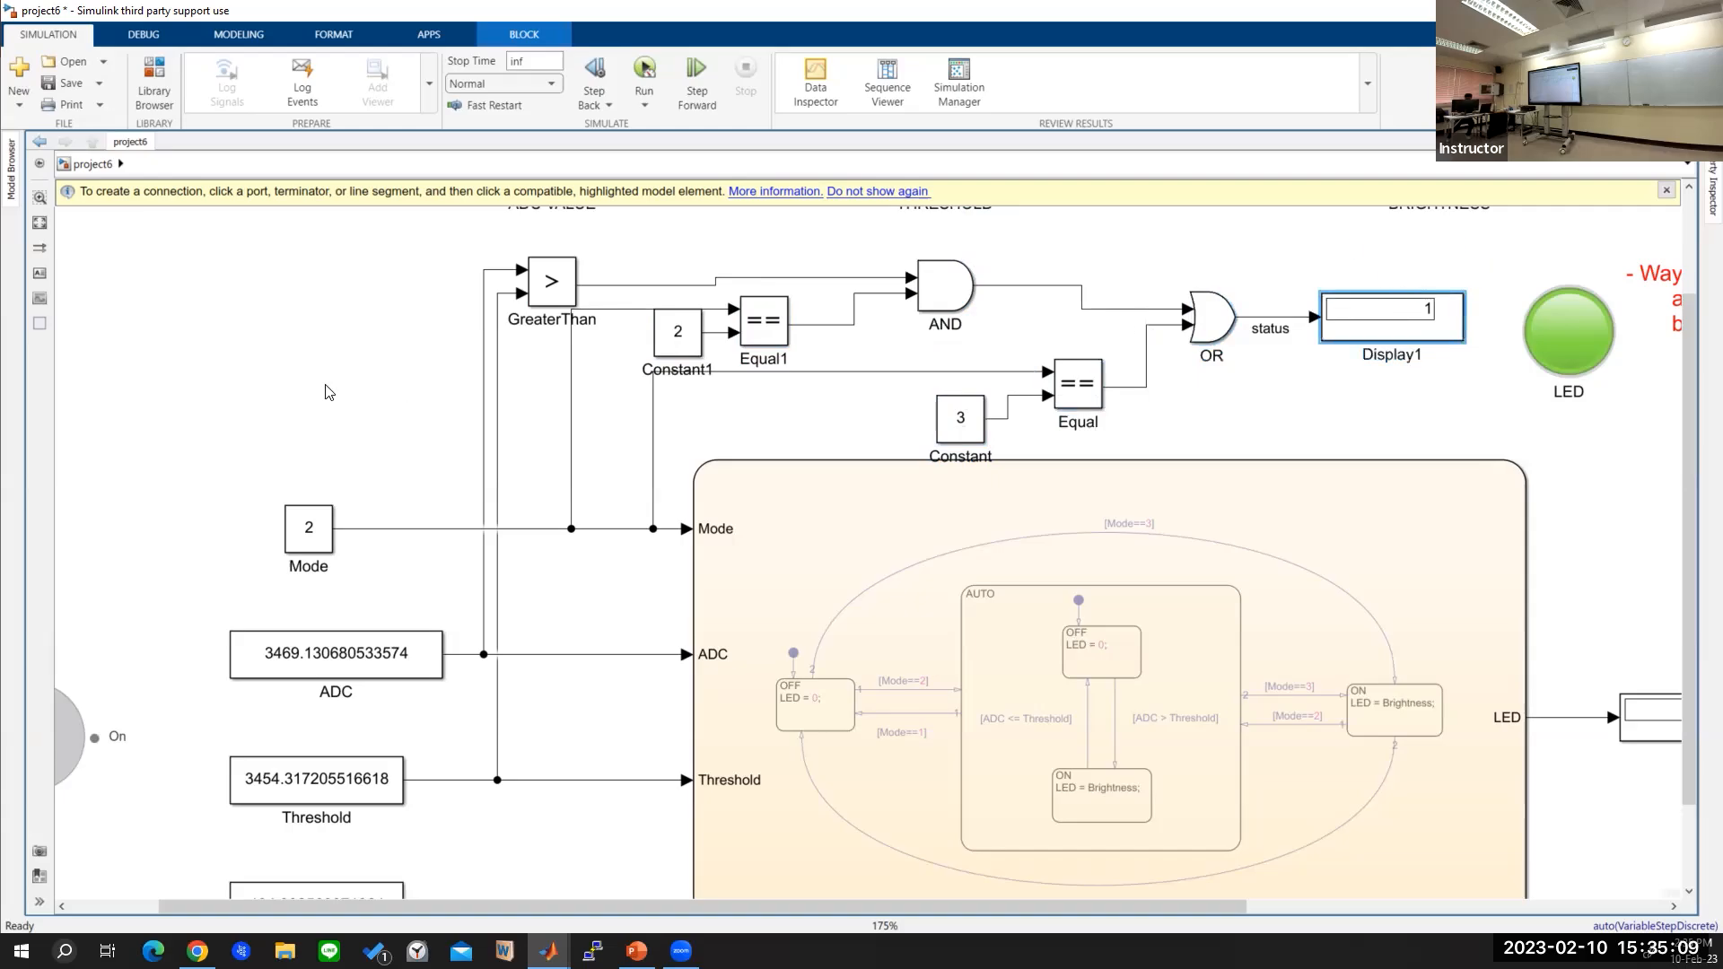
pyautogui.click(327, 386)
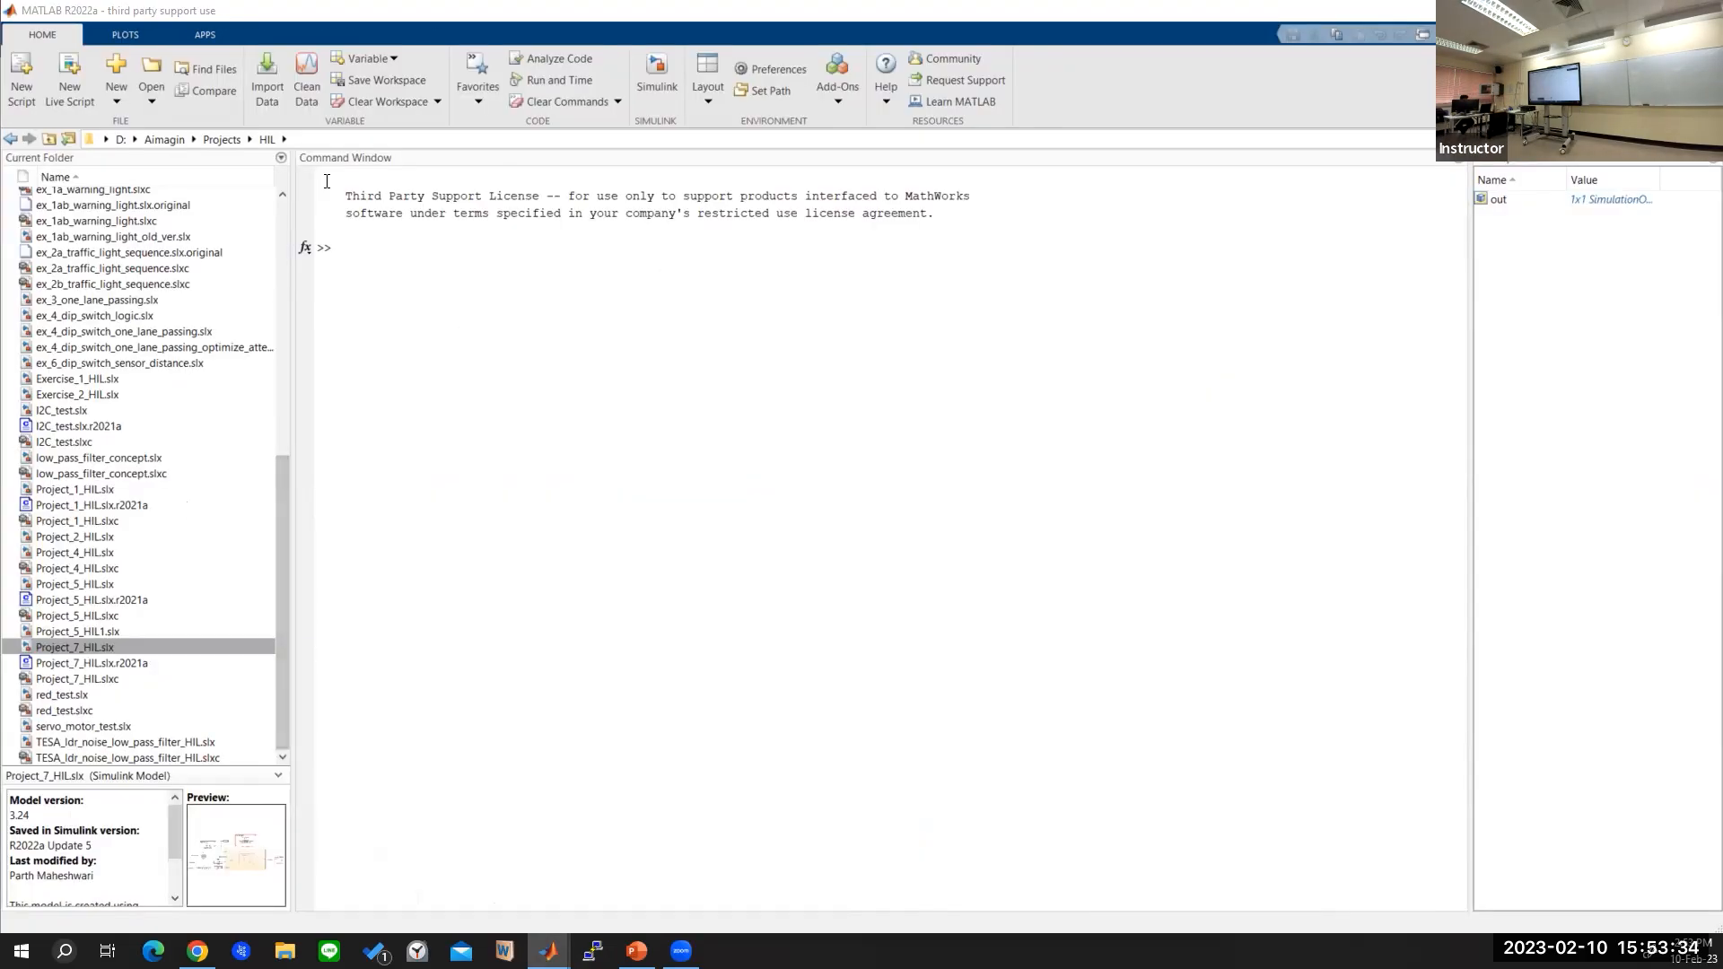
# Step: In the MATLAB main window, go to the SIL folder under Projects and open the model Exercise_6_SIL.slx
pyautogui.click(229, 139)
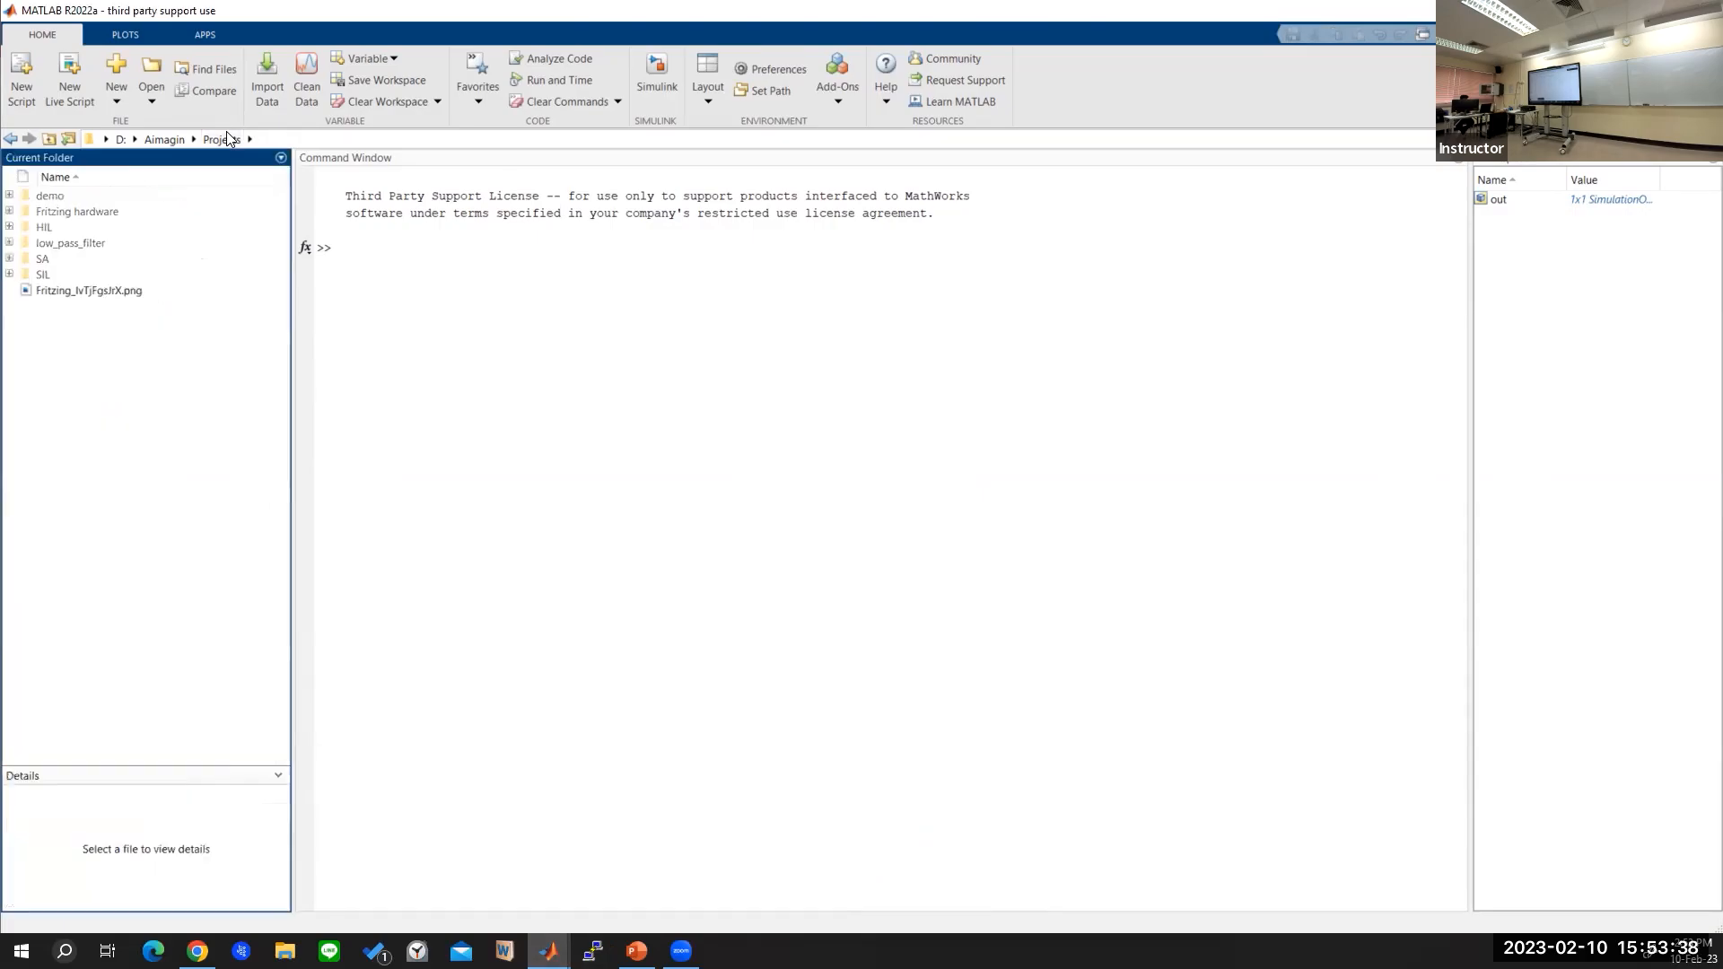
pyautogui.doubleClick(45, 275)
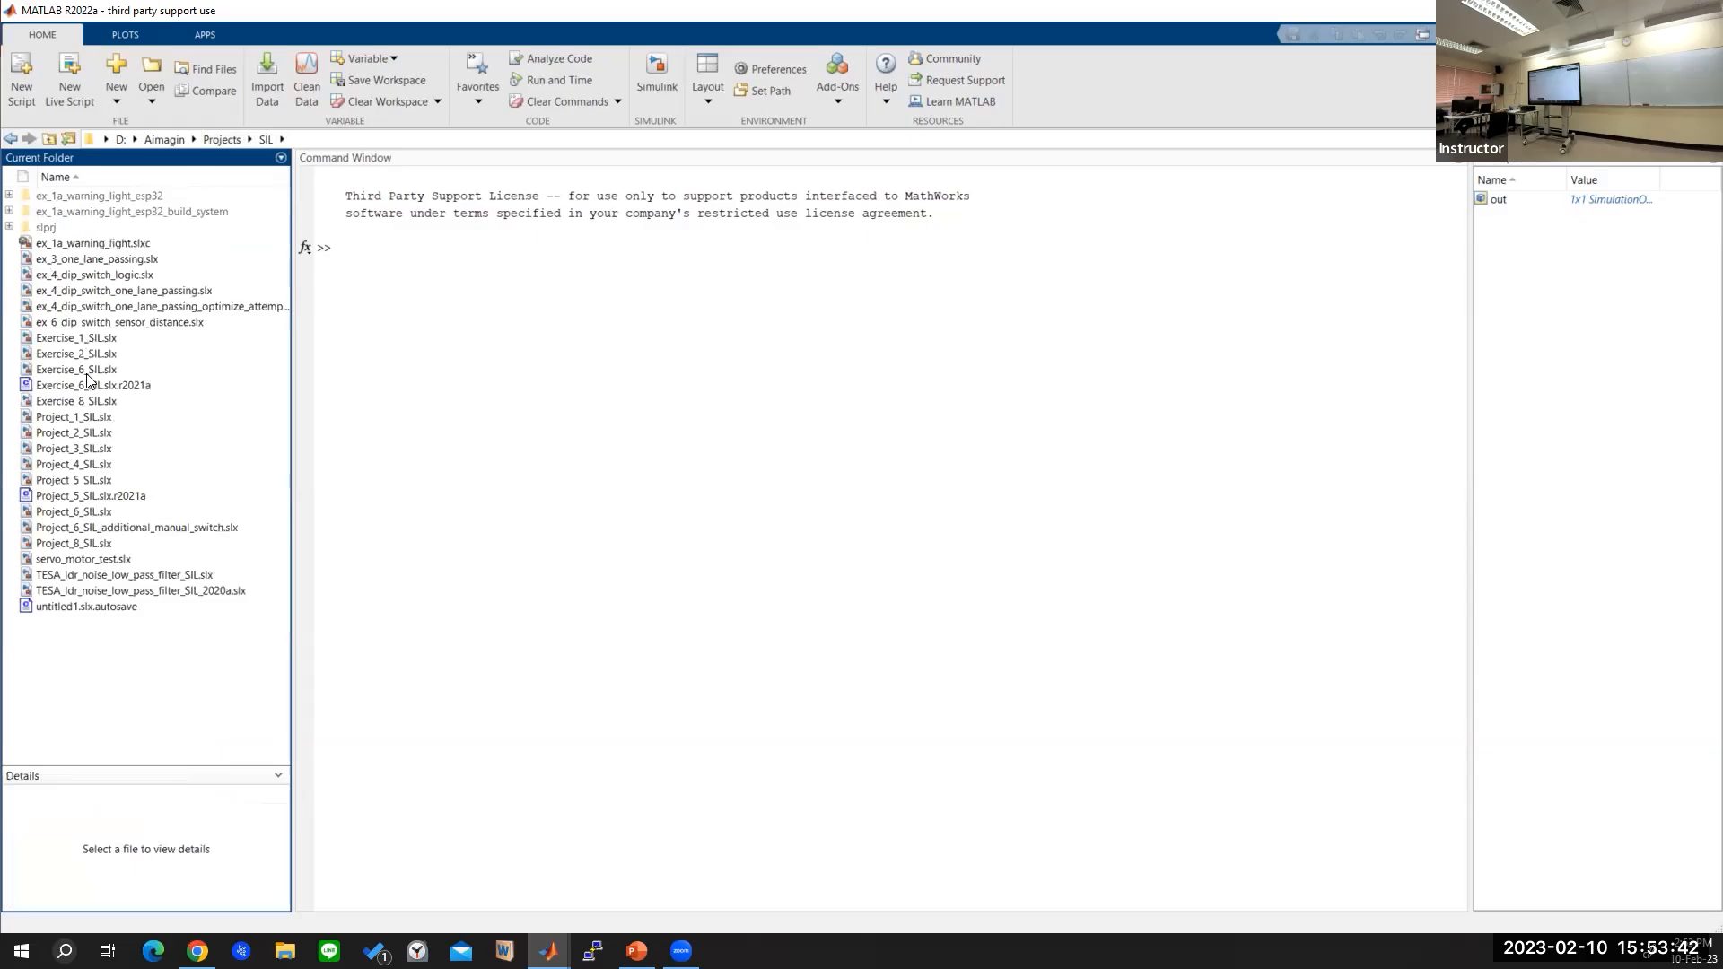
pyautogui.click(87, 374)
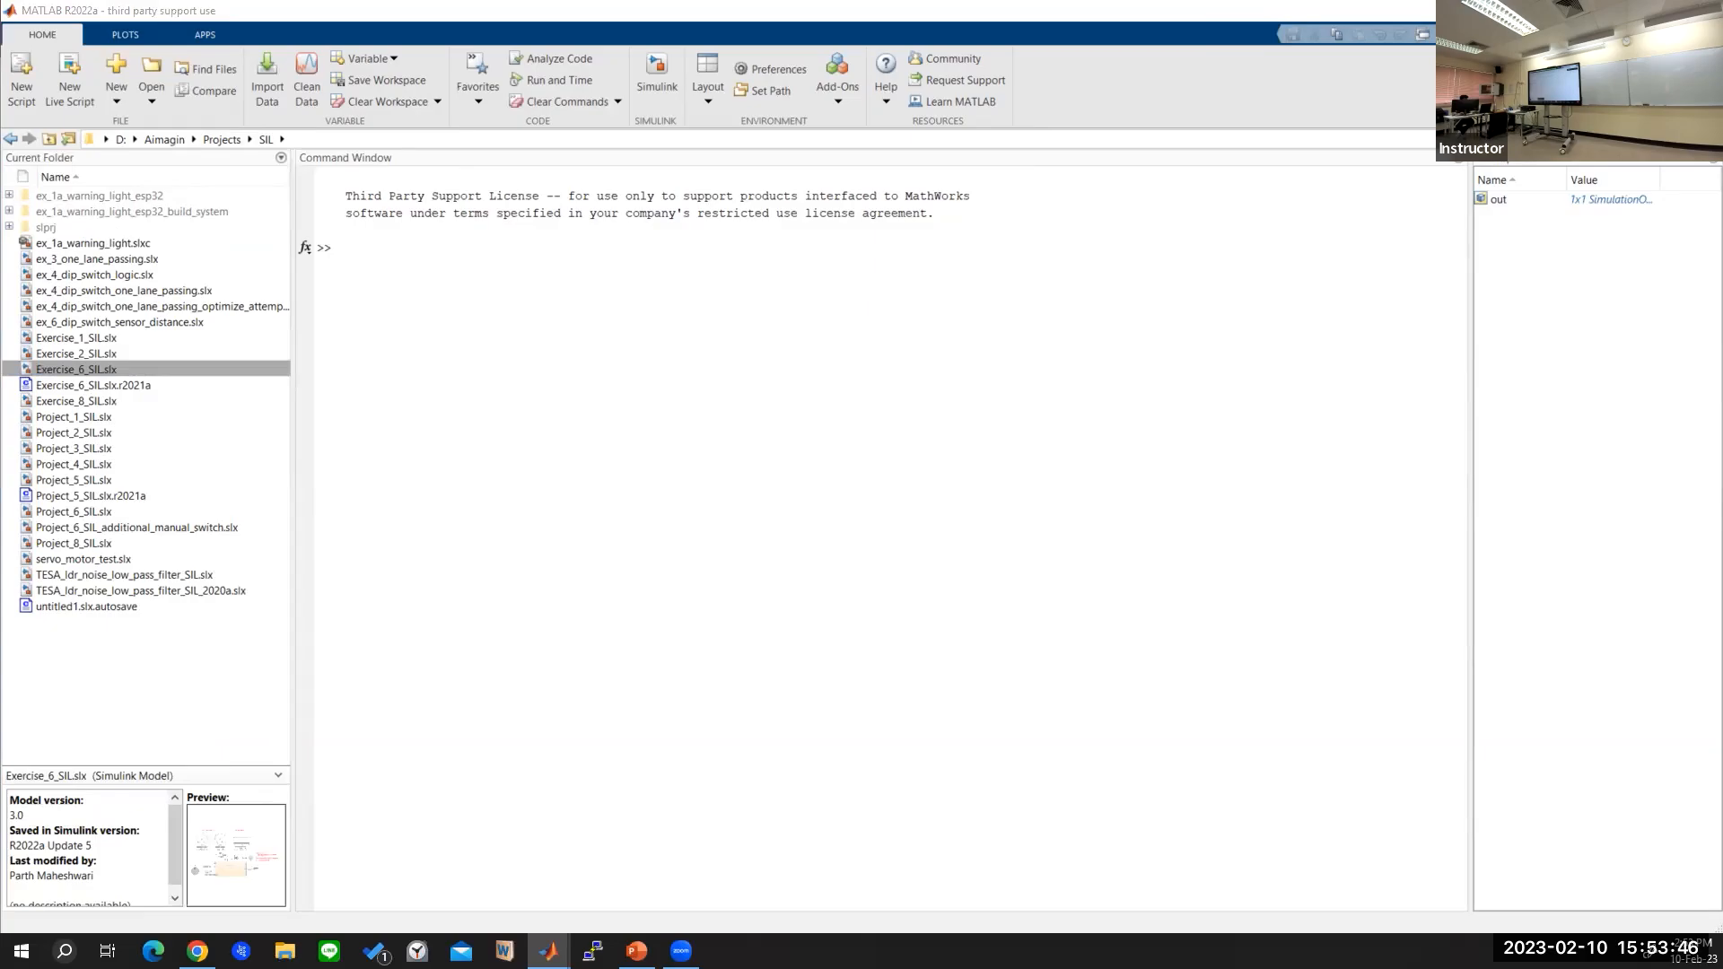
pyautogui.click(1316, 134)
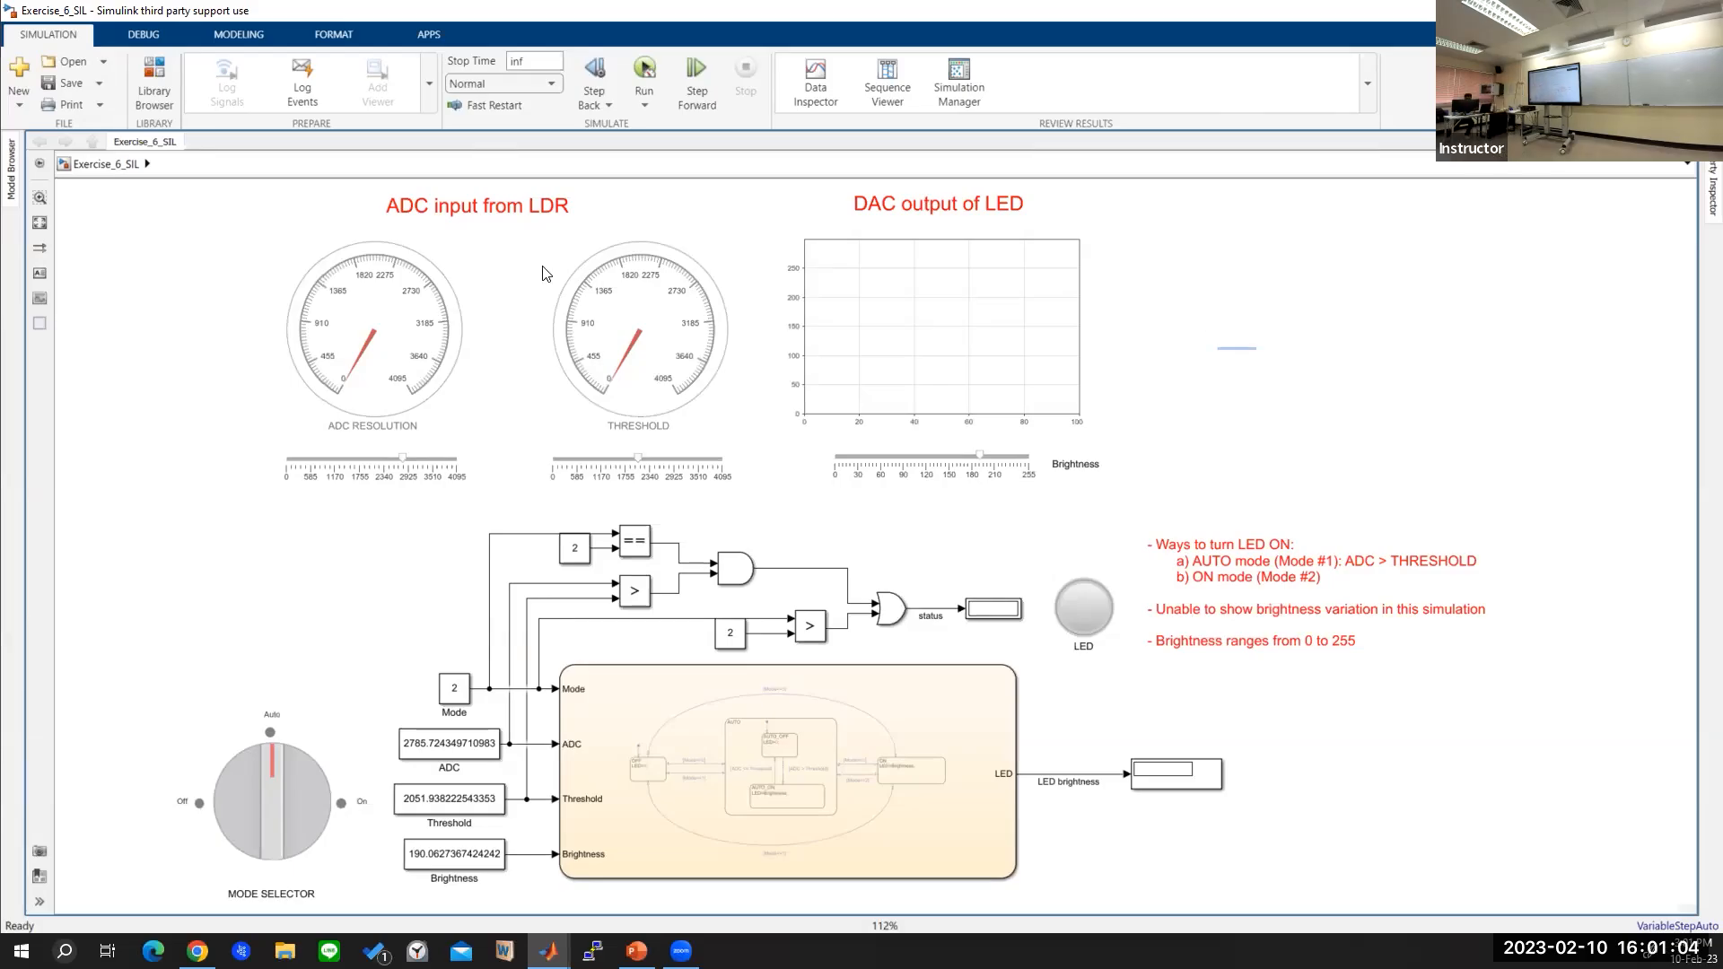
# Step: Delete the two gauges, the dashboard scope and the red ADC input and DAC output headings above the sliders
pyautogui.moveTo(1258, 353); pyautogui.dragTo(210, 212)
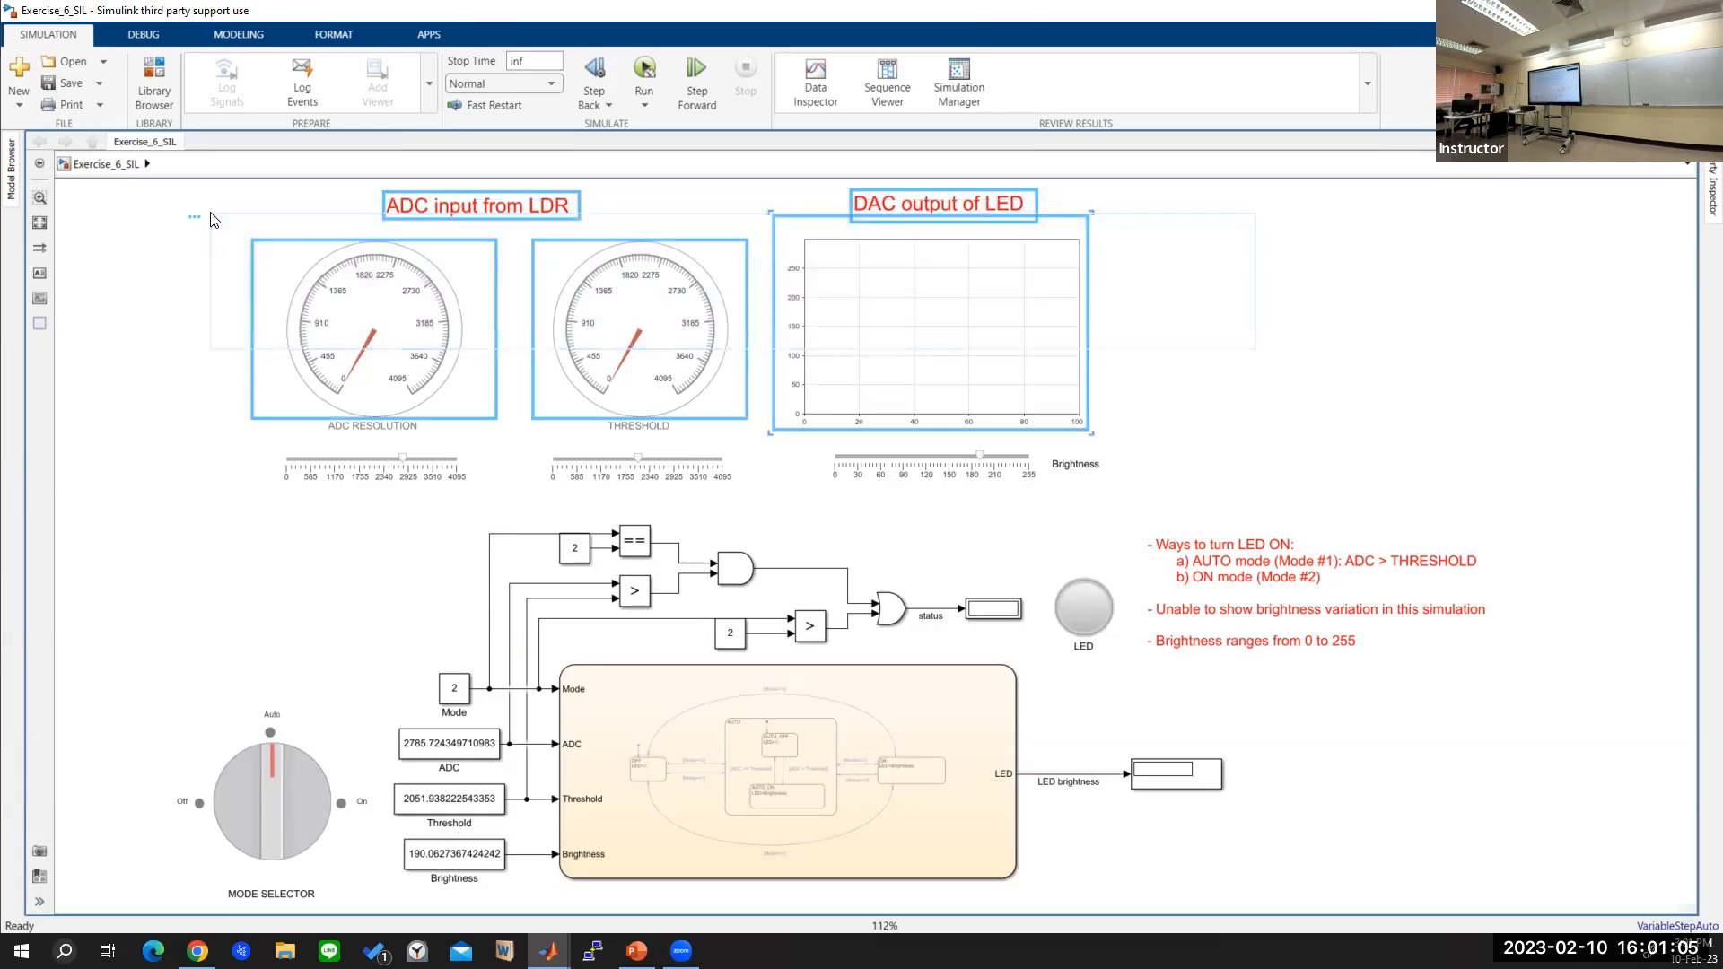
pyautogui.press('Delete')
pyautogui.scroll(1, 907, 296)
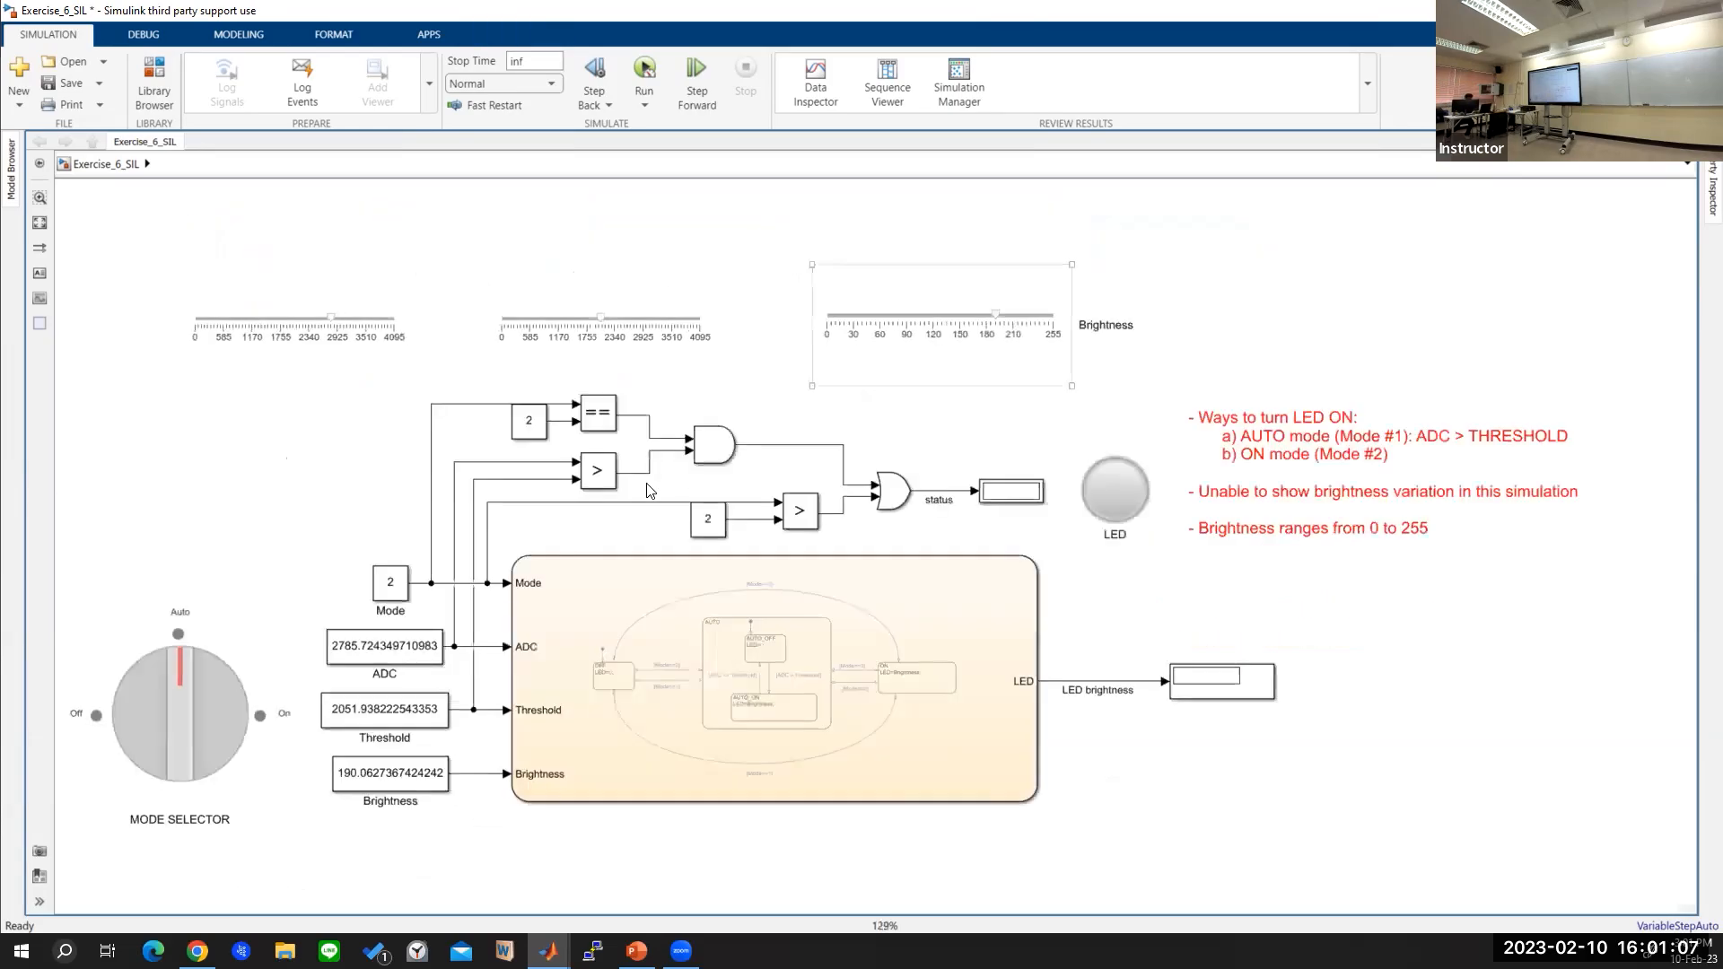